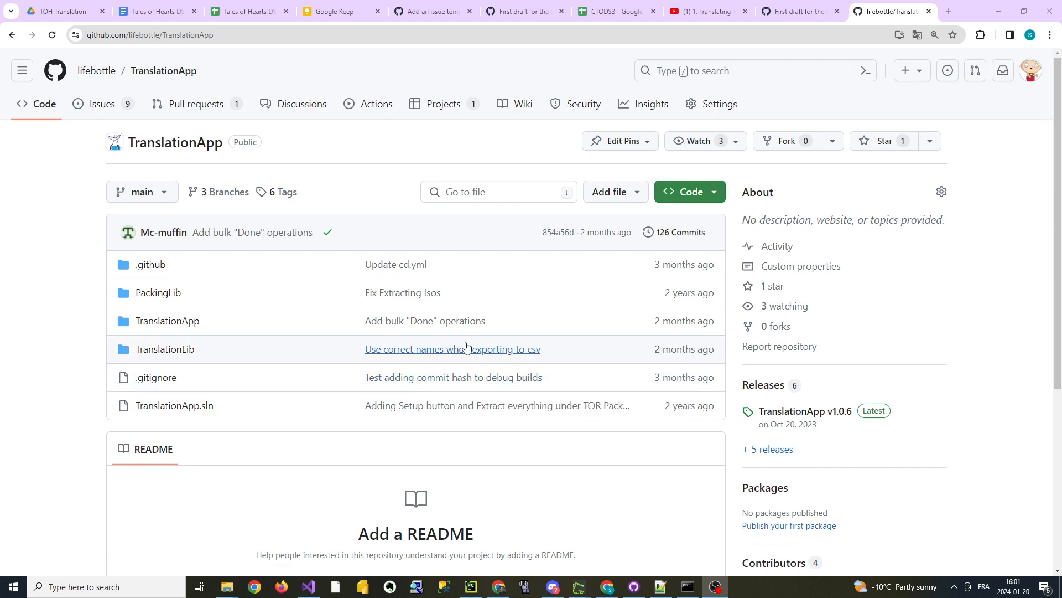
# Show the "Get started on the project" video page and switch to the Tales-of-Hearts-project folder in File Explorer.
pyautogui.click(704, 7)
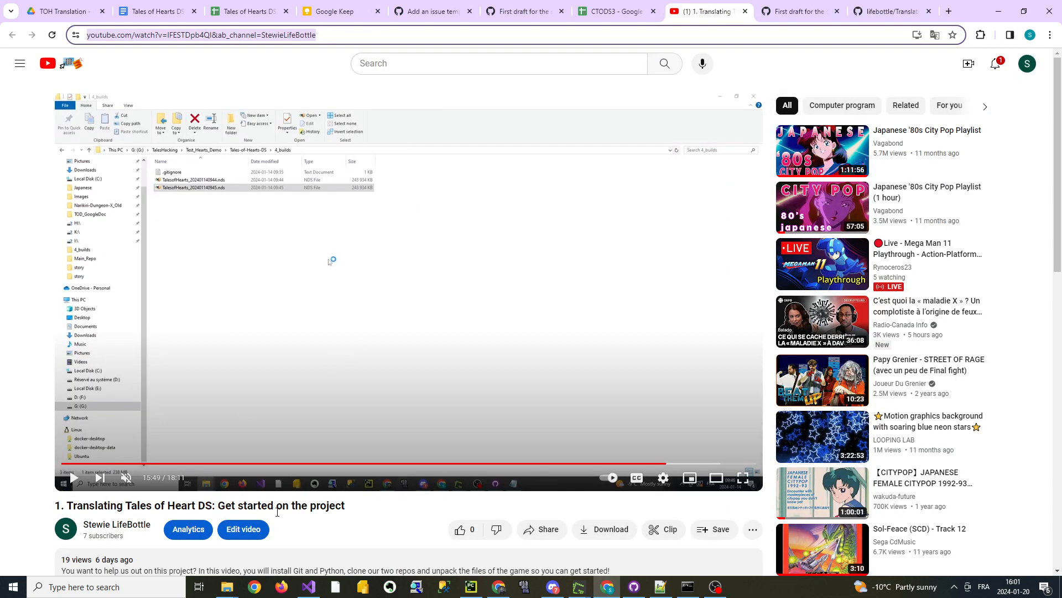
pyautogui.moveTo(227, 586)
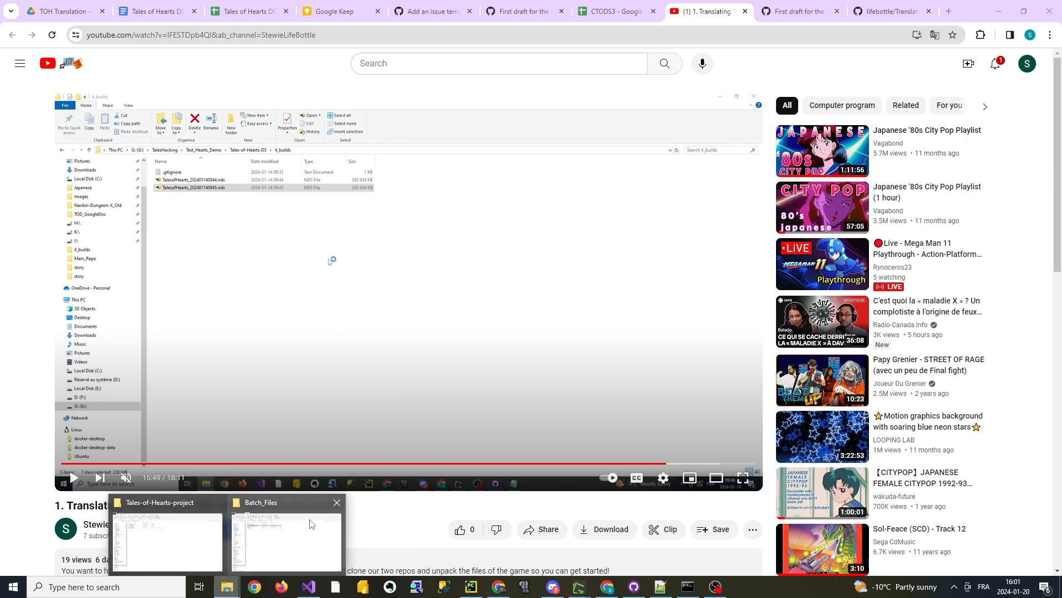
pyautogui.moveTo(246, 532)
pyautogui.click(207, 538)
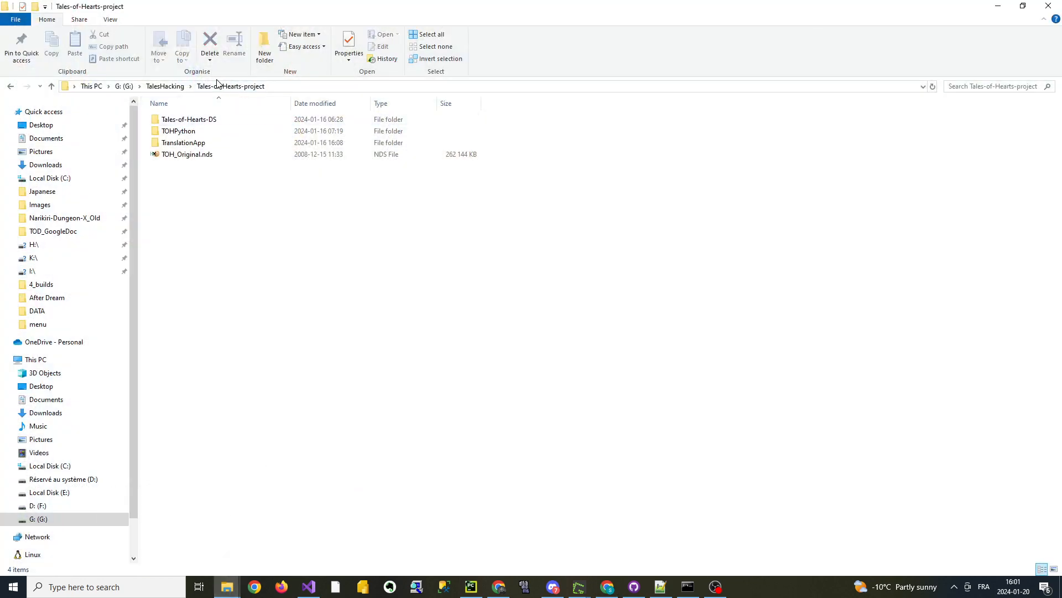
# Point out the Tales-of-Hearts-DS and TOHPython folders inside the project folder.
pyautogui.click(228, 119)
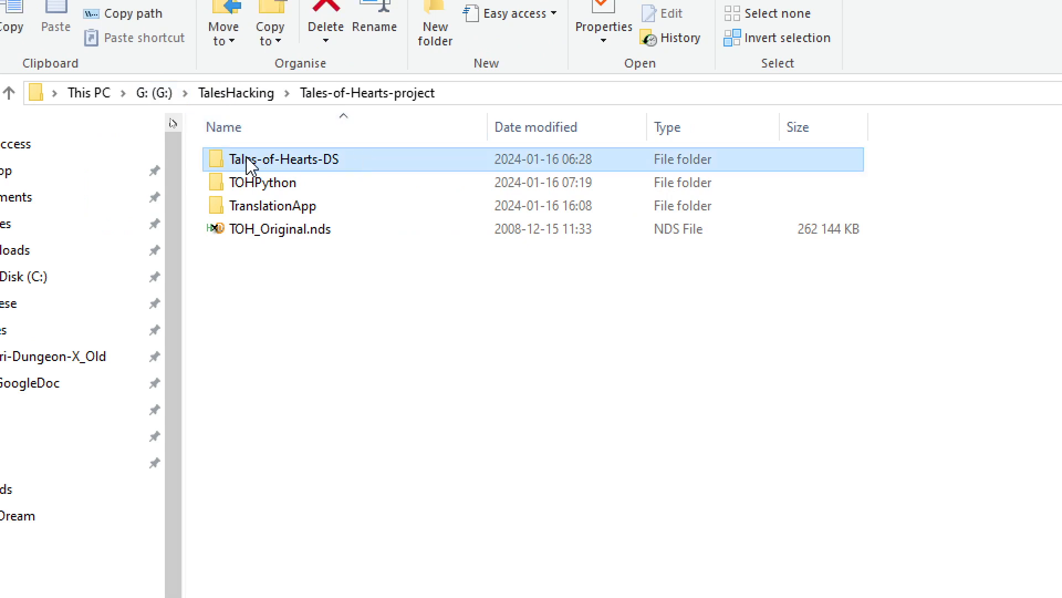
pyautogui.moveTo(329, 172)
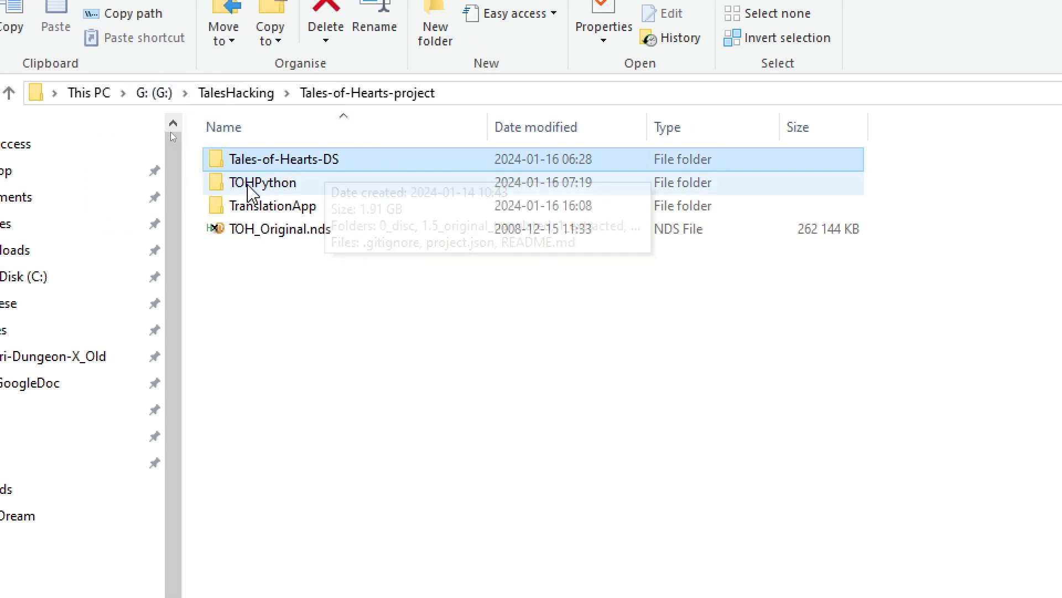
pyautogui.click(294, 185)
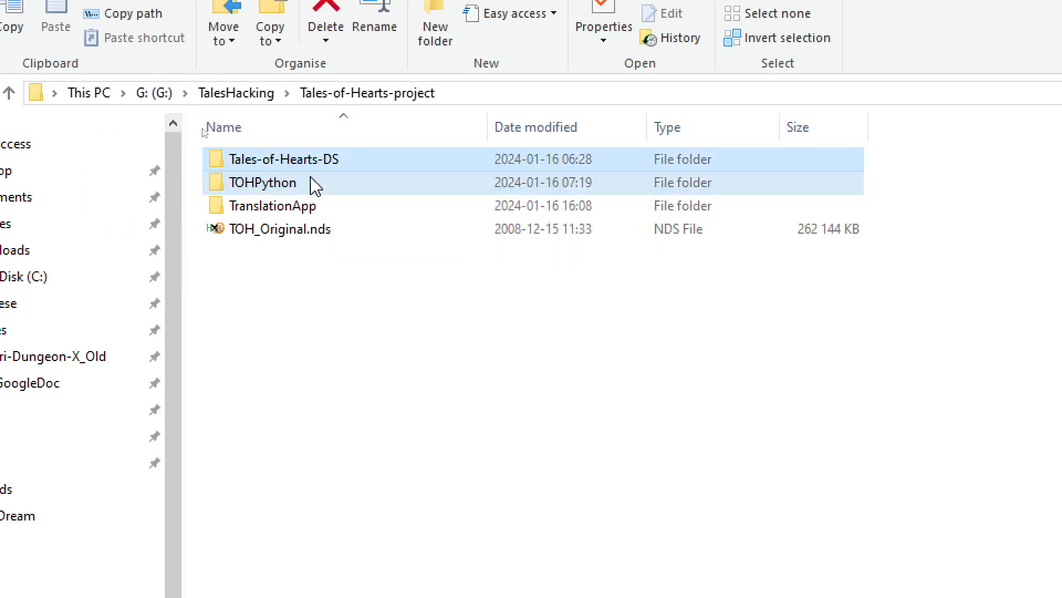
pyautogui.click(308, 166)
pyautogui.click(318, 188)
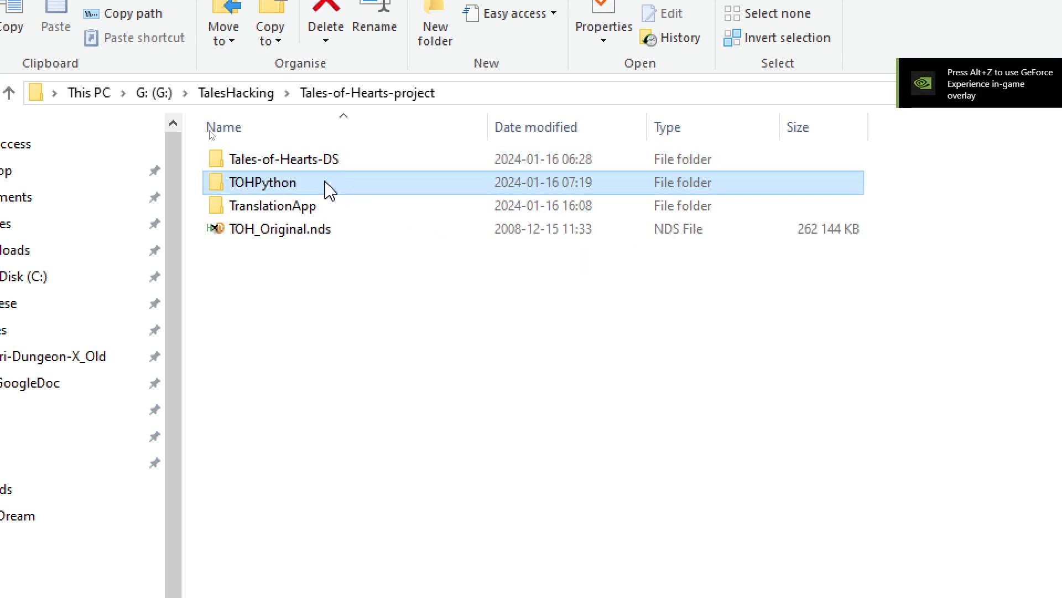
pyautogui.moveTo(339, 191)
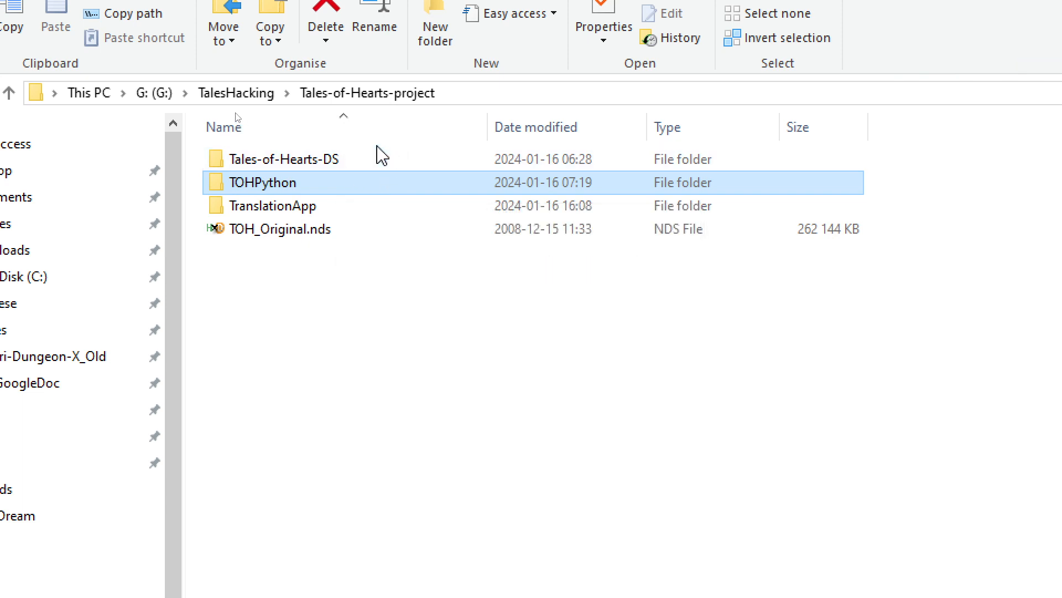
pyautogui.click(311, 161)
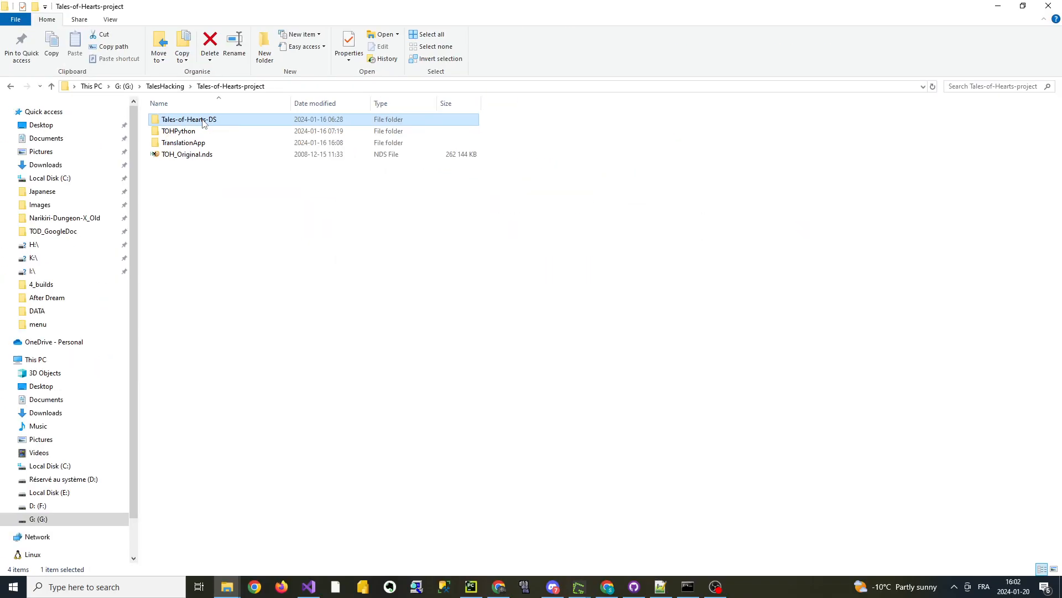
# Switch to the browser and view the downloadable assets of the TranslationApp v1.0.6 release on GitHub.
pyautogui.hotkey('alt', 'Tab')
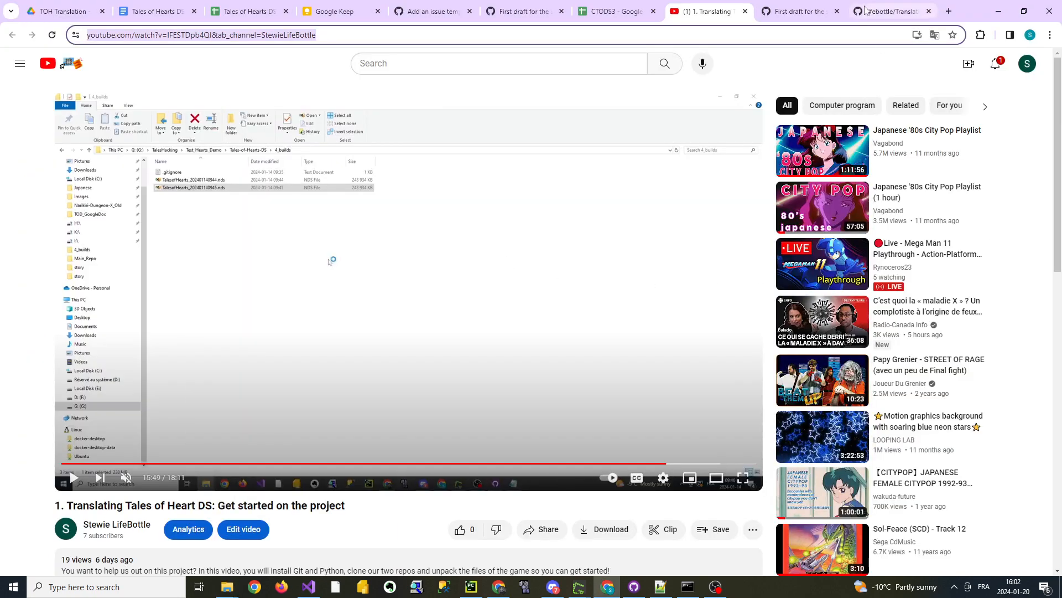
pyautogui.click(890, 10)
pyautogui.hotkey('ctrl', '+')
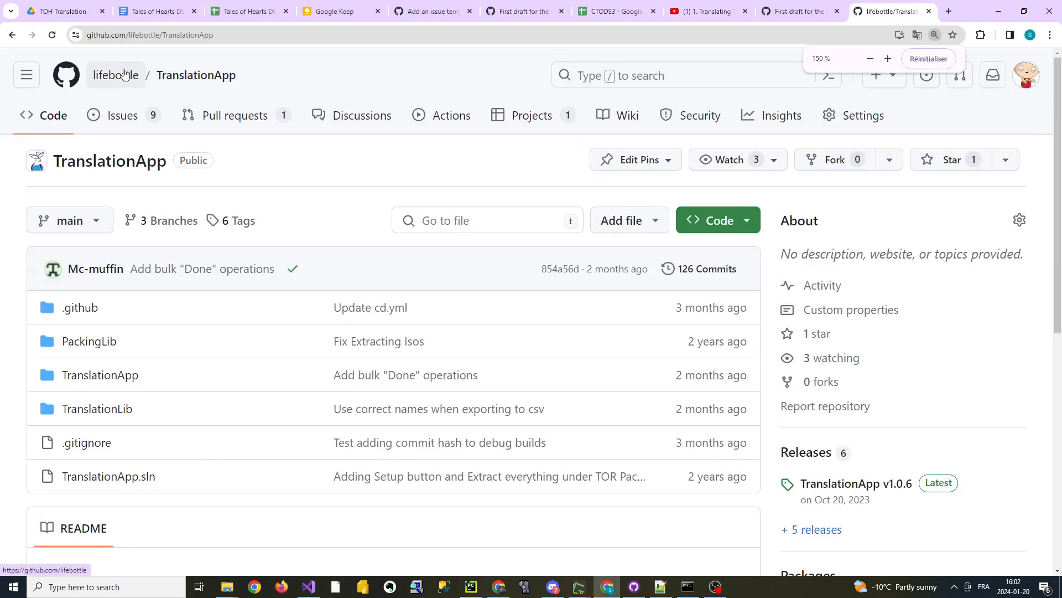
pyautogui.scroll(-1, 888, 176)
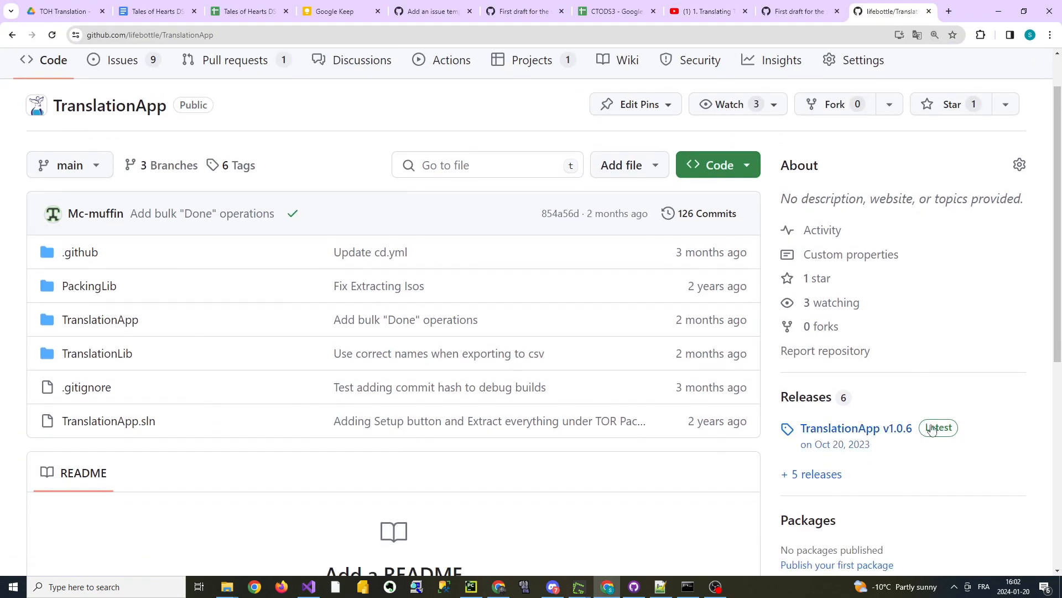
pyautogui.click(867, 433)
pyautogui.scroll(-5, 398, 249)
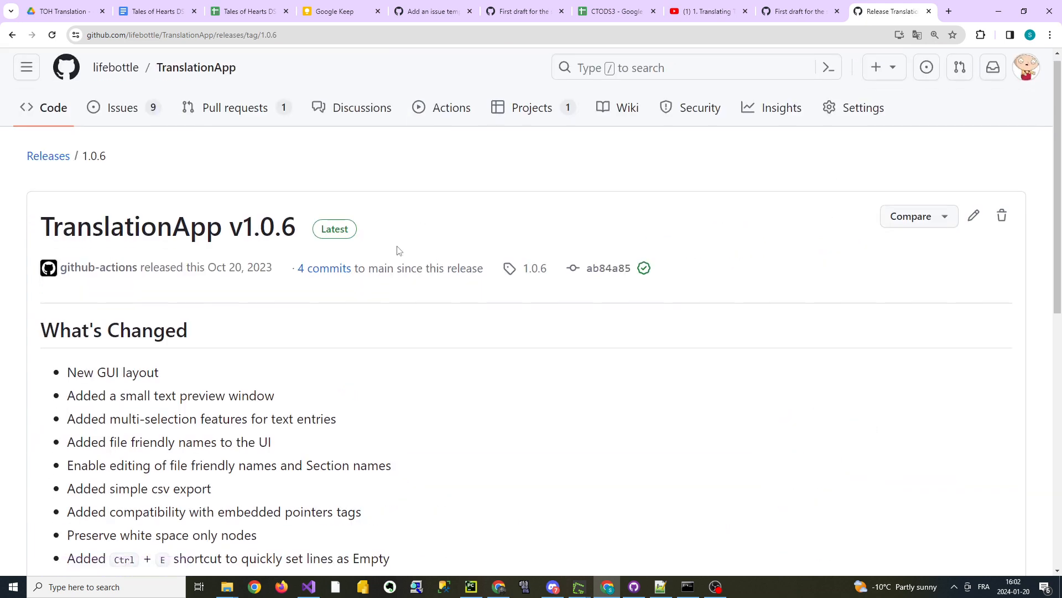
pyautogui.scroll(-5, 247, 311)
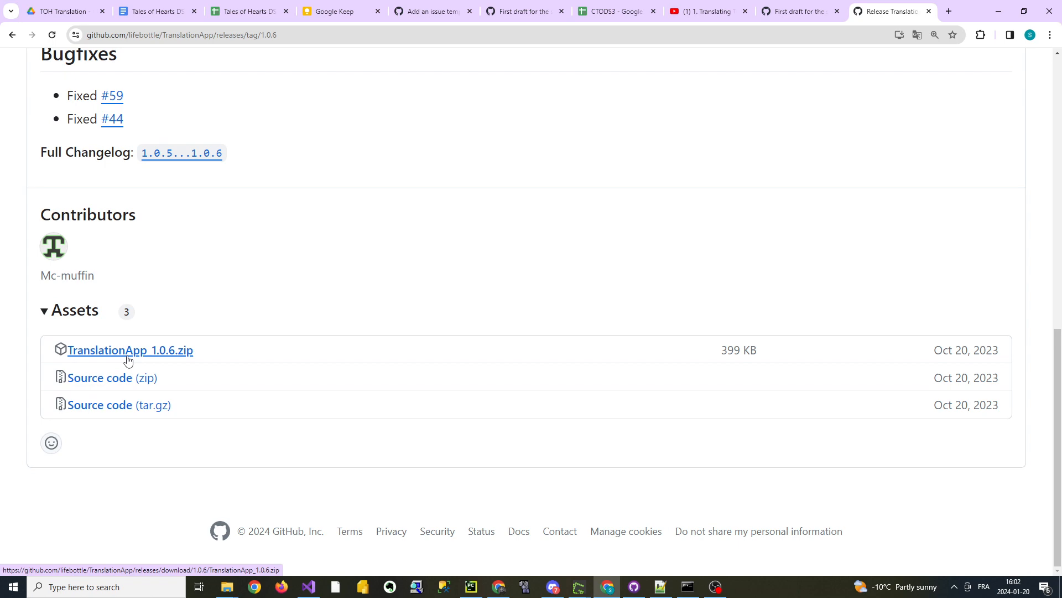
# Switch back to File Explorer and locate TranslationApp.exe inside the project's TranslationApp folder.
pyautogui.moveTo(227, 585)
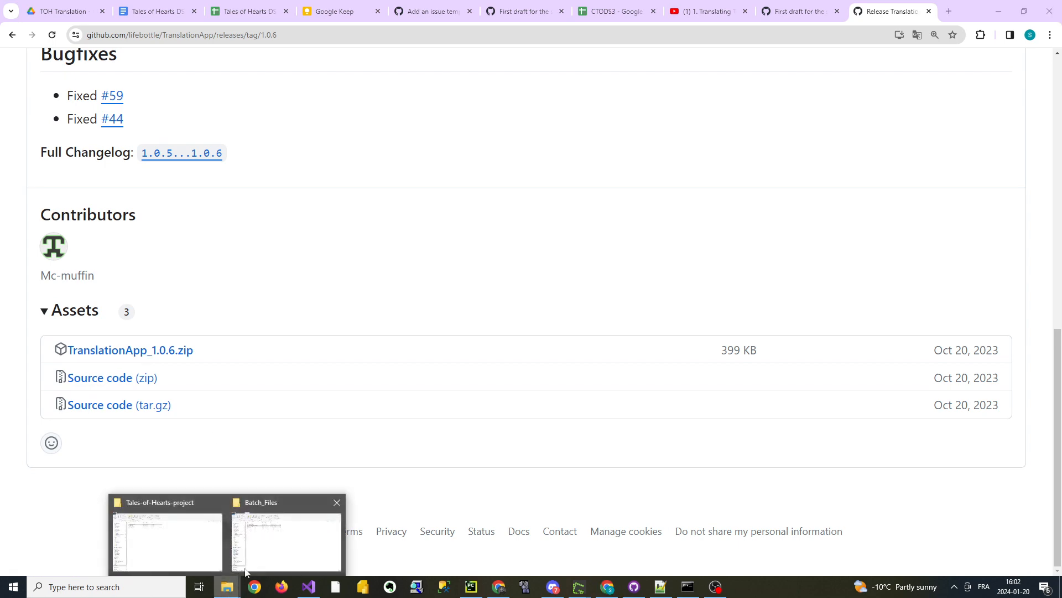
pyautogui.click(219, 541)
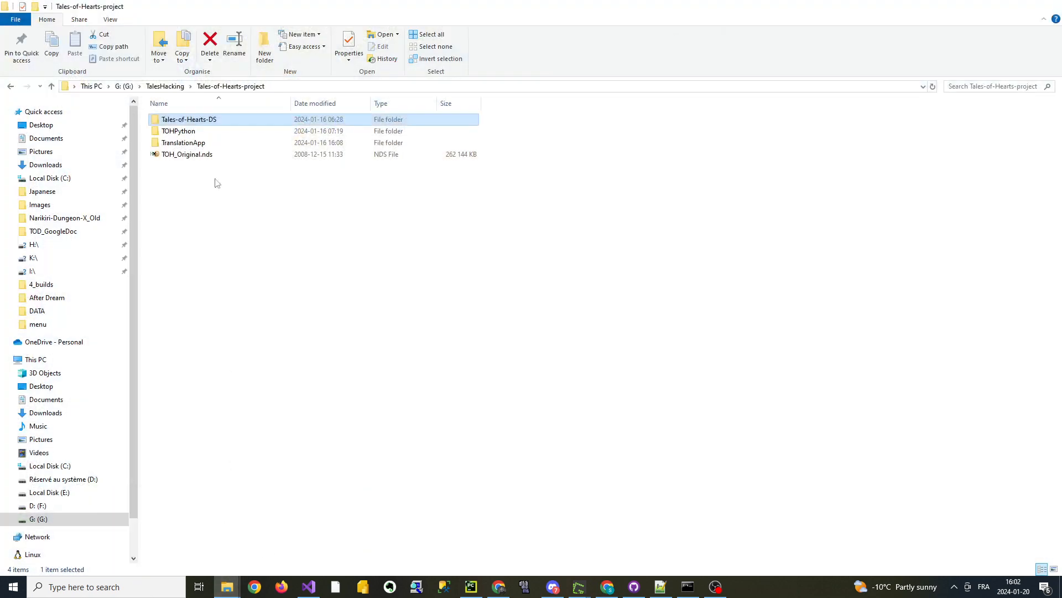
pyautogui.doubleClick(193, 143)
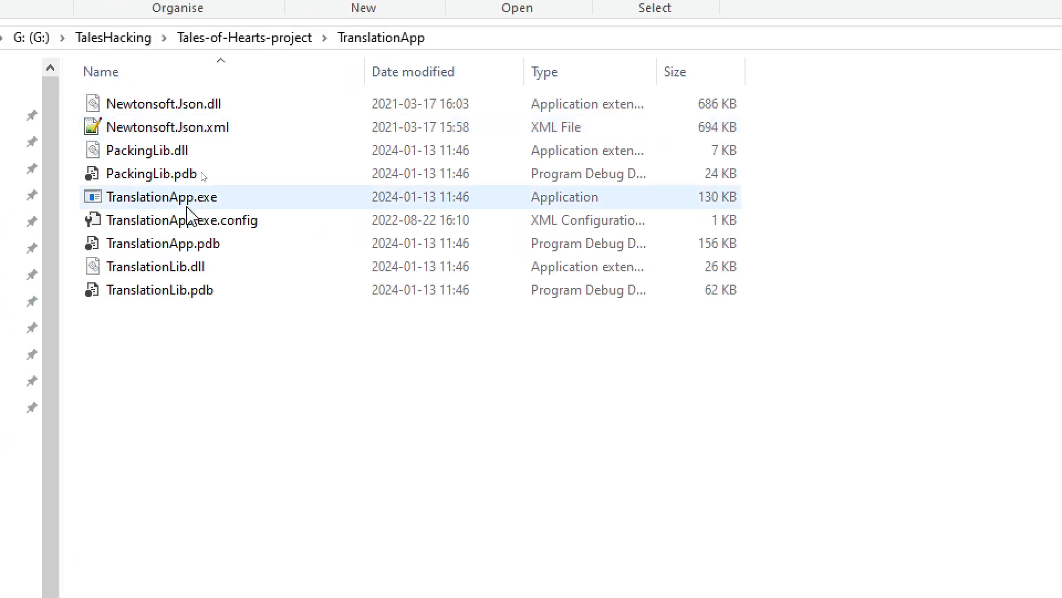
pyautogui.click(208, 167)
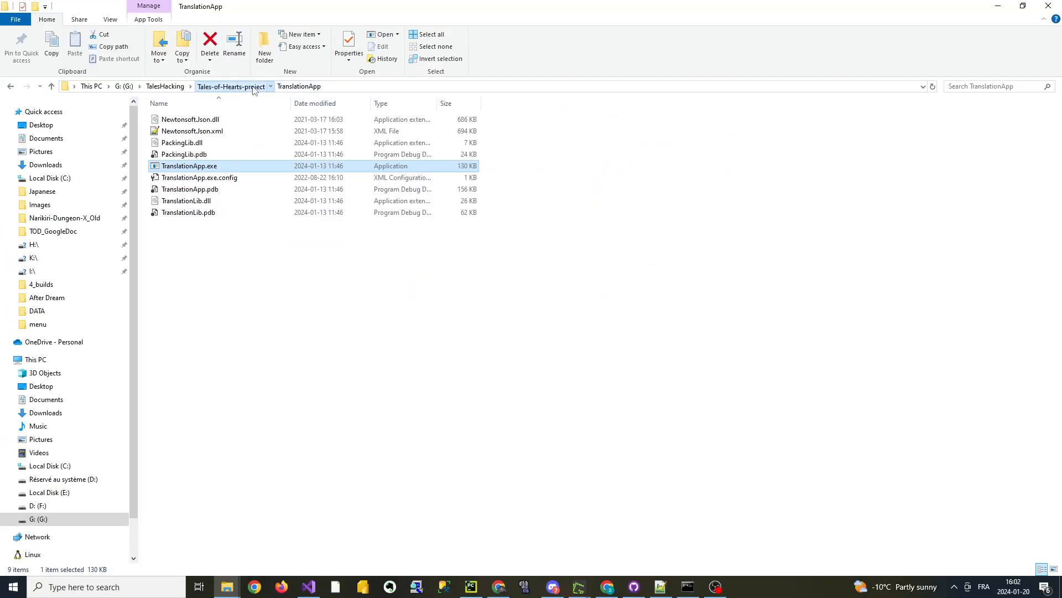
# Return to the Tales-of-Hearts-project folder and point out its TranslationApp and TOHPython subfolders.
pyautogui.click(245, 37)
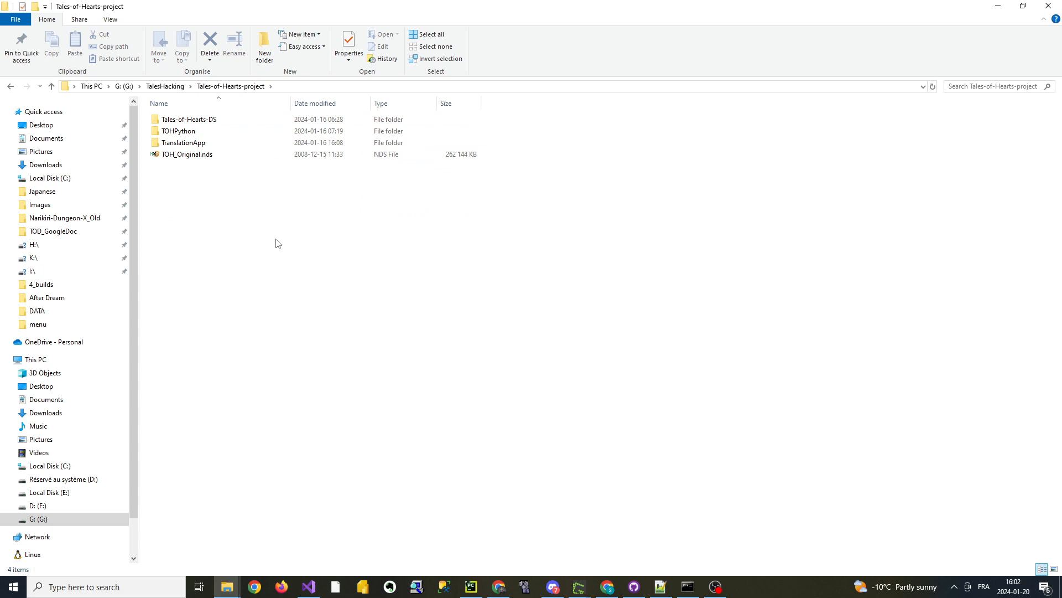
pyautogui.click(229, 144)
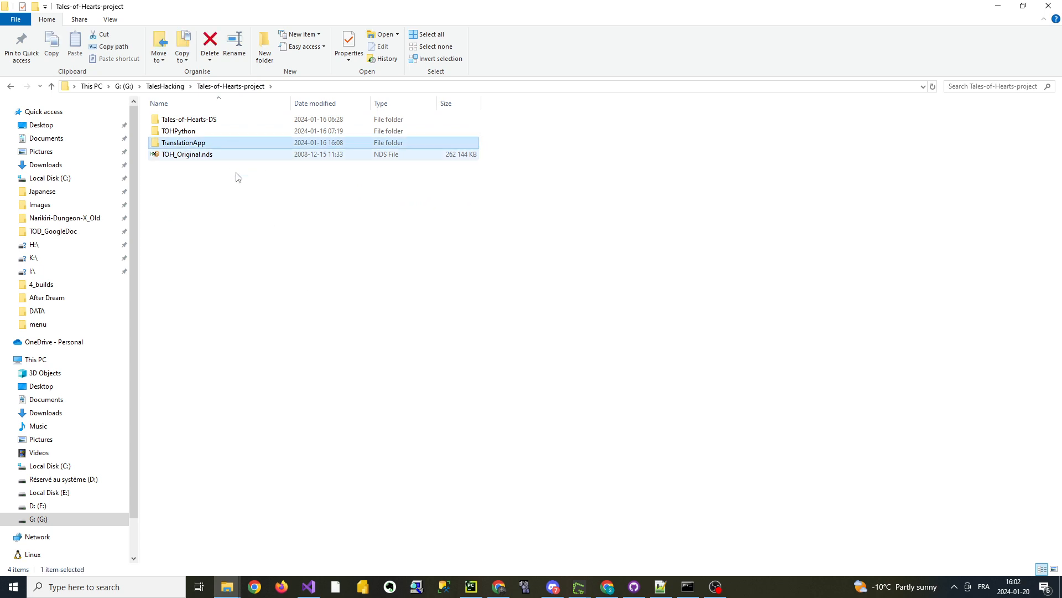
pyautogui.click(263, 229)
pyautogui.click(196, 132)
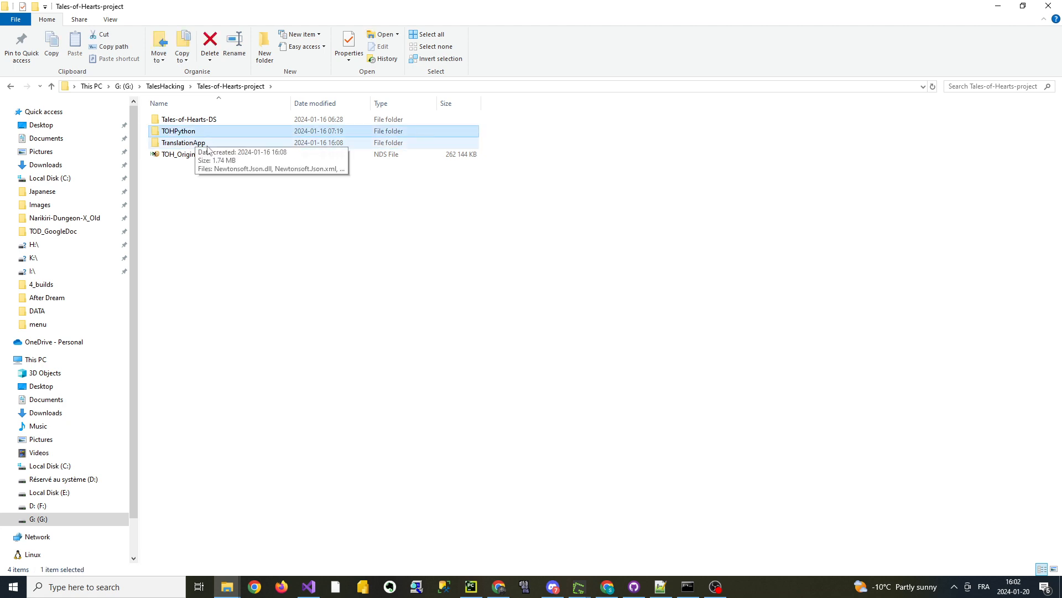
pyautogui.click(244, 203)
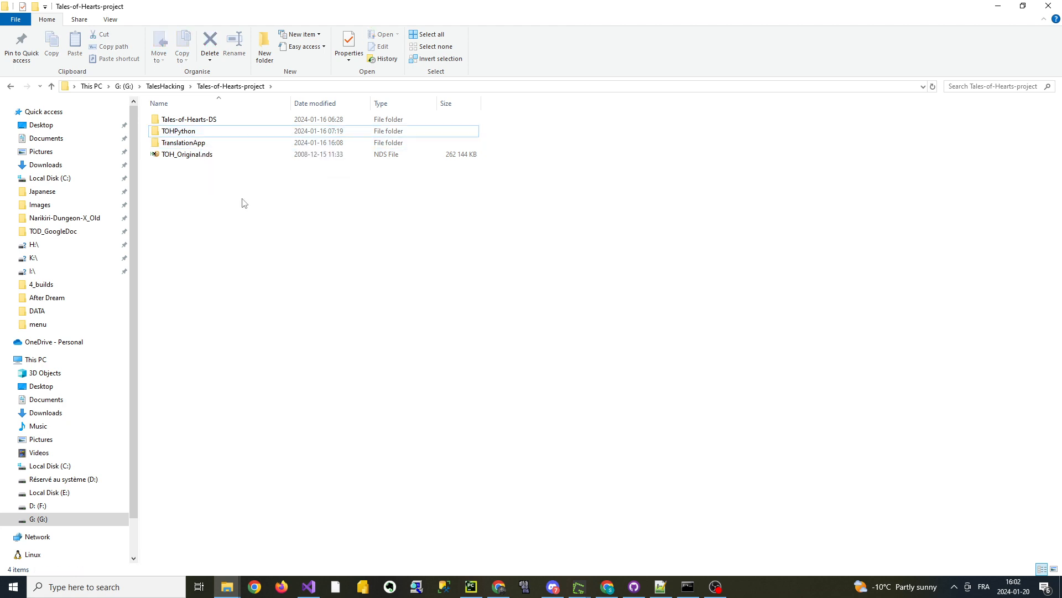
# Launch TranslationApp.exe from the TranslationApp folder and reposition its window.
pyautogui.doubleClick(200, 145)
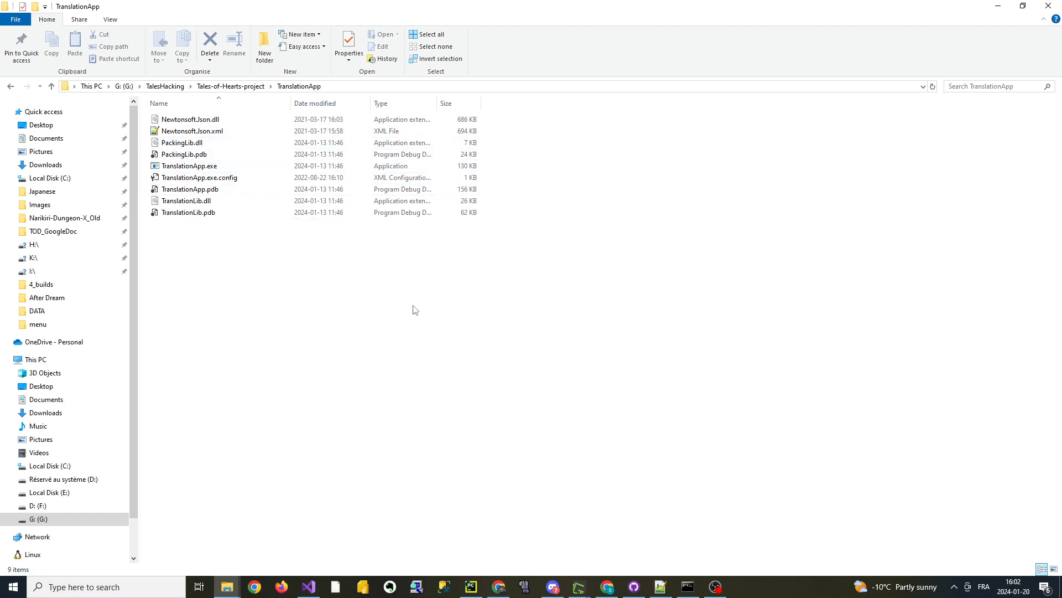
pyautogui.doubleClick(217, 165)
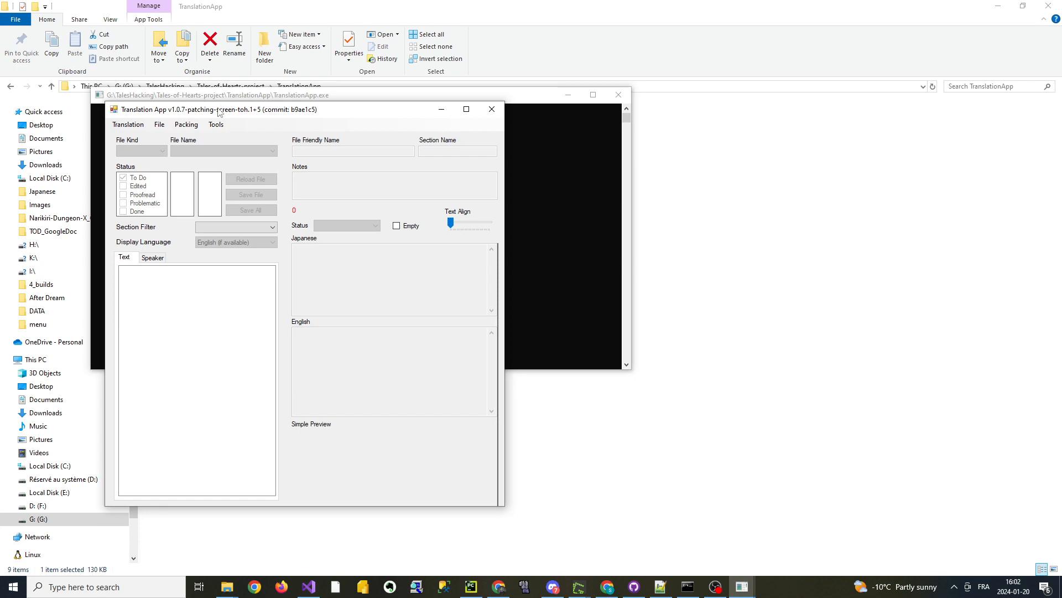
pyautogui.moveTo(220, 108); pyautogui.dragTo(401, 72)
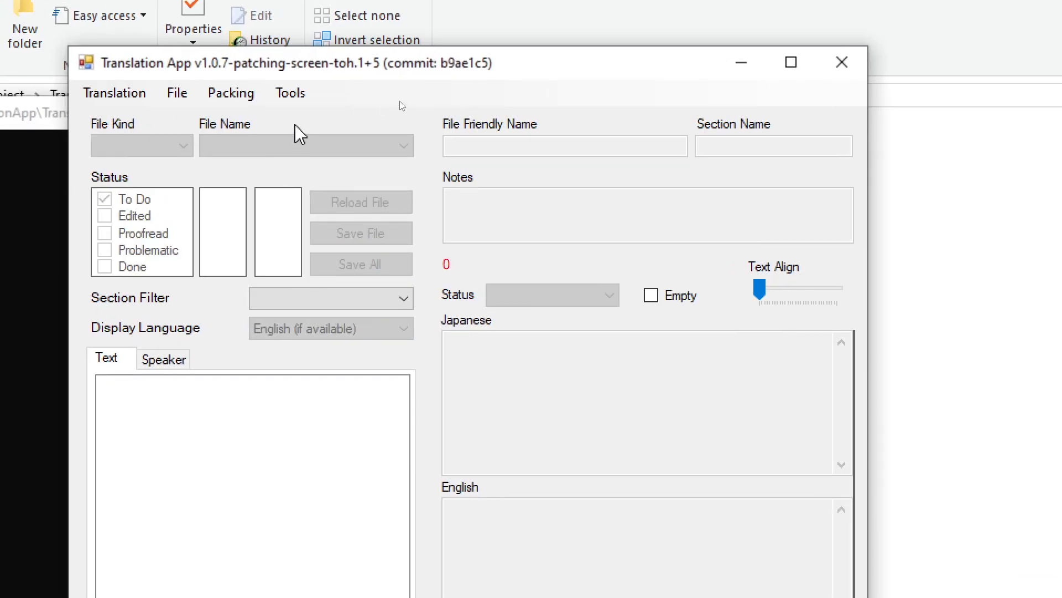
# Start loading a new folder for the TOH translation and move the folder browser over the app window.
pyautogui.click(309, 85)
pyautogui.moveTo(149, 166)
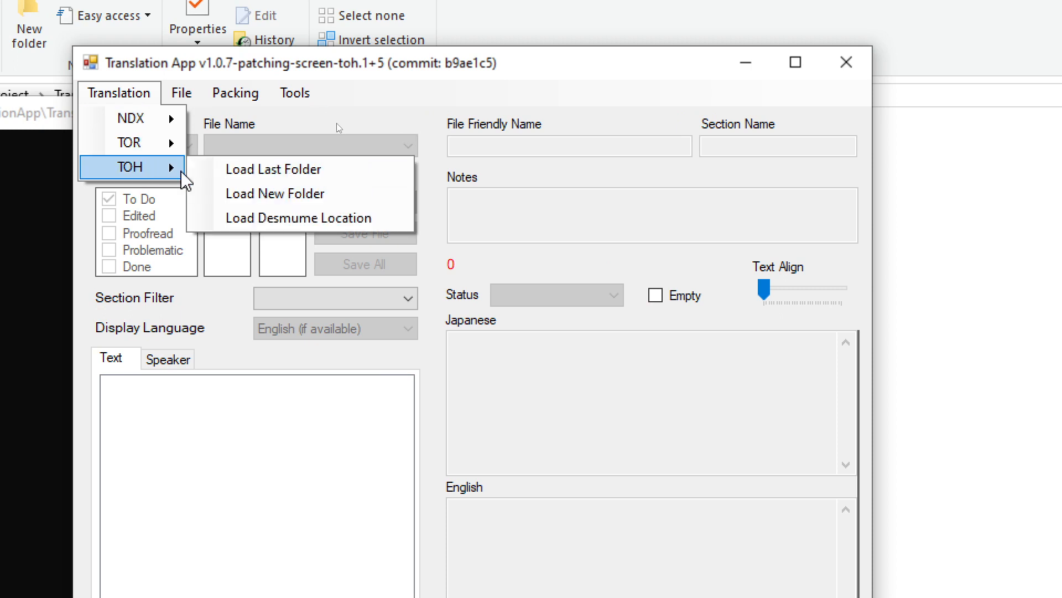
pyautogui.click(302, 195)
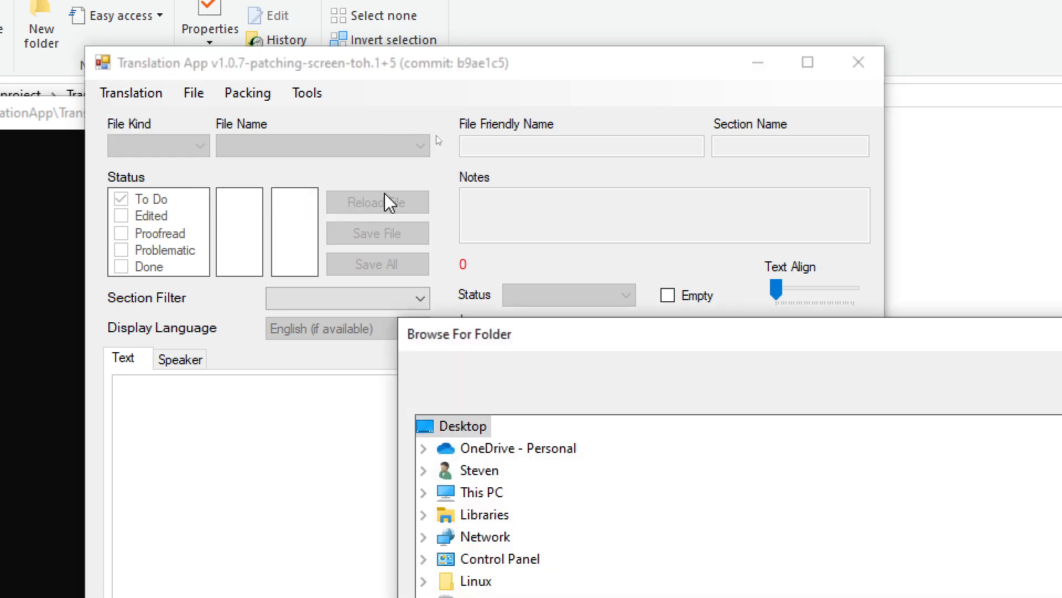
pyautogui.moveTo(586, 352); pyautogui.dragTo(398, 116)
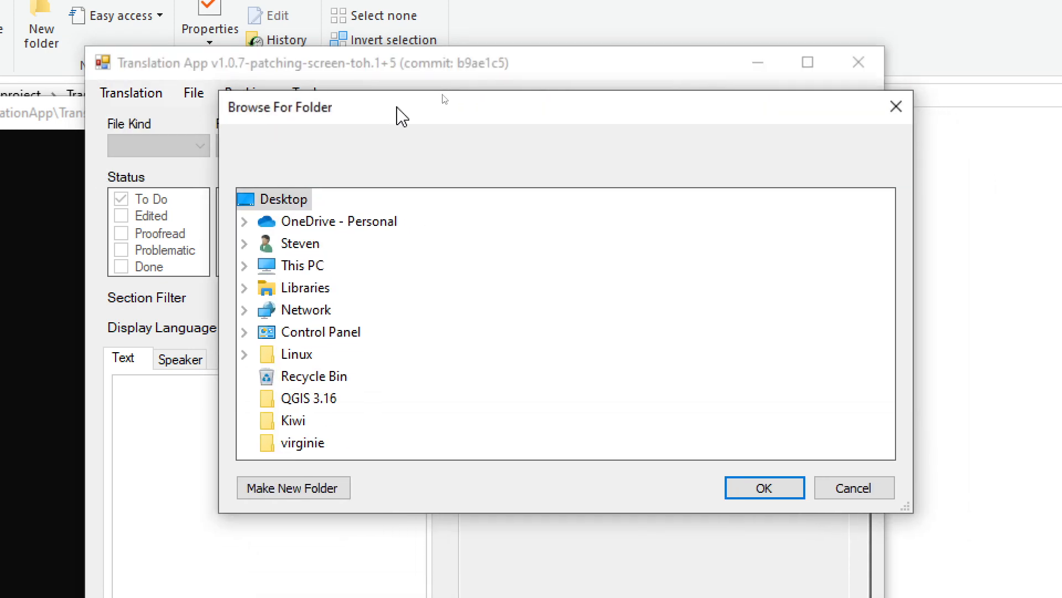
# Expand This PC, the G: drive and its TalesHacking folder in the folder browser.
pyautogui.click(250, 267)
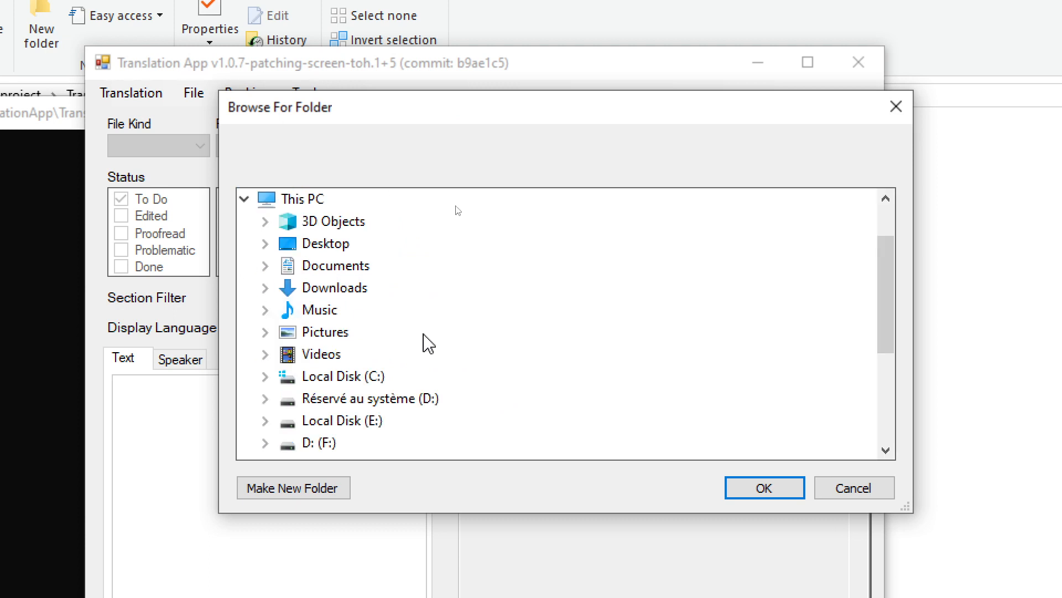
pyautogui.scroll(-1, 404, 348)
pyautogui.click(265, 398)
pyautogui.scroll(-10, 451, 308)
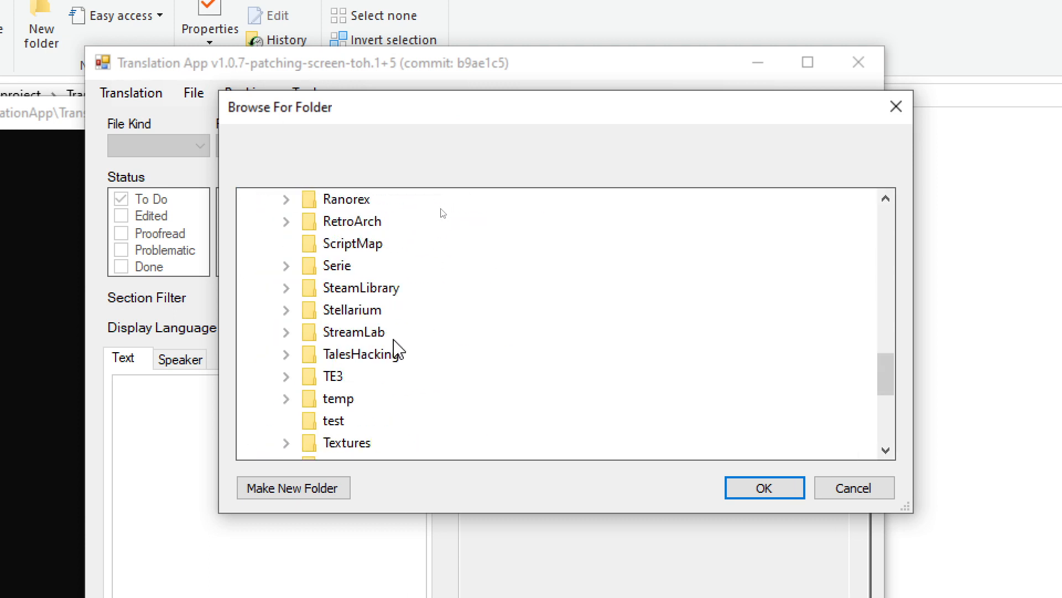
pyautogui.click(286, 354)
# Load the Tales-of-Hearts-DS folder located inside Tales-of-Hearts-project.
pyautogui.scroll(-4, 492, 289)
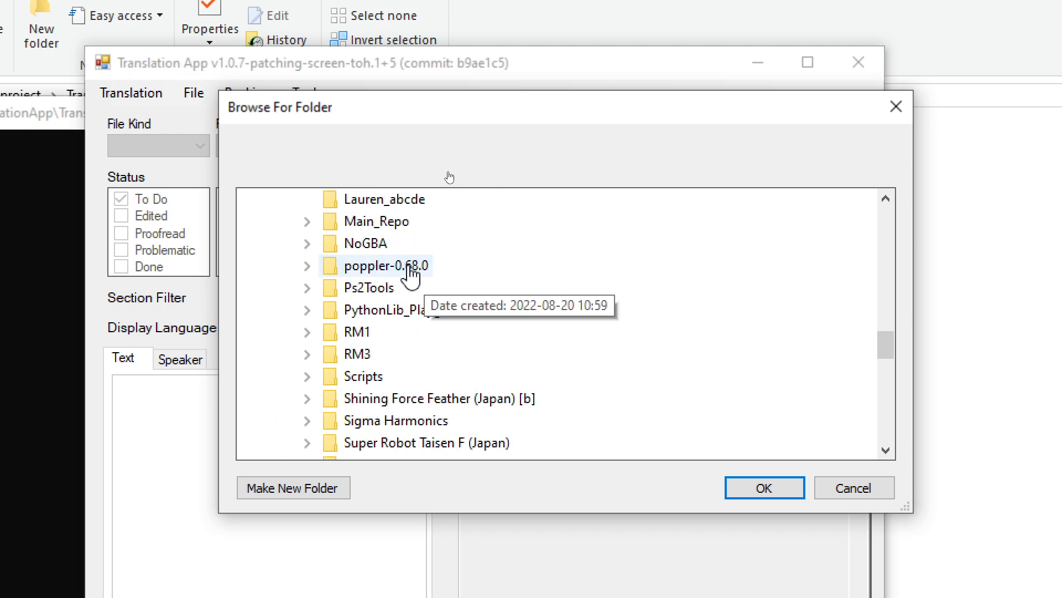
pyautogui.scroll(-1, 473, 299)
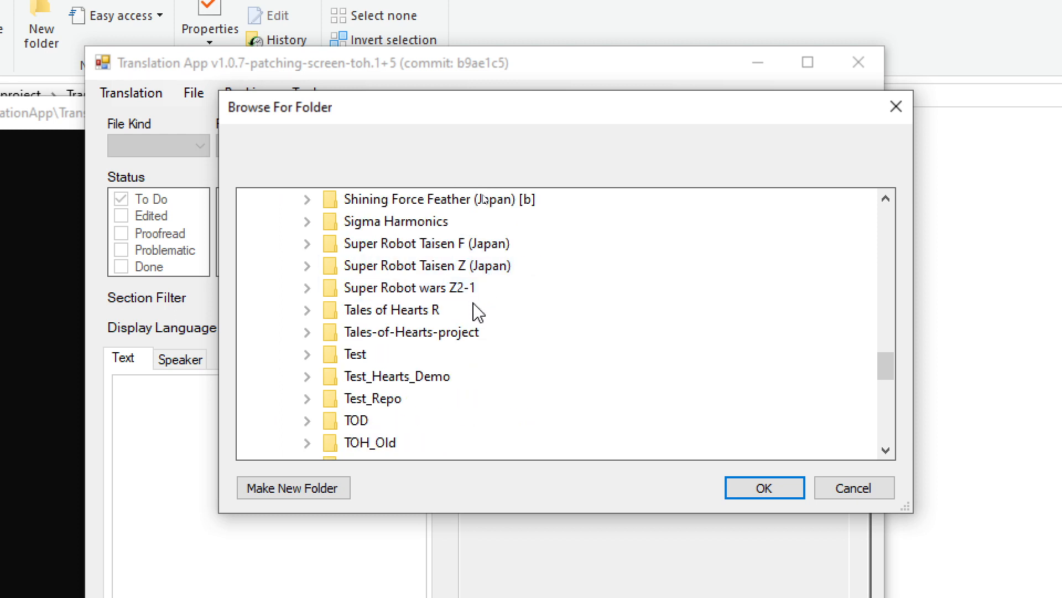
pyautogui.click(308, 332)
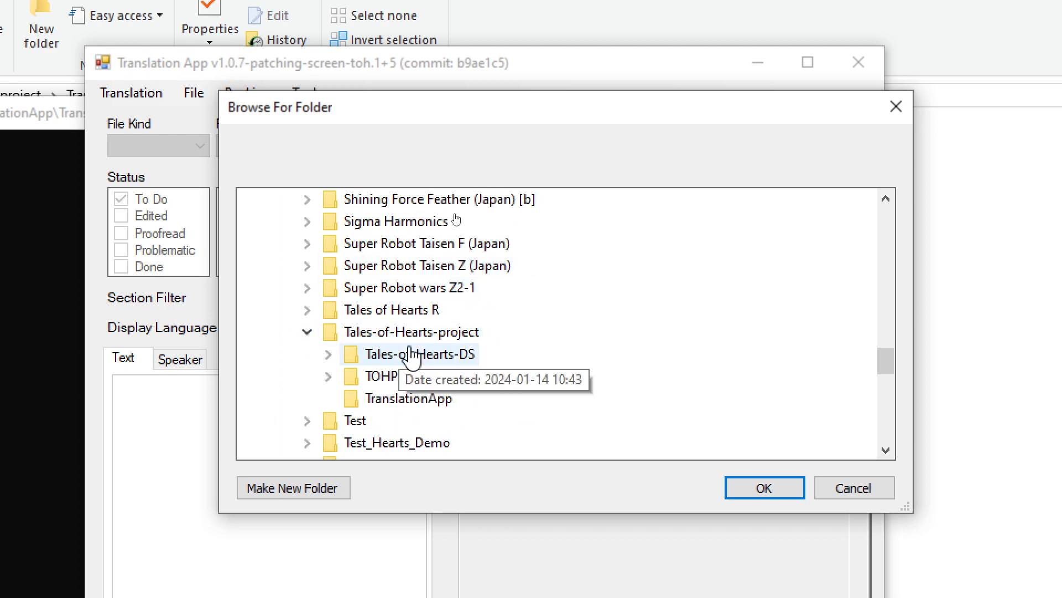
pyautogui.click(328, 355)
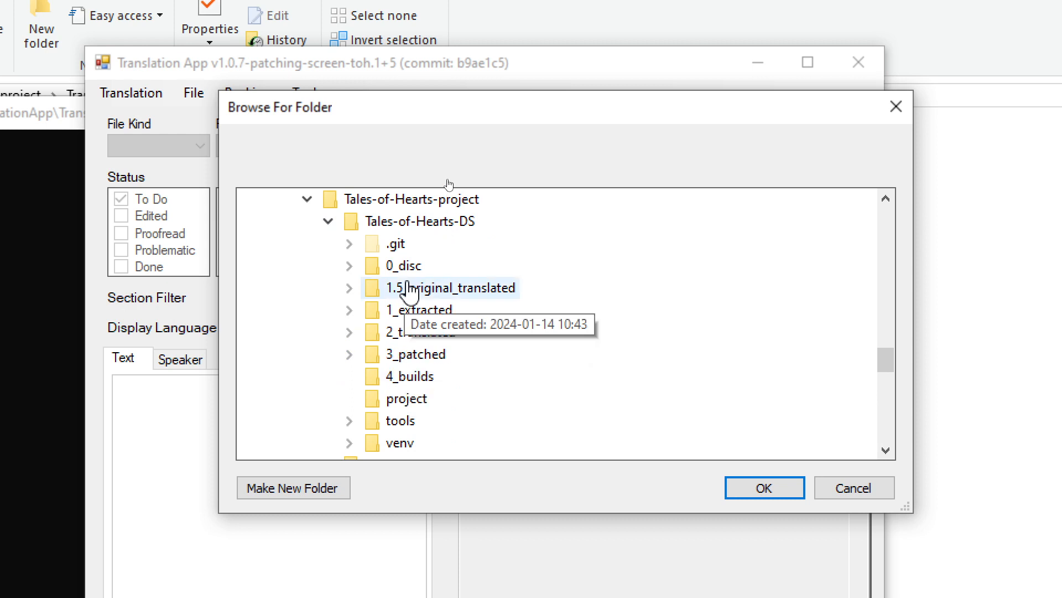
pyautogui.click(408, 224)
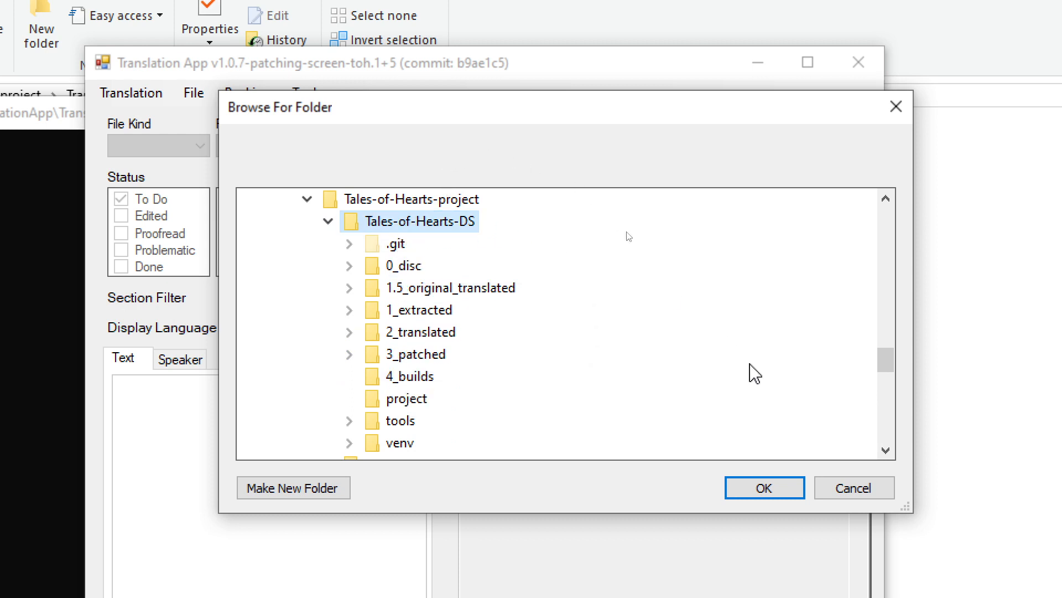
pyautogui.click(764, 487)
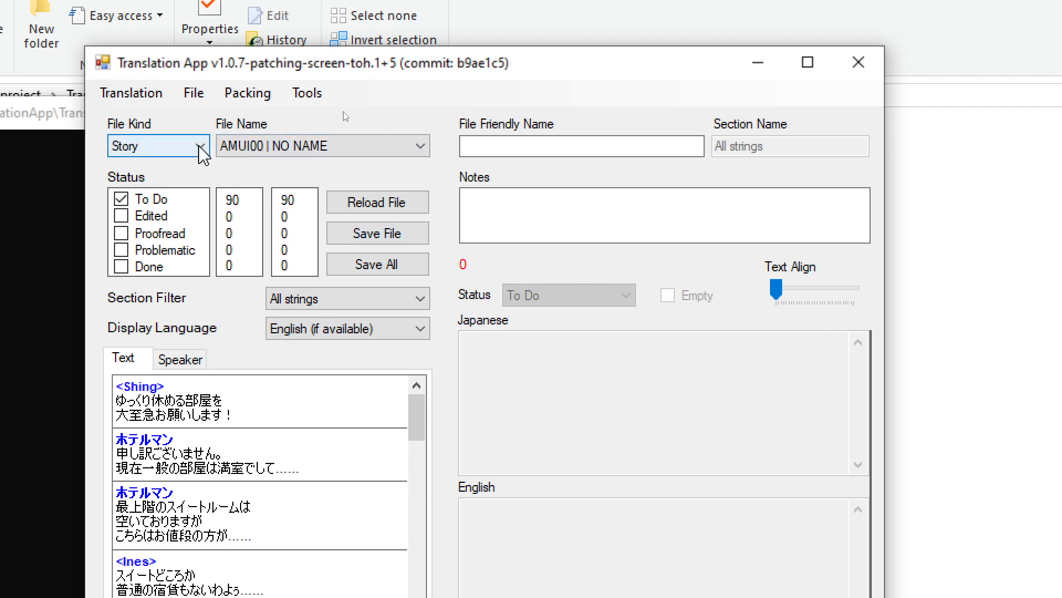
# Switch the file kind from Story to Skits, and after that to Menu.
pyautogui.click(199, 146)
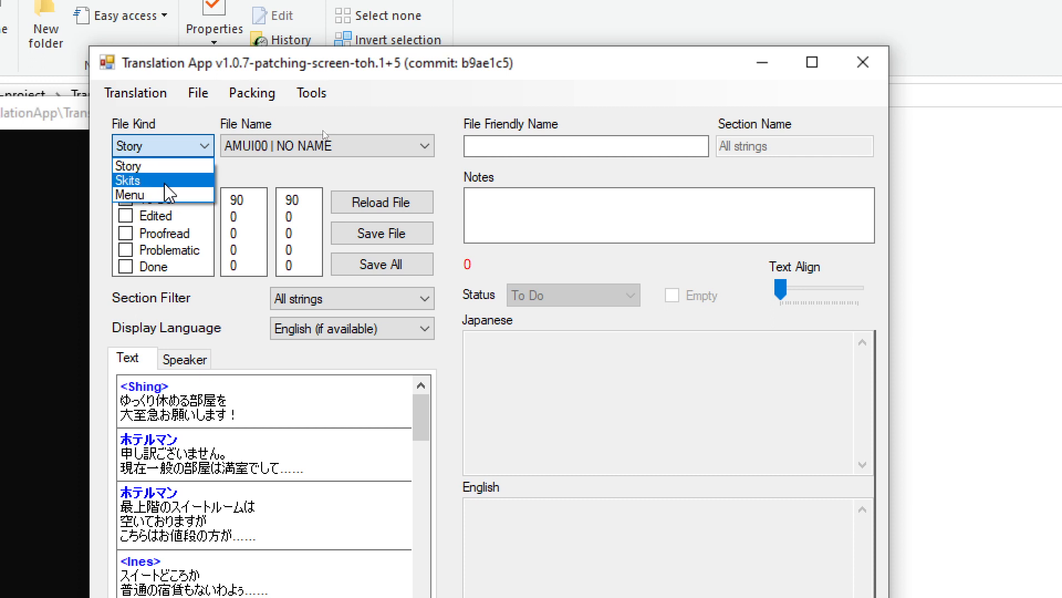
pyautogui.click(166, 181)
pyautogui.click(179, 141)
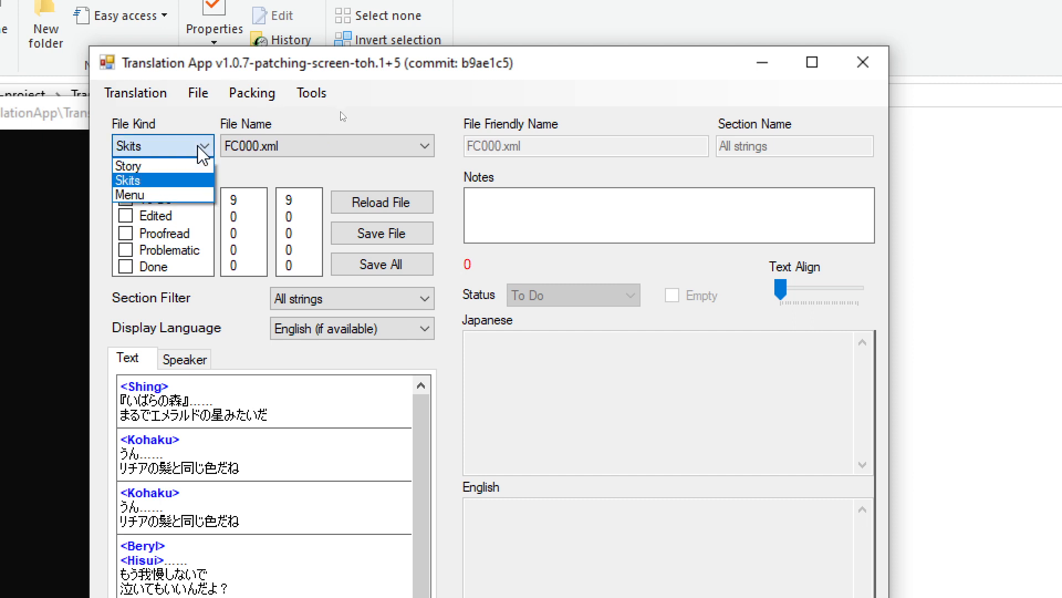
pyautogui.click(130, 193)
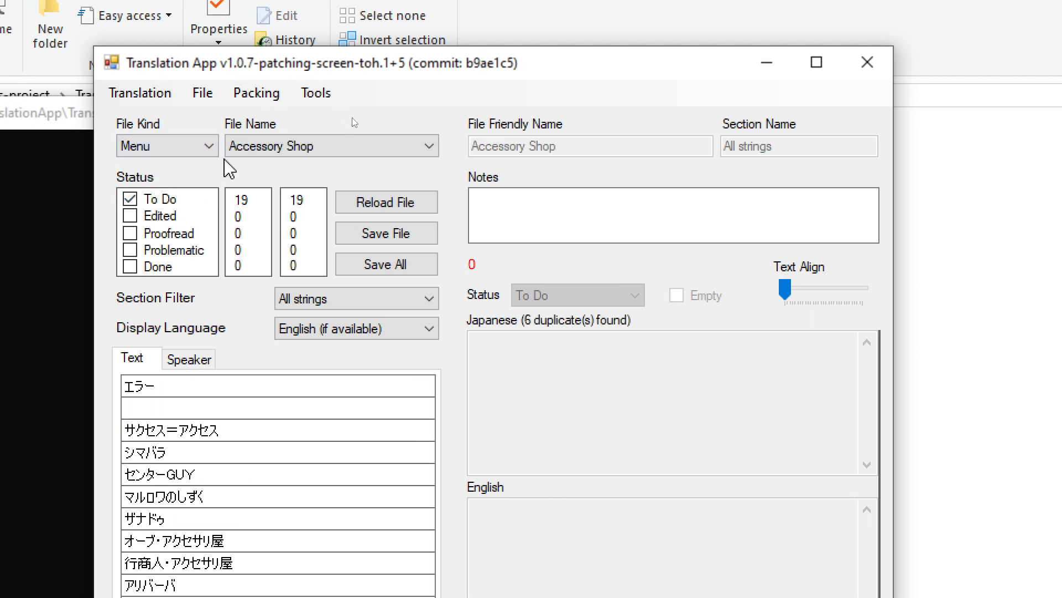
# Look through the available Menu file names, keeping Accessory Shop selected.
pyautogui.click(273, 148)
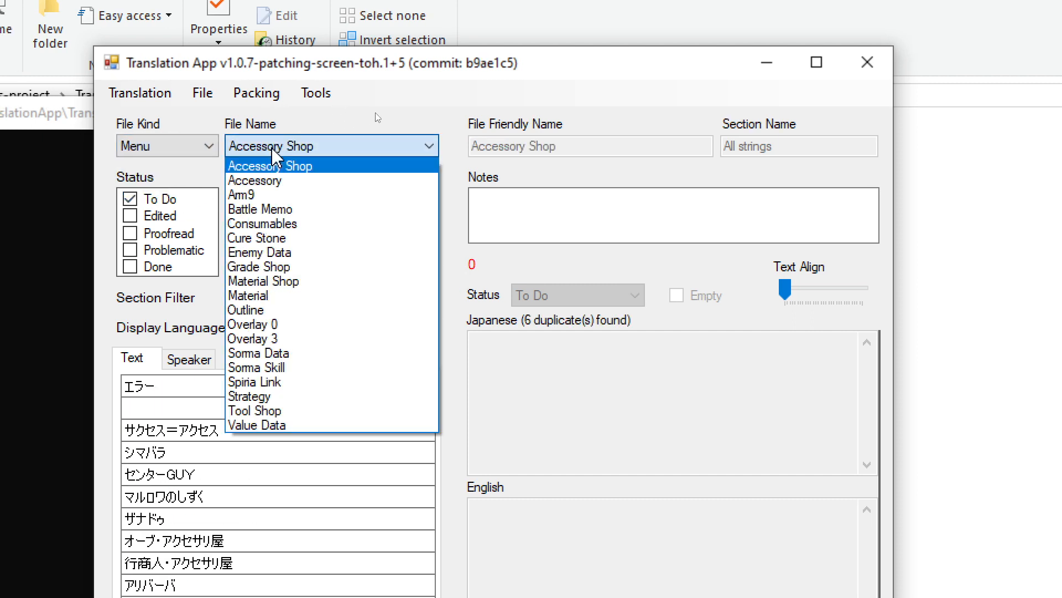
pyautogui.click(272, 148)
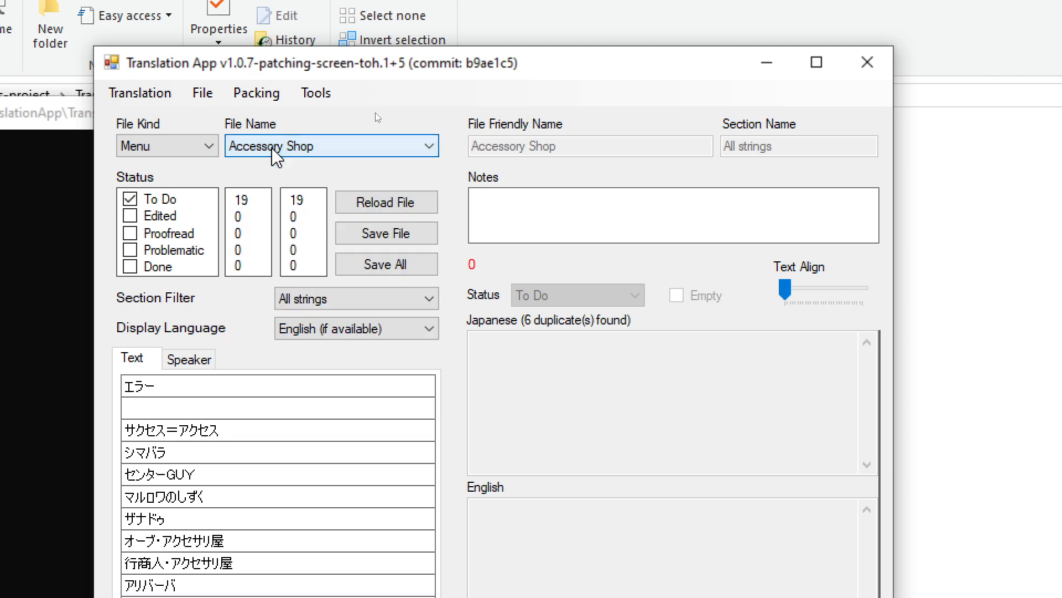
pyautogui.click(272, 148)
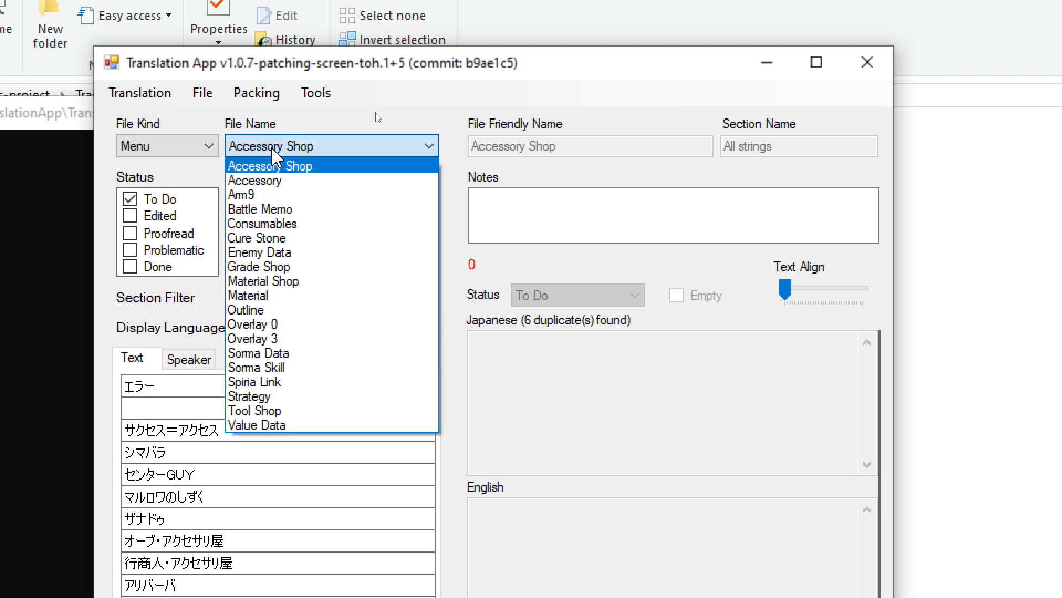
pyautogui.click(209, 147)
pyautogui.click(209, 148)
pyautogui.click(203, 131)
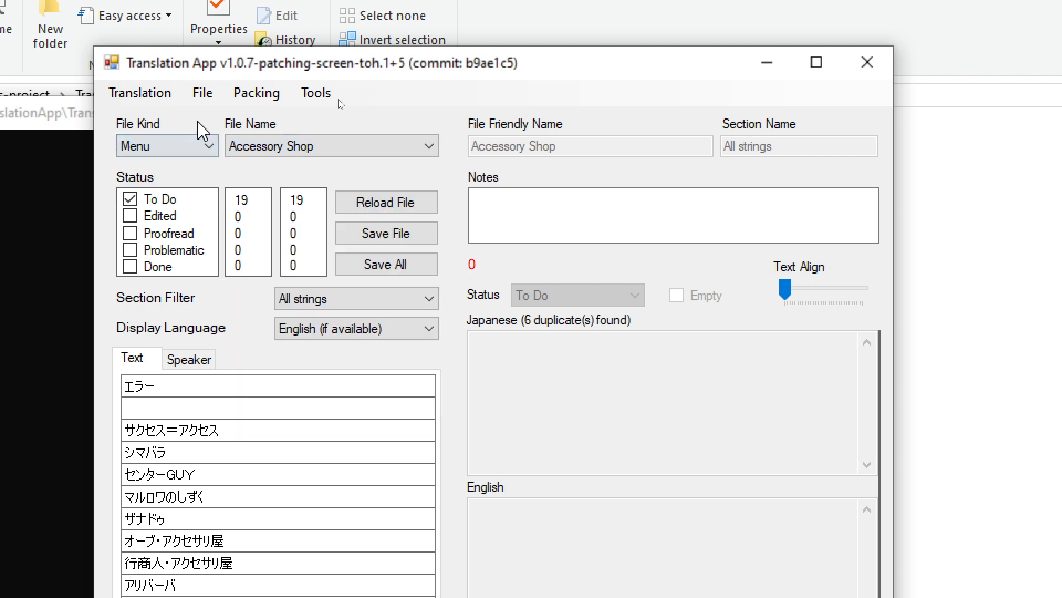
# Go over the TOH folder-loading options, pointing out Load New Folder and choosing Load Last Folder.
pyautogui.click(140, 93)
pyautogui.moveTo(157, 166)
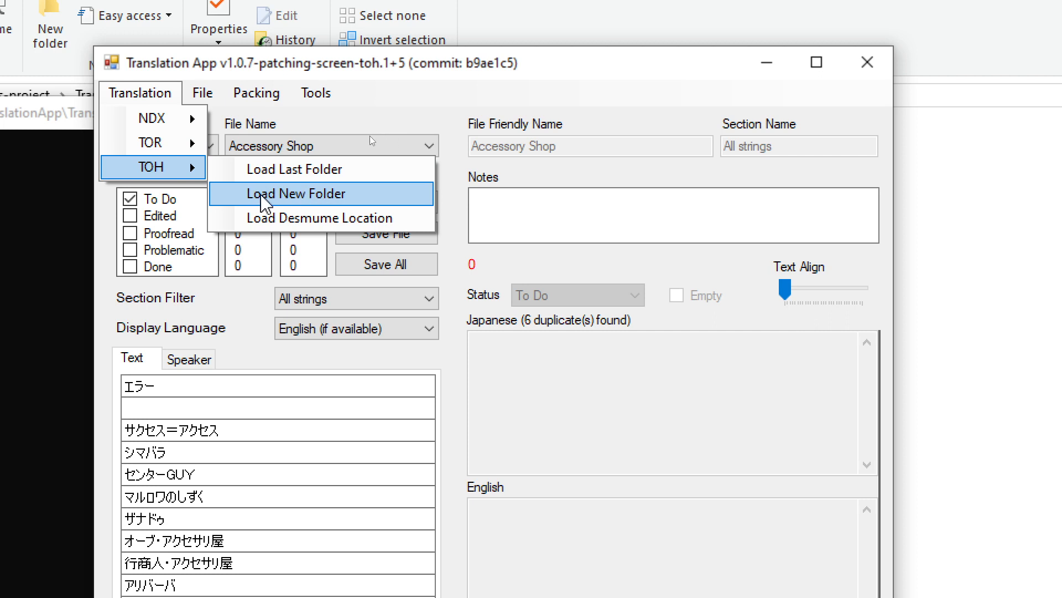
pyautogui.click(305, 95)
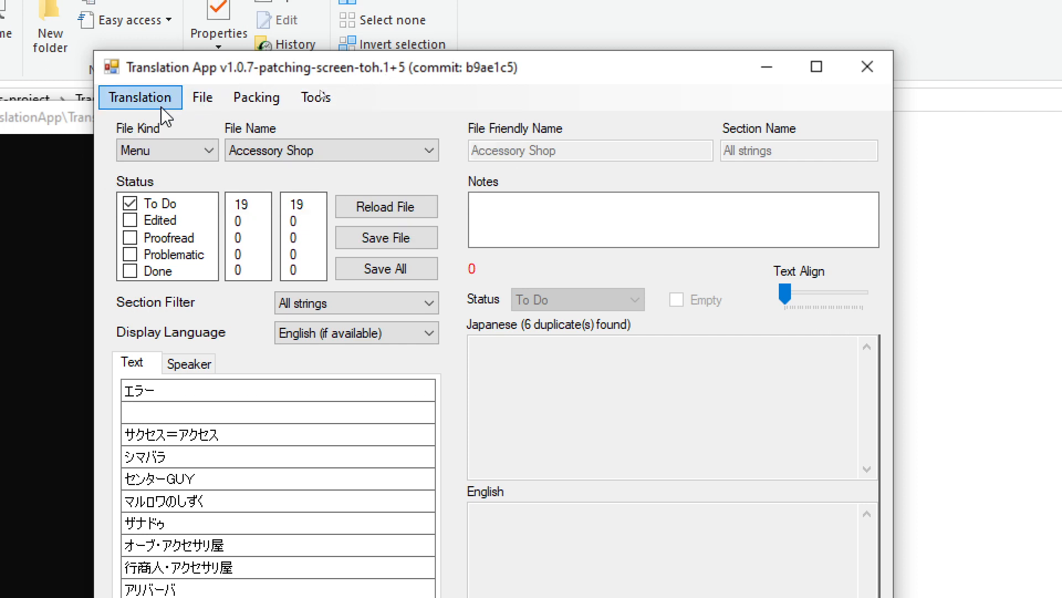
pyautogui.click(140, 97)
pyautogui.moveTo(177, 172)
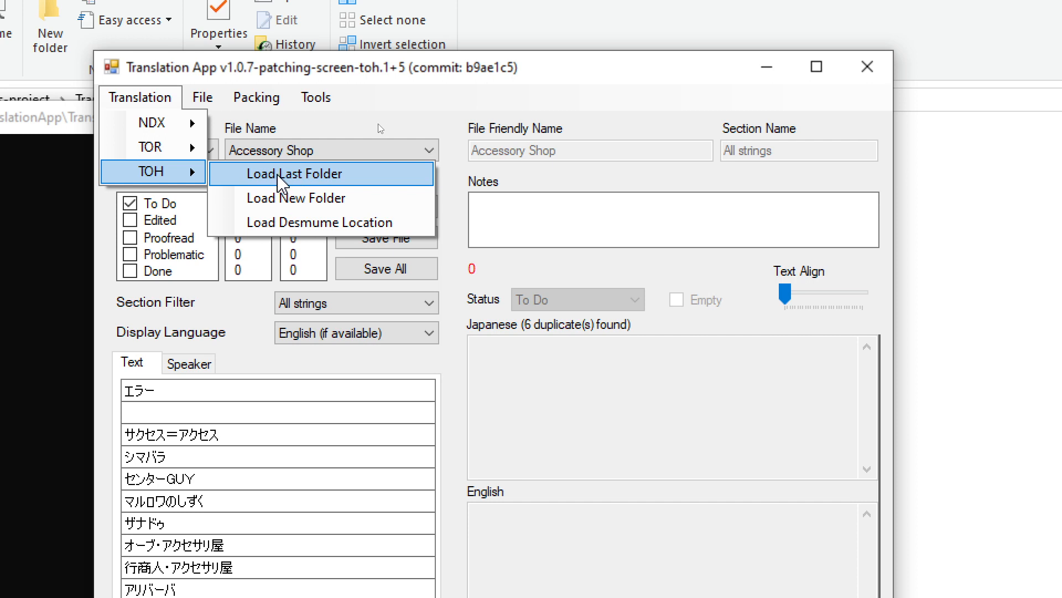
pyautogui.click(282, 183)
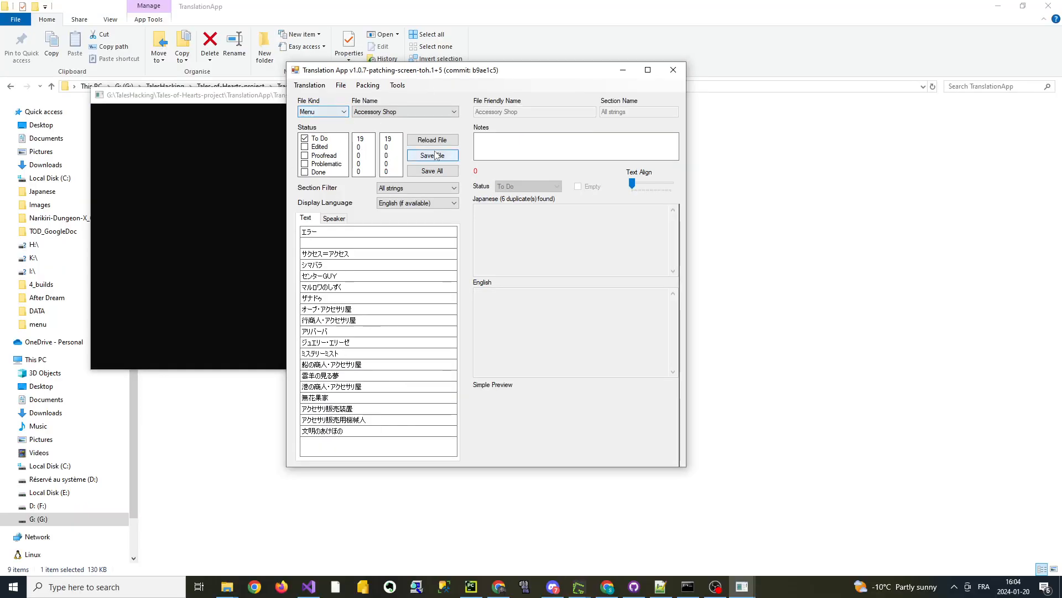
pyautogui.moveTo(412, 77); pyautogui.dragTo(400, 78)
pyautogui.click(387, 276)
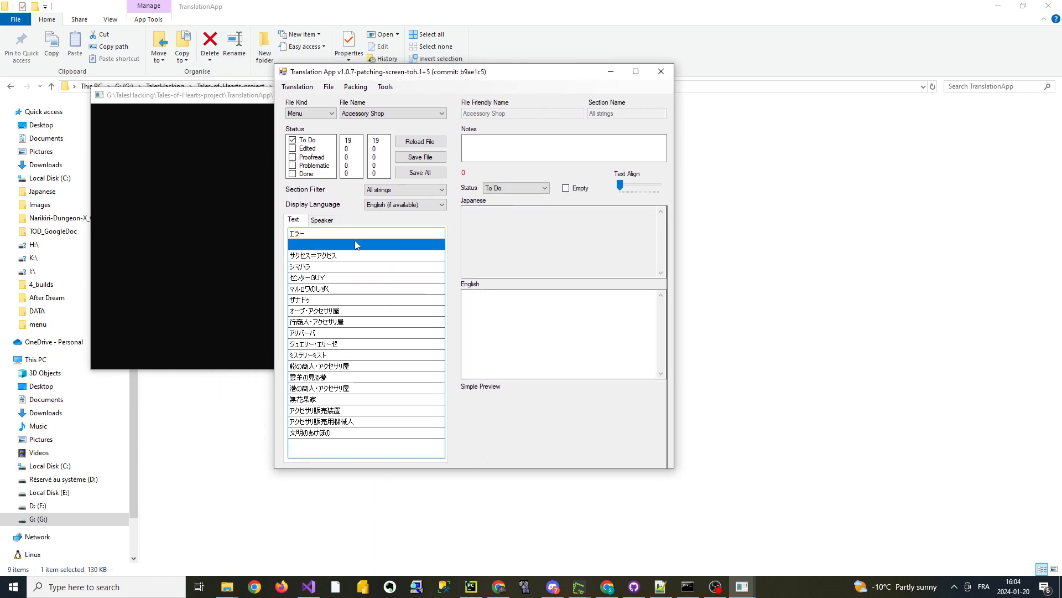
# Switch to Chrome, bring up the Tales of Hearts Board and go back from the opened issue to the full board.
pyautogui.click(613, 591)
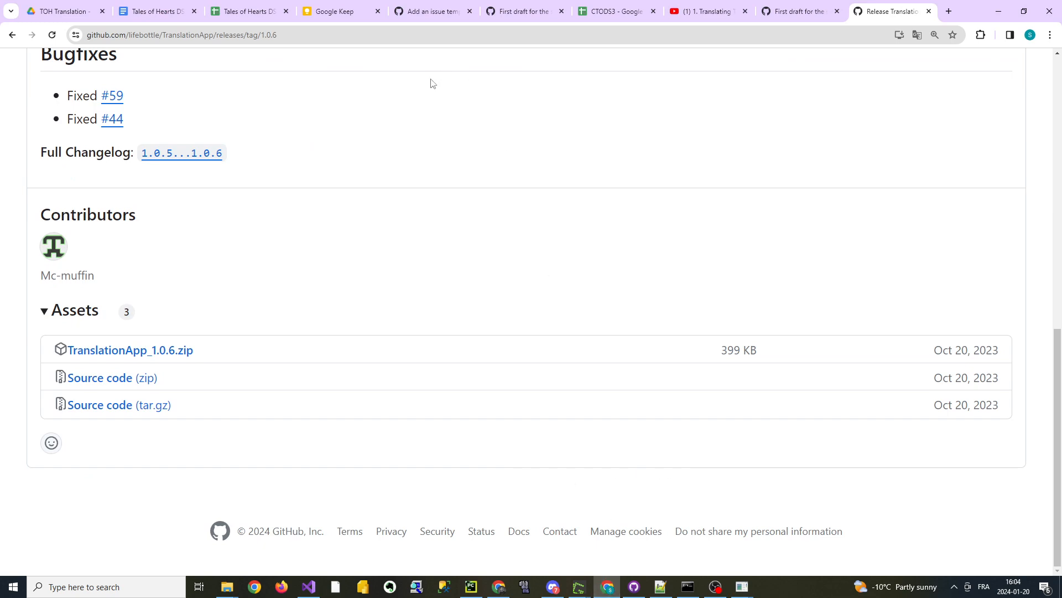
pyautogui.click(427, 6)
pyautogui.click(490, 7)
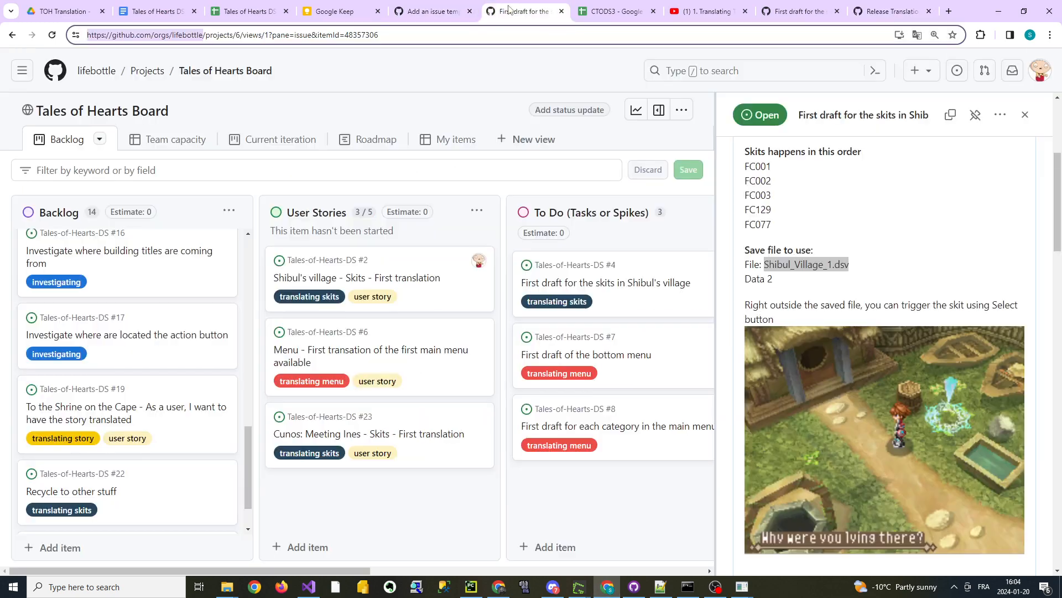
pyautogui.hotkey('ctrl', '-')
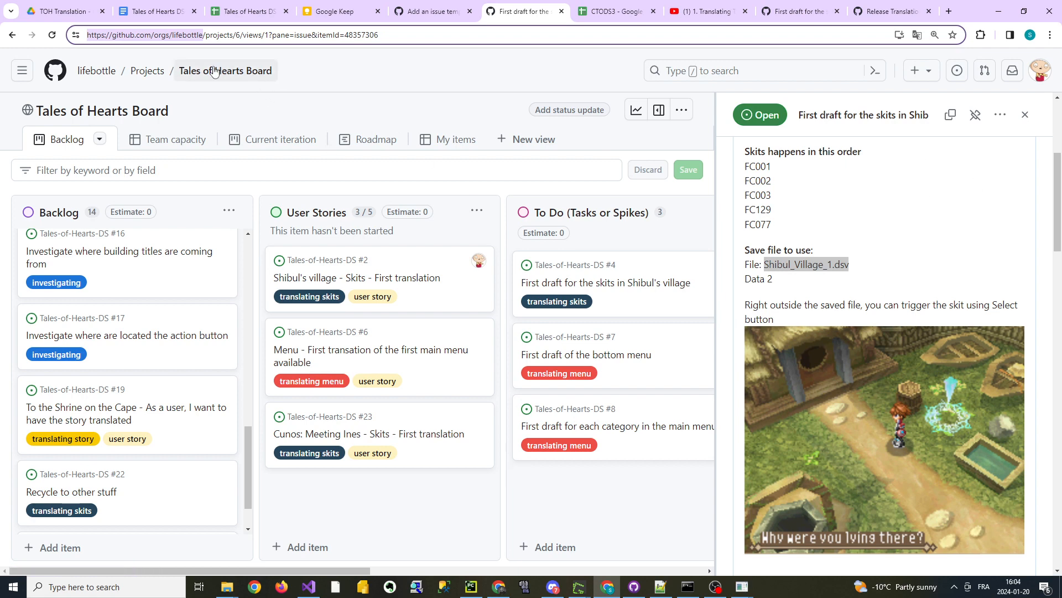
pyautogui.click(13, 35)
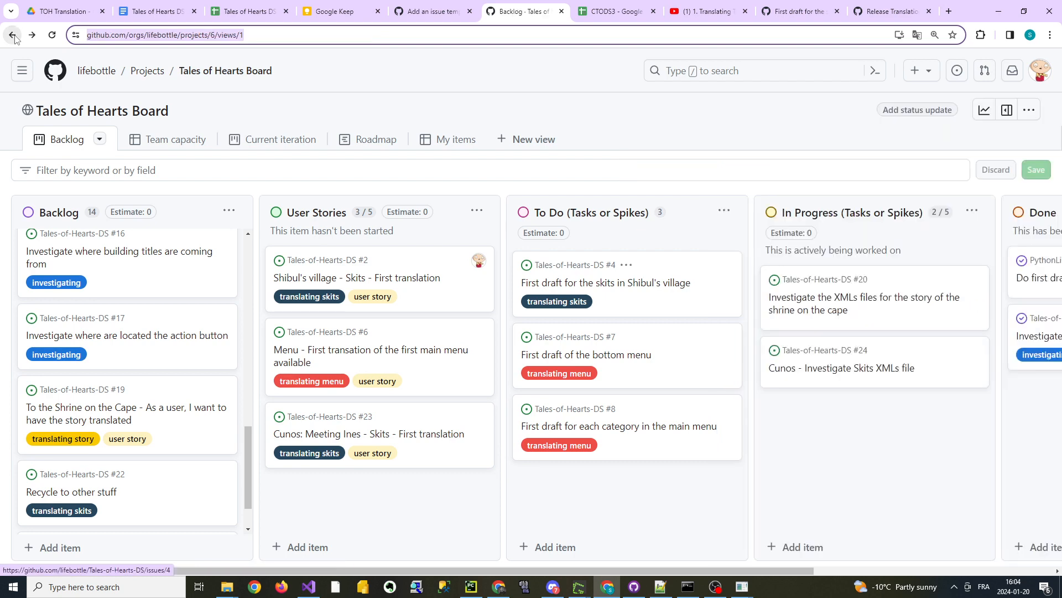
pyautogui.click(14, 36)
pyautogui.click(13, 35)
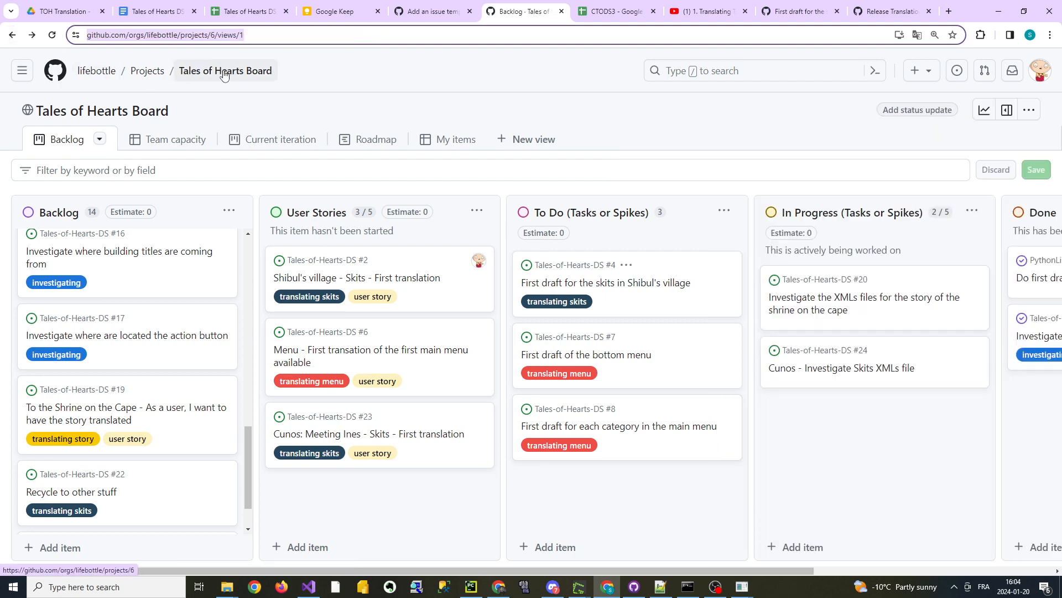
# Open the Tales-of-Hearts-DS repository from the lifebottle organization page and highlight its name in the URL.
pyautogui.click(92, 71)
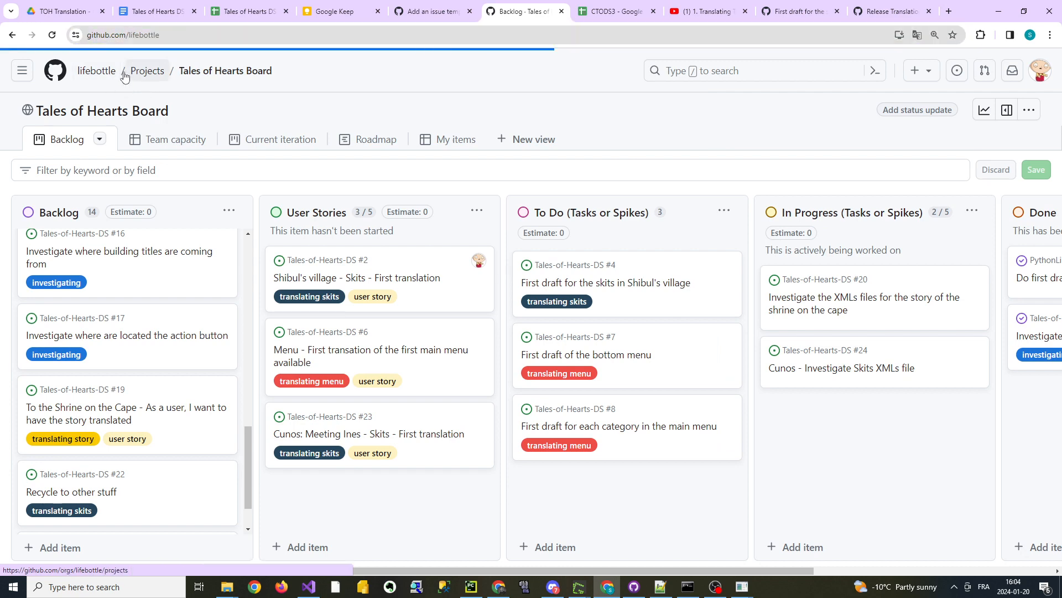
pyautogui.scroll(-5, 252, 335)
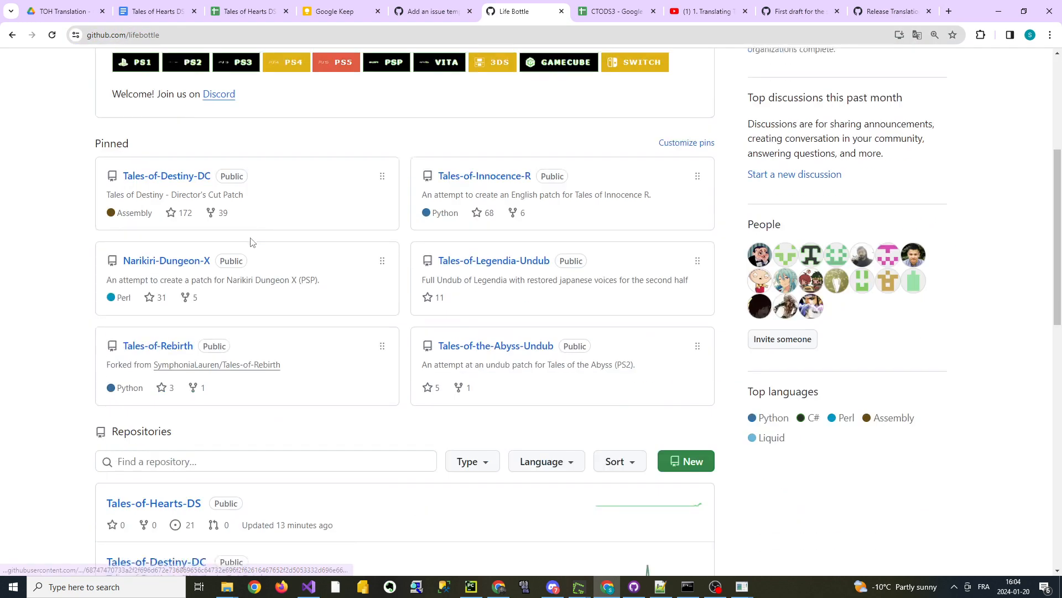
pyautogui.scroll(-3, 270, 177)
pyautogui.click(159, 337)
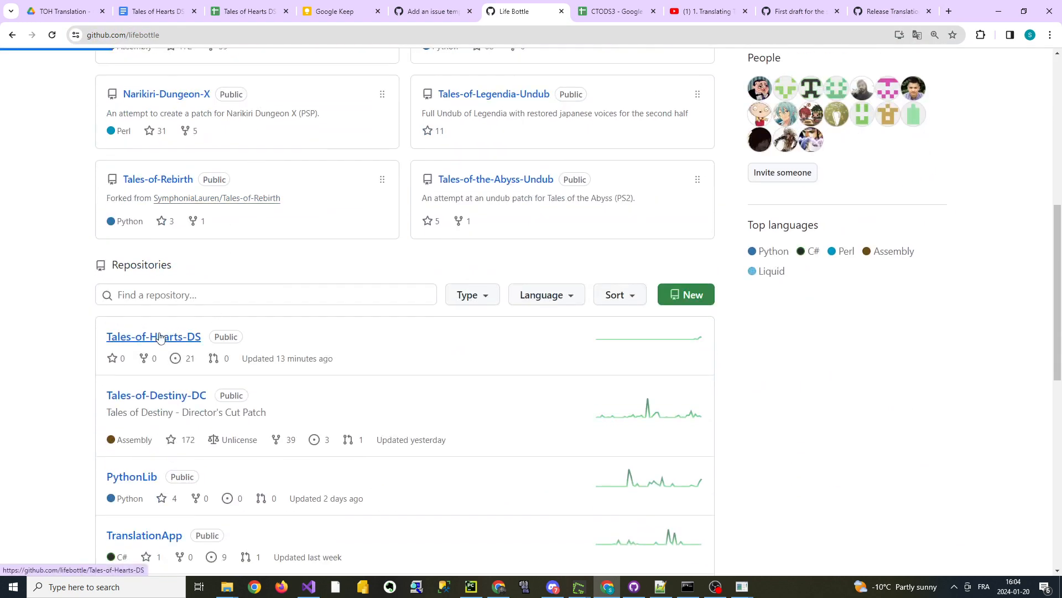
pyautogui.moveTo(216, 36); pyautogui.dragTo(227, 36)
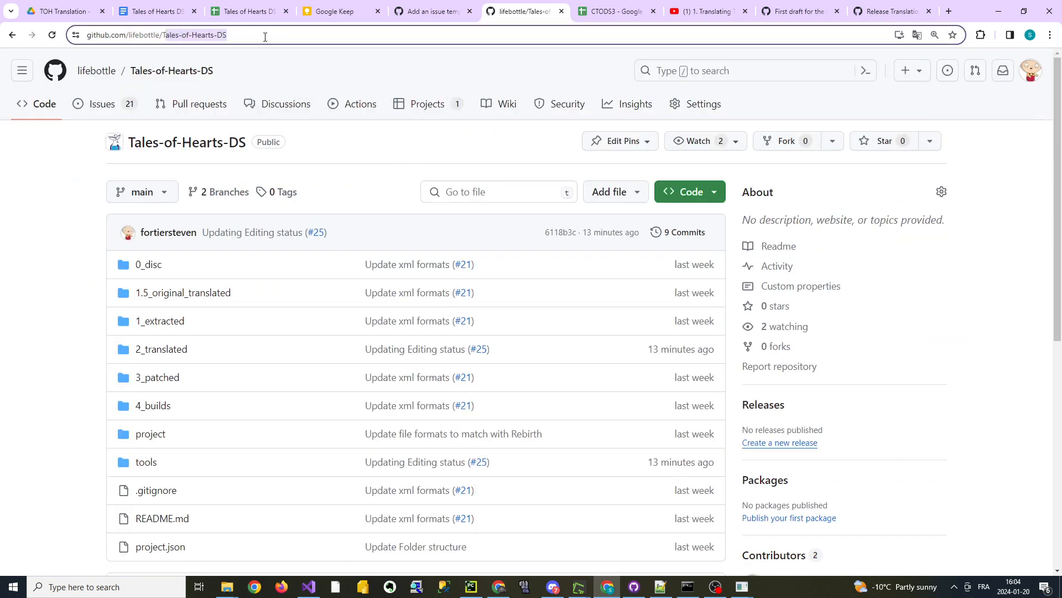
# Open the Tales of Hearts Board from the repository's projects and view the user story "Shibul's village - Skits - First translation".
pyautogui.click(442, 110)
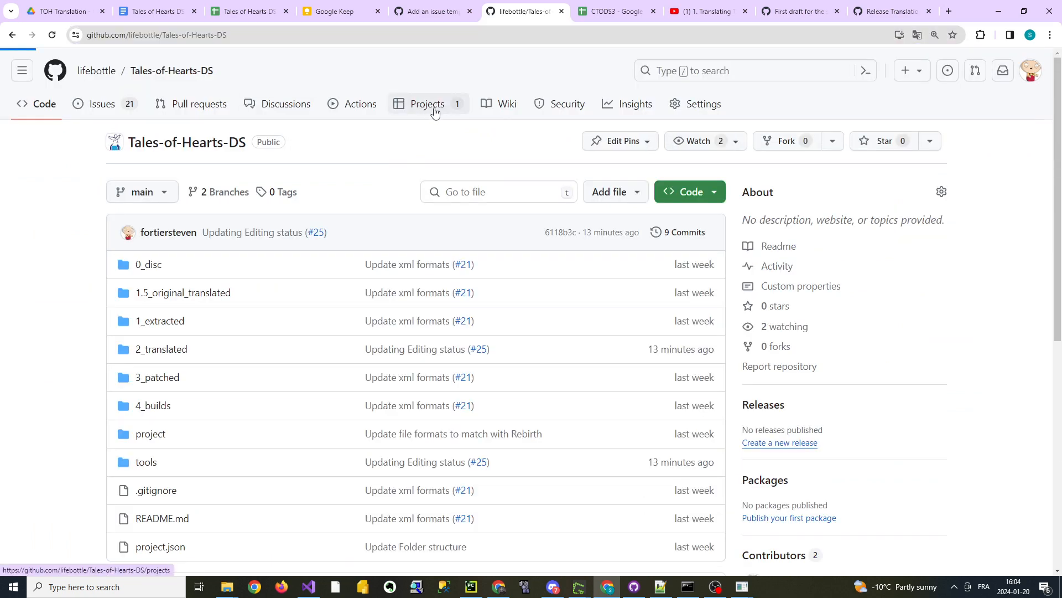
pyautogui.click(369, 382)
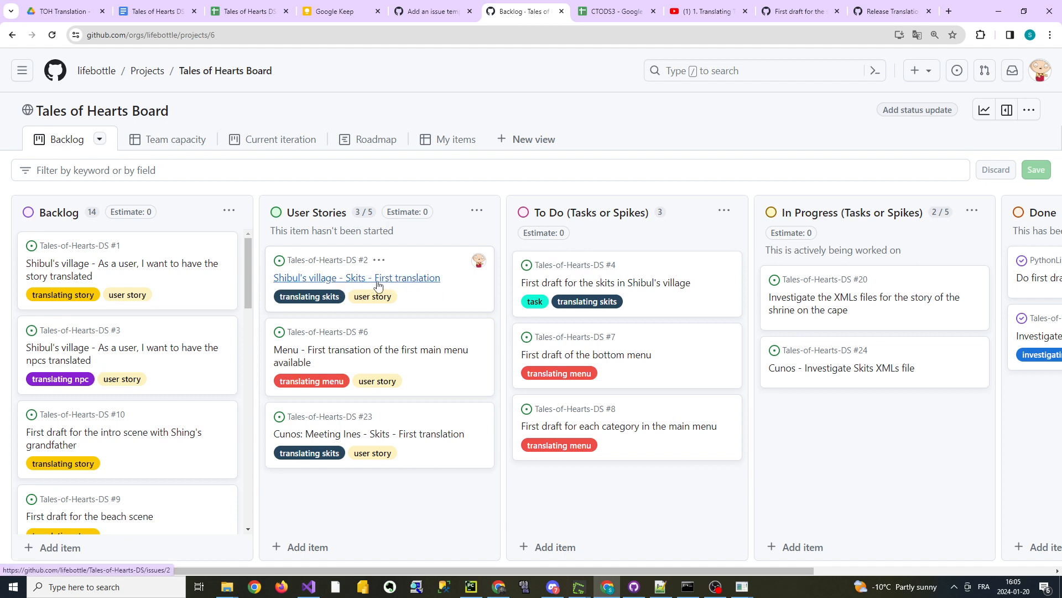
pyautogui.click(320, 280)
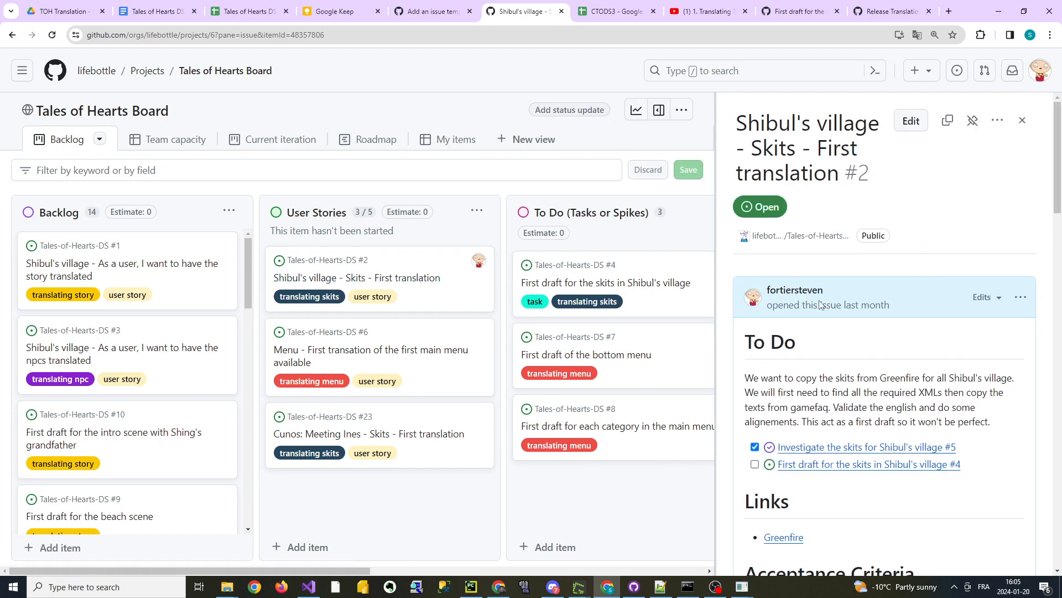
# Review the user story's To Do section and its linked tasks for investigating and drafting the Shibul's village skits.
pyautogui.scroll(-2, 820, 305)
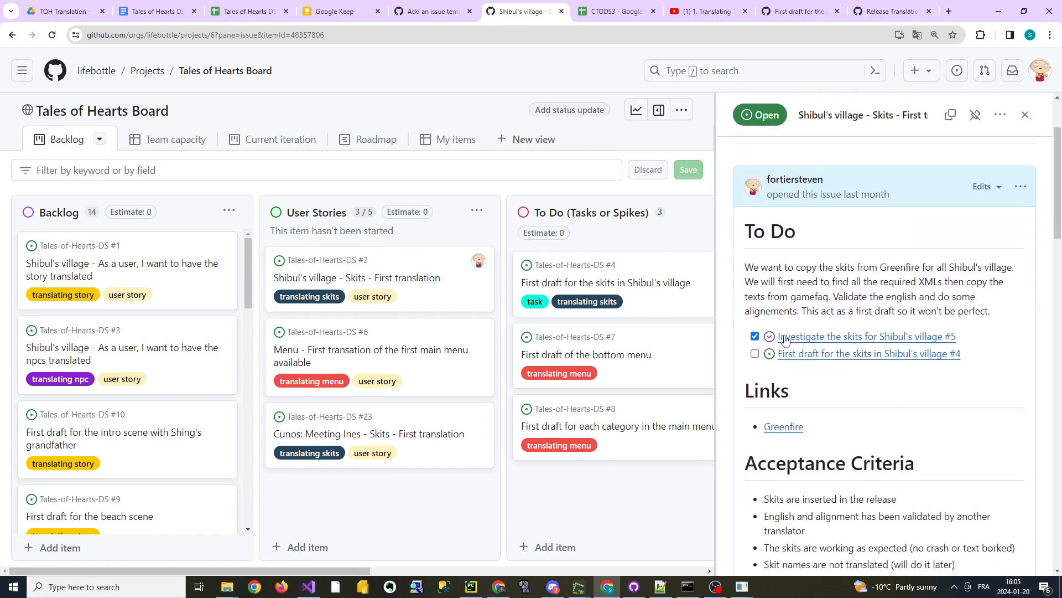
pyautogui.moveTo(785, 340)
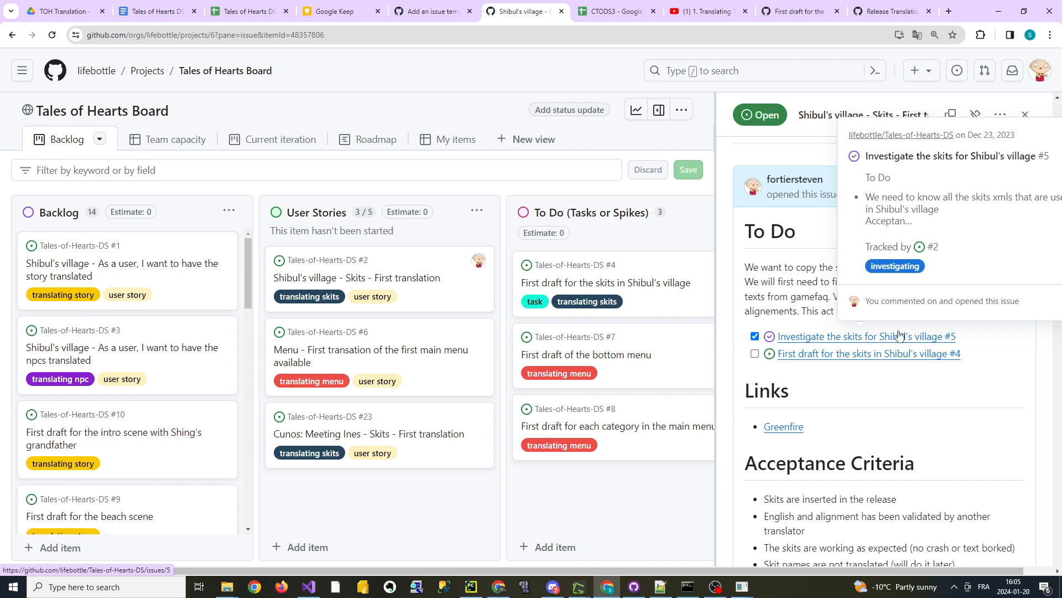
pyautogui.moveTo(785, 359)
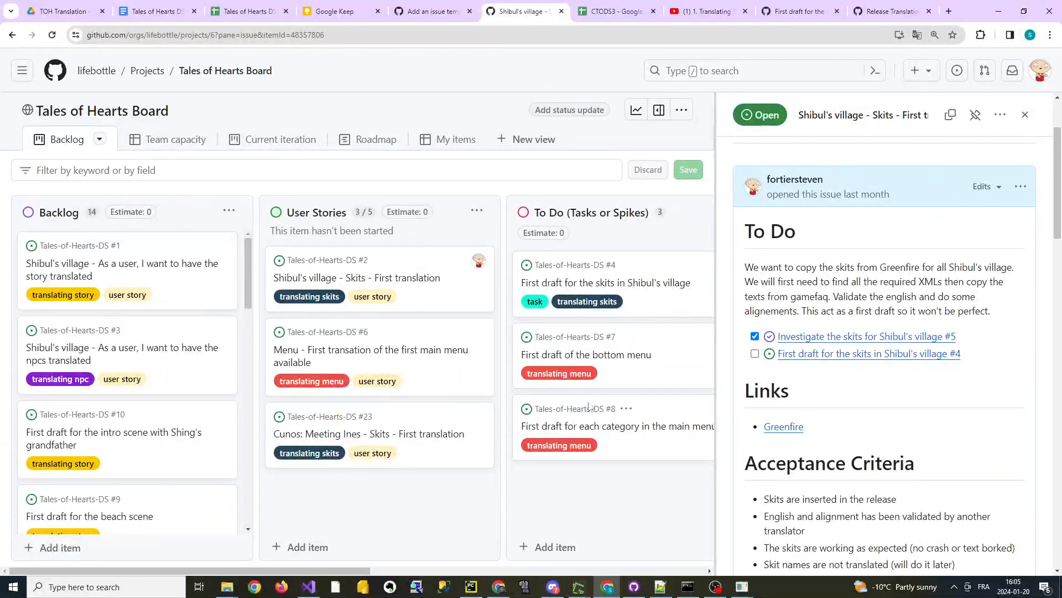
# Close the user story, open the task "First draft for the skits in Shibul's village" and highlight its ordered list of skits.
pyautogui.click(1025, 115)
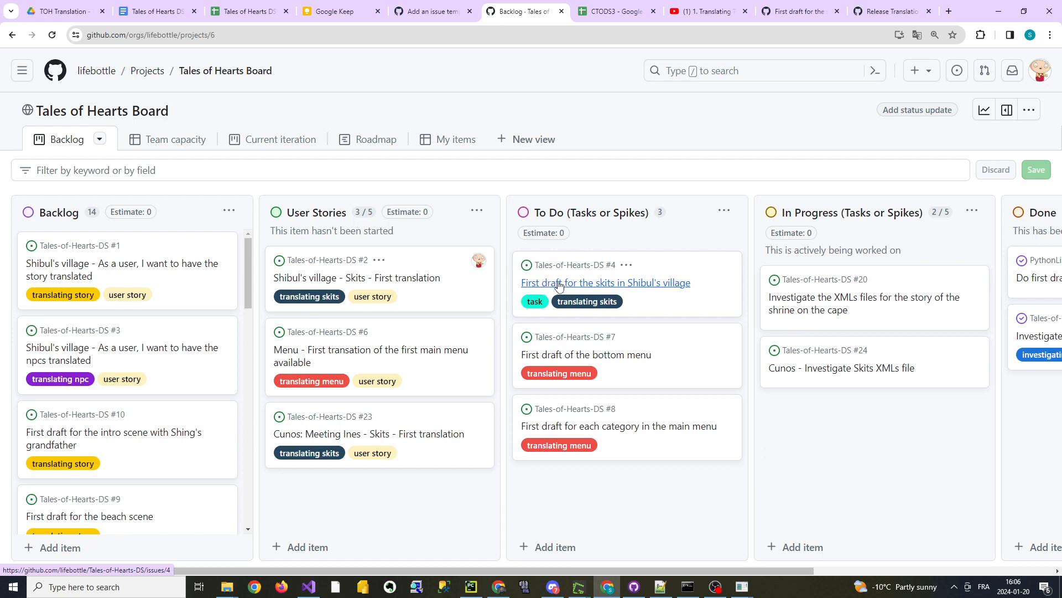
pyautogui.click(617, 284)
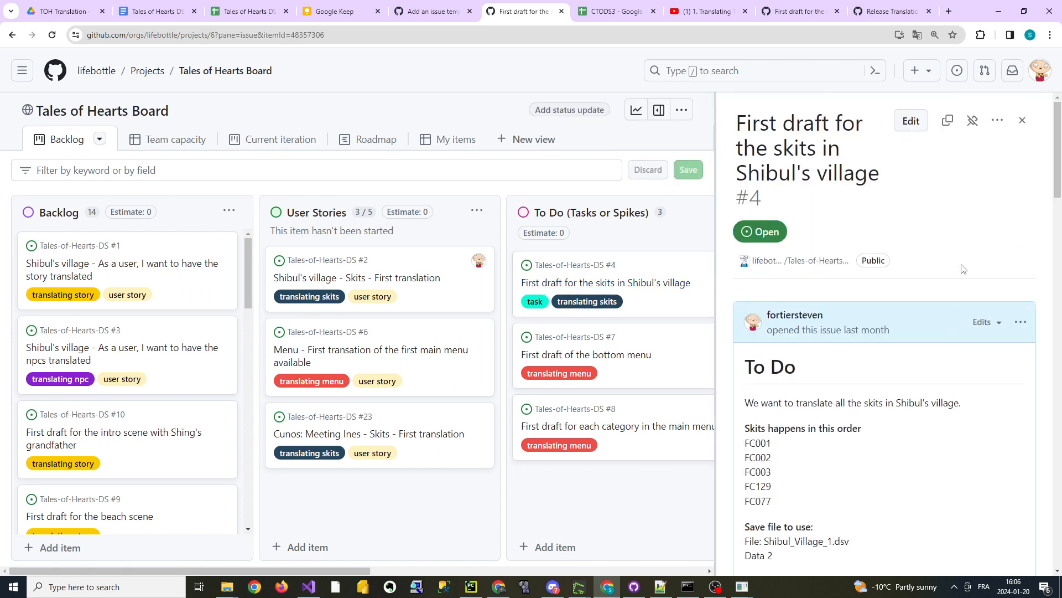
pyautogui.scroll(-4, 906, 171)
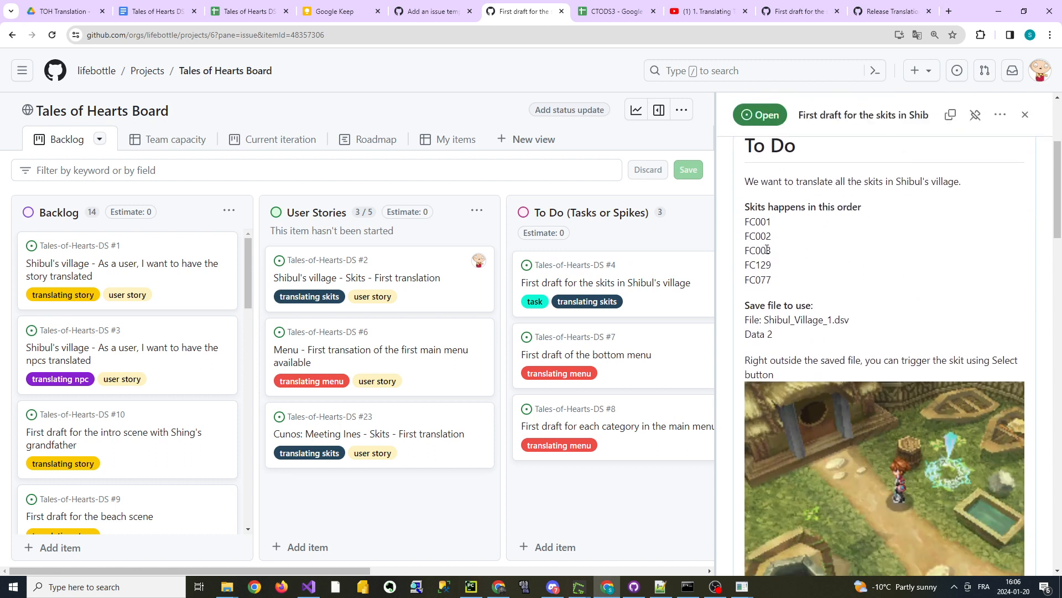
pyautogui.moveTo(772, 274); pyautogui.dragTo(745, 226)
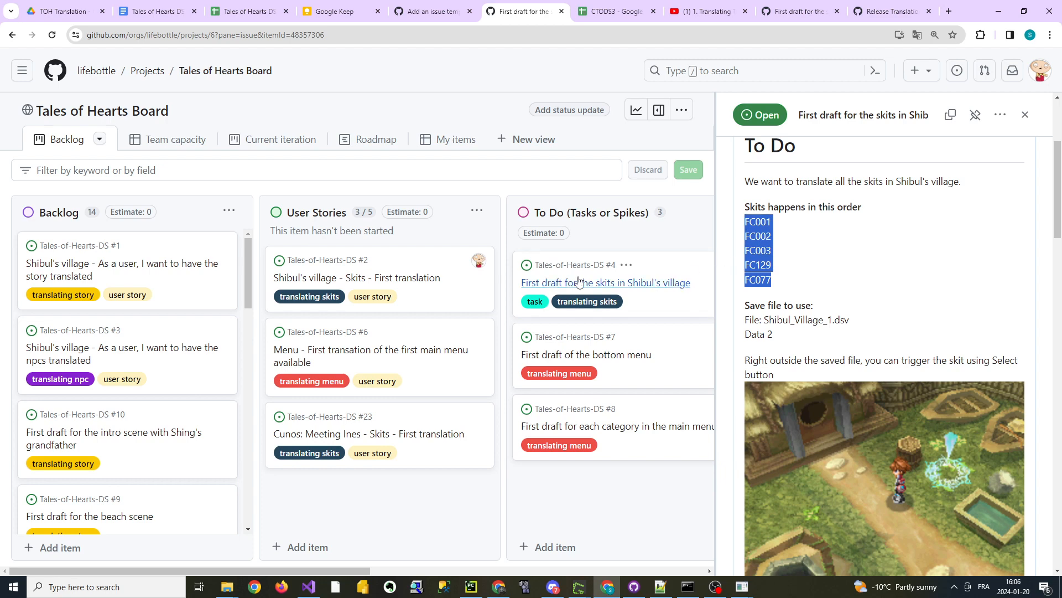
pyautogui.click(949, 280)
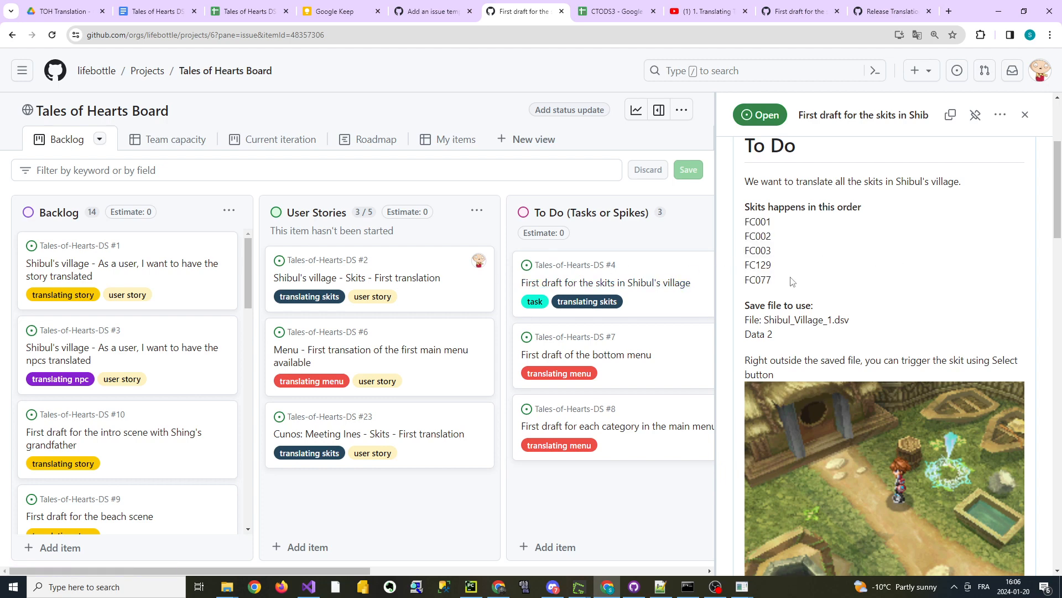
pyautogui.moveTo(796, 280); pyautogui.dragTo(745, 226)
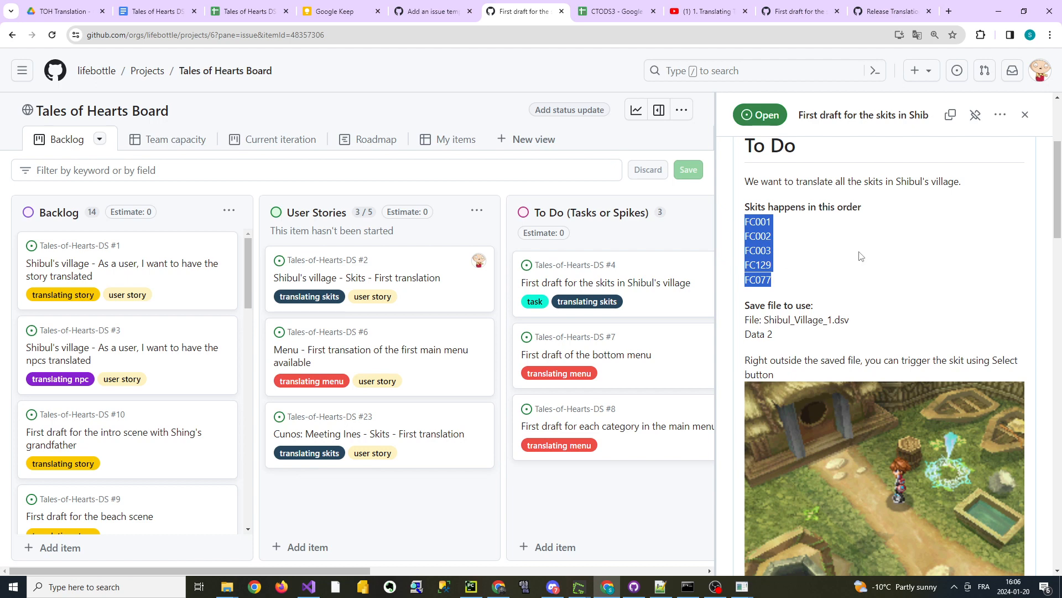
pyautogui.click(876, 266)
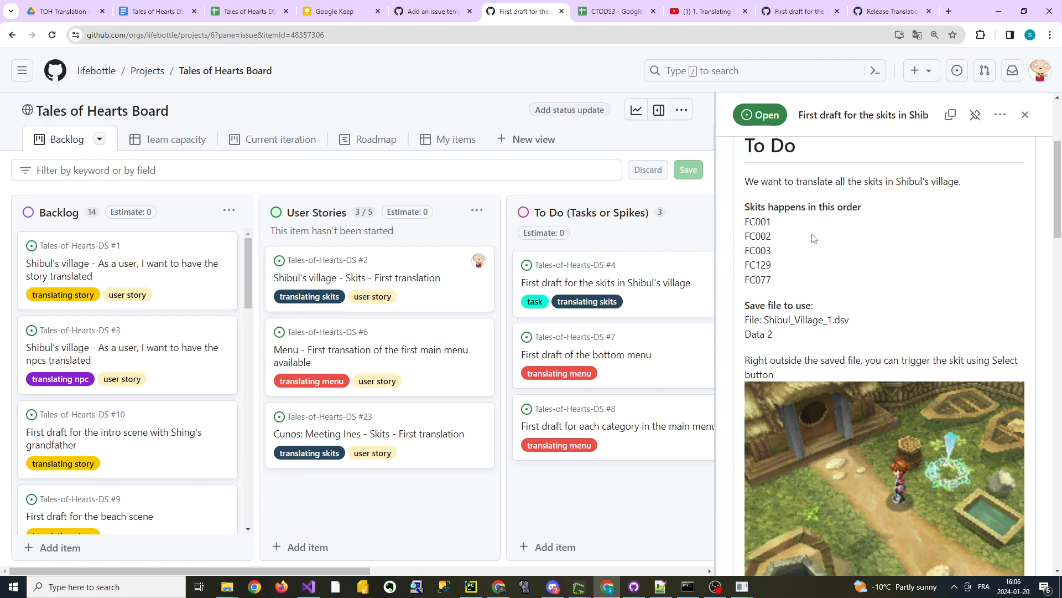
# Review which save file and data slot the task says to use and how to trigger the skit.
pyautogui.scroll(-1, 893, 230)
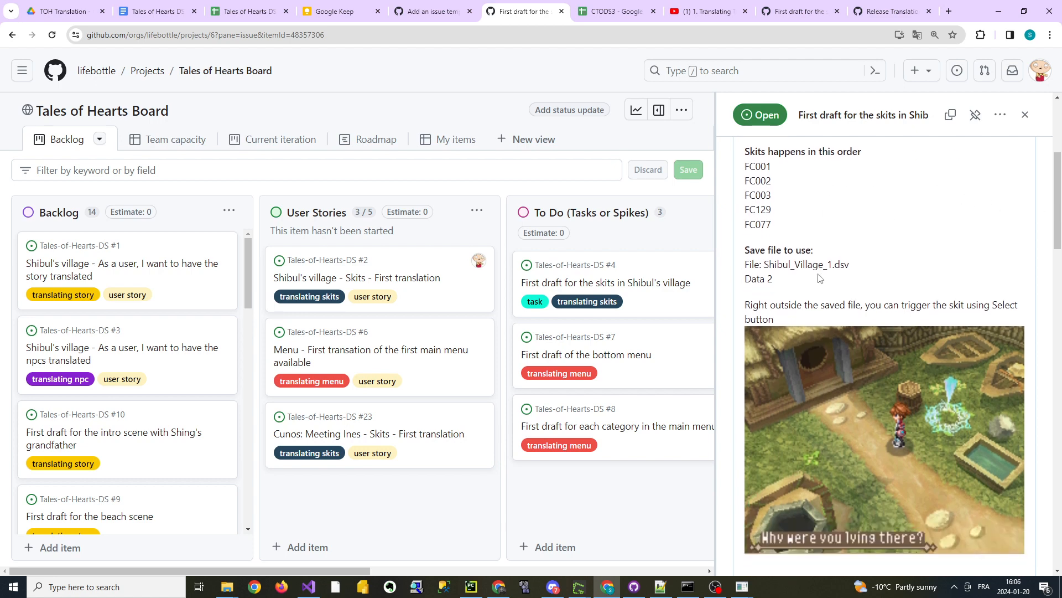
pyautogui.moveTo(819, 278); pyautogui.dragTo(766, 264)
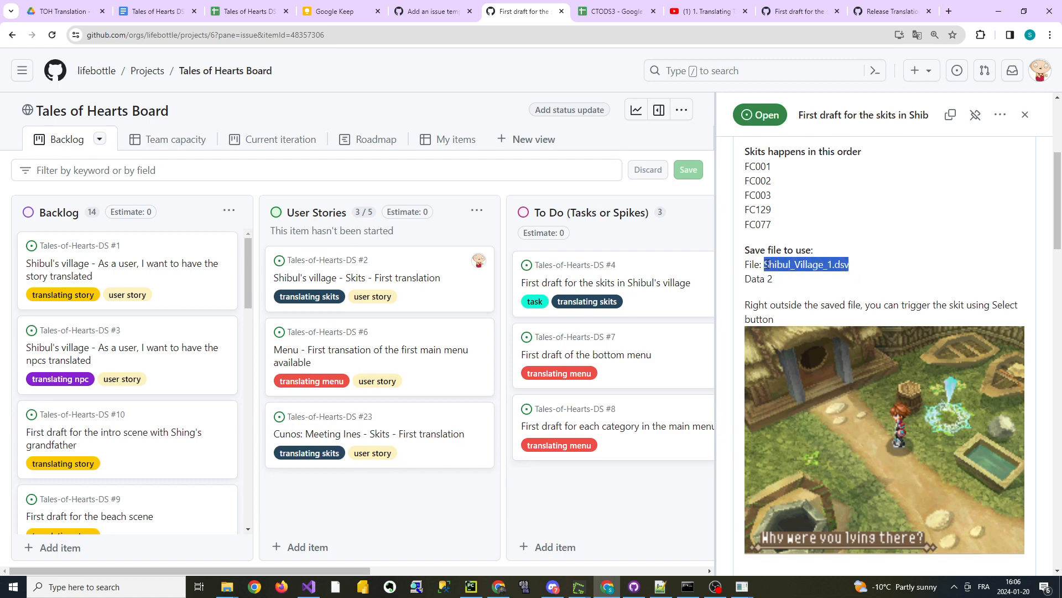
pyautogui.click(849, 283)
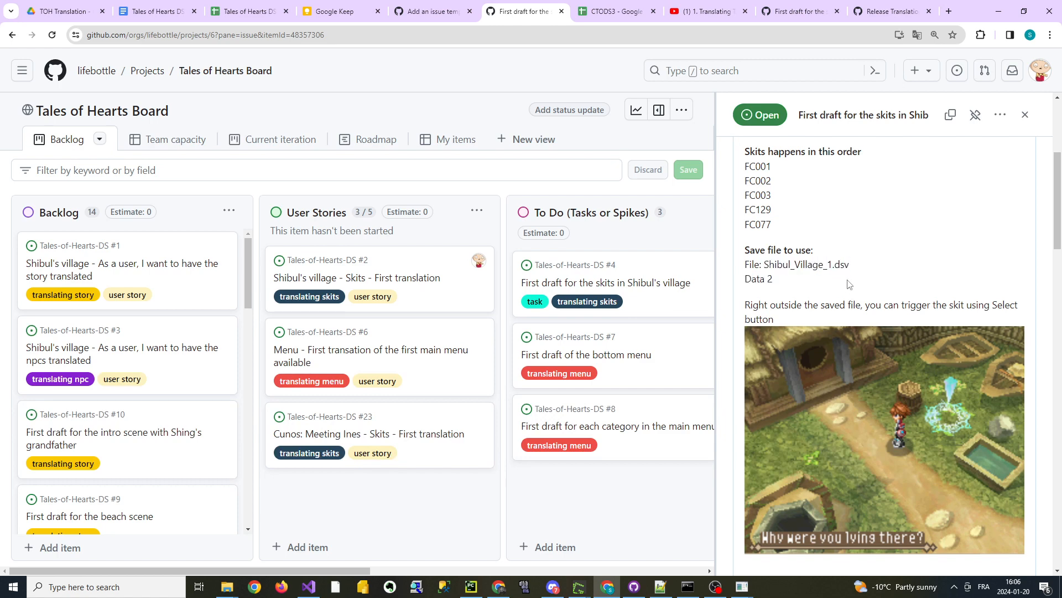
pyautogui.moveTo(849, 283); pyautogui.dragTo(746, 279)
pyautogui.scroll(-2, 833, 203)
pyautogui.moveTo(746, 194); pyautogui.dragTo(791, 211)
pyautogui.click(786, 212)
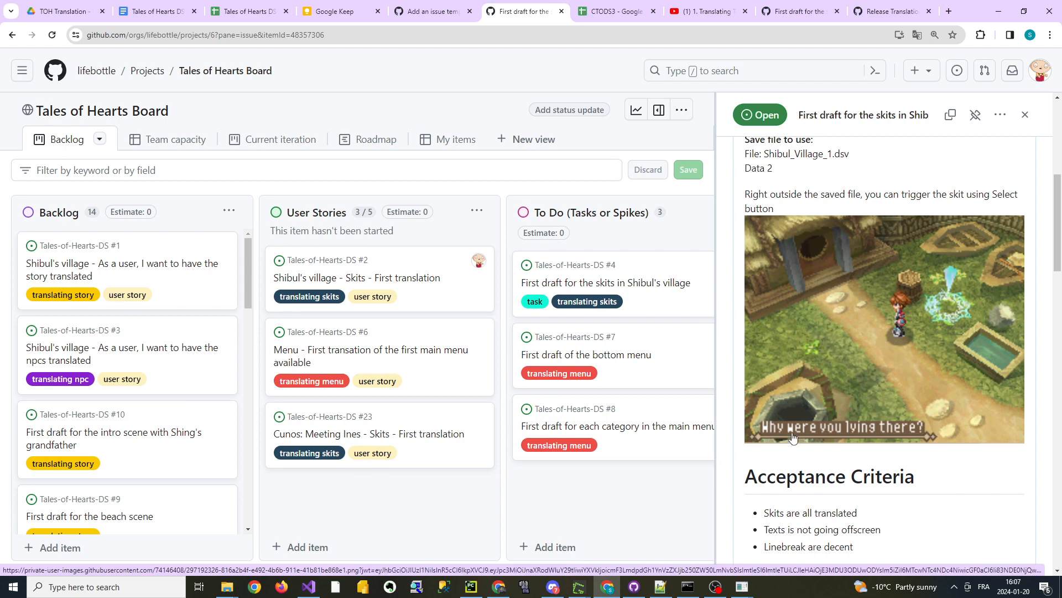
# Review the task's Acceptance Criteria, highlighting the heading, the full list and the point about text going offscreen.
pyautogui.scroll(-3, 877, 275)
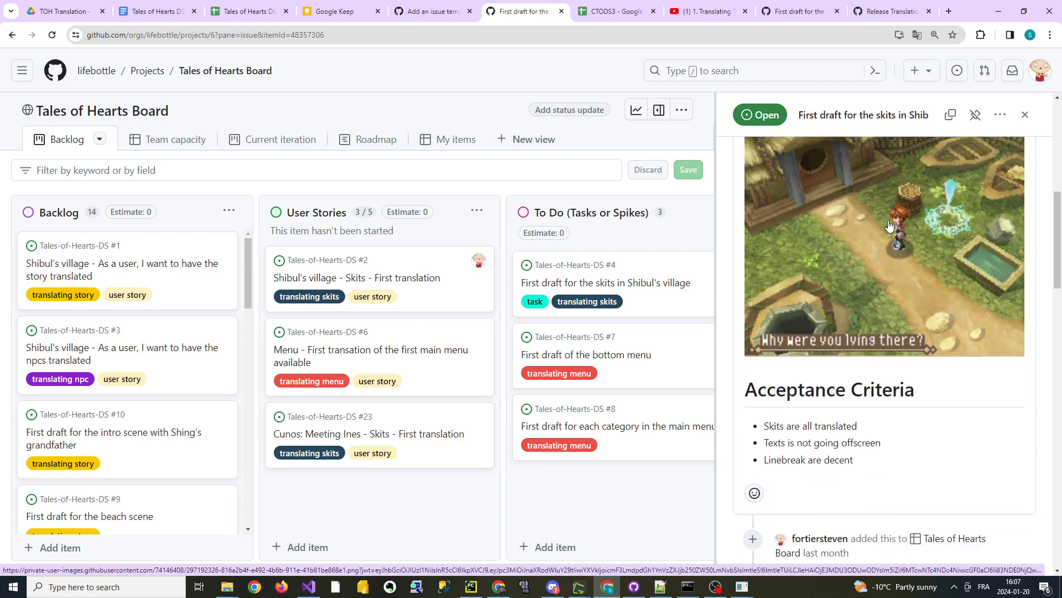
pyautogui.moveTo(891, 387); pyautogui.dragTo(861, 385)
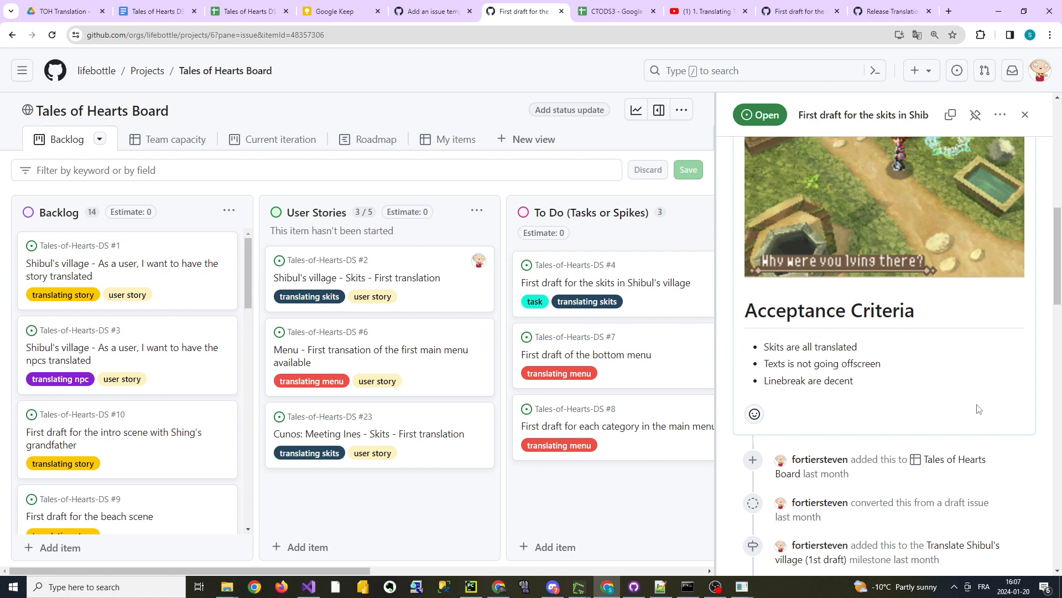
pyautogui.moveTo(747, 311); pyautogui.dragTo(914, 312)
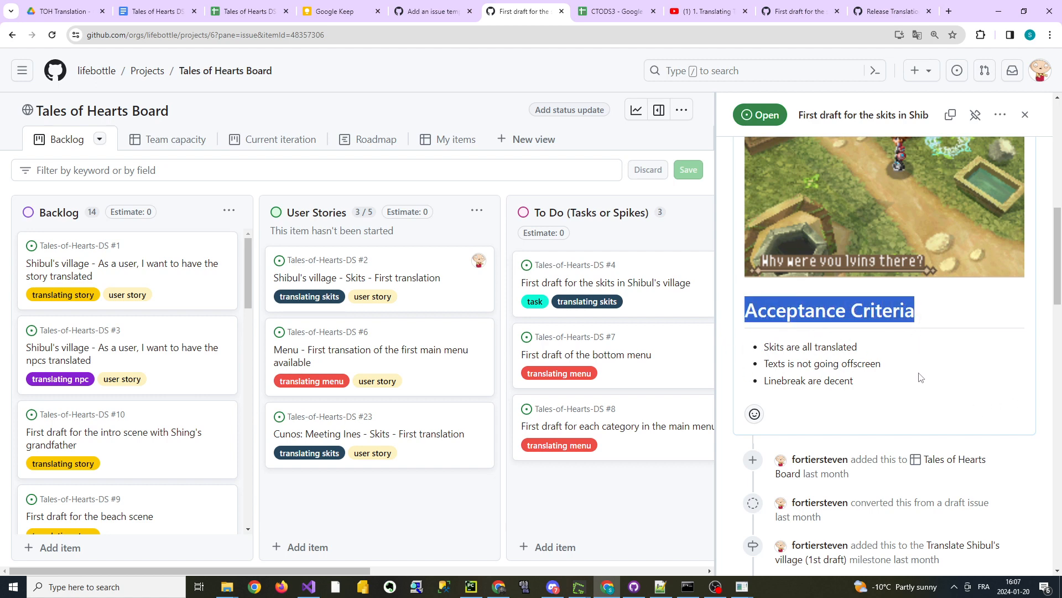
pyautogui.click(903, 383)
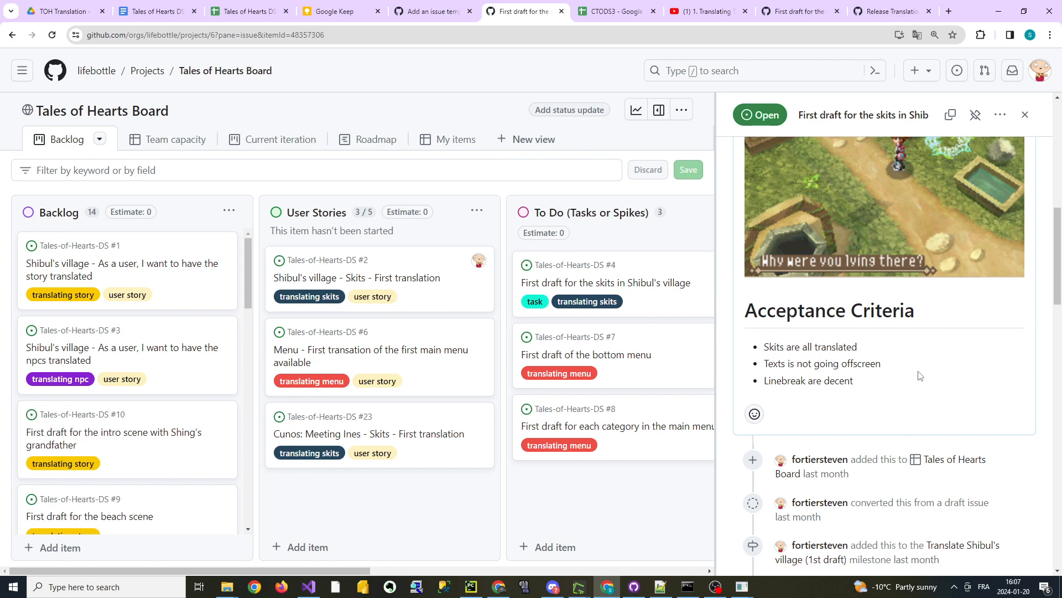
pyautogui.moveTo(857, 385); pyautogui.dragTo(763, 344)
pyautogui.click(895, 362)
pyautogui.moveTo(853, 380); pyautogui.dragTo(766, 346)
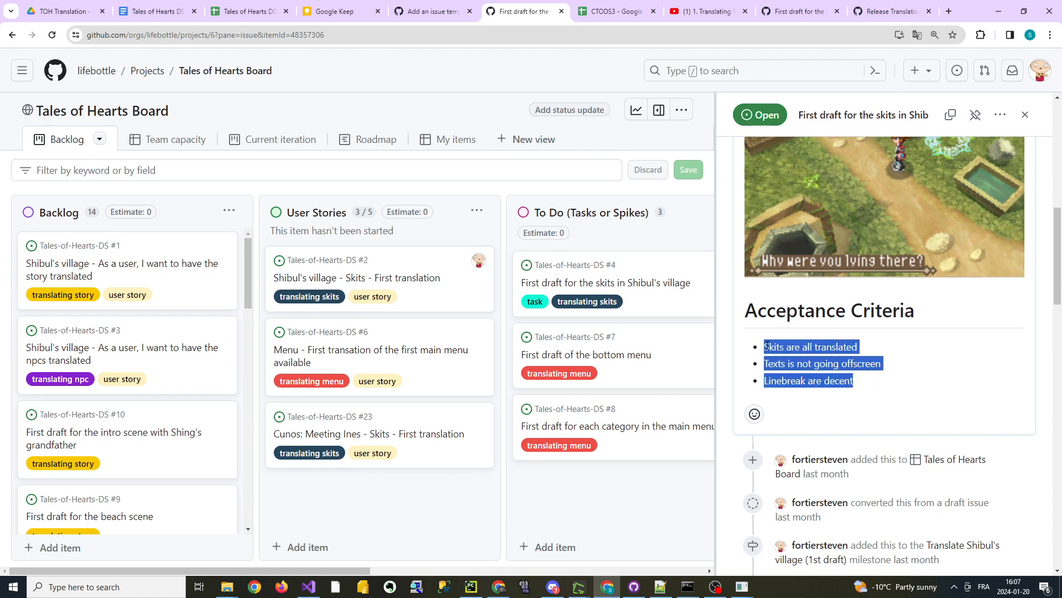
pyautogui.click(890, 368)
pyautogui.moveTo(880, 363); pyautogui.dragTo(766, 367)
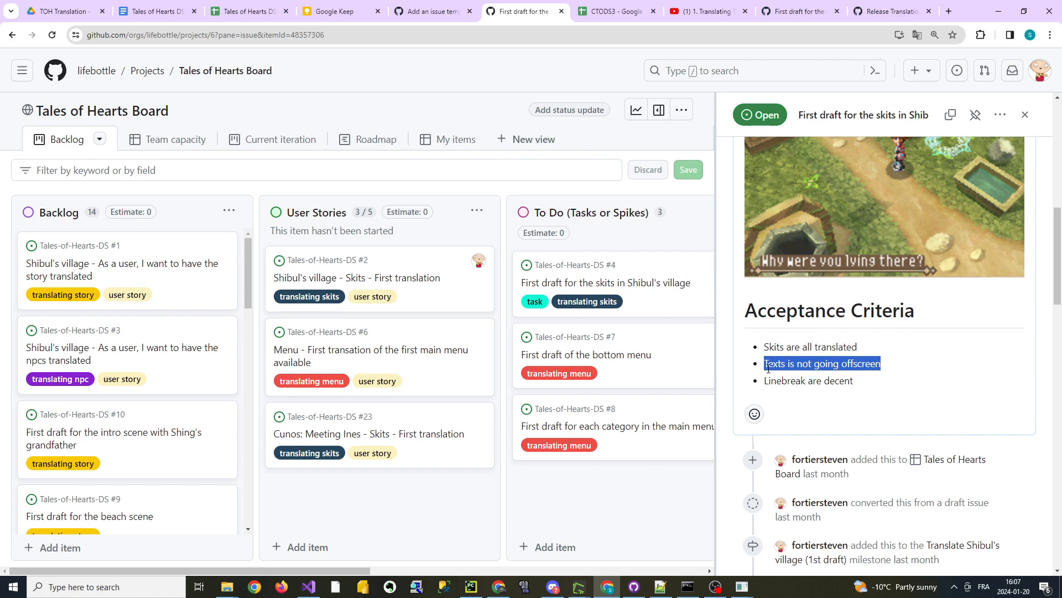
pyautogui.click(874, 381)
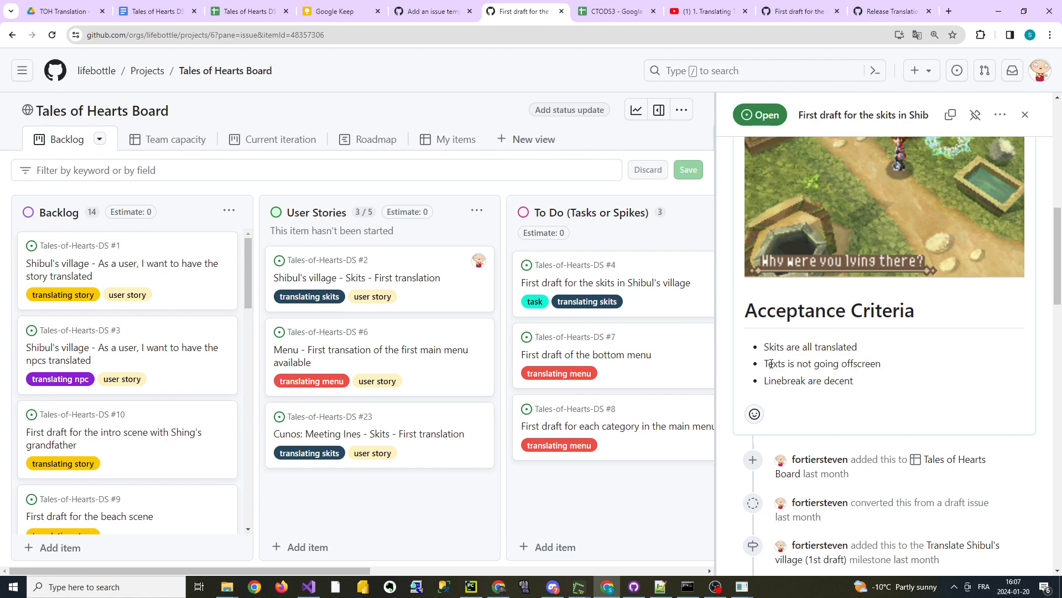
pyautogui.moveTo(765, 364); pyautogui.dragTo(921, 371)
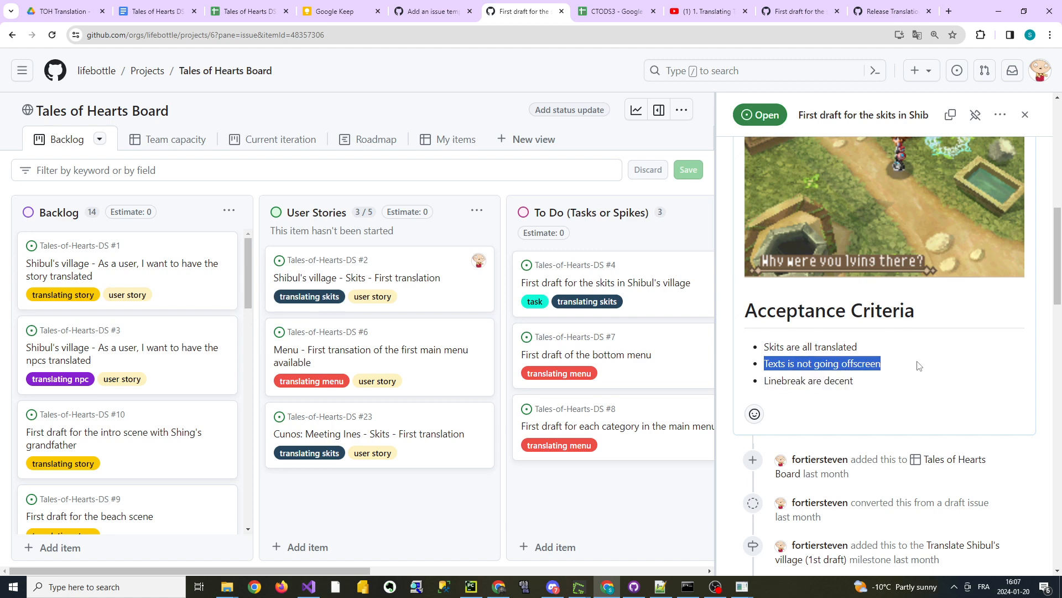
pyautogui.click(899, 376)
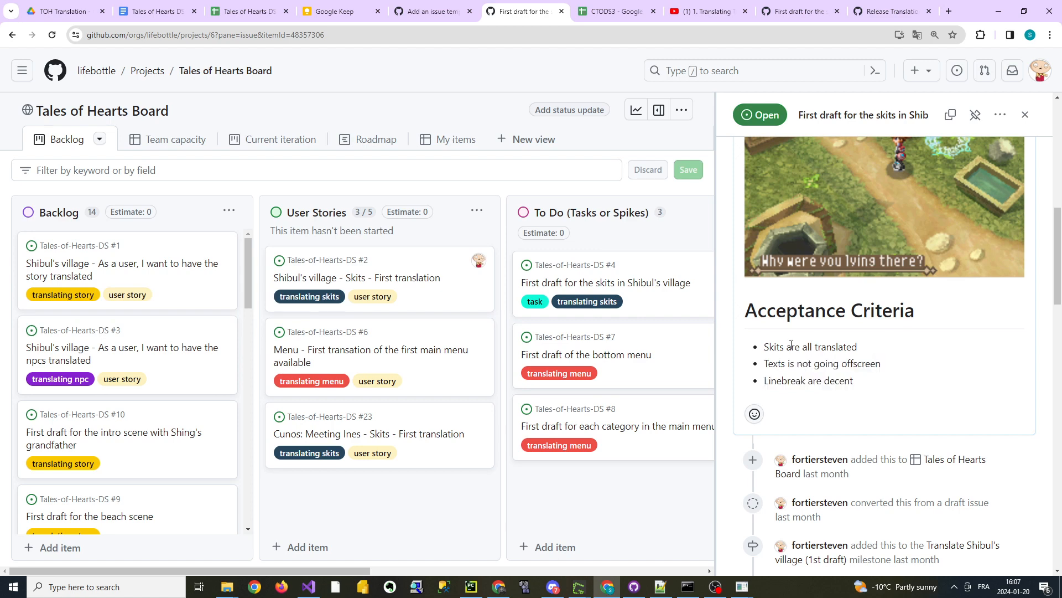
# Look through the whole task, from its description and activity to its project fields, milestone and development section.
pyautogui.scroll(2, 924, 344)
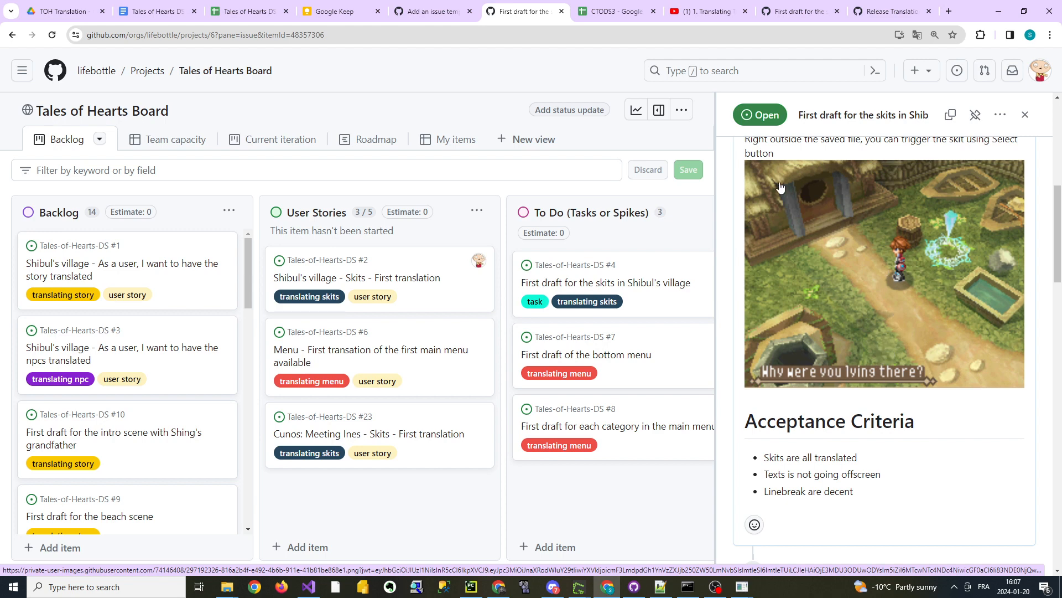
pyautogui.scroll(4, 878, 272)
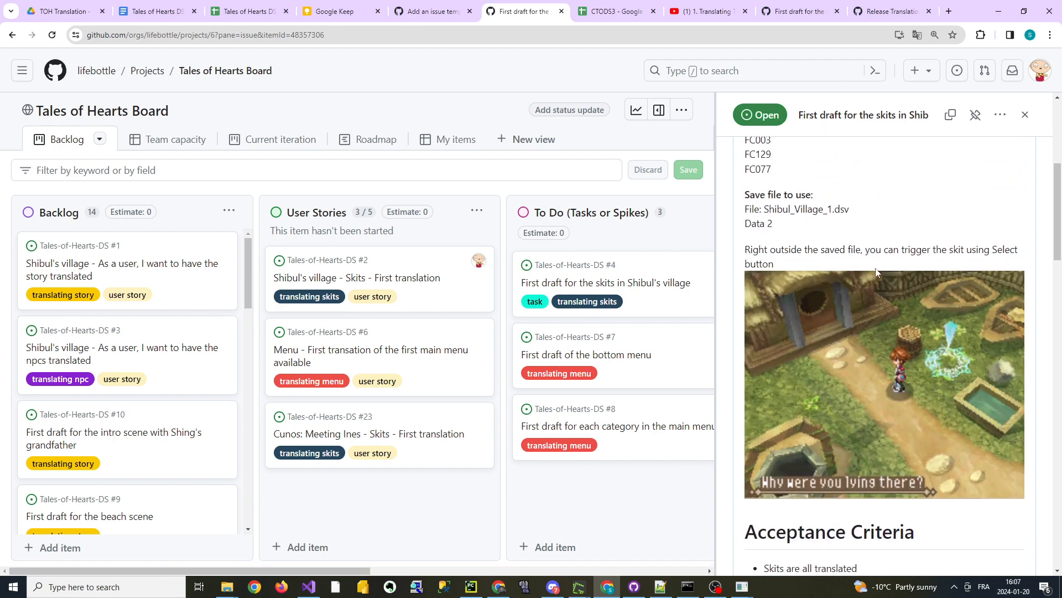
pyautogui.scroll(1, 850, 214)
pyautogui.scroll(2, 896, 231)
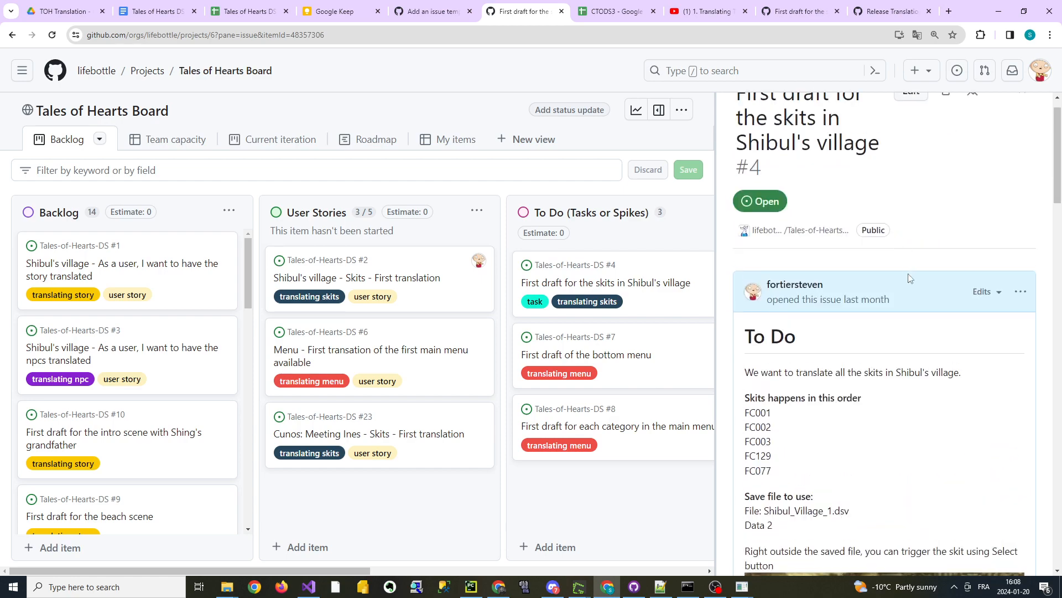
pyautogui.scroll(-15, 913, 255)
pyautogui.scroll(-12, 884, 254)
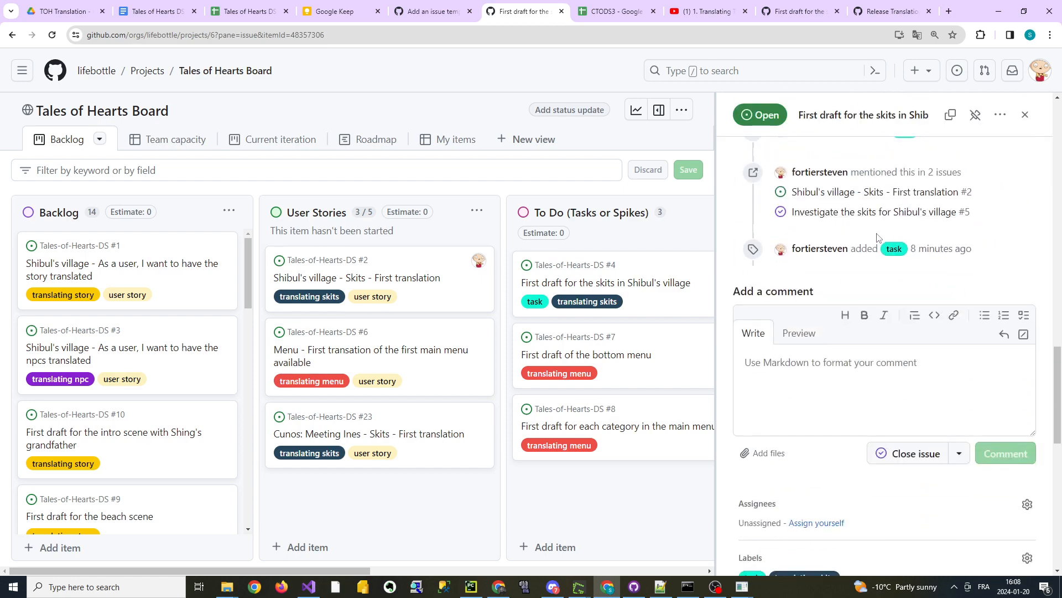
pyautogui.scroll(-3, 918, 190)
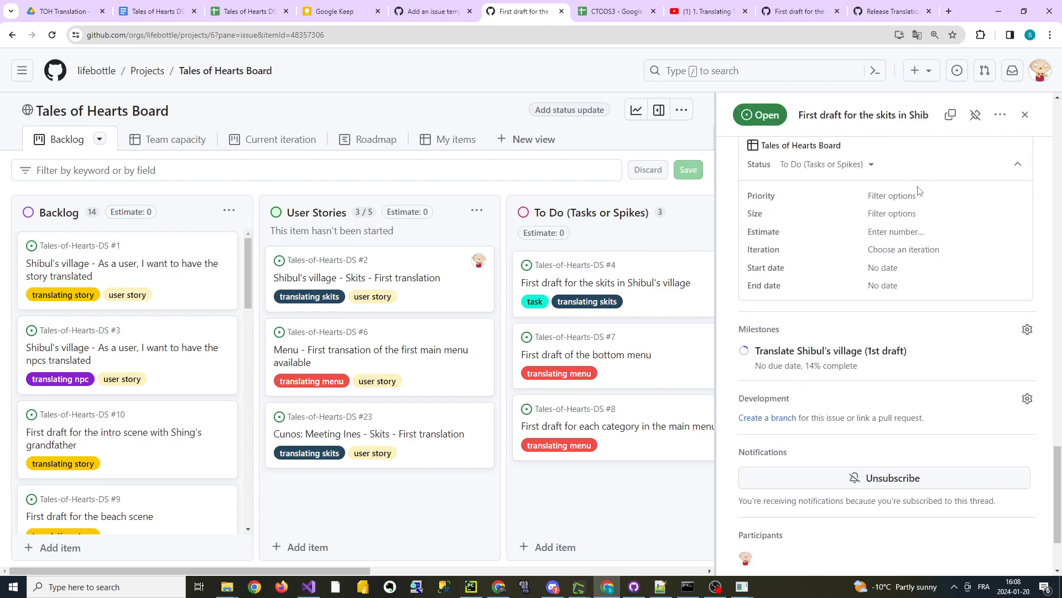
pyautogui.scroll(-1, 919, 202)
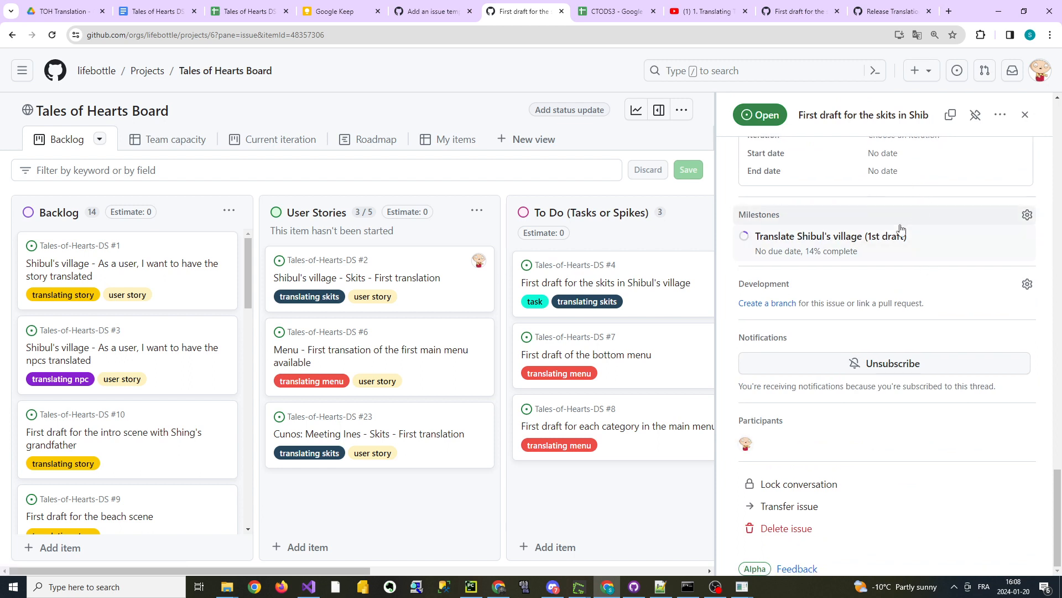
# Assign the Shibul's village skits draft task to your own account.
pyautogui.scroll(1, 921, 243)
pyautogui.scroll(4, 910, 341)
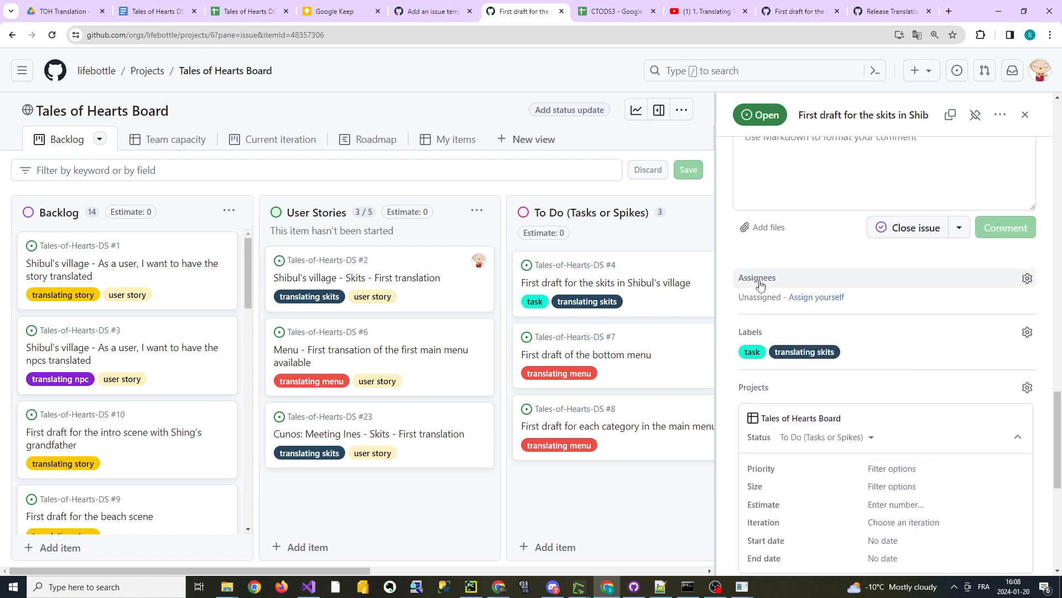
pyautogui.click(783, 278)
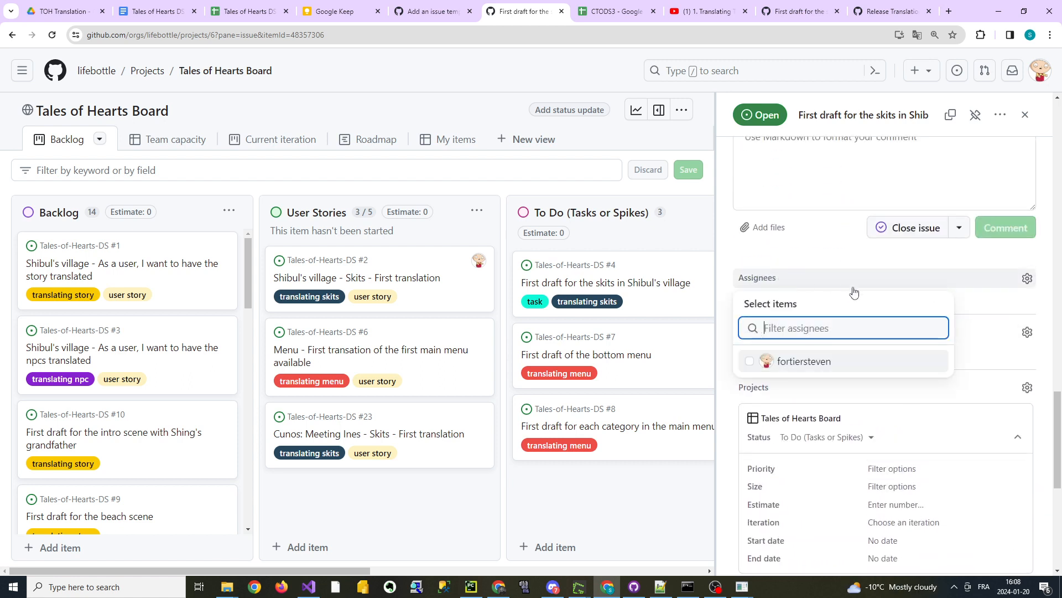
pyautogui.click(750, 361)
pyautogui.click(712, 285)
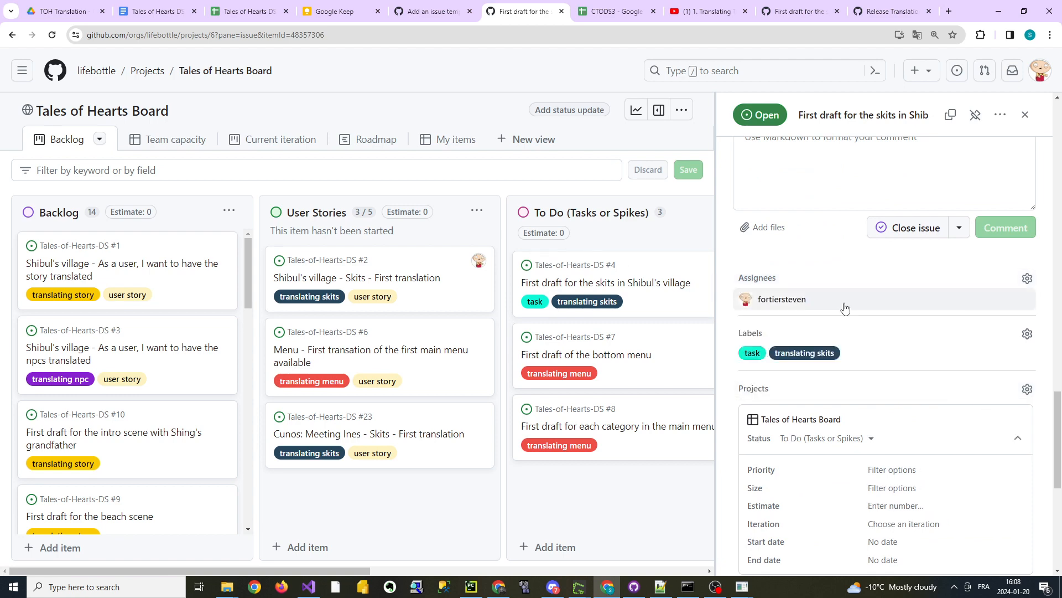
# Create the branch 4-first-draft-for-the-skits-in-shibuls-village from main in lifebottle/Tales-of-Hearts-DS for local checkout and dismiss the checkout instructions.
pyautogui.scroll(-4, 793, 193)
pyautogui.scroll(-2, 874, 213)
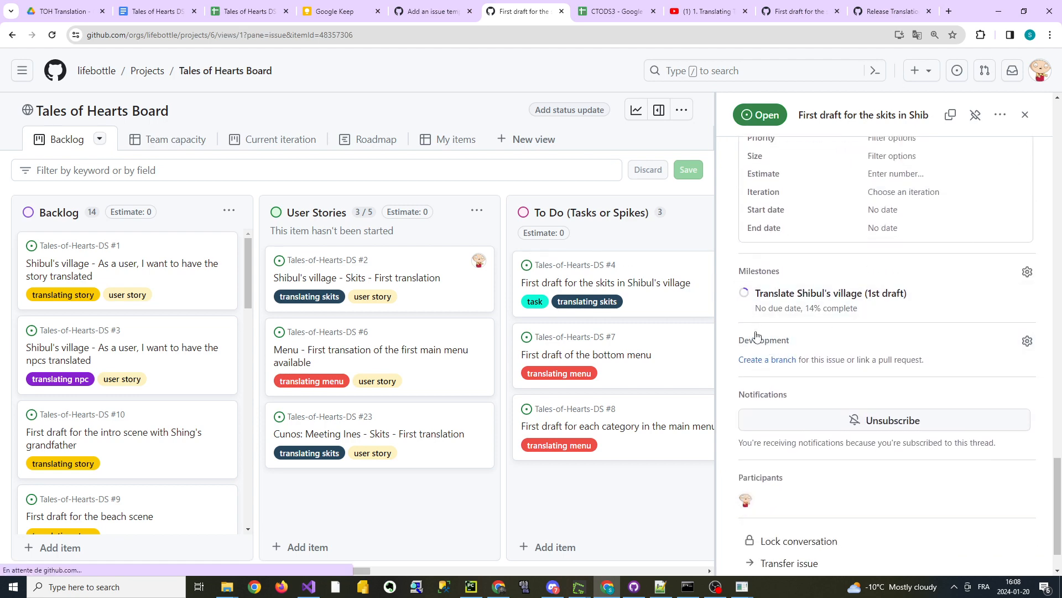
pyautogui.click(765, 361)
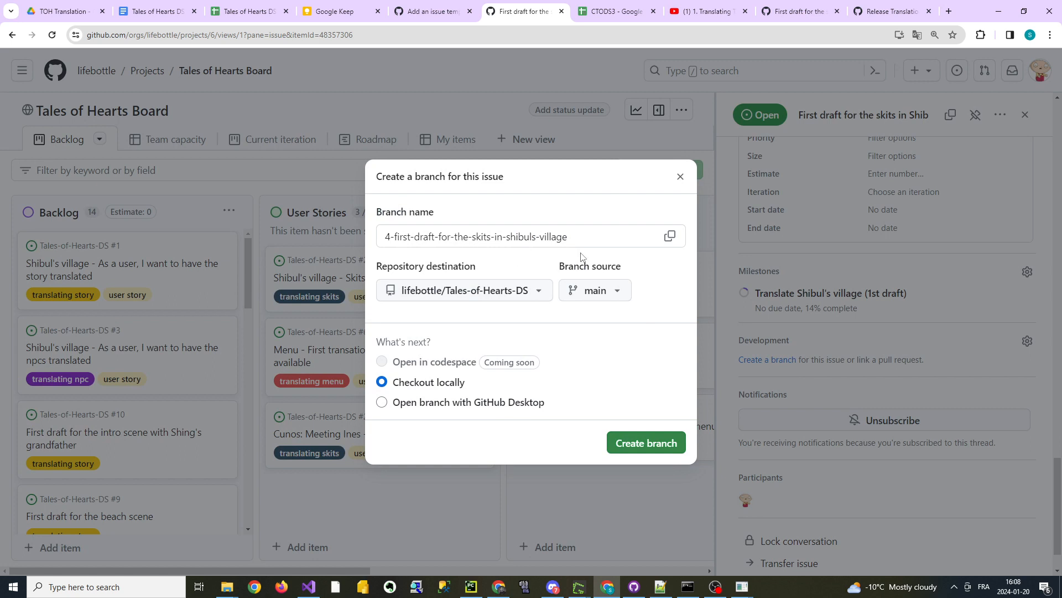
pyautogui.click(669, 236)
pyautogui.moveTo(385, 234); pyautogui.dragTo(612, 237)
pyautogui.click(614, 238)
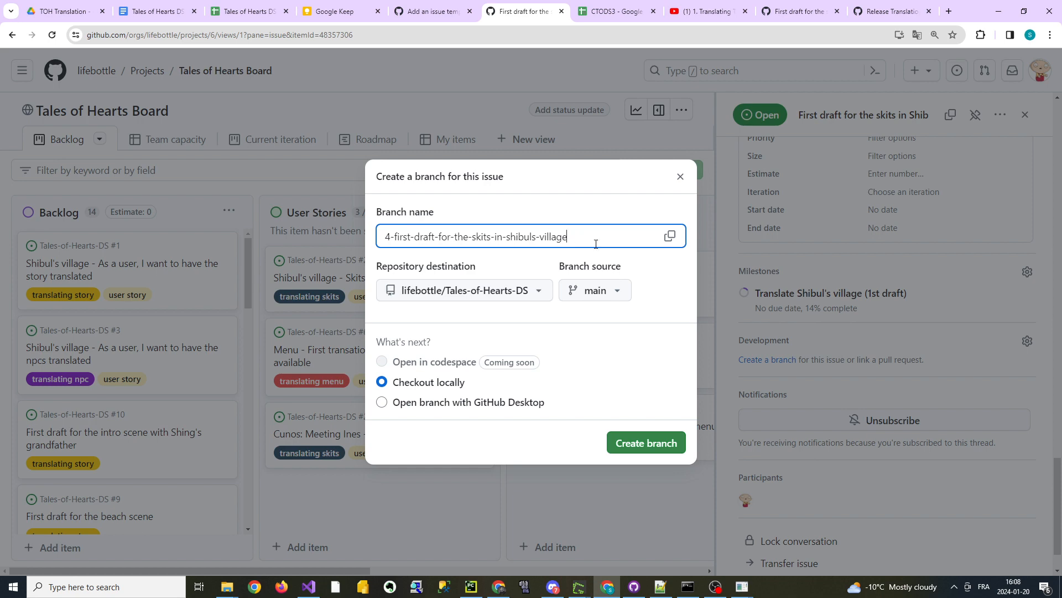
pyautogui.click(654, 443)
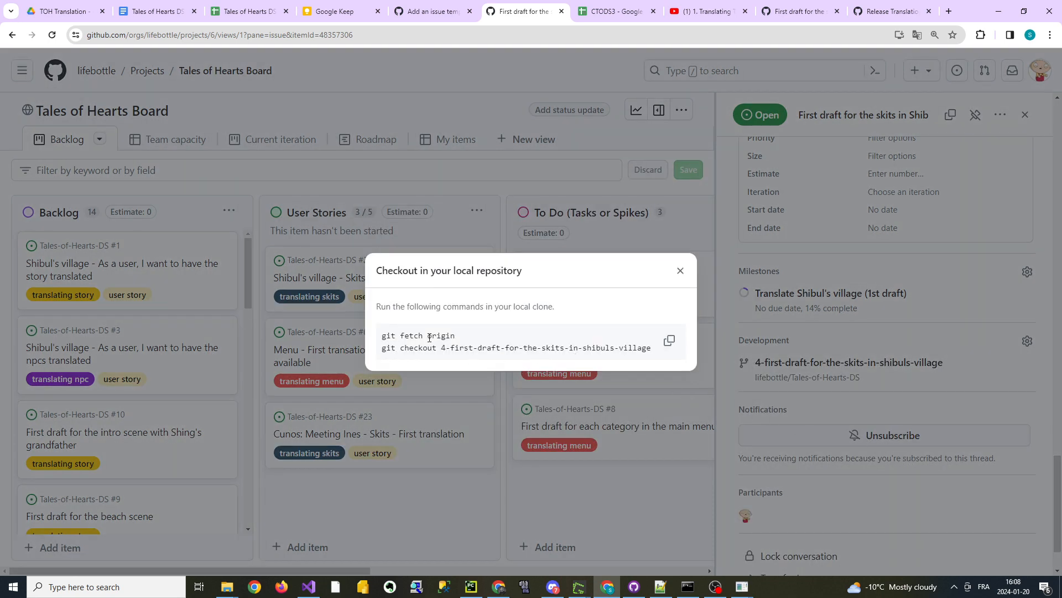
pyautogui.click(681, 271)
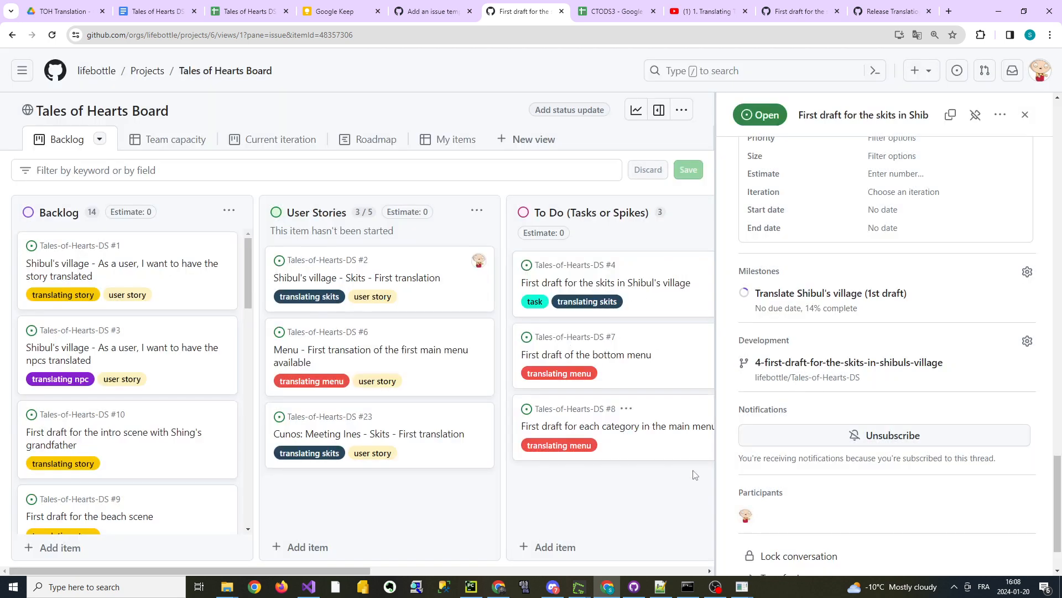
# Switch to GitHub Desktop and fetch origin for the Tales-of-Hearts-DS repository.
pyautogui.click(634, 587)
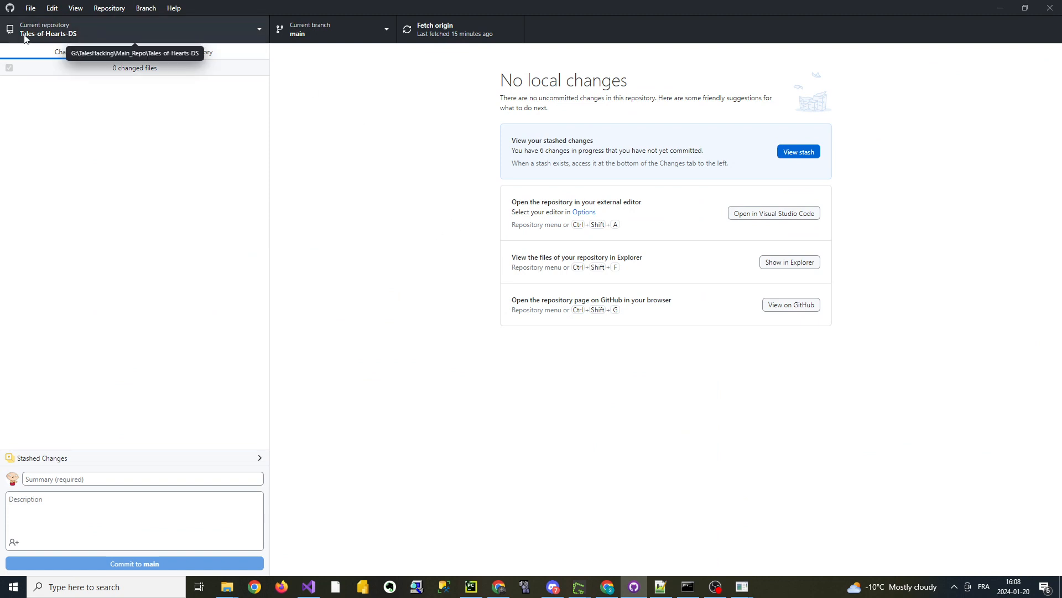
pyautogui.click(429, 31)
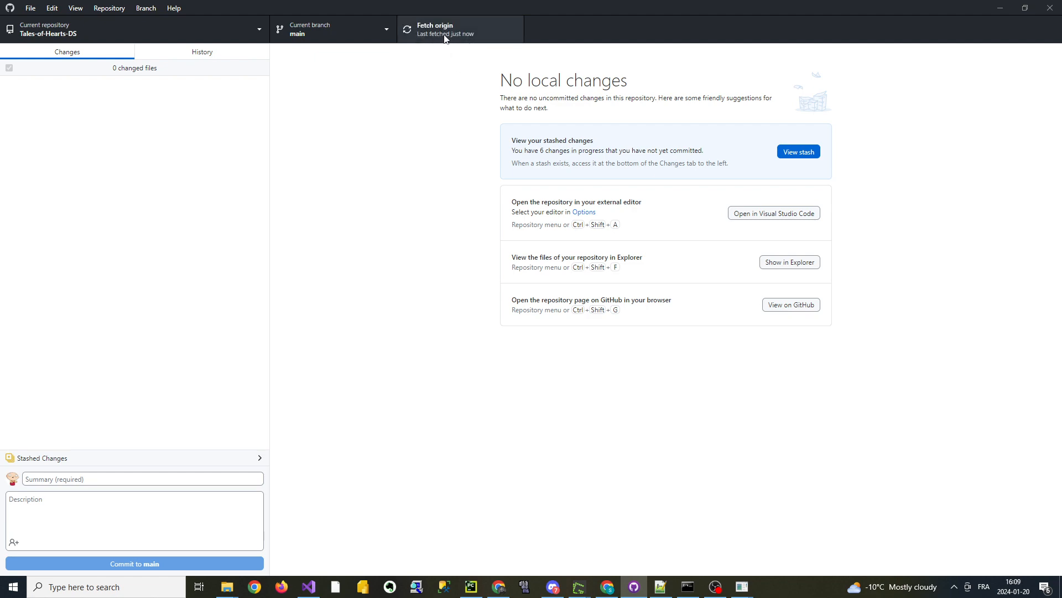
pyautogui.hotkey('alt', 'Tab')
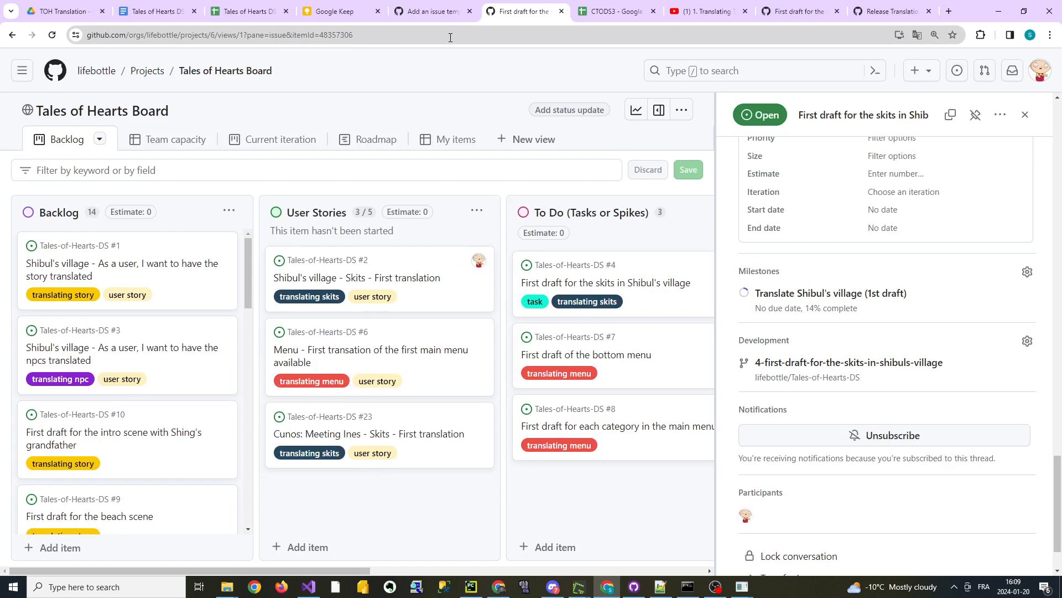
pyautogui.hotkey('alt', 'Tab')
pyautogui.hotkey('alt', 'Tab')
pyautogui.hotkey('alt', 'Tab')
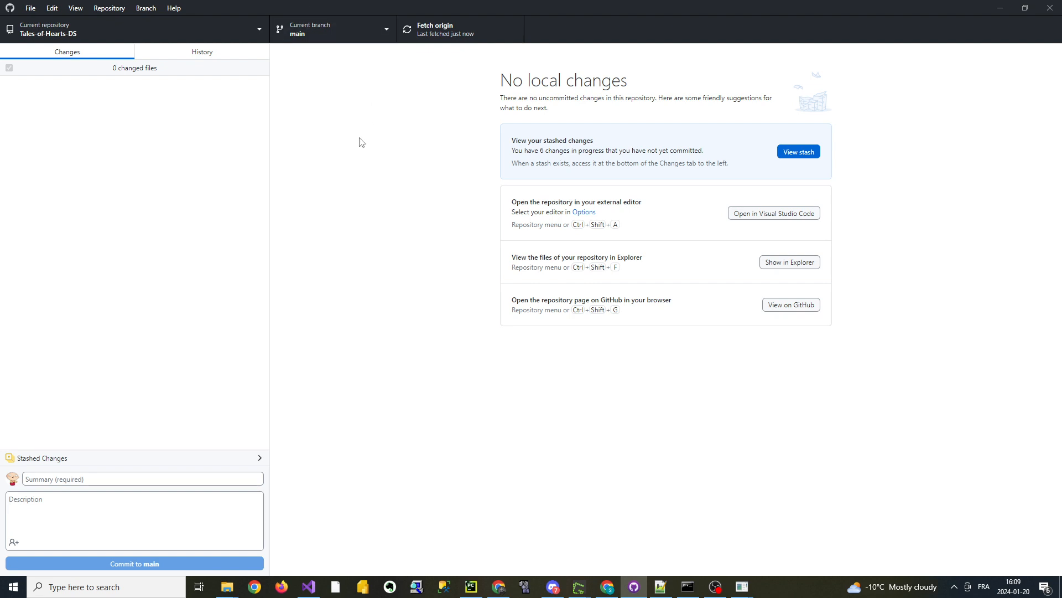
pyautogui.click(440, 31)
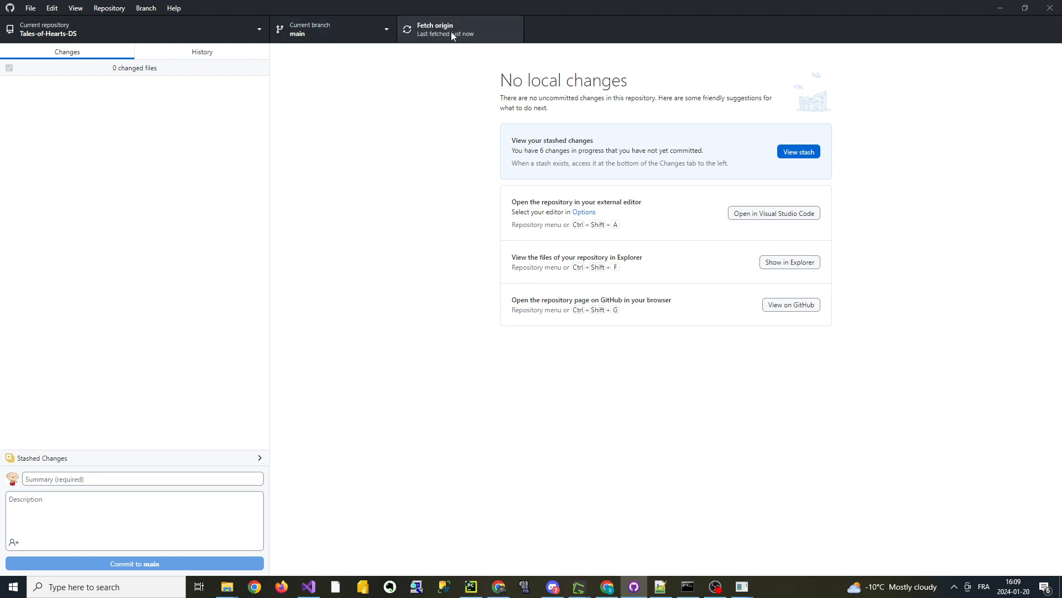
# Check out the branch origin/4-first-draft-for-the-skits-in-shibuls-village and fetch origin again.
pyautogui.click(145, 11)
pyautogui.click(376, 27)
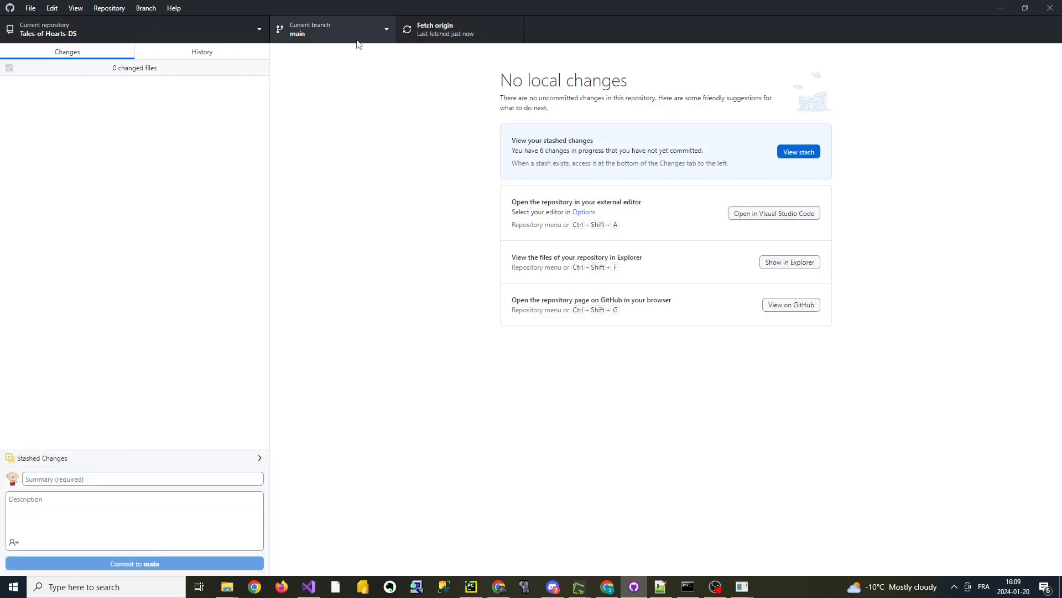
pyautogui.click(376, 28)
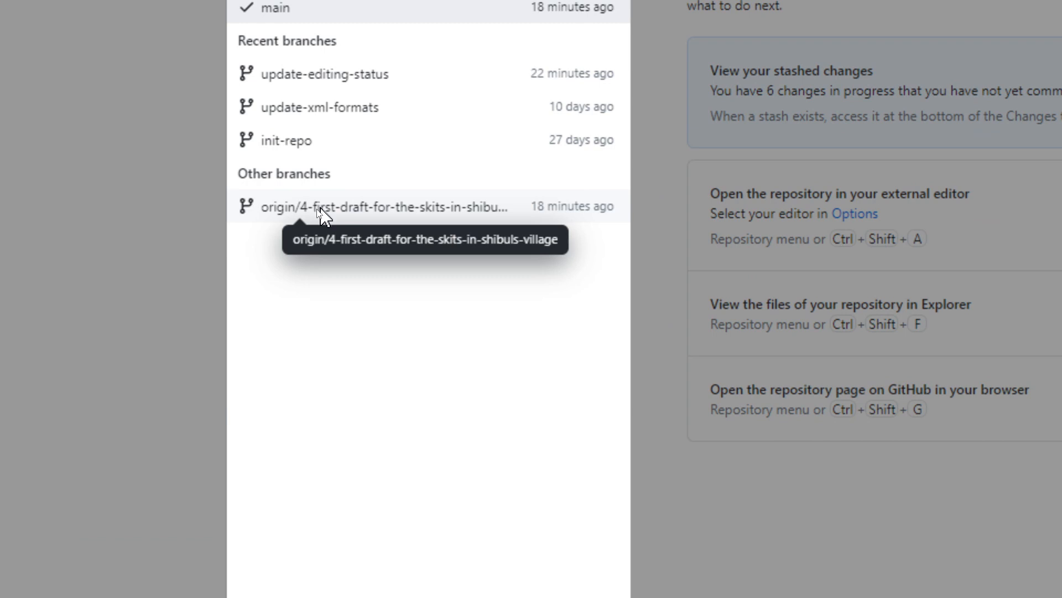
pyautogui.click(337, 214)
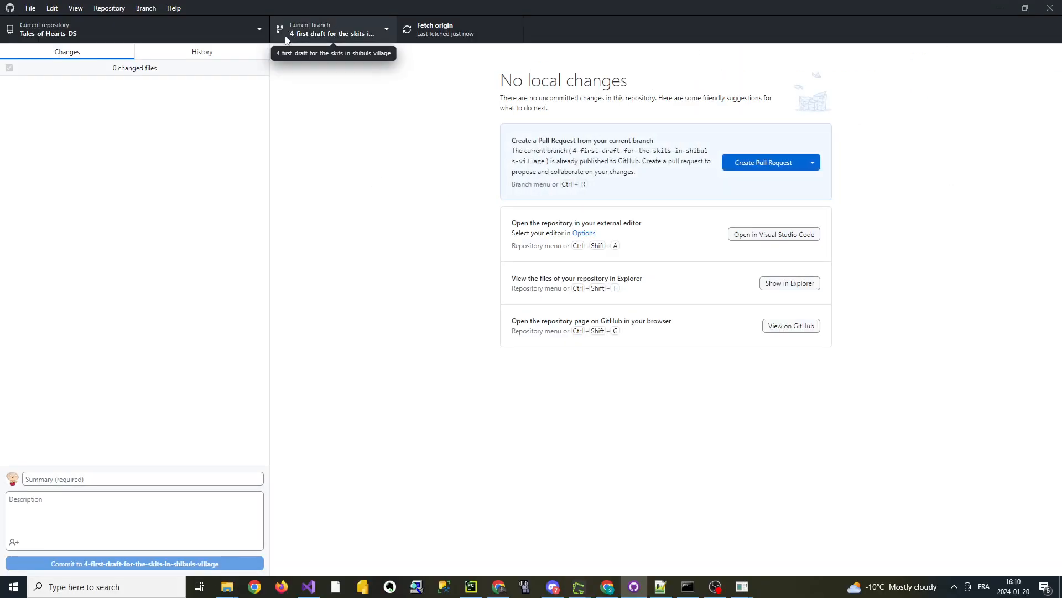
pyautogui.click(435, 29)
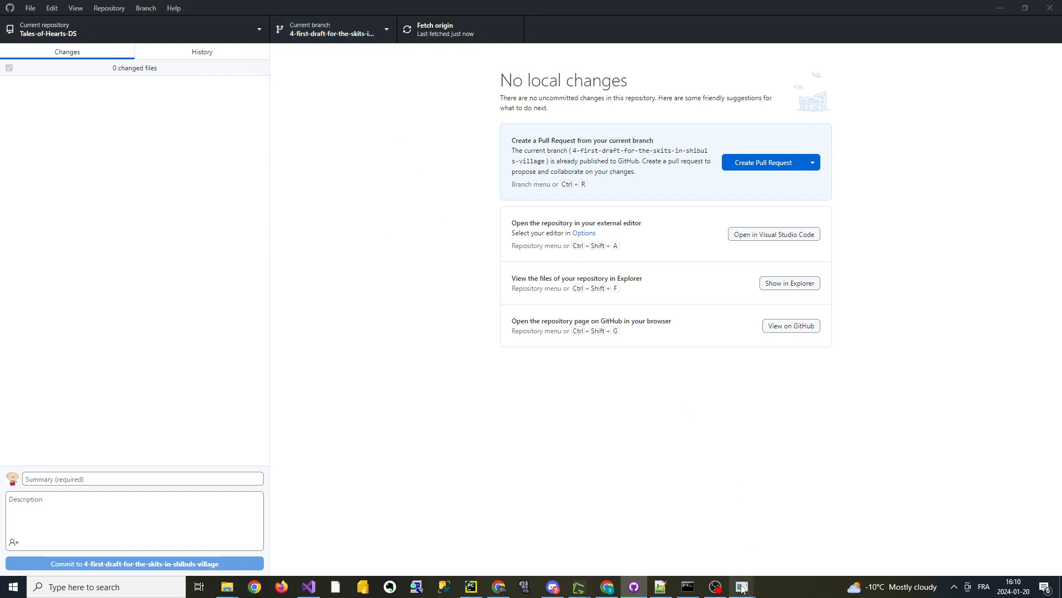
# Close the open Translation App and relaunch TranslationApp.exe from the TranslationApp folder.
pyautogui.moveTo(742, 590)
pyautogui.click(795, 538)
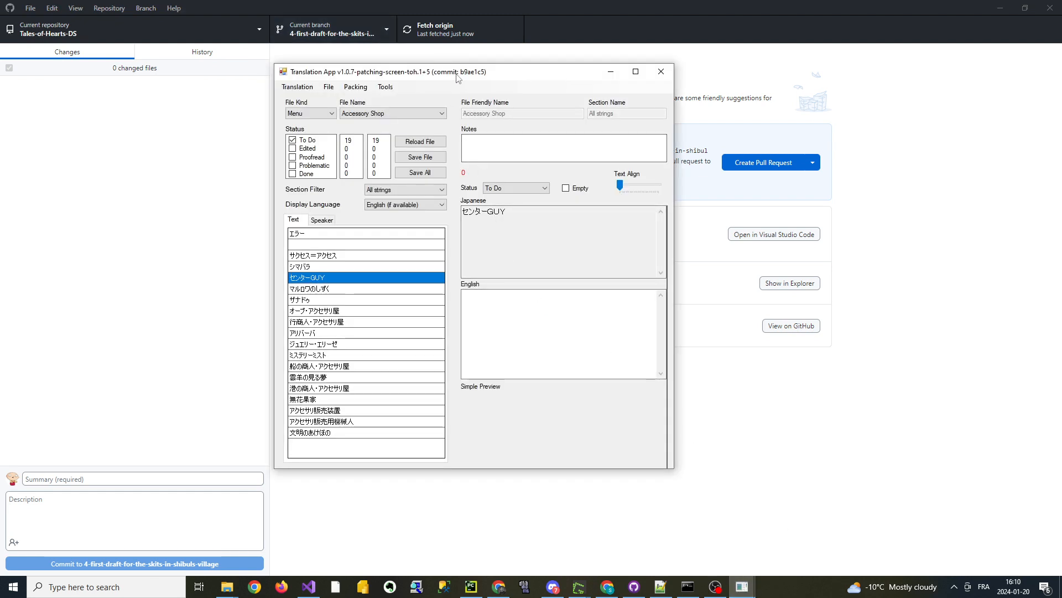
pyautogui.moveTo(457, 78); pyautogui.dragTo(404, 68)
pyautogui.click(608, 61)
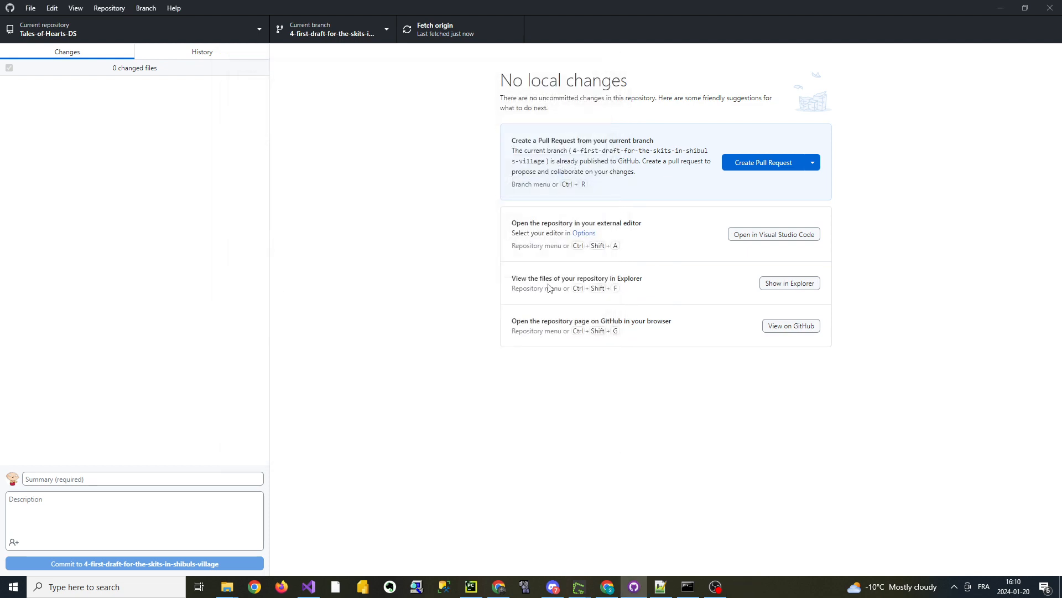
pyautogui.click(228, 586)
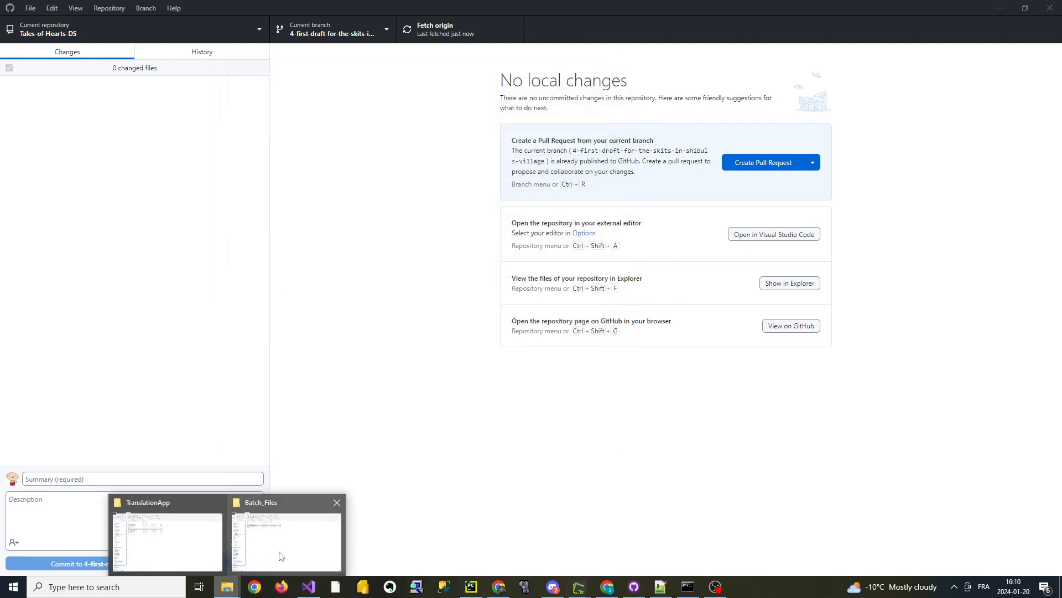
pyautogui.click(228, 586)
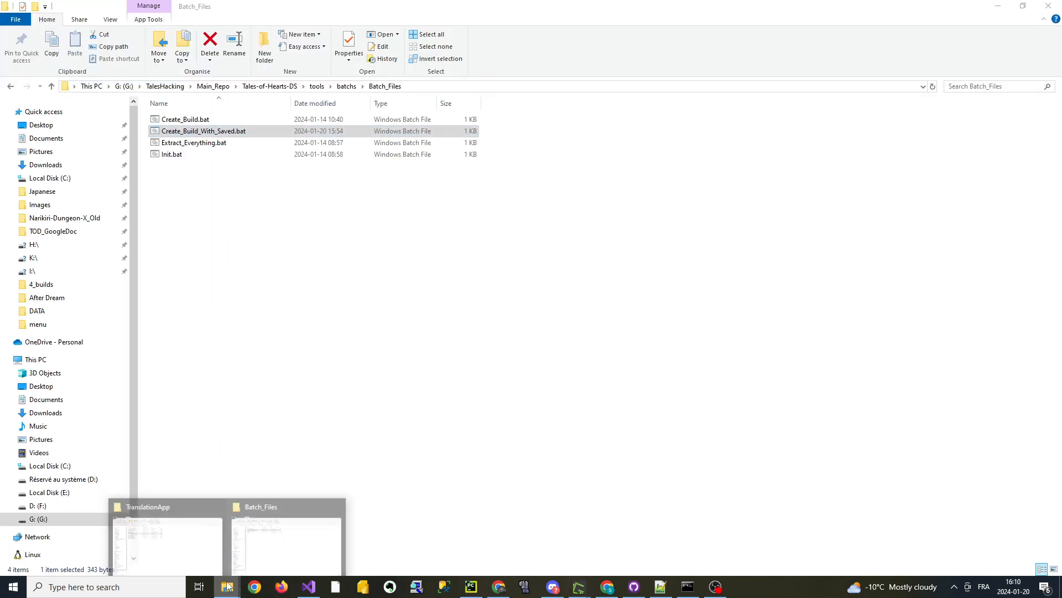
pyautogui.click(166, 539)
pyautogui.click(261, 178)
pyautogui.doubleClick(260, 166)
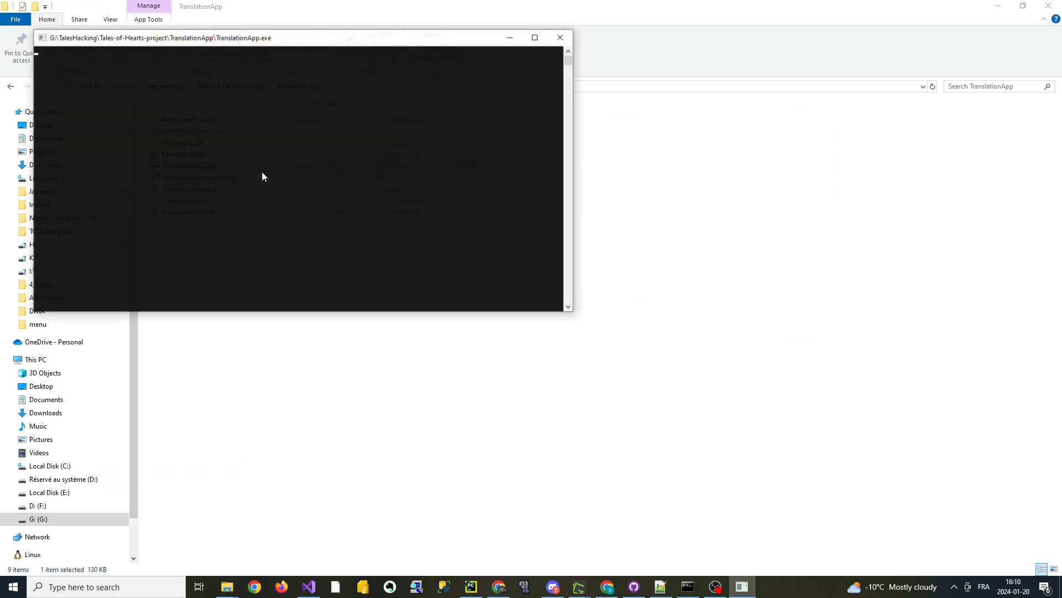
# Load the last used TOH folder in the Translation App and move its window clear of the console.
pyautogui.click(70, 67)
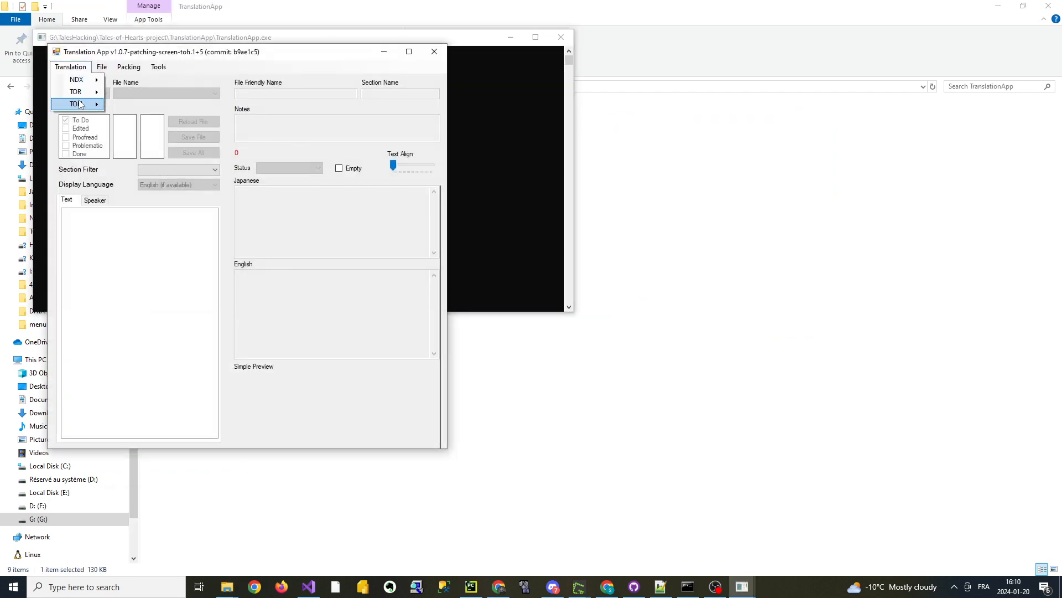
pyautogui.moveTo(77, 104)
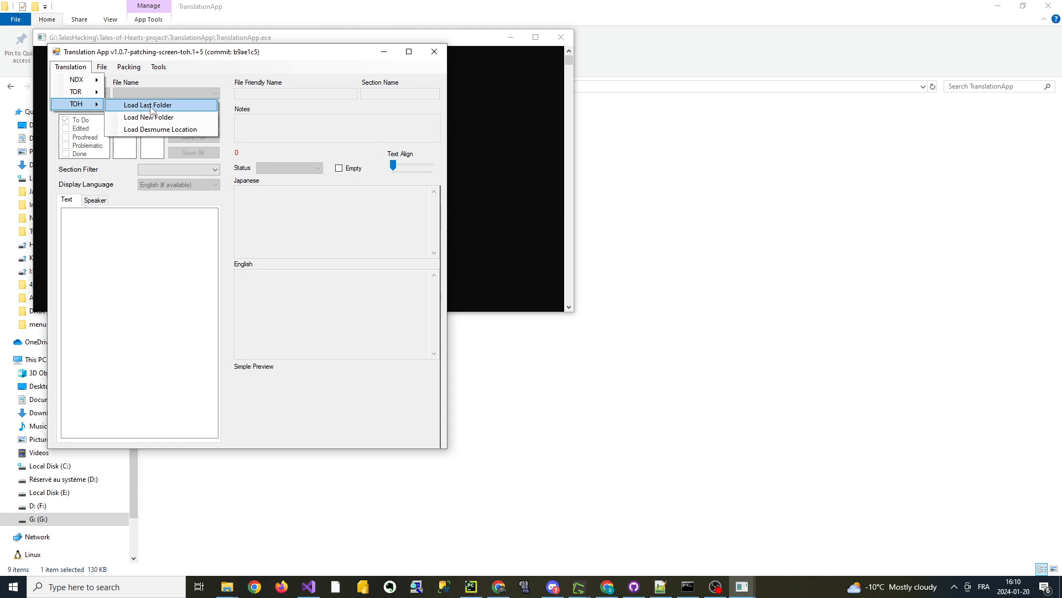
pyautogui.click(165, 106)
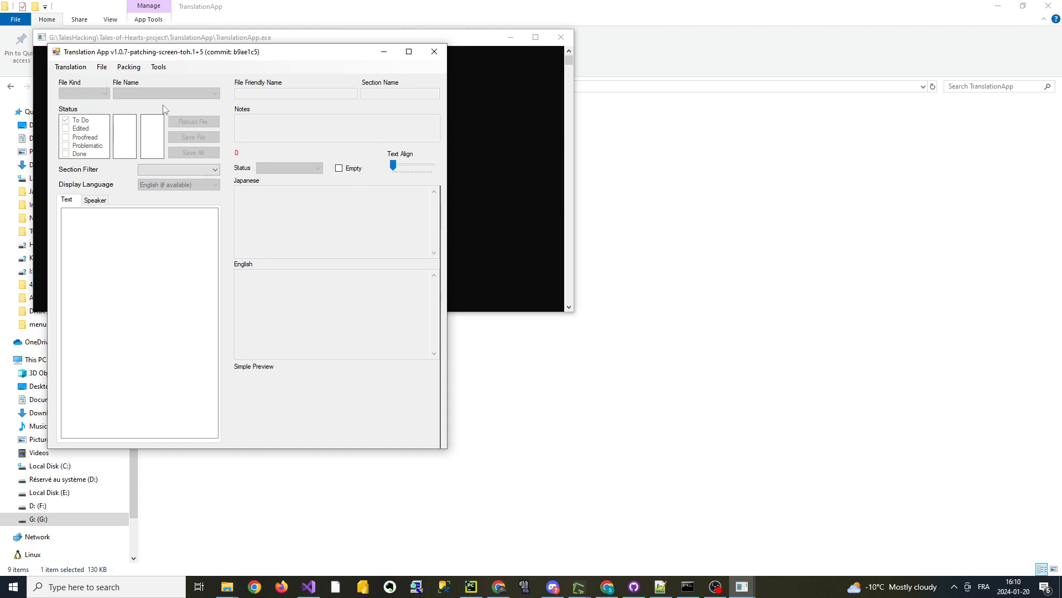
pyautogui.moveTo(183, 53); pyautogui.dragTo(437, 57)
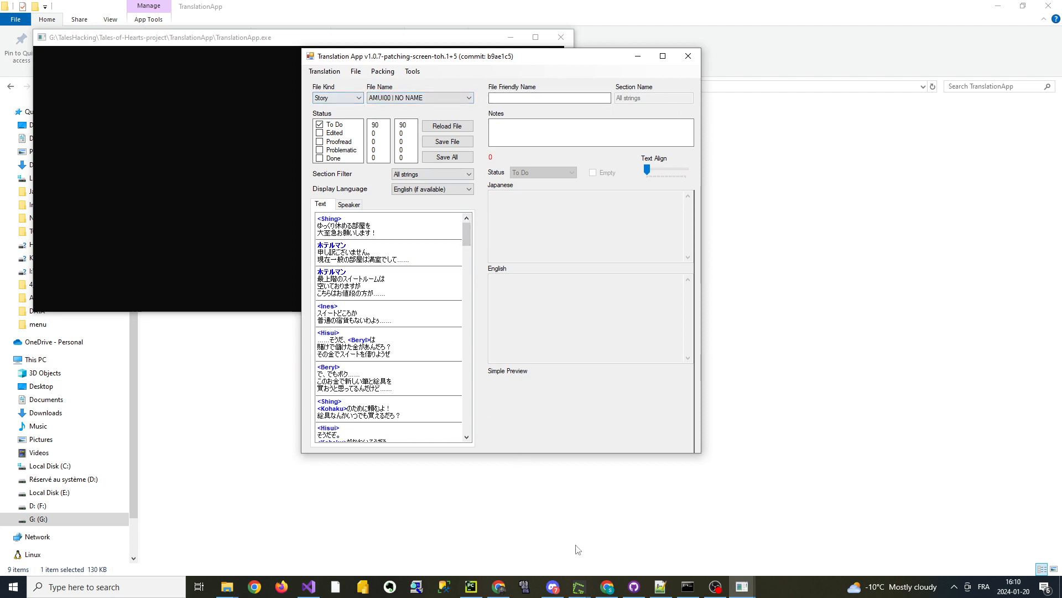
# Return to the skits task on the Tales of Hearts Board in the browser and highlight FC001, the first skit in order.
pyautogui.click(607, 586)
pyautogui.scroll(8, 861, 341)
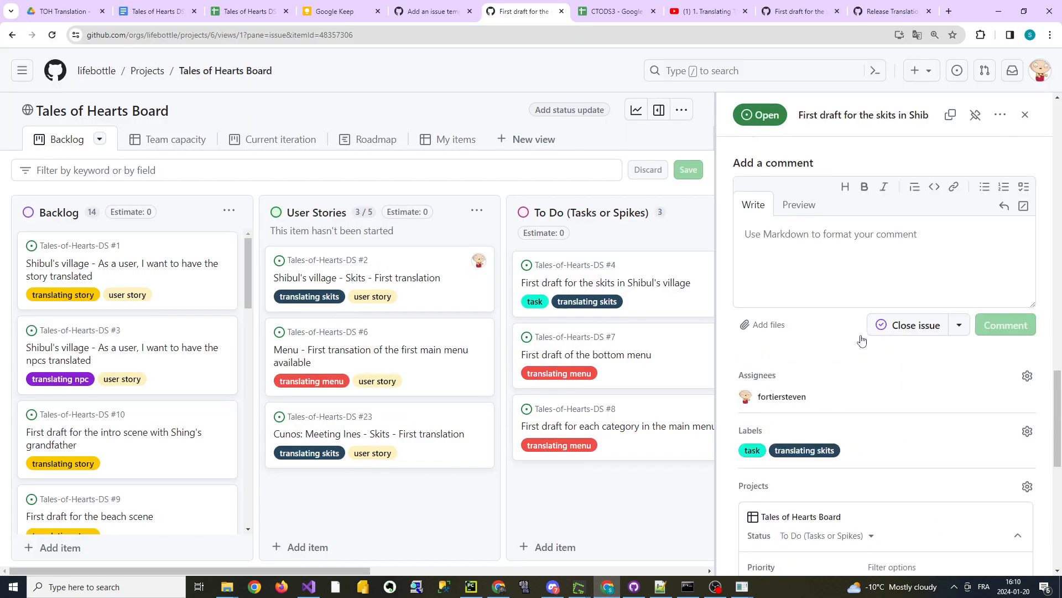
pyautogui.scroll(15, 861, 340)
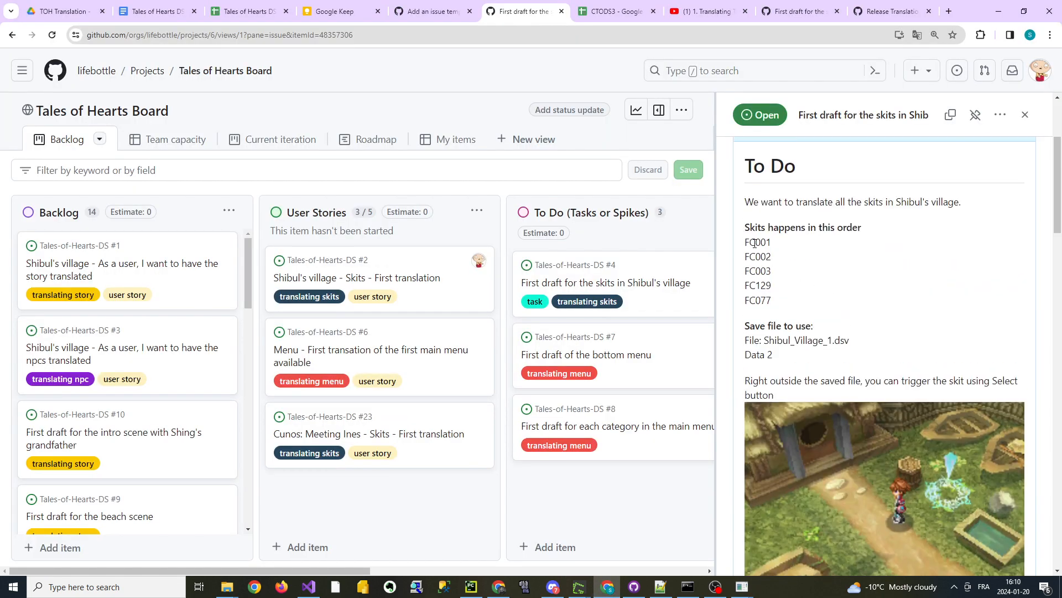
pyautogui.moveTo(772, 243); pyautogui.dragTo(743, 242)
# Switch back to the Translation App and open the Skits file FC001.xml.
pyautogui.moveTo(742, 585)
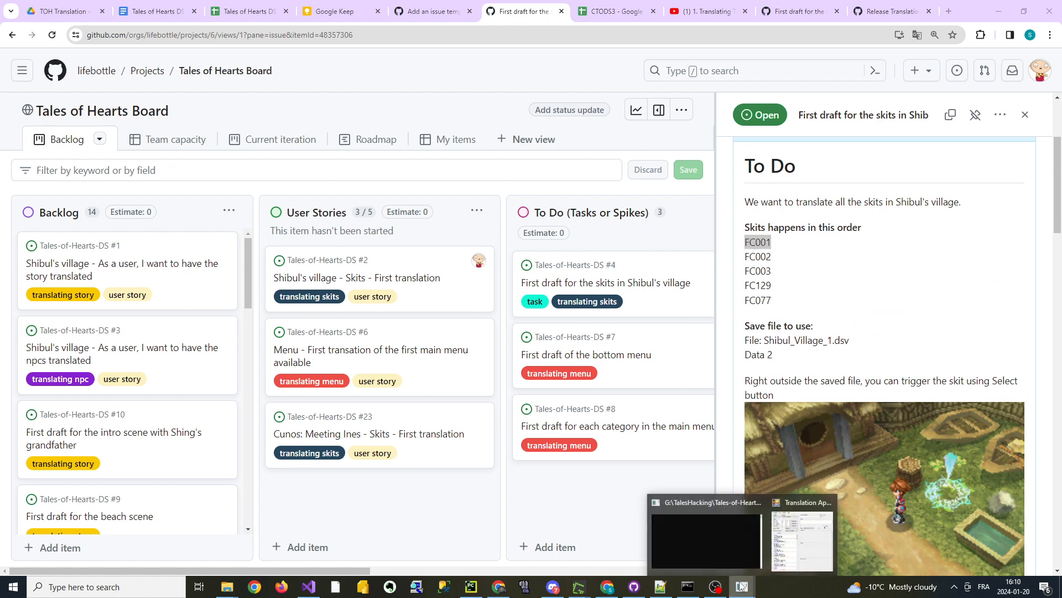
pyautogui.click(802, 539)
pyautogui.click(338, 97)
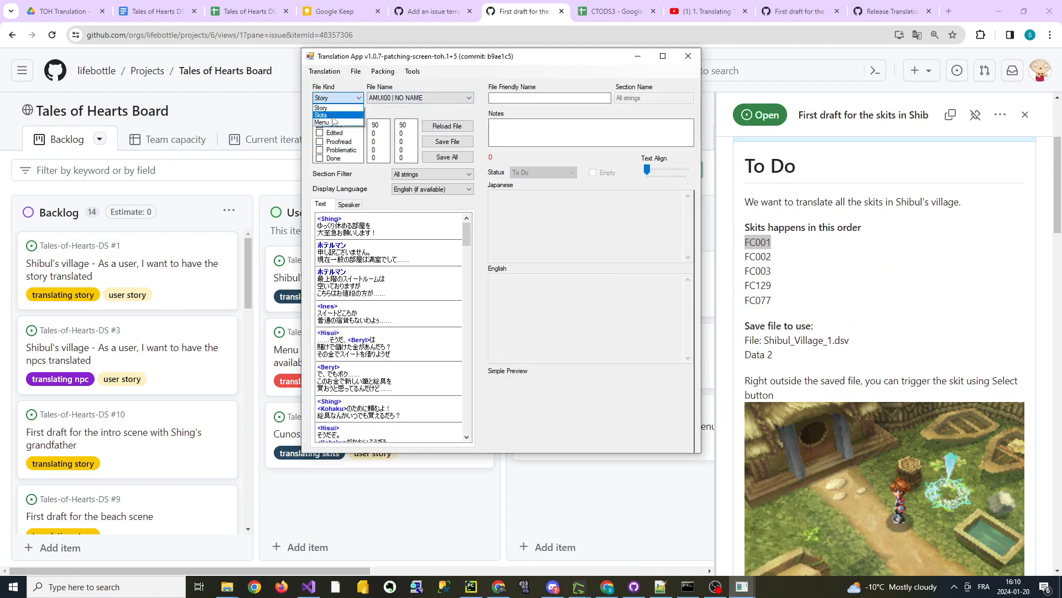
pyautogui.click(334, 115)
pyautogui.click(398, 98)
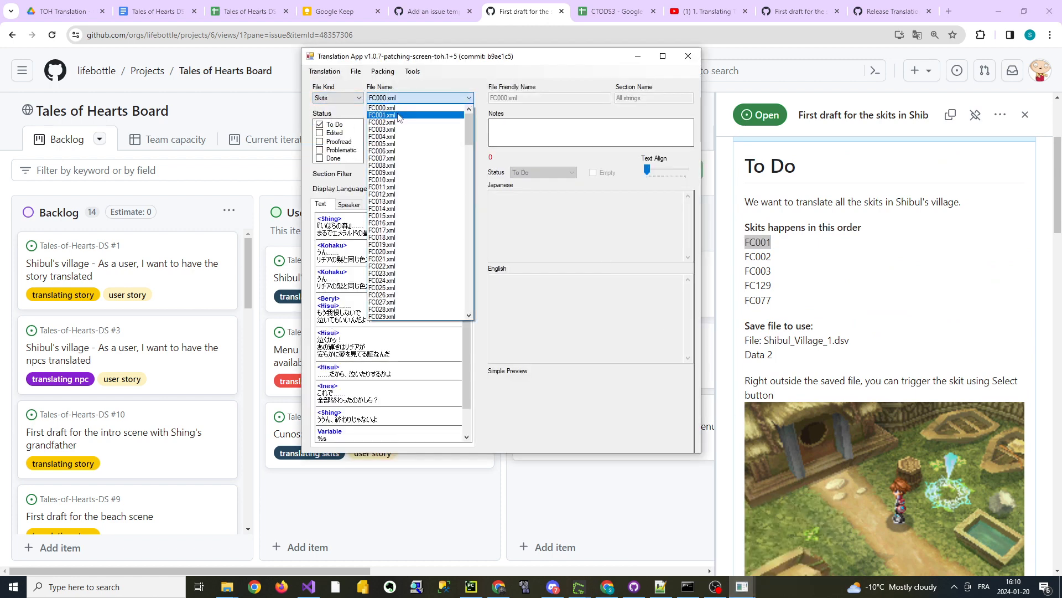
pyautogui.click(398, 115)
# Look over the first and last Kohaku dialogue lines of FC001.xml.
pyautogui.click(357, 235)
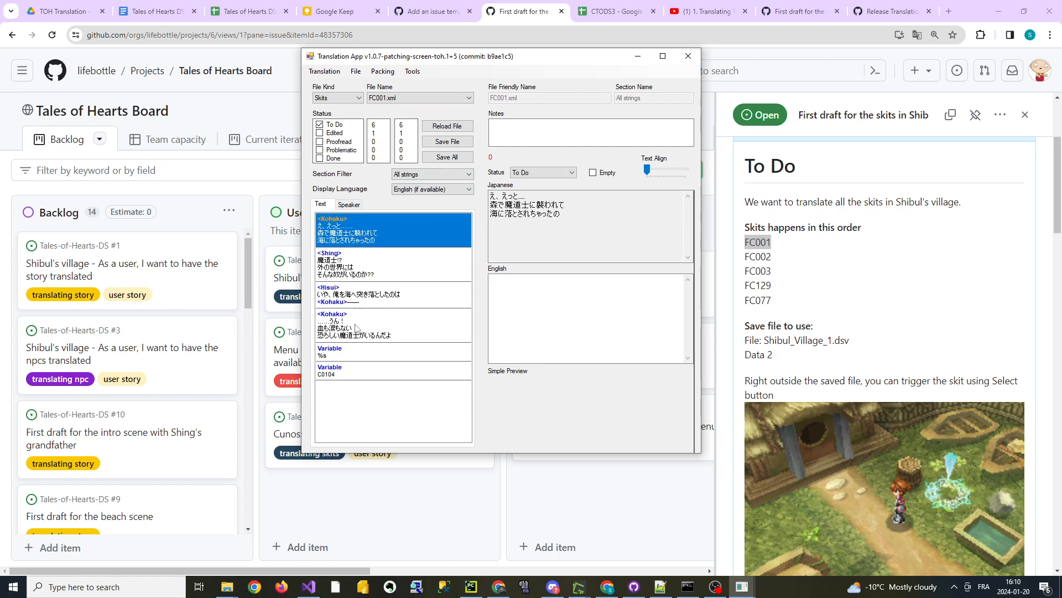
pyautogui.click(357, 328)
pyautogui.click(360, 225)
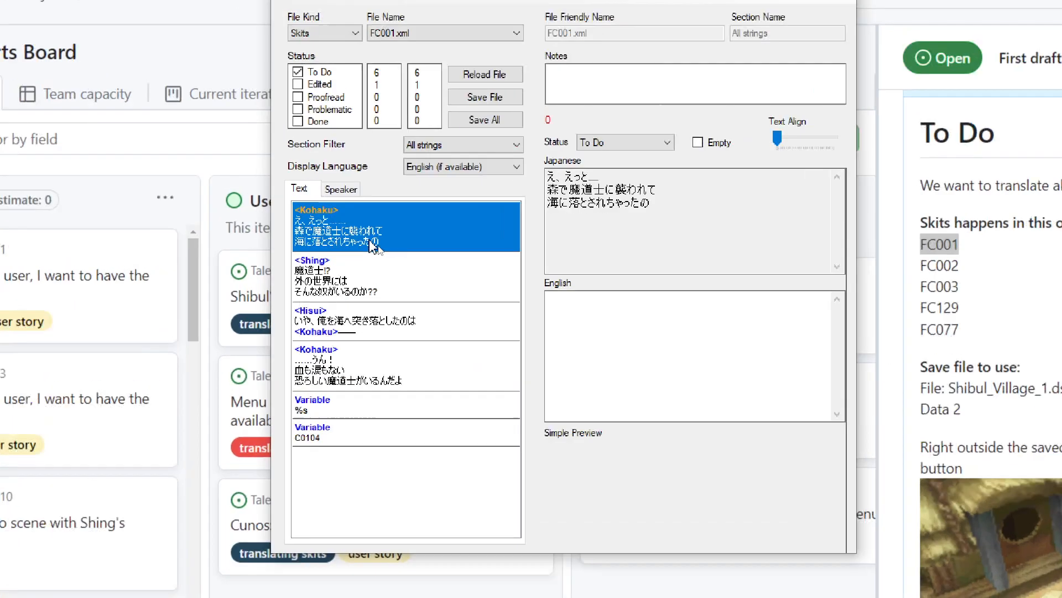
# Select the two Variable entries, %s and C0104, and set the section filter to Story.
pyautogui.click(347, 413)
pyautogui.click(322, 433)
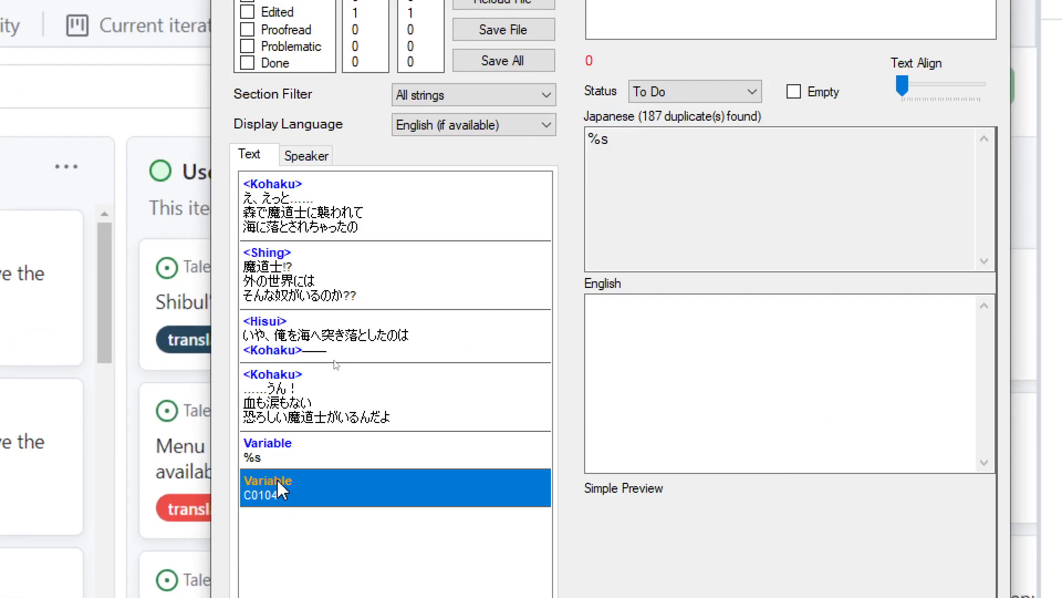
pyautogui.keyDown('shift'); pyautogui.click(324, 451); pyautogui.keyUp('shift')
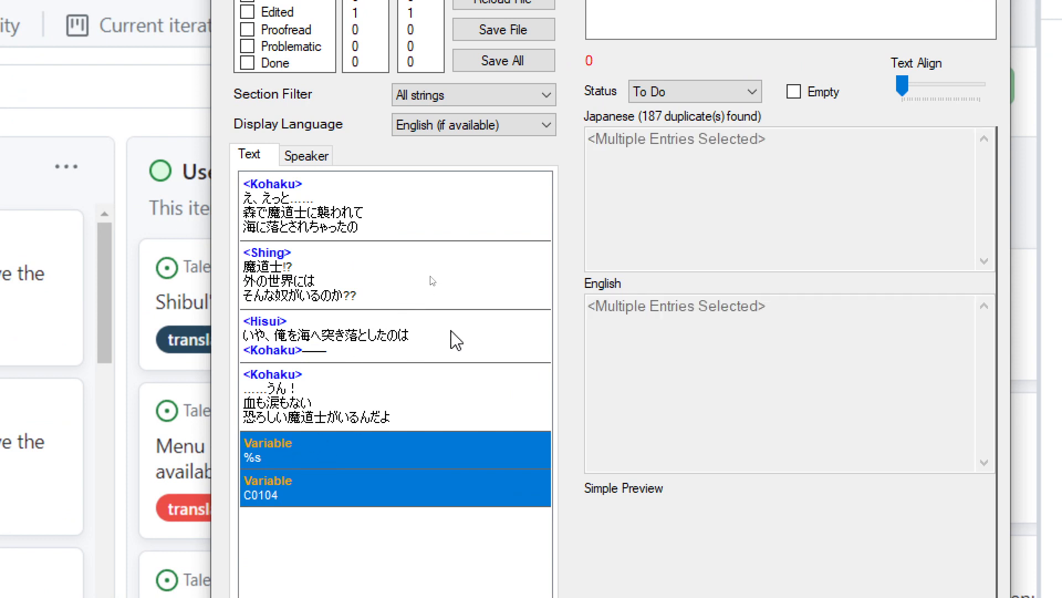
pyautogui.click(458, 99)
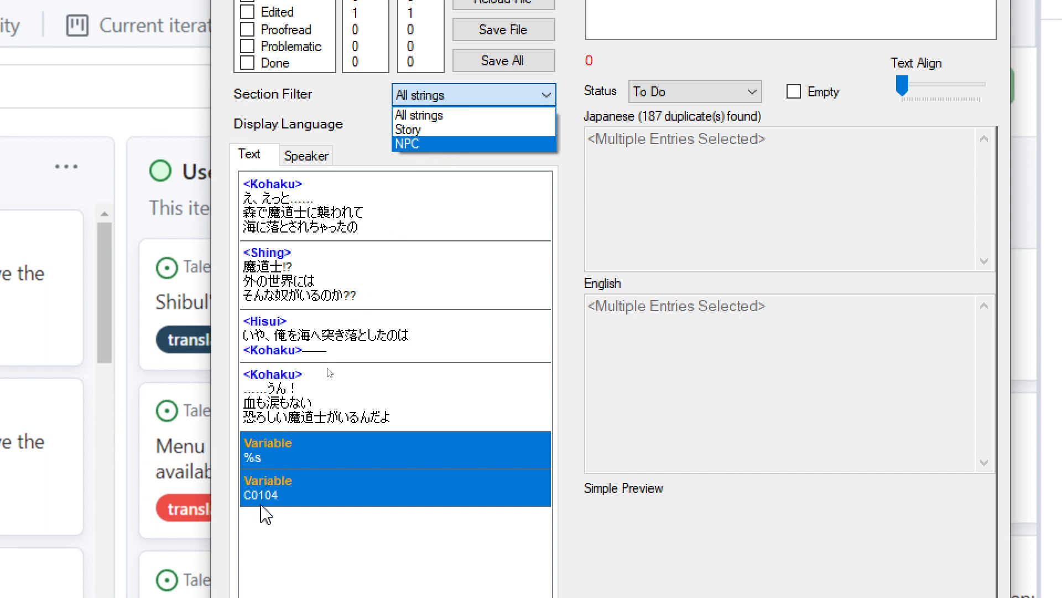
pyautogui.click(437, 131)
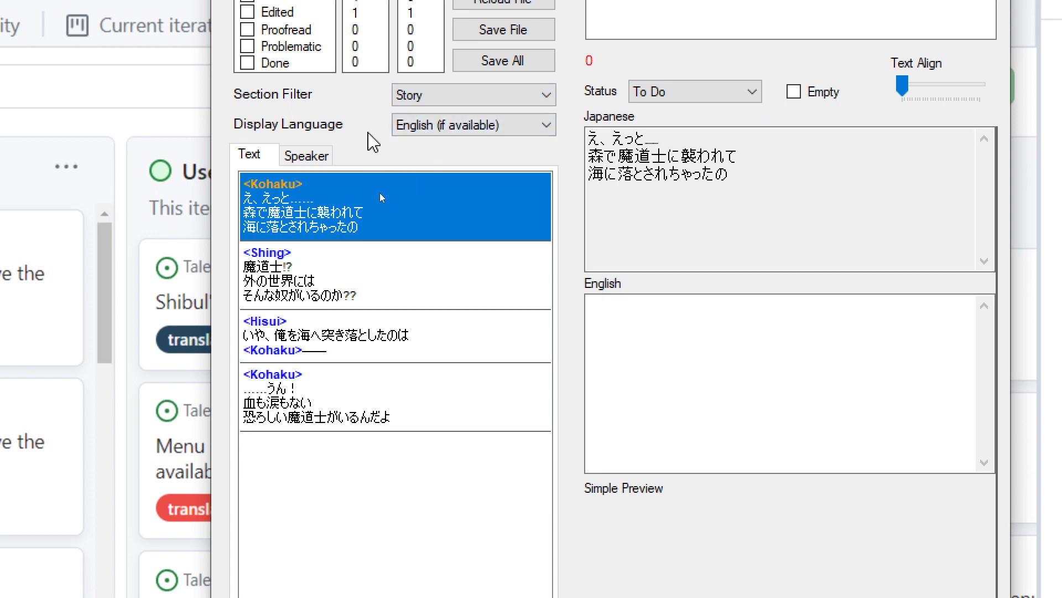
# Go through the Story dialogue lines of FC001.xml one by one, highlighting the Japanese text of Shing's line.
pyautogui.click(378, 280)
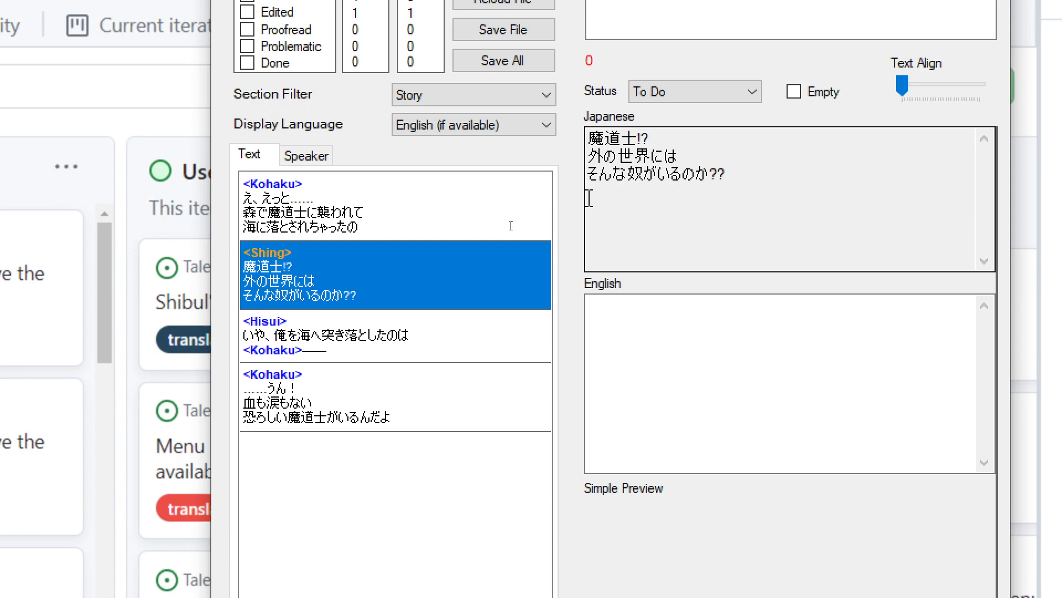
pyautogui.click(457, 194)
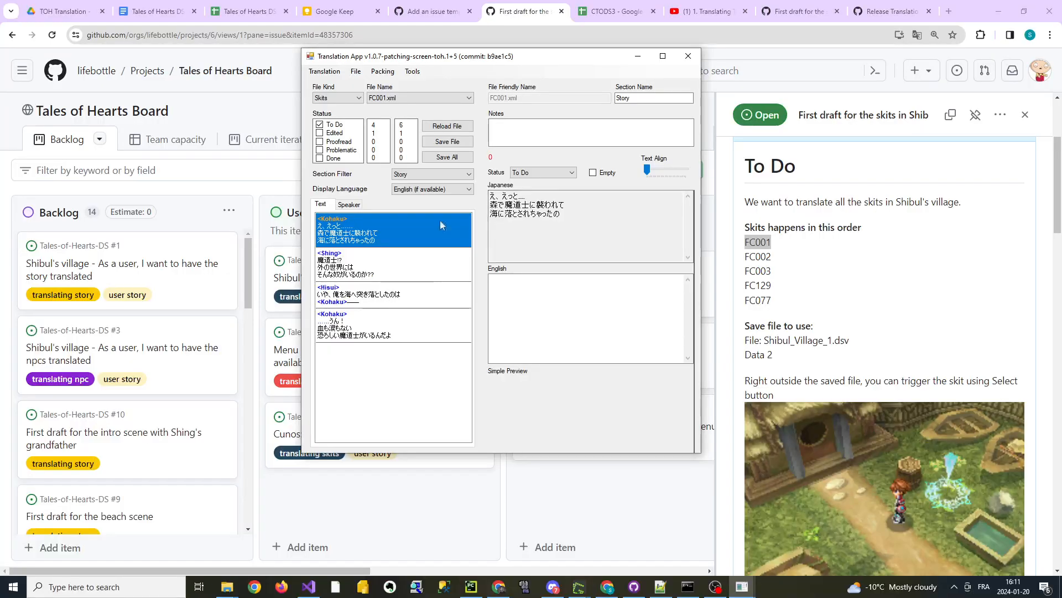
pyautogui.click(396, 264)
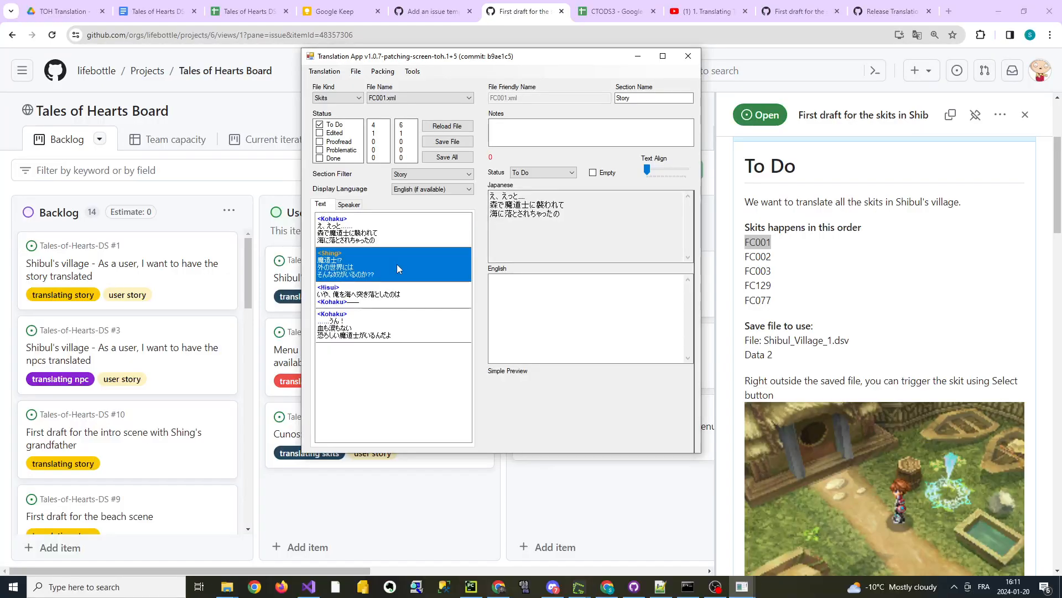
pyautogui.click(366, 295)
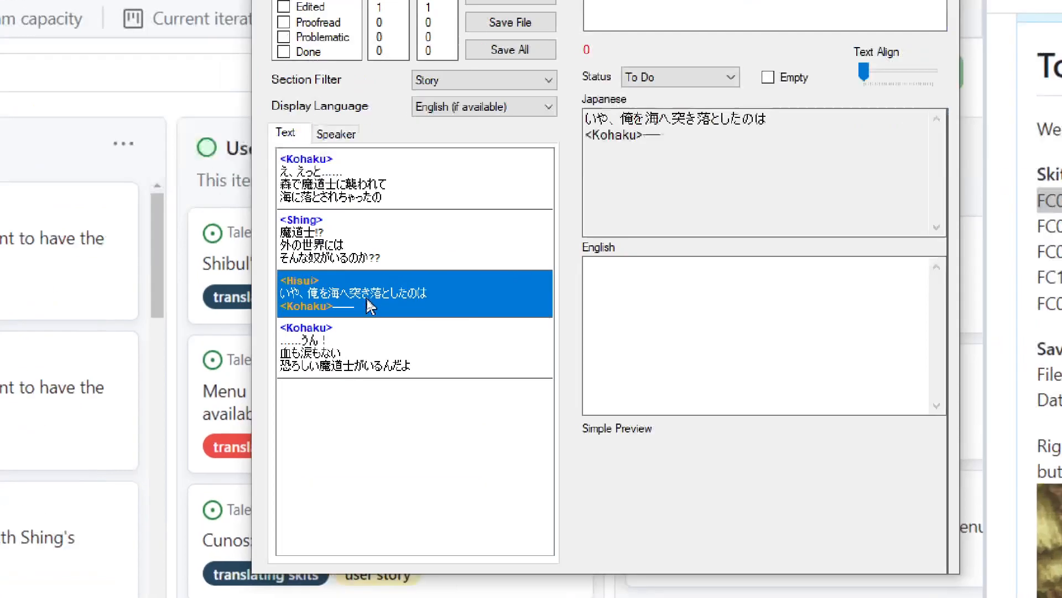
pyautogui.click(375, 318)
pyautogui.click(404, 272)
pyautogui.moveTo(556, 212); pyautogui.dragTo(567, 213)
pyautogui.hotkey('ctrl', 'a')
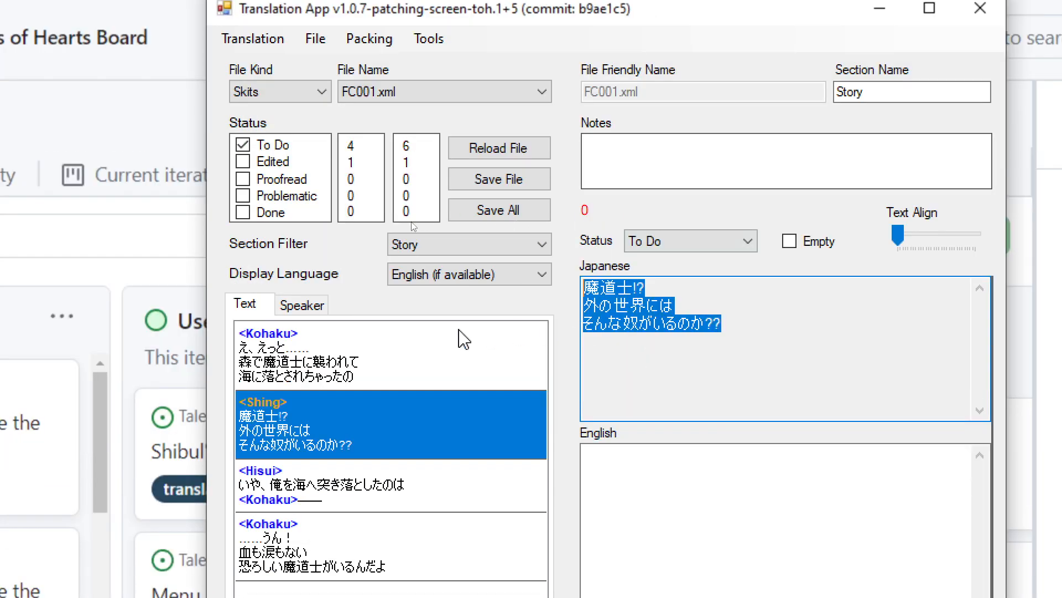
pyautogui.click(392, 456)
pyautogui.click(380, 520)
pyautogui.click(372, 347)
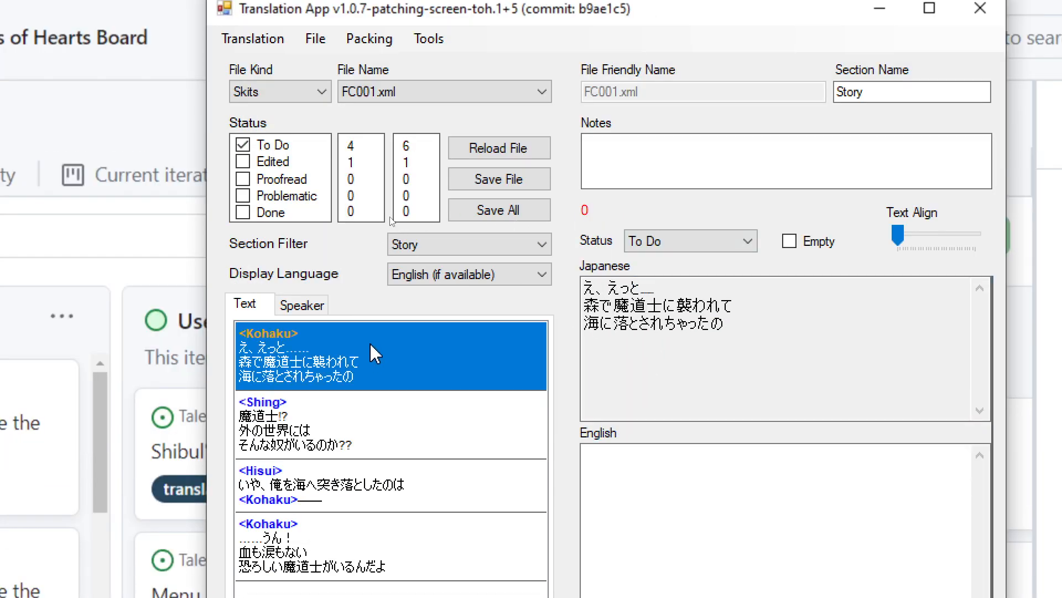
# Look over Shing's and Hisui's untranslated lines, highlighting the <Kohaku> tag in the Japanese text of Hisui's line.
pyautogui.click(338, 438)
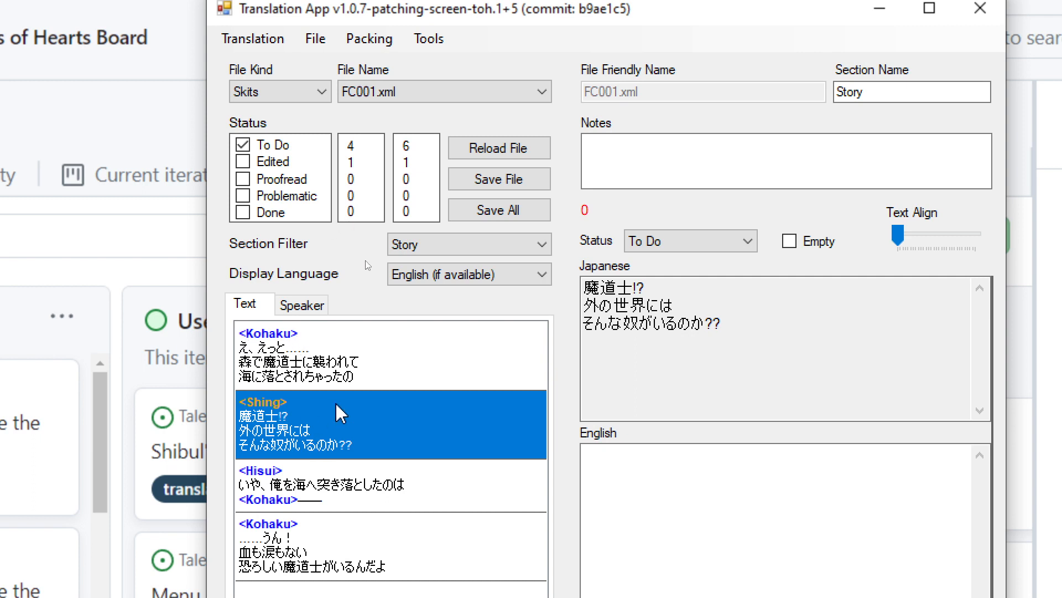
pyautogui.click(310, 484)
pyautogui.moveTo(653, 308); pyautogui.dragTo(583, 320)
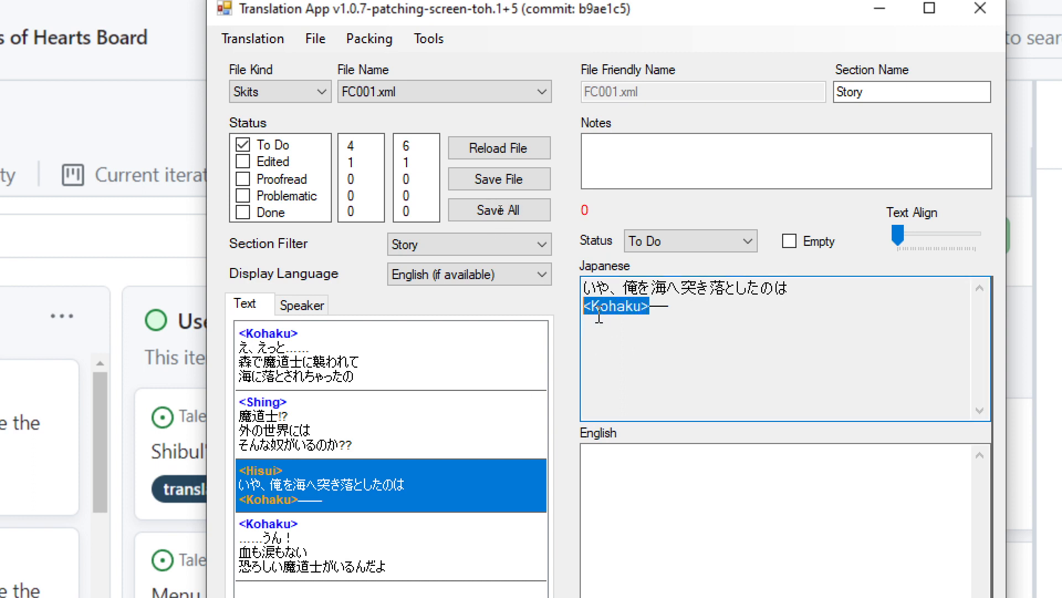
pyautogui.click(654, 308)
pyautogui.moveTo(655, 309); pyautogui.dragTo(584, 308)
pyautogui.click(649, 307)
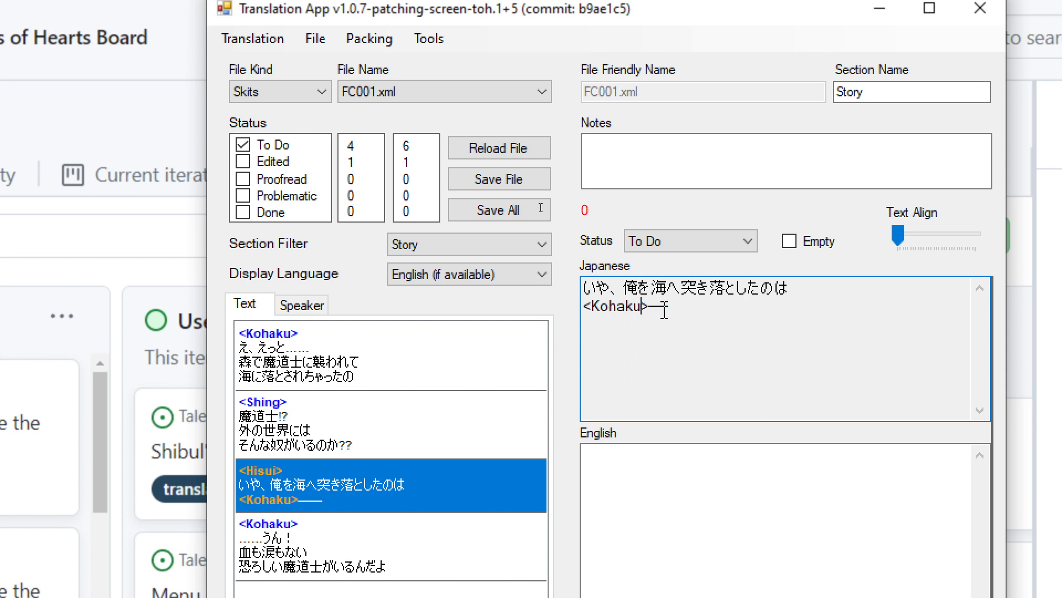
# Copy the full Japanese text of Kohaku's first Story line in FC001.xml.
pyautogui.click(486, 348)
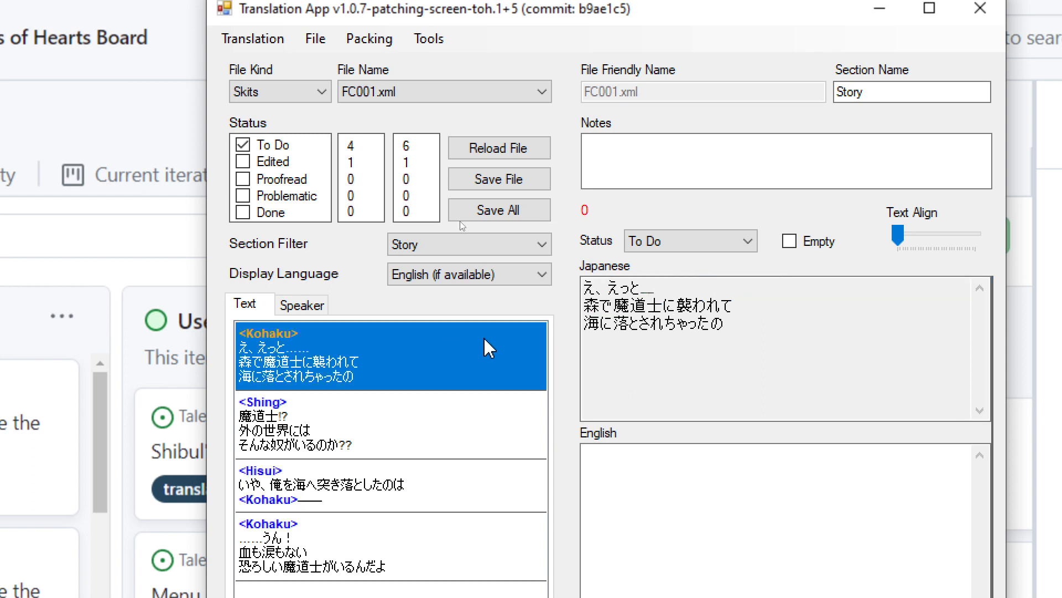
pyautogui.moveTo(794, 332); pyautogui.dragTo(566, 290)
pyautogui.hotkey('ctrl', 'c')
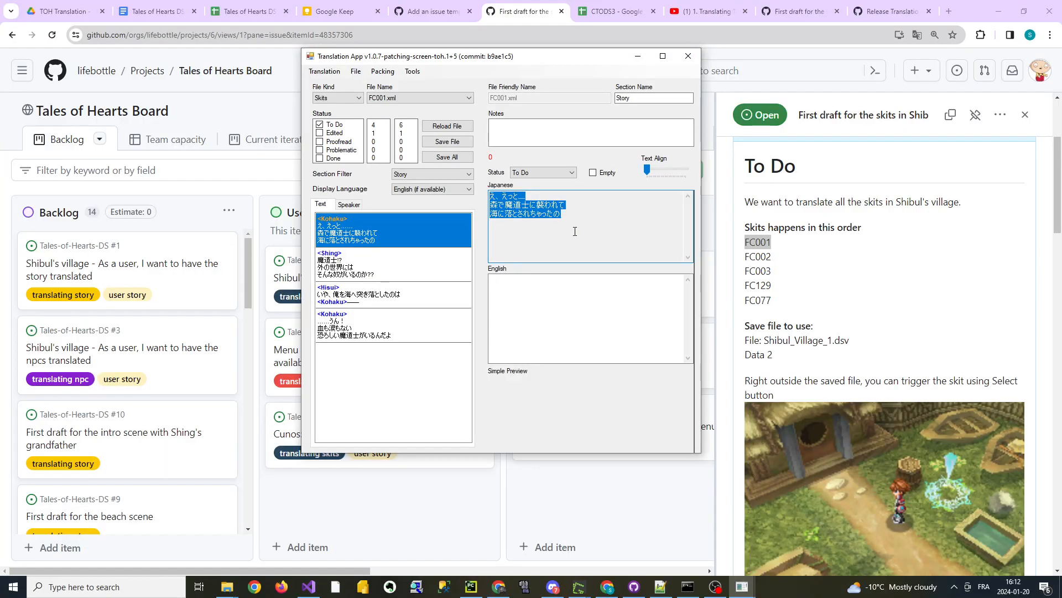
# Switch to Chrome, search for google translate in a new tab and translate the copied Japanese text into English.
pyautogui.click(949, 11)
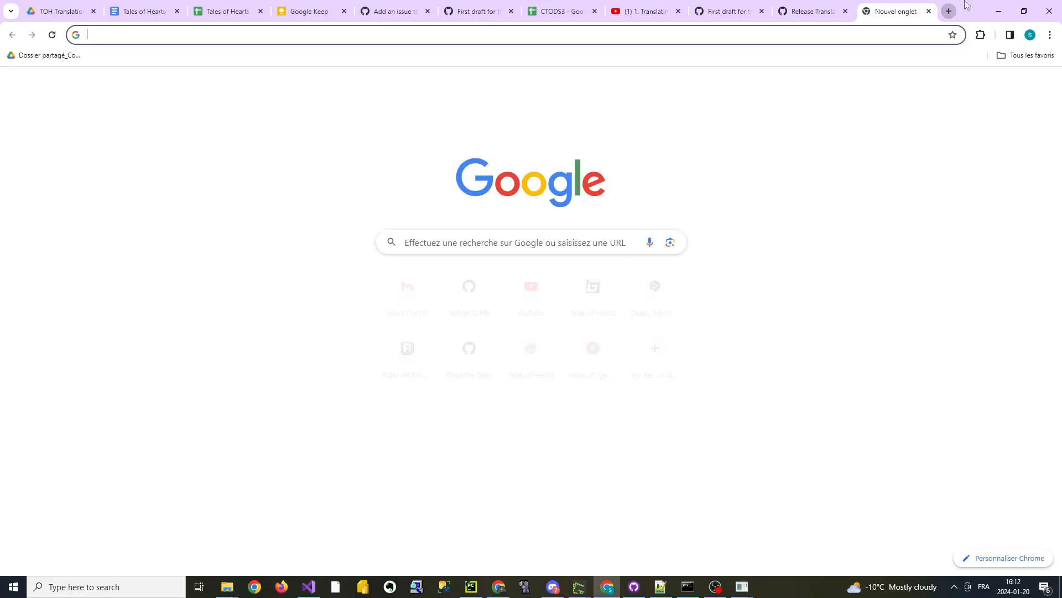
pyautogui.write('google translate')
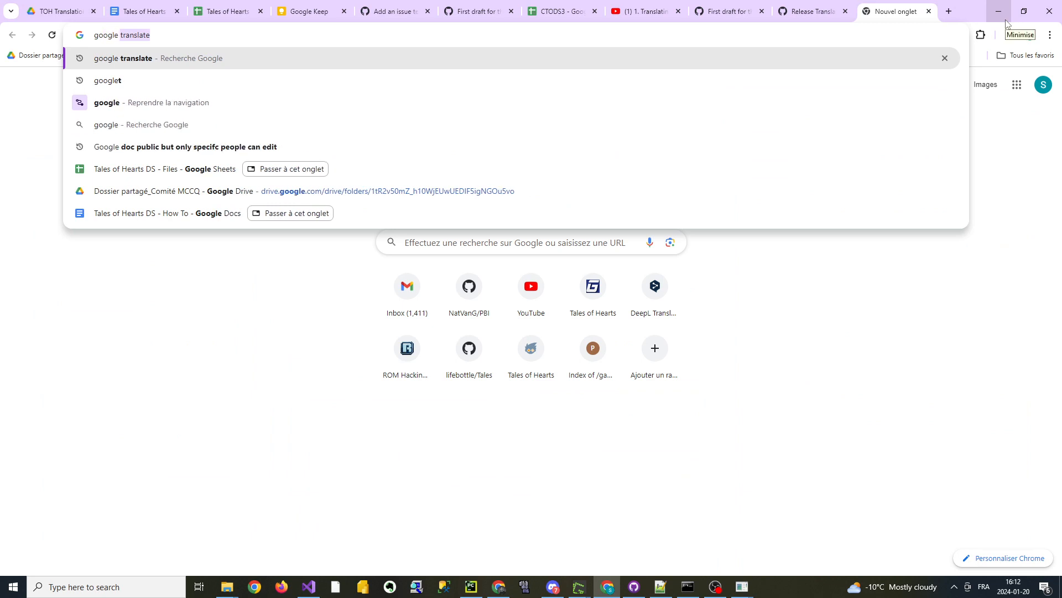
pyautogui.press('Return')
pyautogui.click(188, 199)
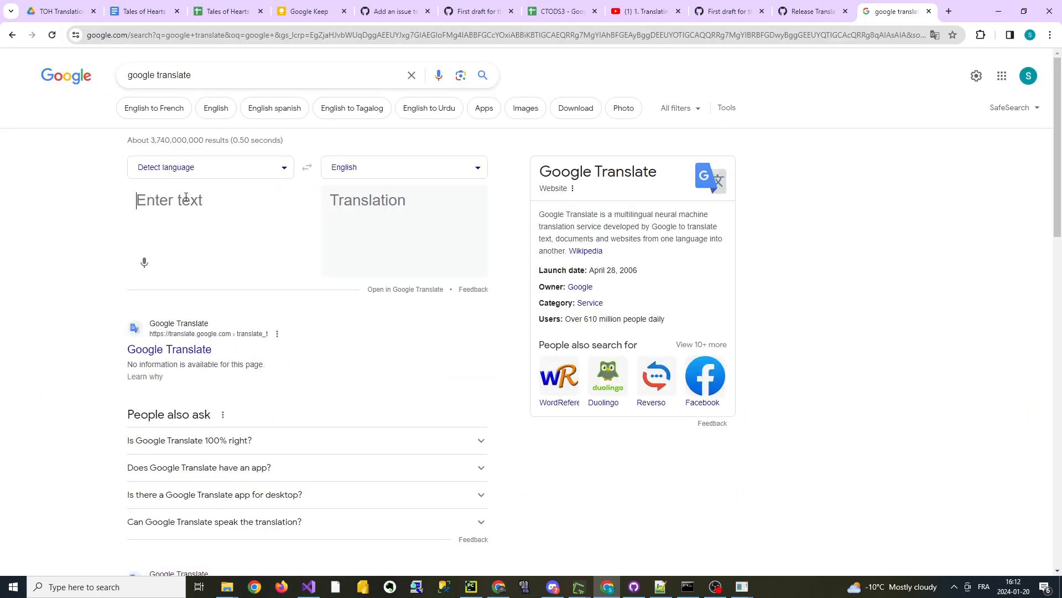
pyautogui.hotkey('ctrl', 'v')
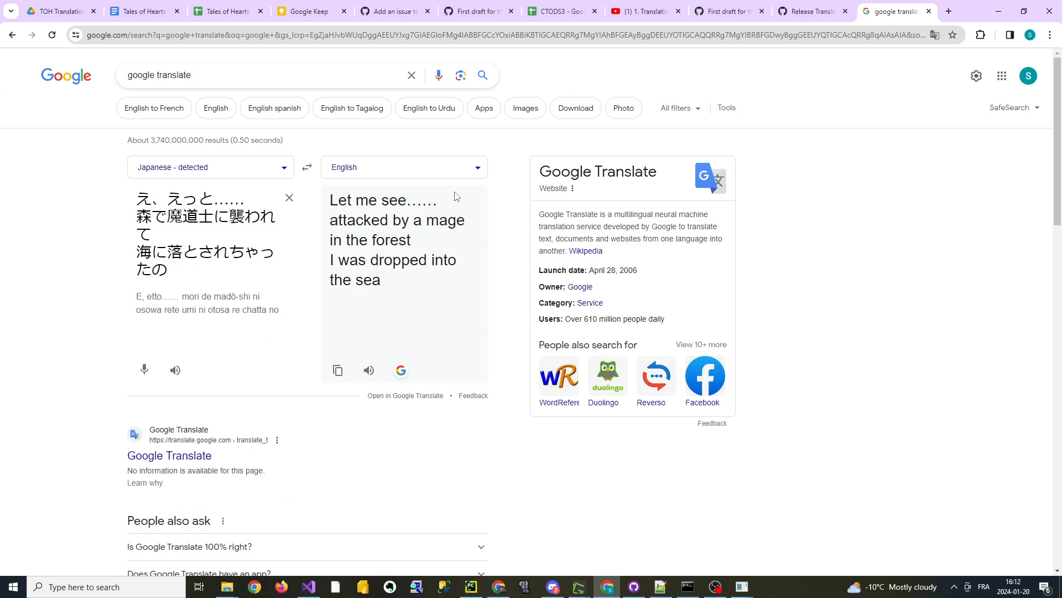
# Back in the Translation App, enter "We were attacked by some mage" and "and we dropped into the sea." as the two-line English text of Kohaku's first line.
pyautogui.hotkey('alt', 'Tab')
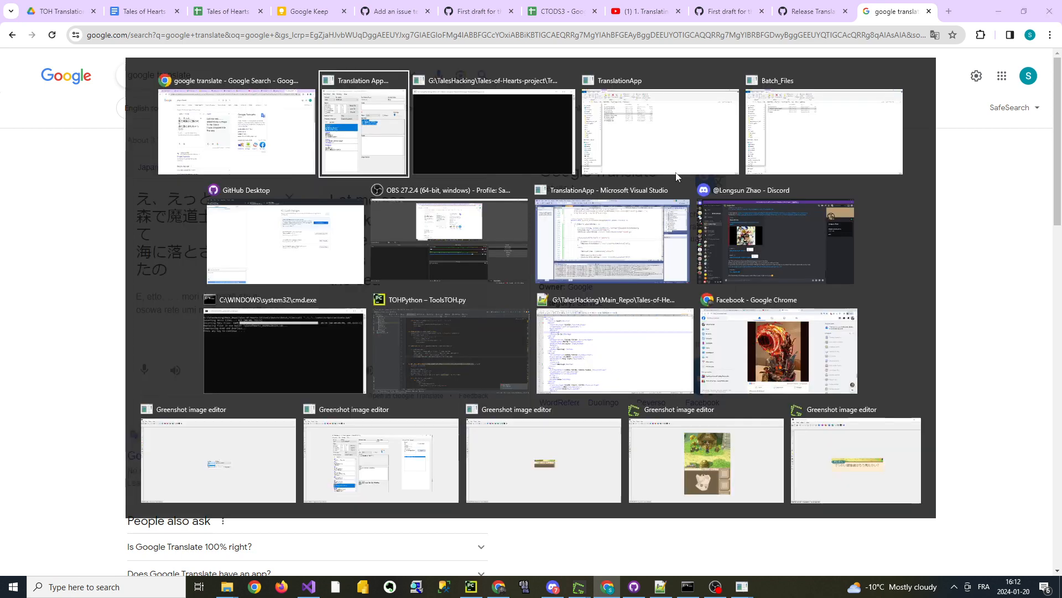
pyautogui.click(356, 265)
pyautogui.click(364, 226)
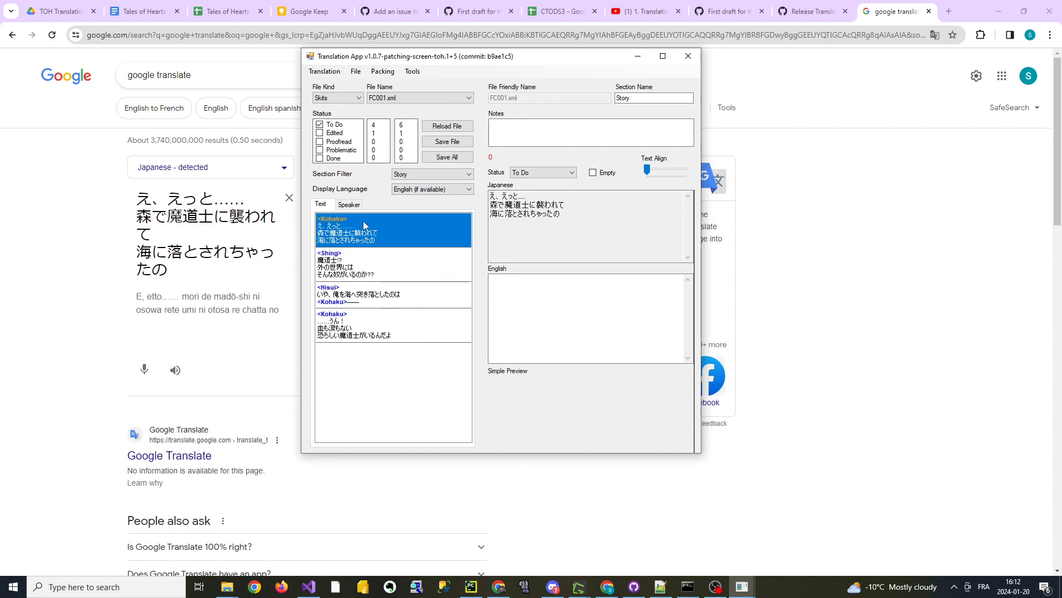
pyautogui.click(531, 288)
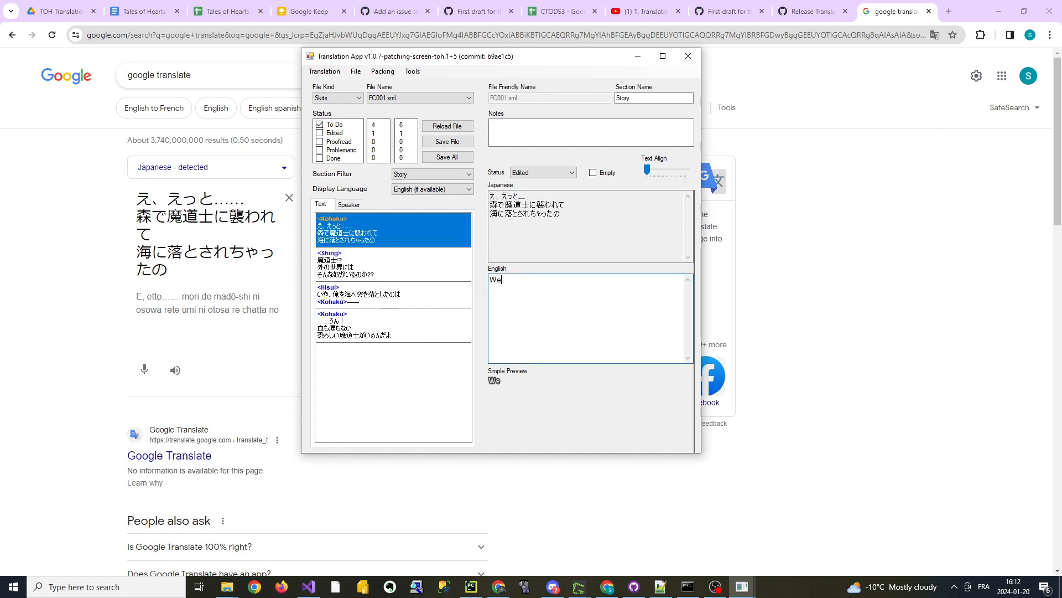
pyautogui.write('We were attacked b')
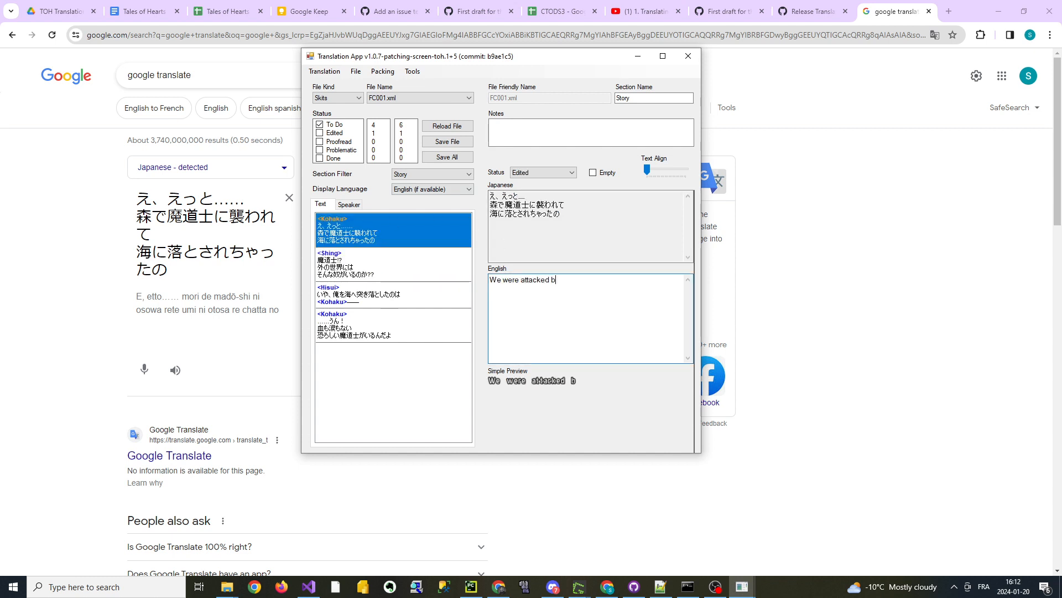
pyautogui.write('y some mage.')
pyautogui.hotkey('alt', 'Tab')
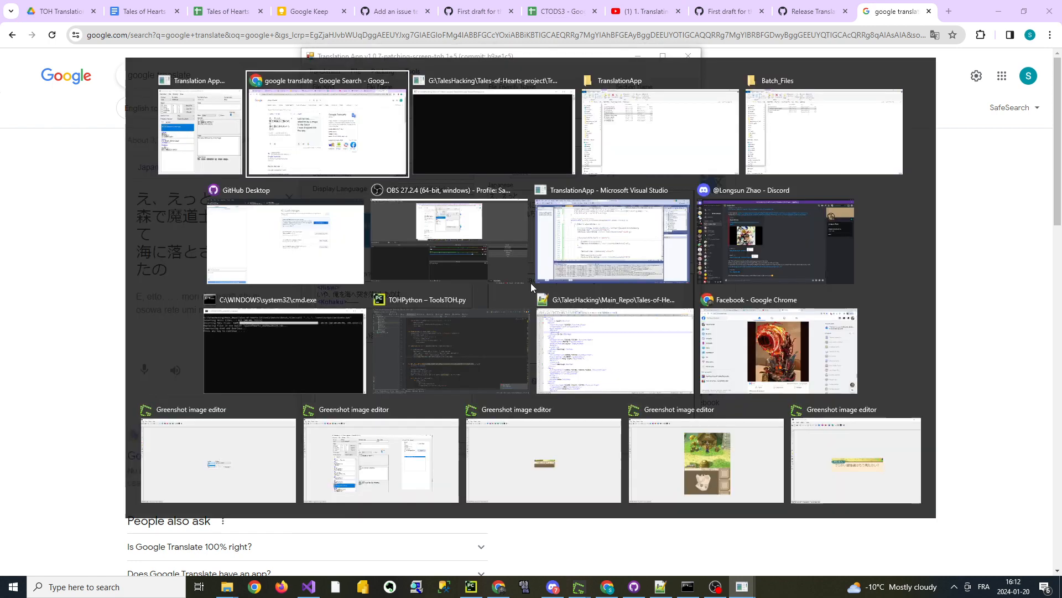
pyautogui.hotkey('alt', 'Tab')
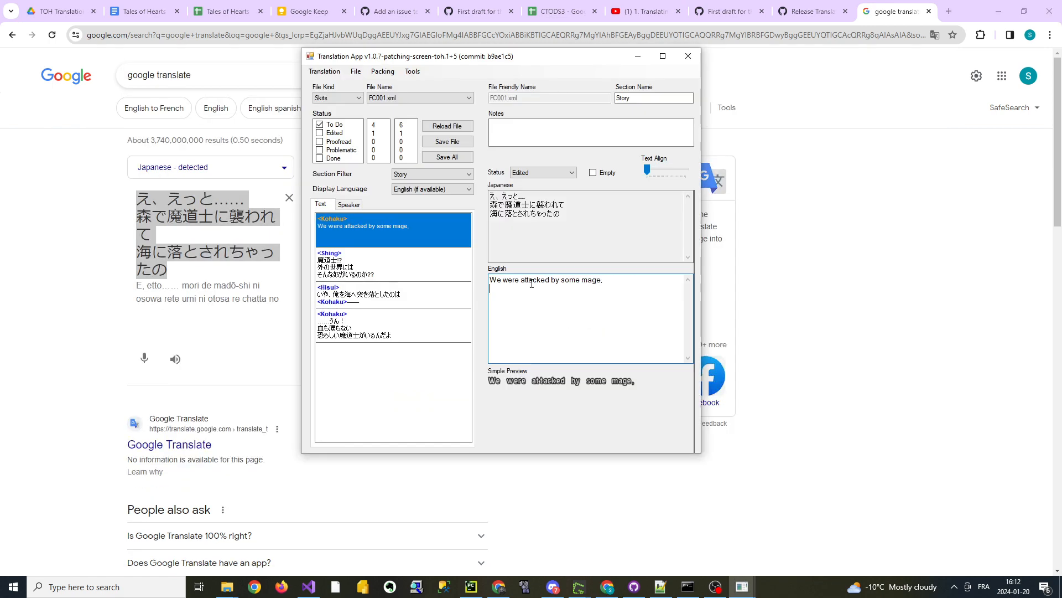
pyautogui.write('e and we dropped into the sea.')
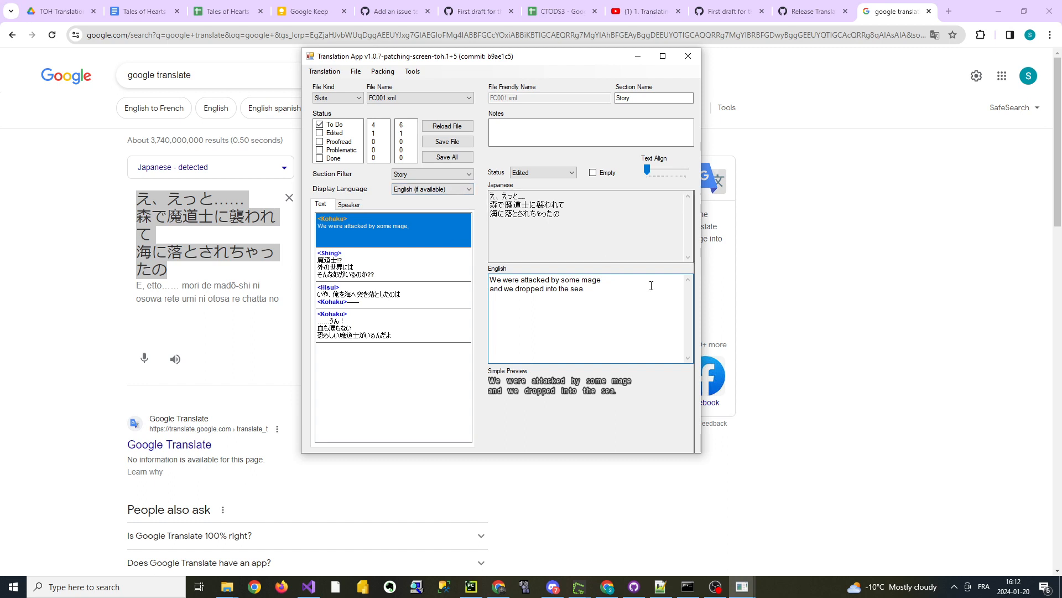
pyautogui.moveTo(640, 295); pyautogui.dragTo(482, 251)
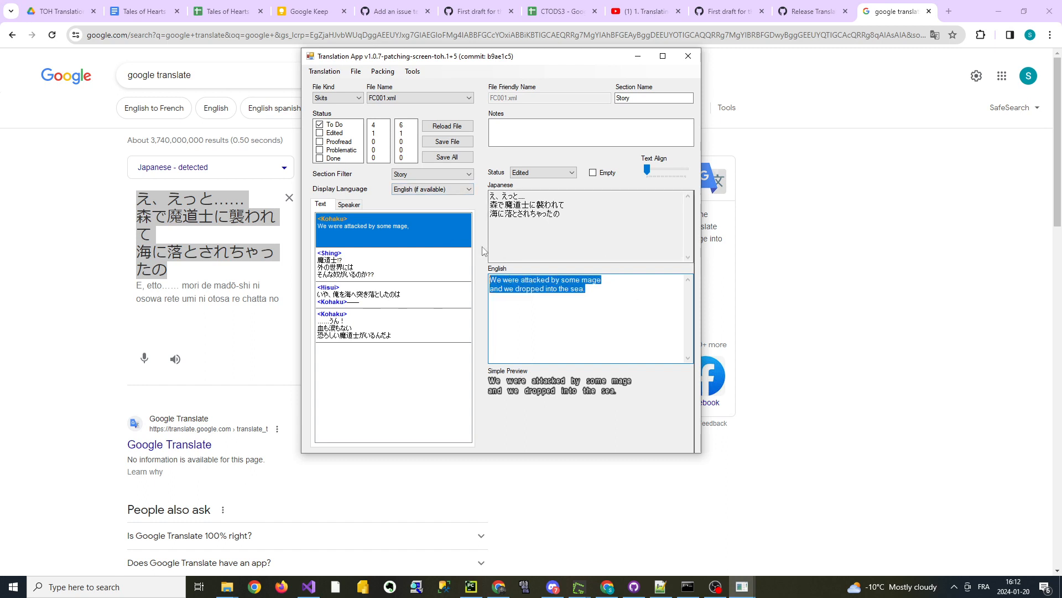
pyautogui.click(385, 269)
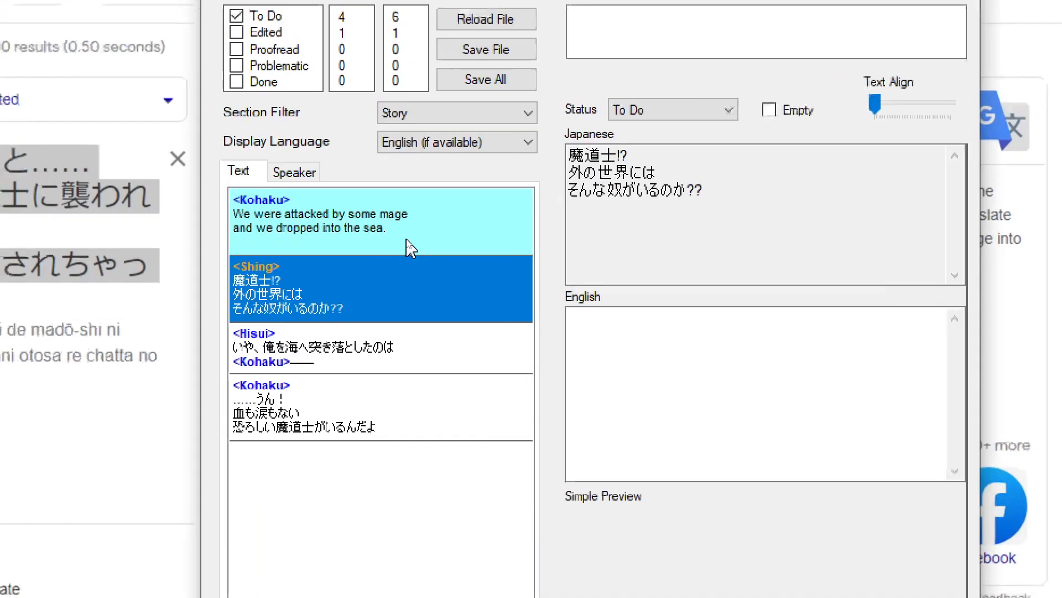
# Compare Kohaku's translated line with the untranslated Story lines, checking its status, colour, English text and simple preview.
pyautogui.click(409, 241)
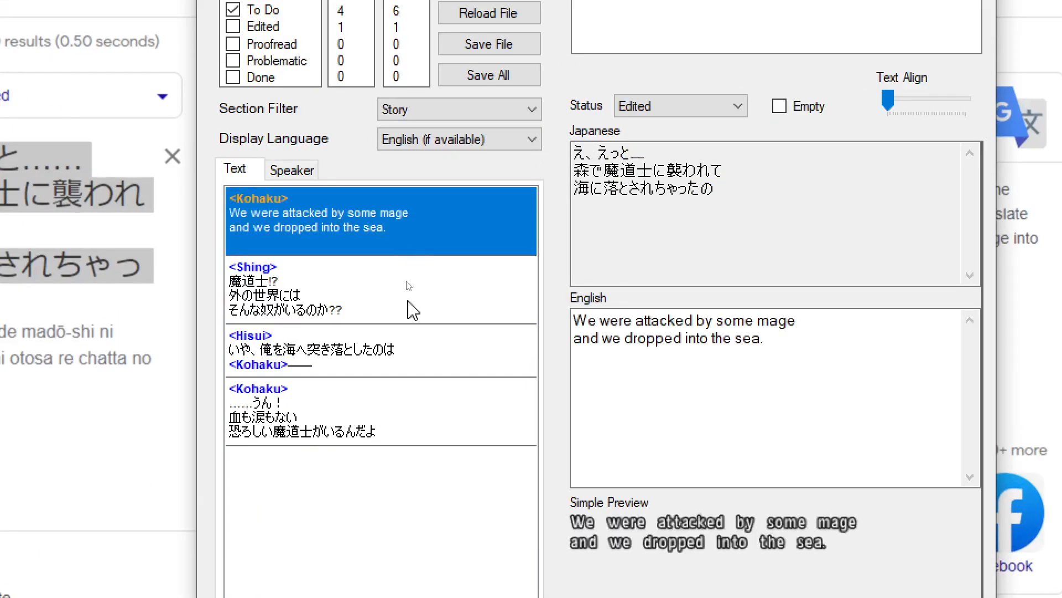
pyautogui.click(402, 350)
pyautogui.click(396, 413)
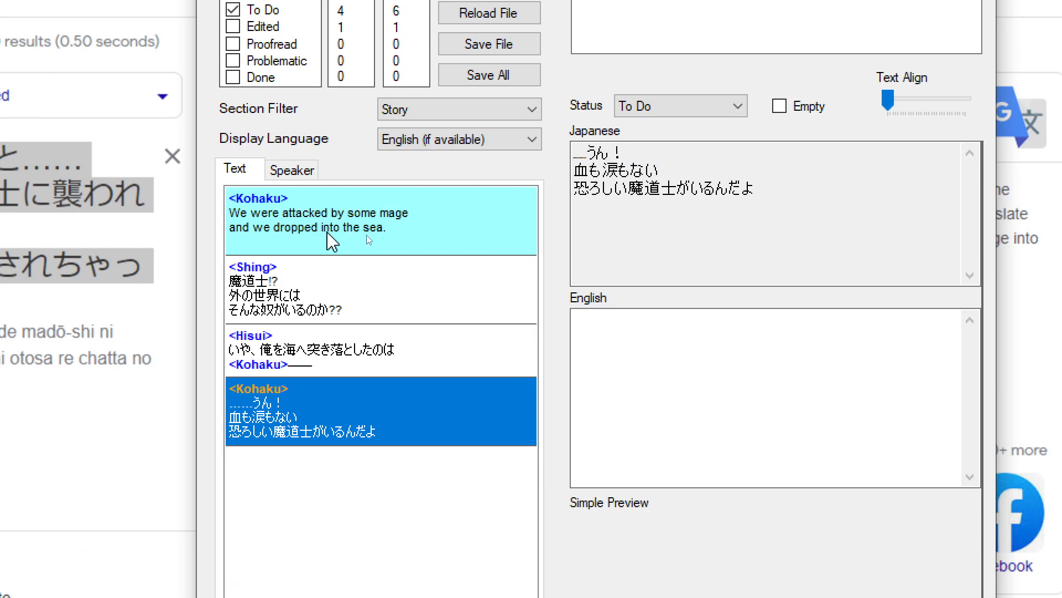
pyautogui.click(332, 242)
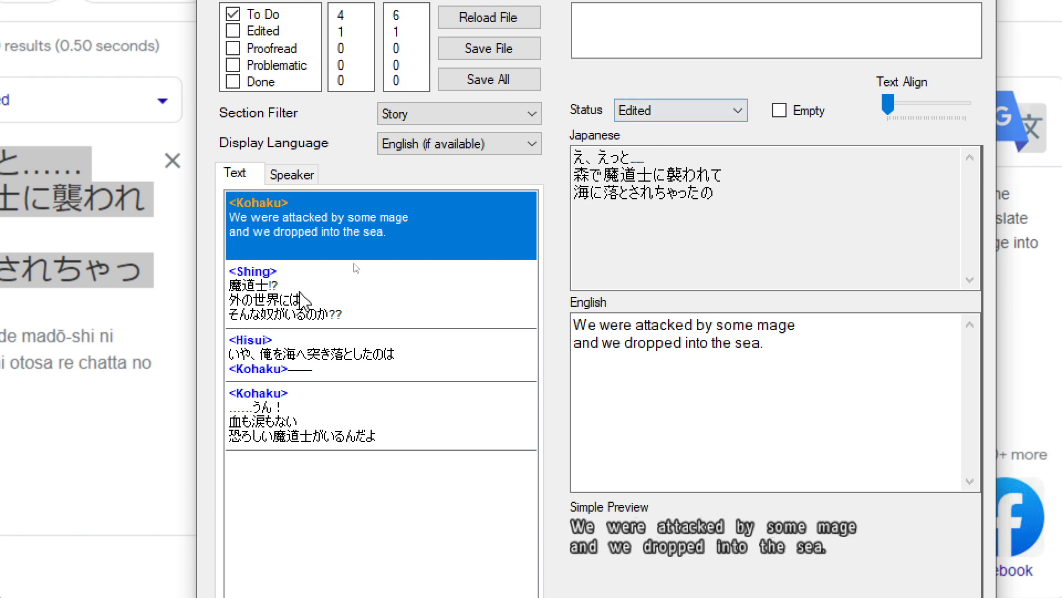
pyautogui.click(391, 213)
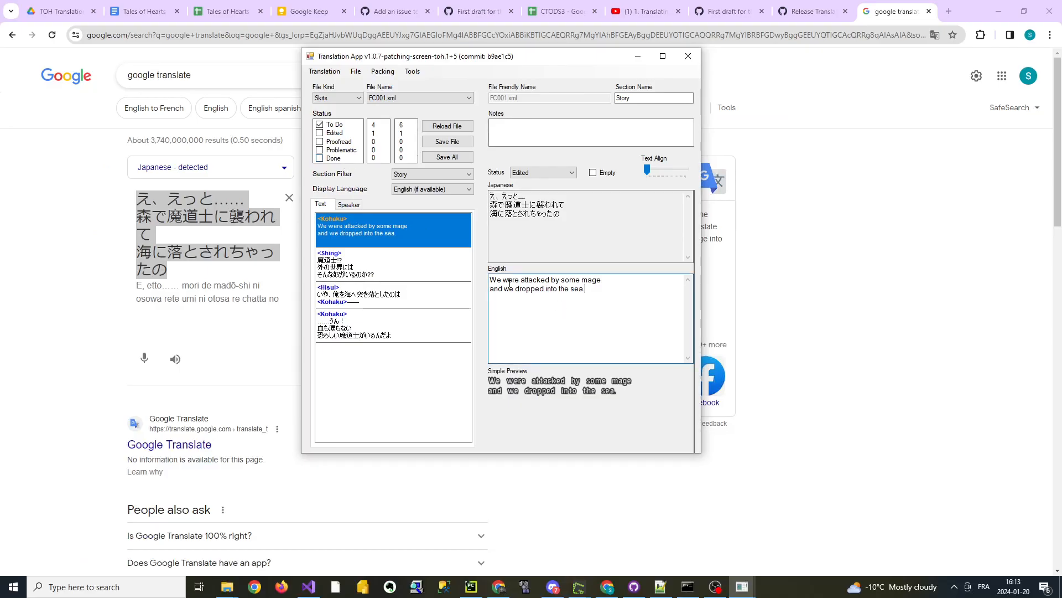
pyautogui.click(378, 267)
pyautogui.click(387, 229)
pyautogui.click(377, 267)
pyautogui.click(388, 228)
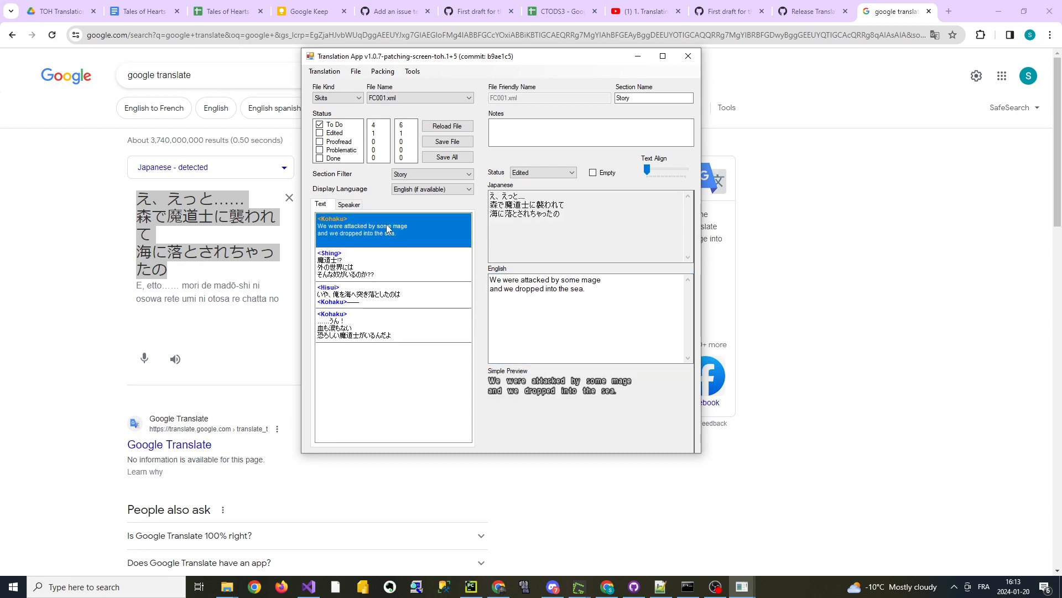
pyautogui.moveTo(614, 294); pyautogui.dragTo(476, 266)
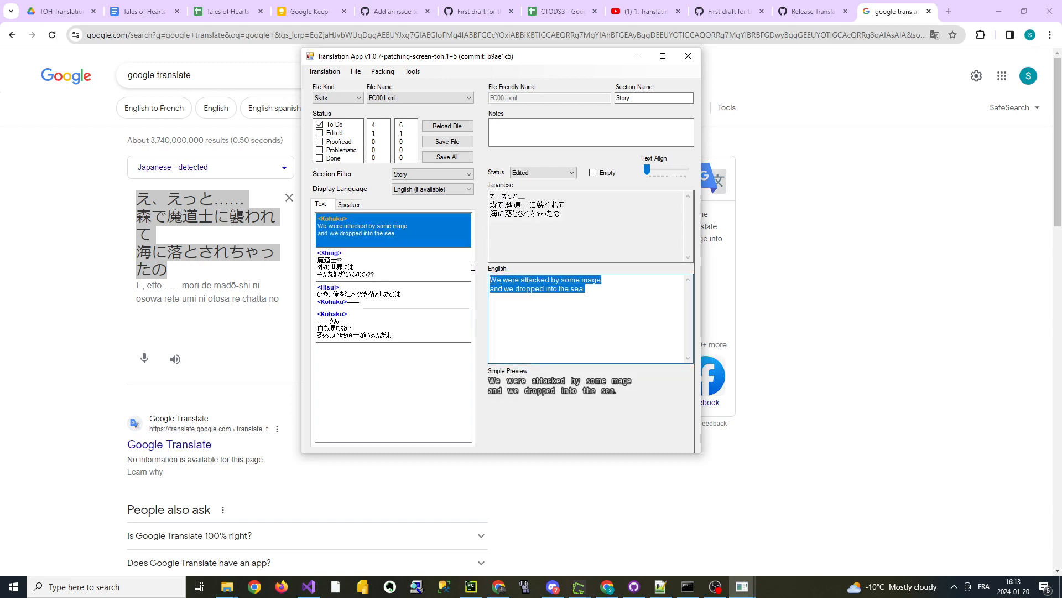
pyautogui.click(549, 243)
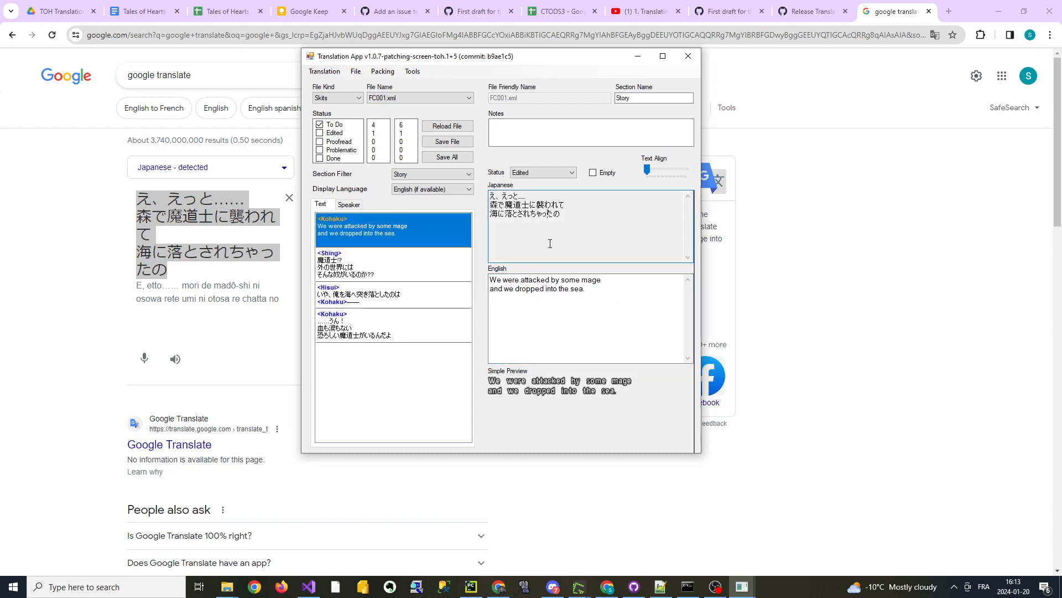
# Save FC001.xml and show the Edited entries together with the To Do ones.
pyautogui.click(447, 143)
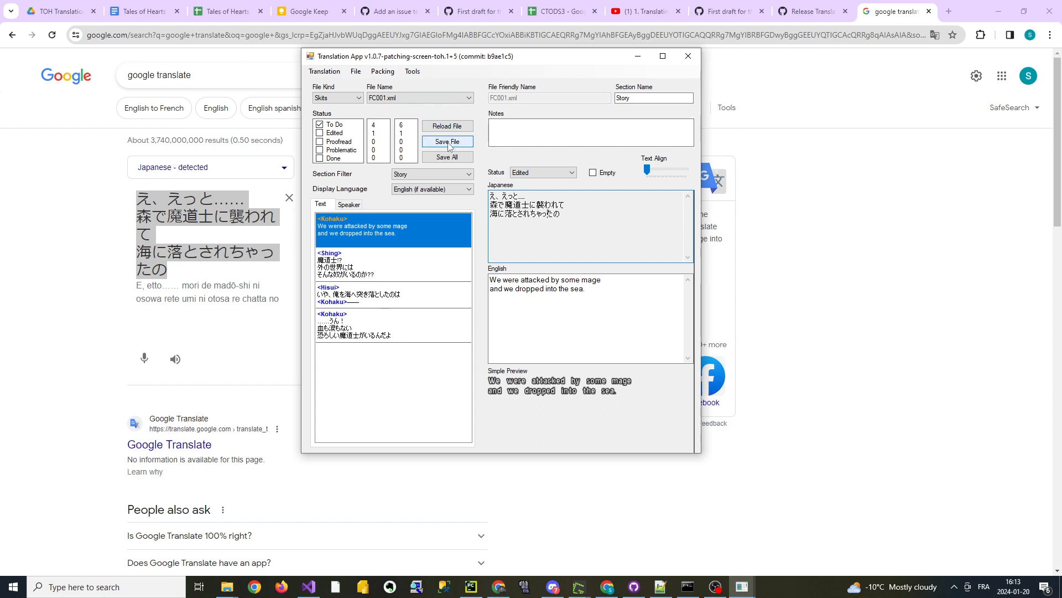
pyautogui.click(341, 137)
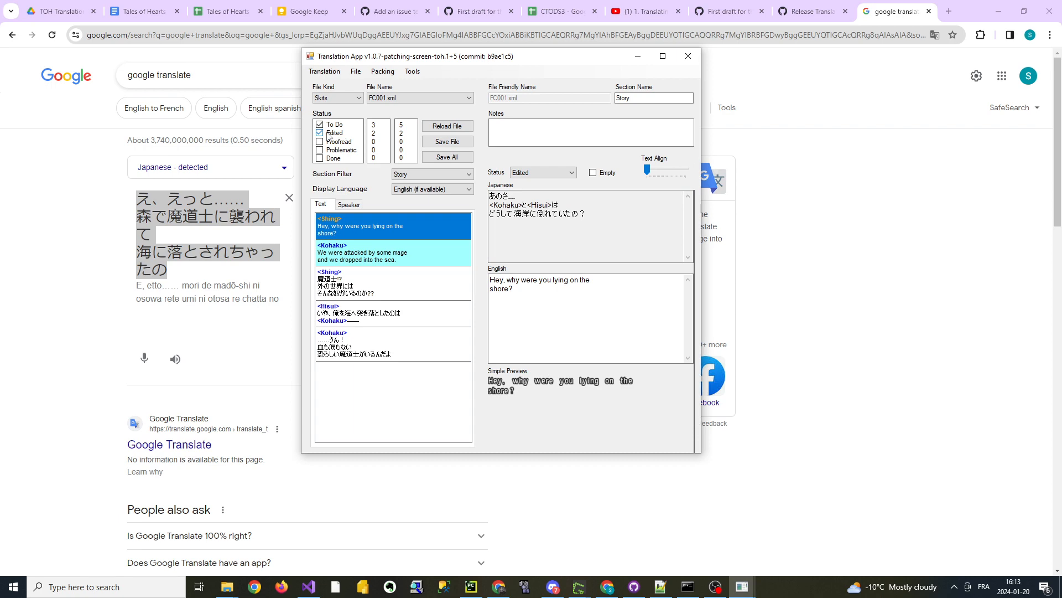
# Check the two Edited lines, highlighting the English text of Shing's opening line.
pyautogui.click(394, 259)
pyautogui.click(358, 234)
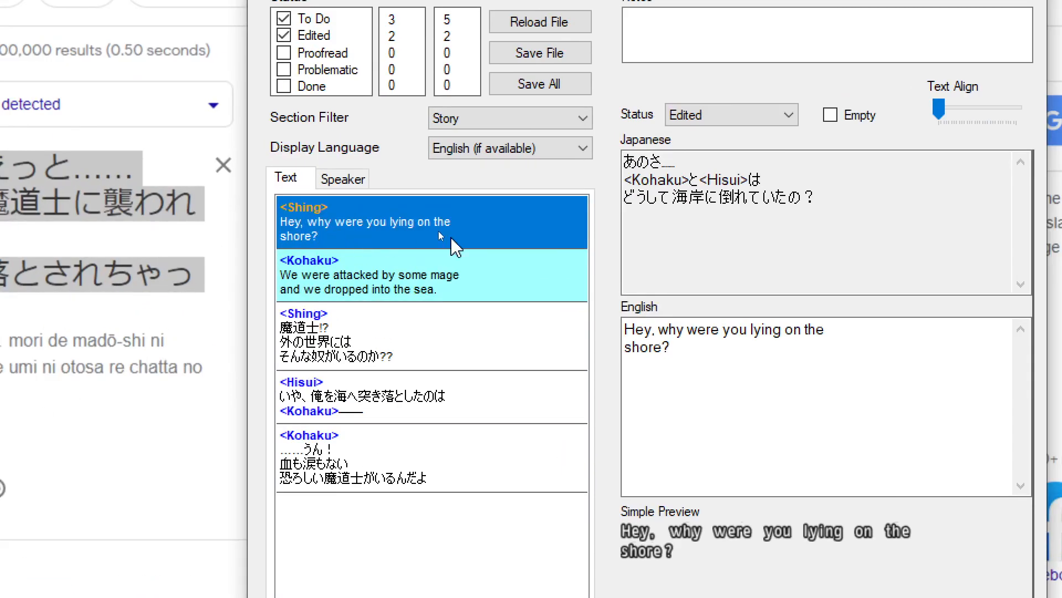
pyautogui.moveTo(789, 372); pyautogui.dragTo(598, 304)
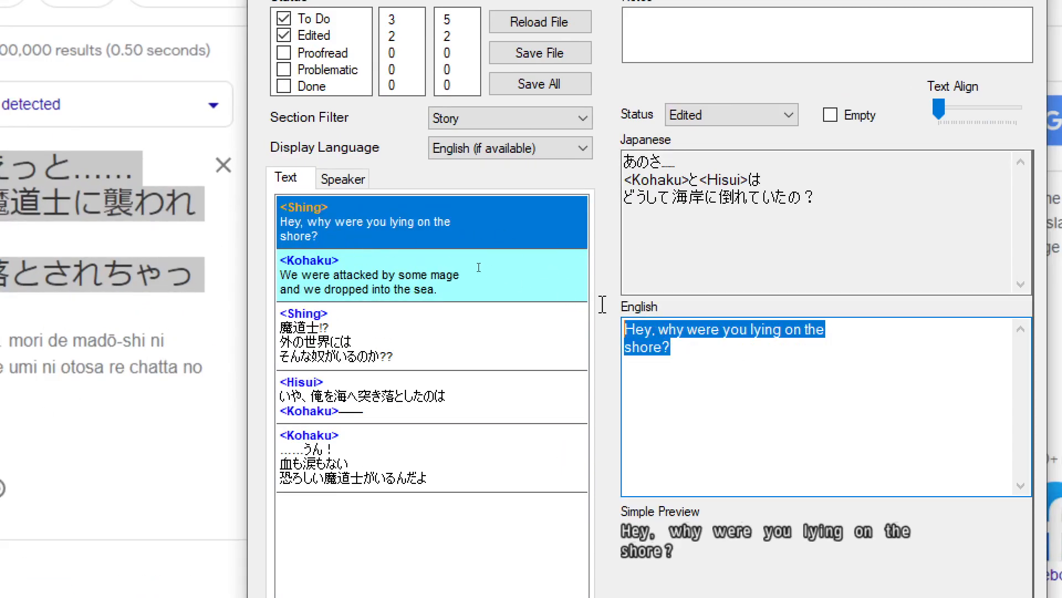
pyautogui.click(835, 374)
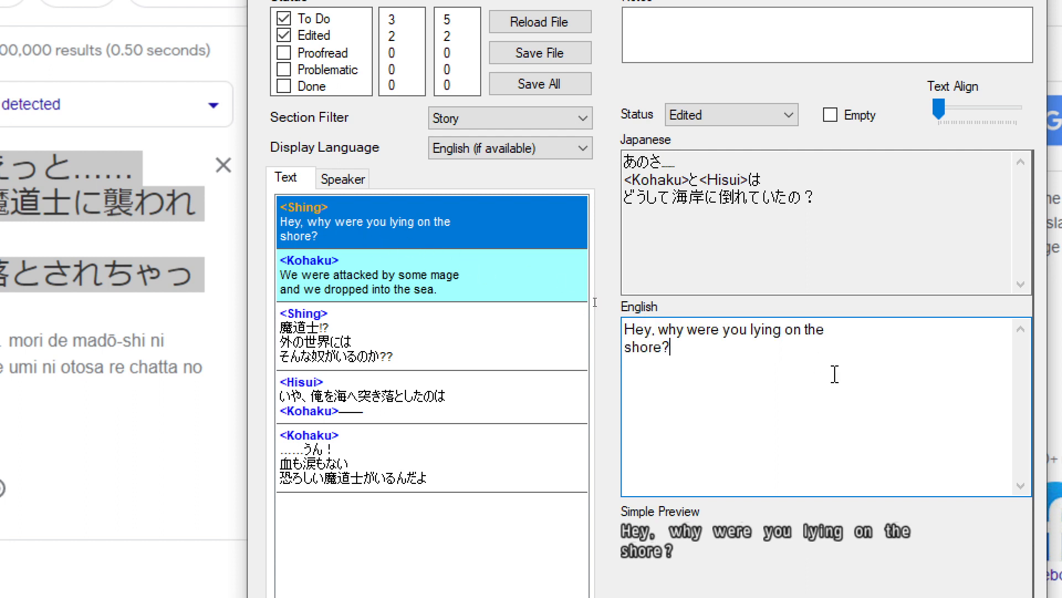
pyautogui.moveTo(755, 378); pyautogui.dragTo(541, 308)
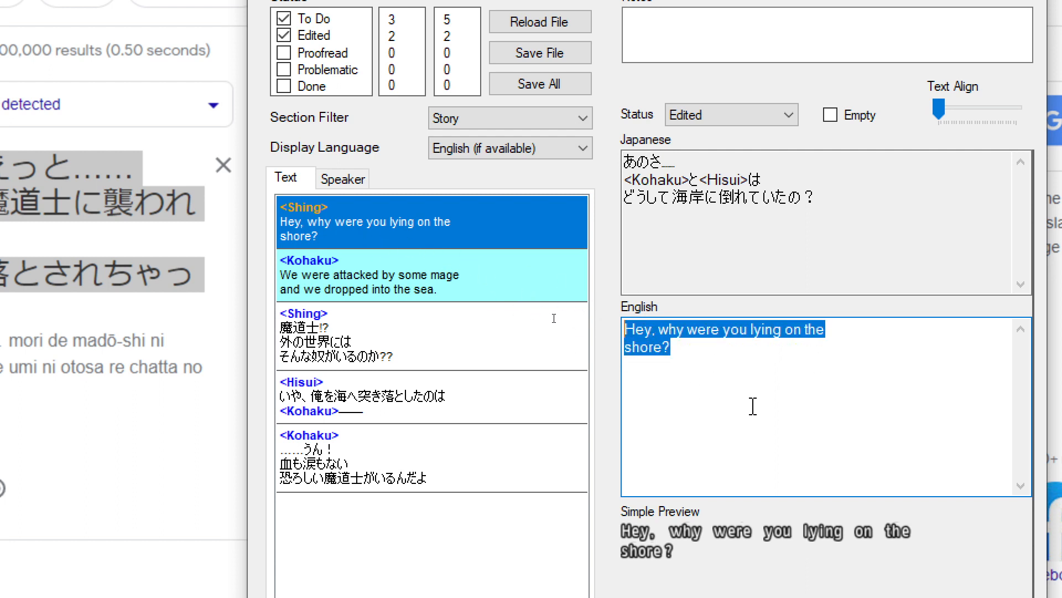
pyautogui.click(710, 363)
# Recheck the Edited lines of Shing and Kohaku and save FC001.xml again.
pyautogui.click(408, 256)
pyautogui.click(380, 343)
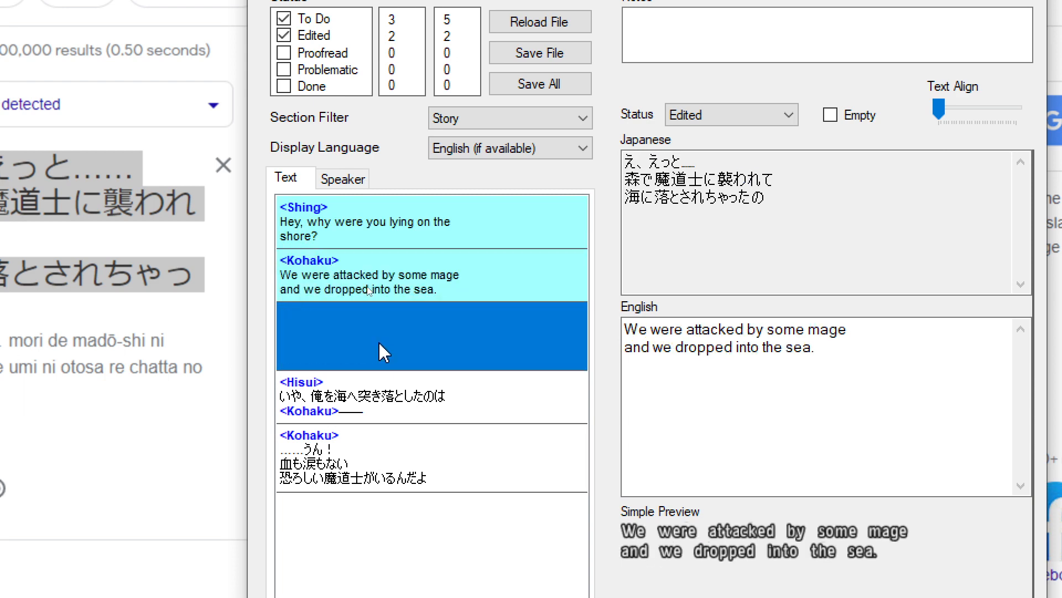
pyautogui.click(353, 228)
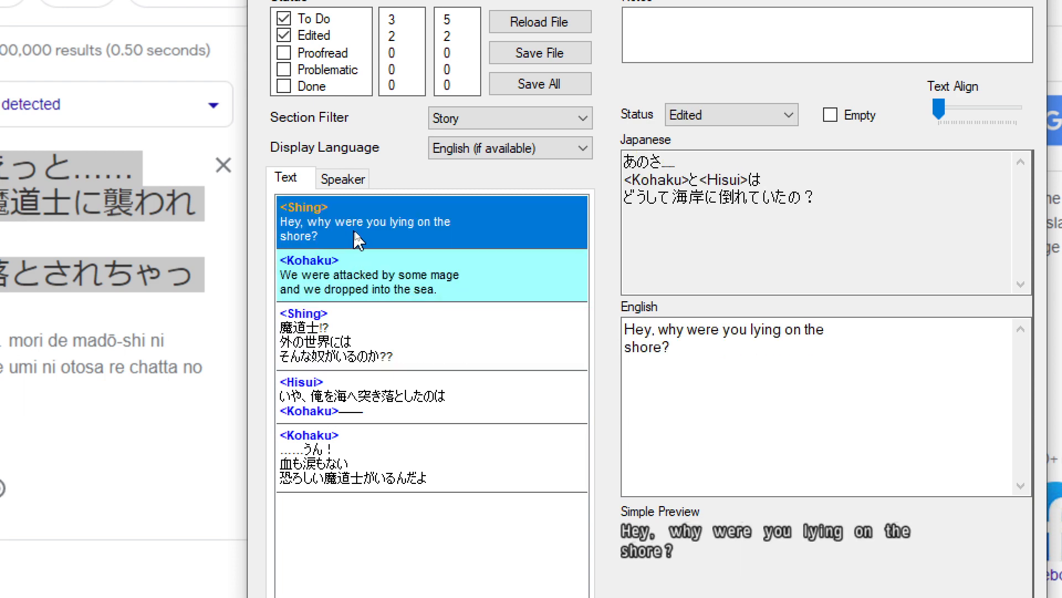
pyautogui.click(383, 251)
pyautogui.click(372, 204)
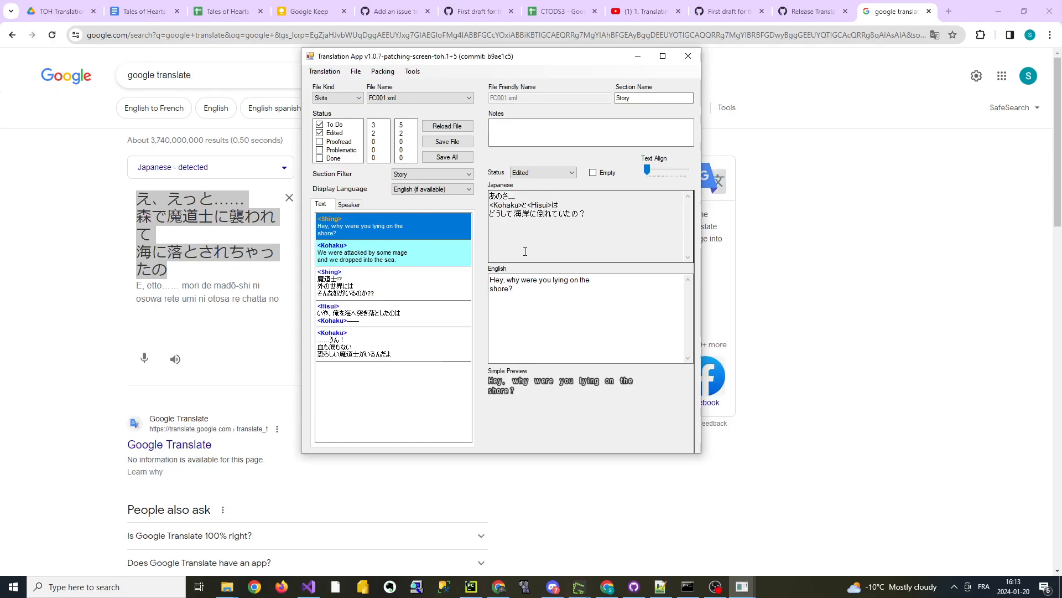
pyautogui.click(449, 142)
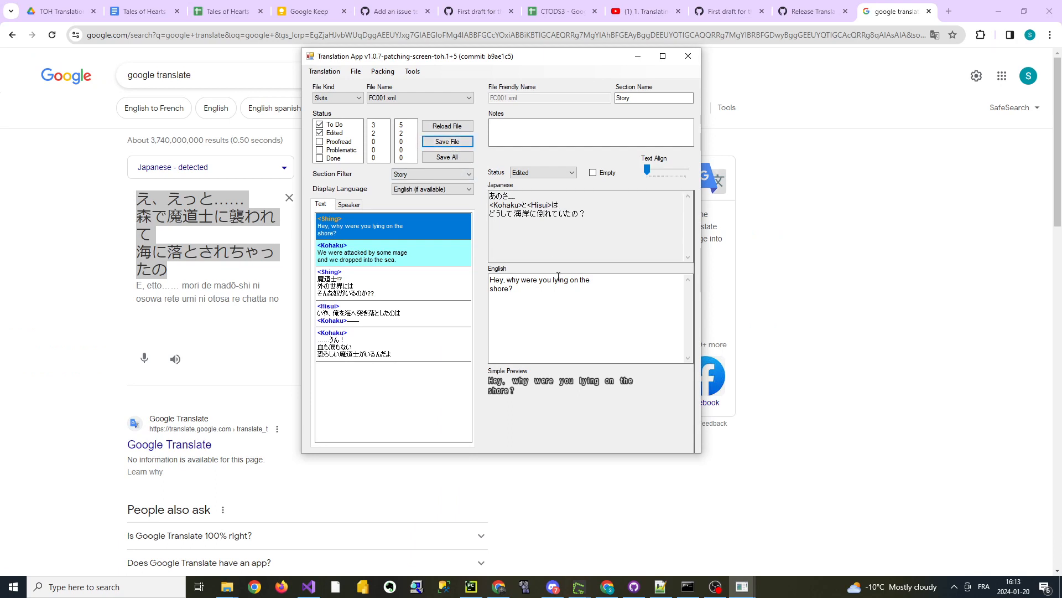
# Switch to GitHub Desktop and check the history and local changes of the Tales-of-Hearts-DS repository.
pyautogui.click(410, 288)
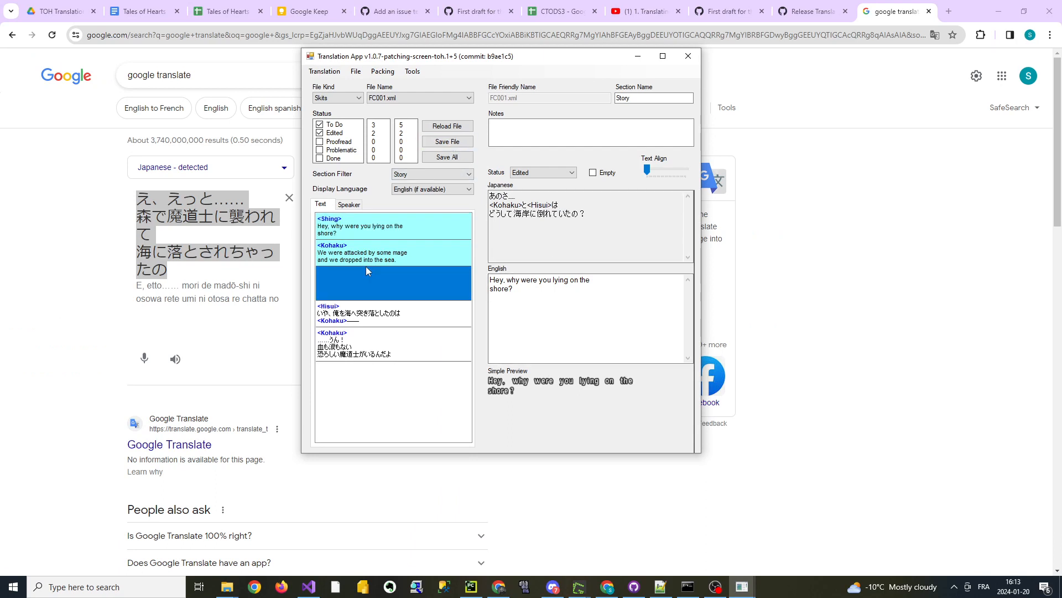
pyautogui.click(635, 588)
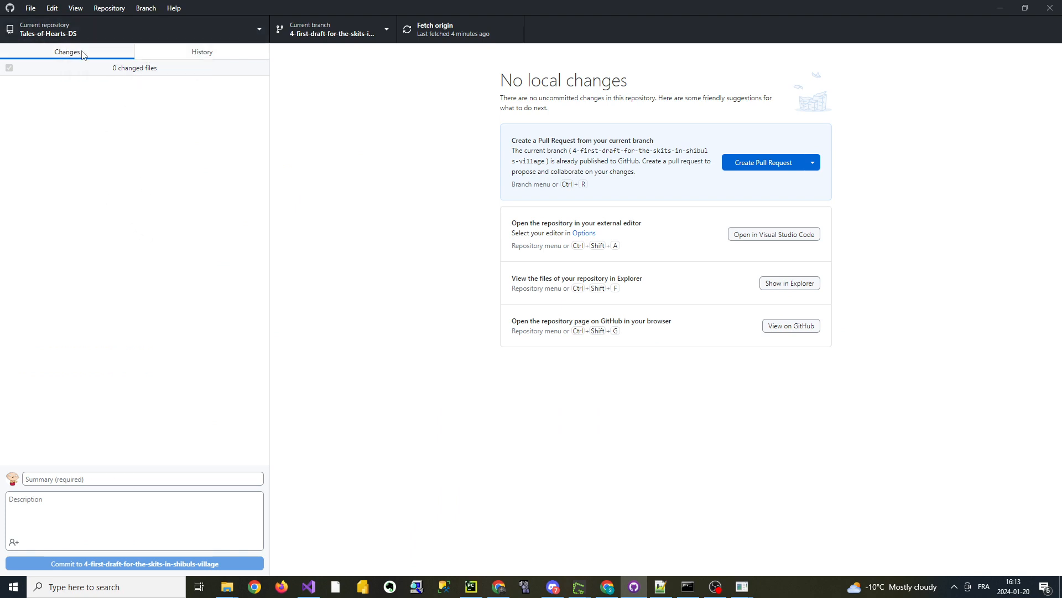
pyautogui.click(185, 53)
pyautogui.click(90, 54)
# Dismiss the finished build console window.
pyautogui.click(687, 586)
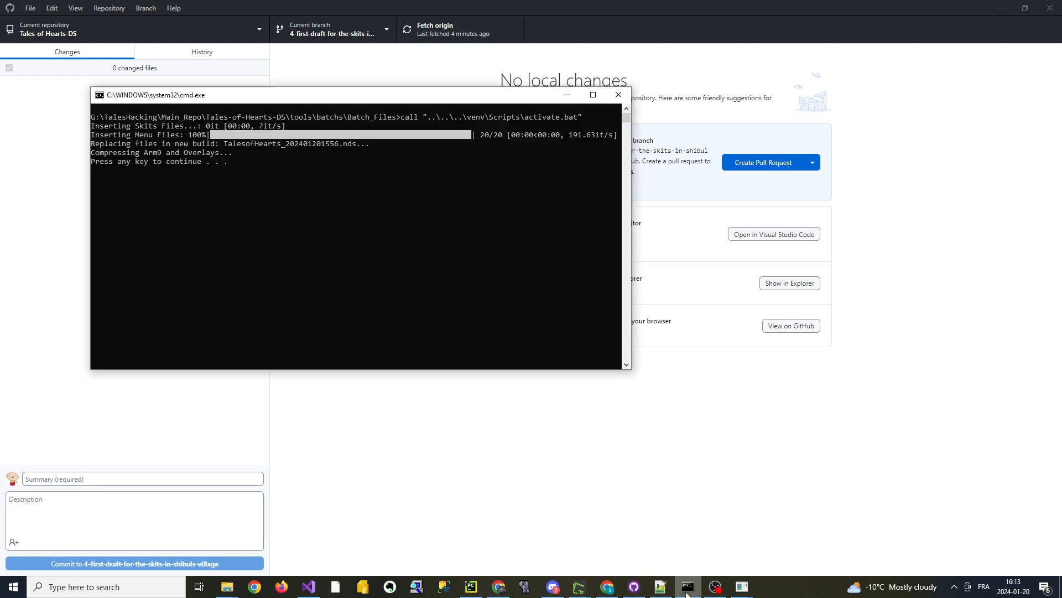
pyautogui.click(359, 250)
pyautogui.press('Return')
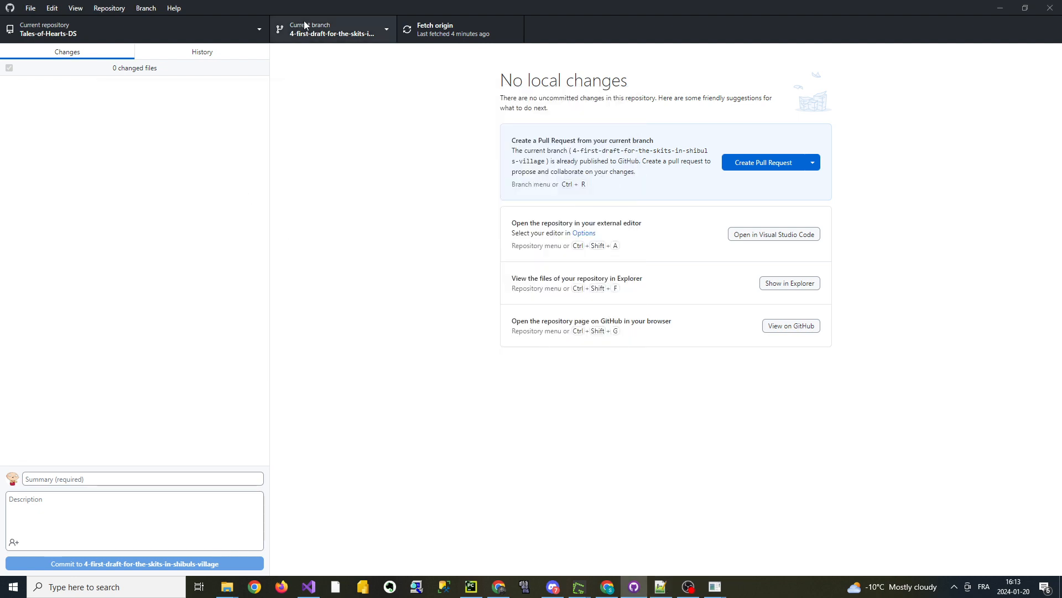
# In the Translation App, load G:\TalesHacking\Tales-of-Hearts-project\Tales-of-Hearts-DS as a new TOH folder.
pyautogui.moveTo(715, 587)
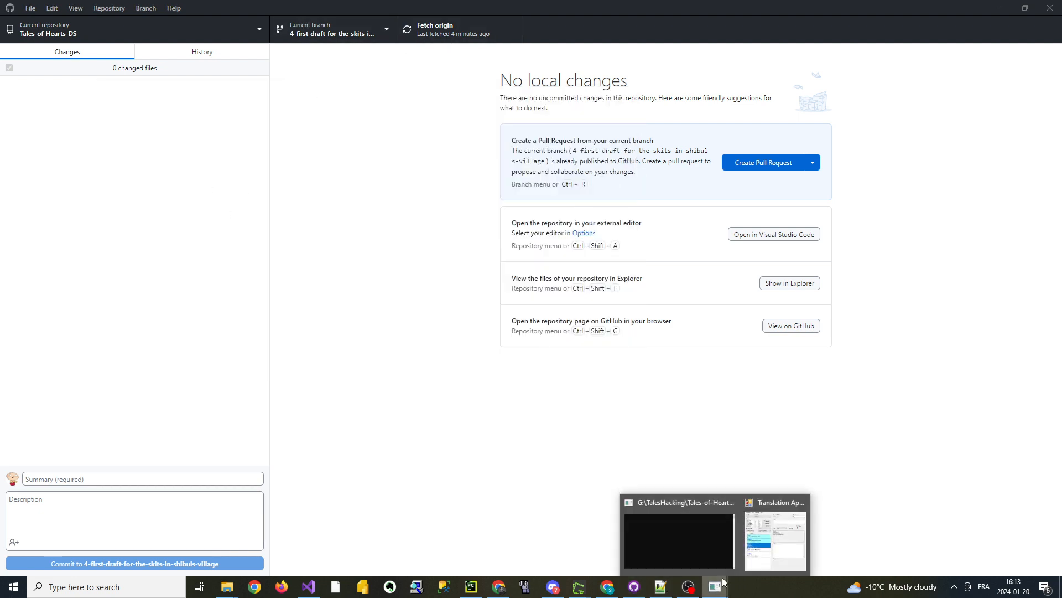
pyautogui.click(757, 515)
pyautogui.click(324, 71)
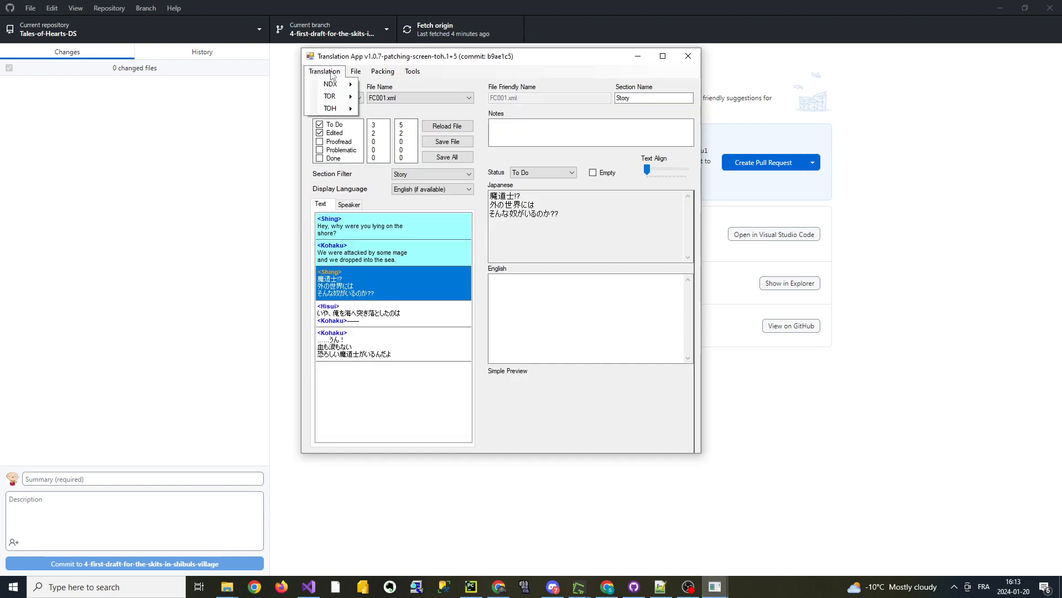
pyautogui.moveTo(344, 109)
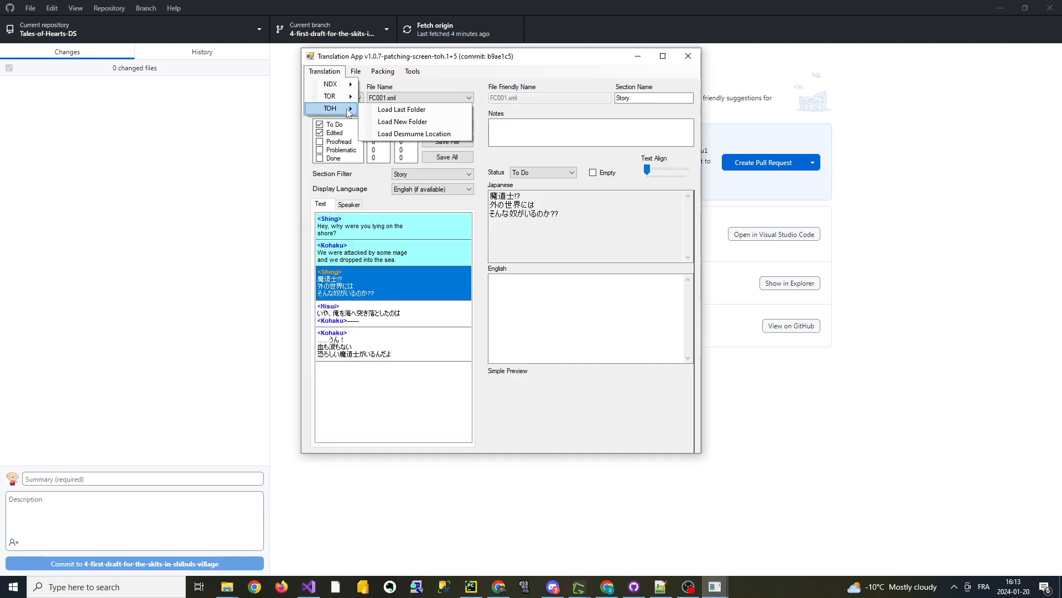
pyautogui.click(416, 120)
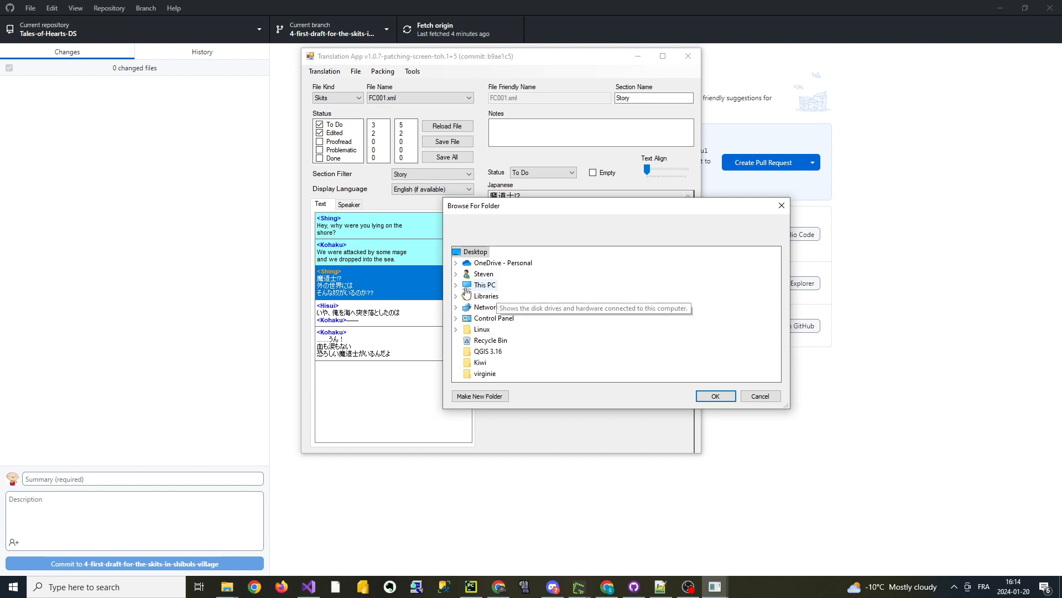
pyautogui.scroll(-5, 612, 306)
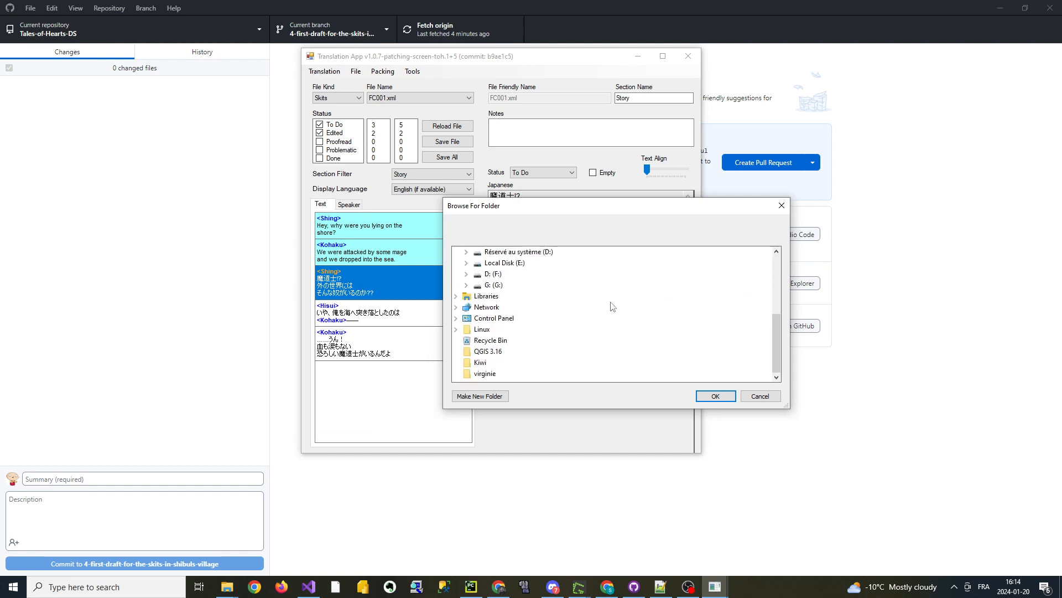
pyautogui.click(466, 285)
pyautogui.scroll(-15, 574, 315)
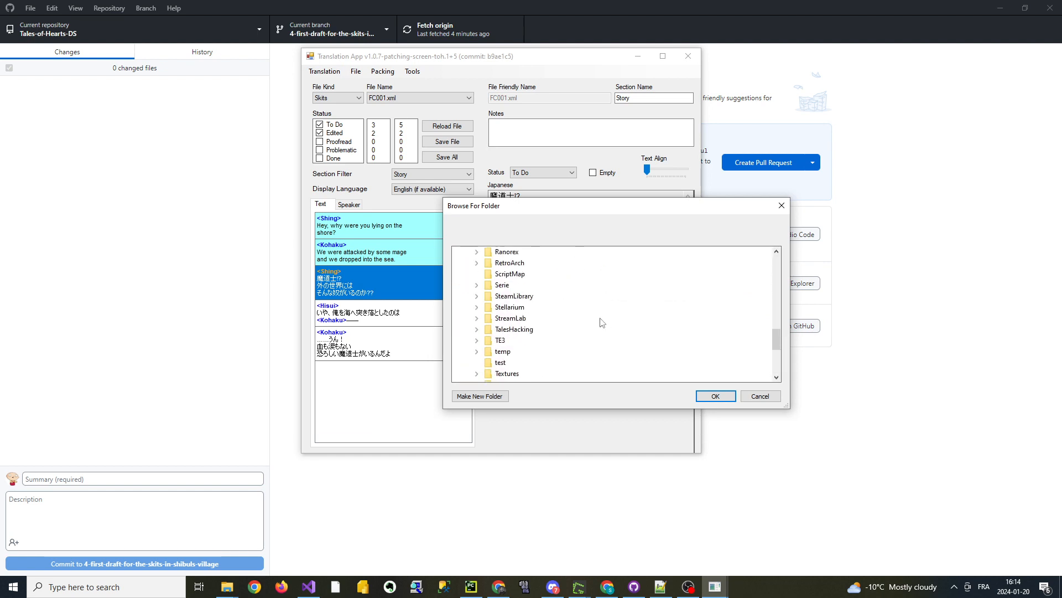
pyautogui.scroll(-1, 601, 320)
pyautogui.doubleClick(488, 301)
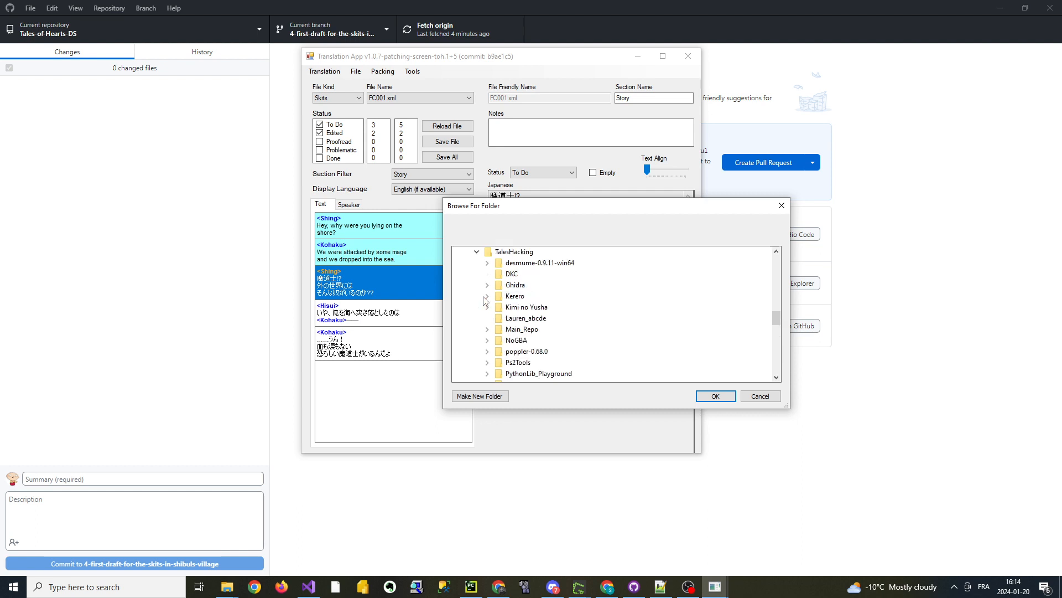
pyautogui.scroll(-5, 578, 335)
pyautogui.scroll(-2, 592, 321)
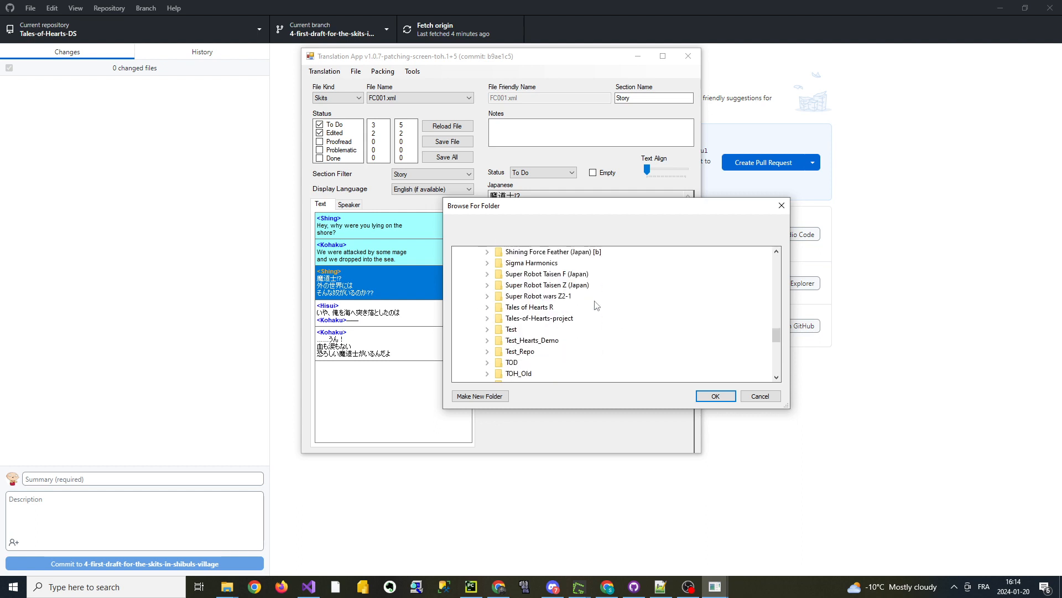
pyautogui.doubleClick(541, 319)
pyautogui.doubleClick(547, 329)
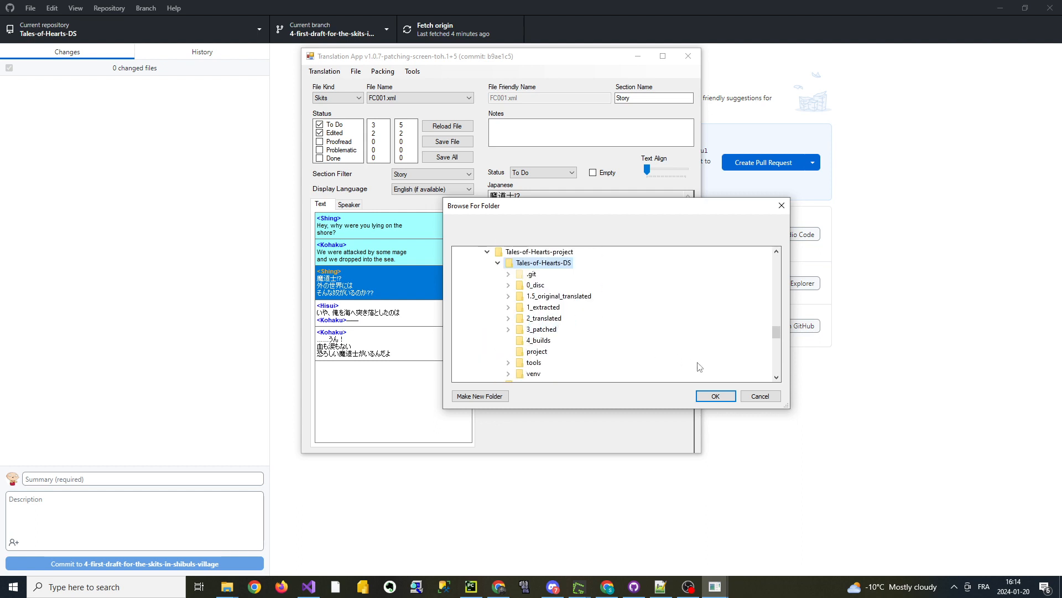
pyautogui.click(714, 396)
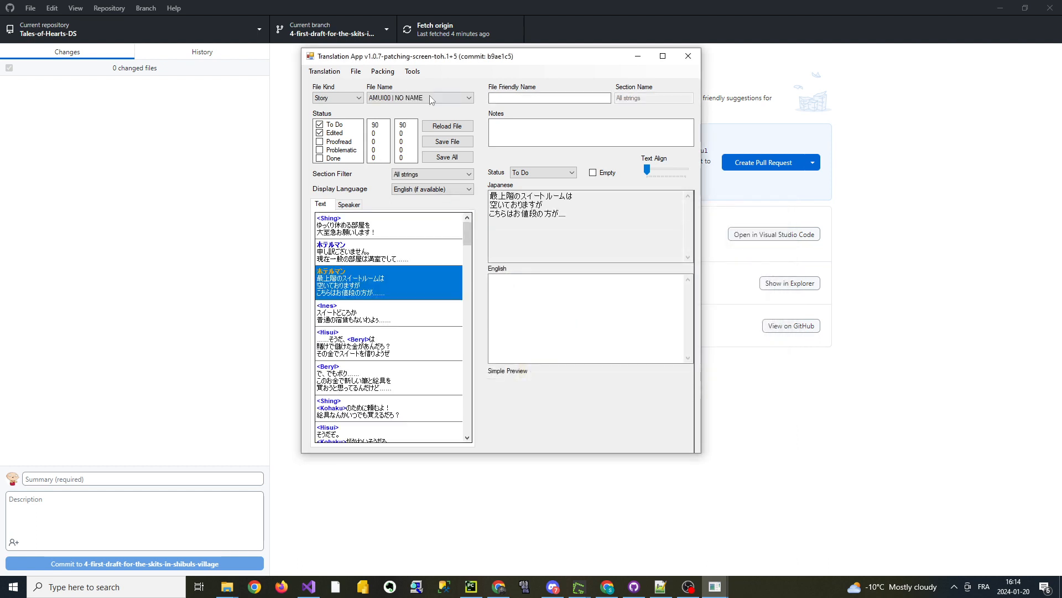
# Open the skit file FC001.xml from the loaded folder and check the translated lines of Shing and Kohaku.
pyautogui.click(354, 98)
pyautogui.click(332, 115)
pyautogui.click(432, 98)
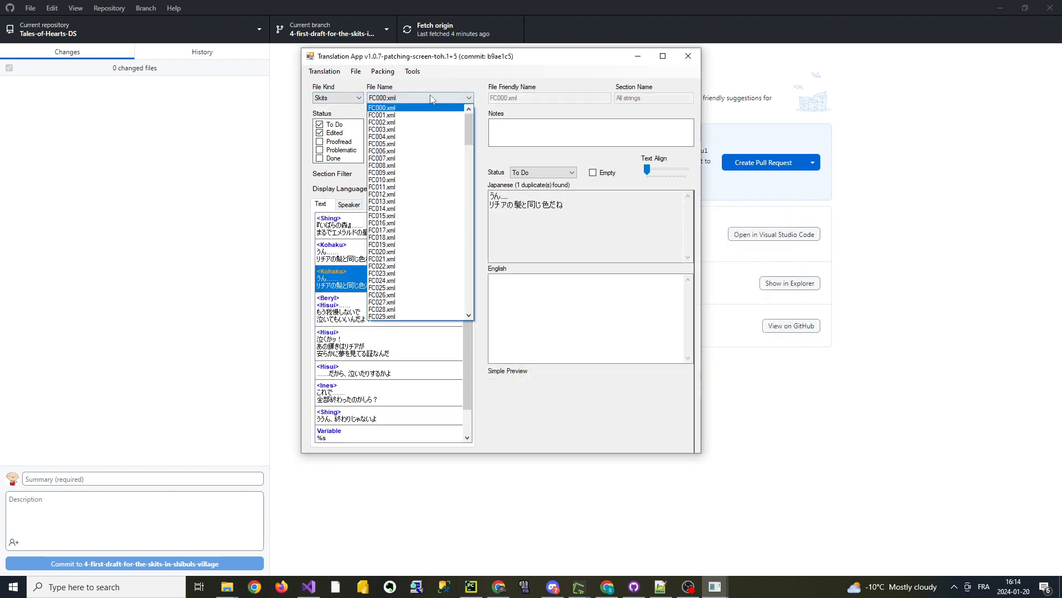
pyautogui.click(385, 115)
pyautogui.click(367, 257)
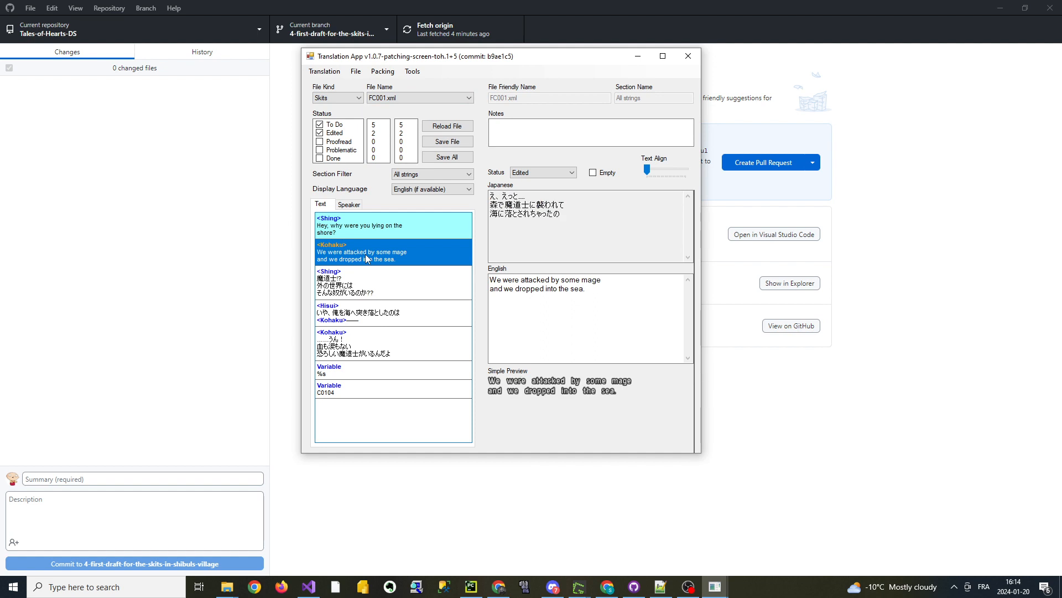
pyautogui.click(360, 234)
pyautogui.click(374, 255)
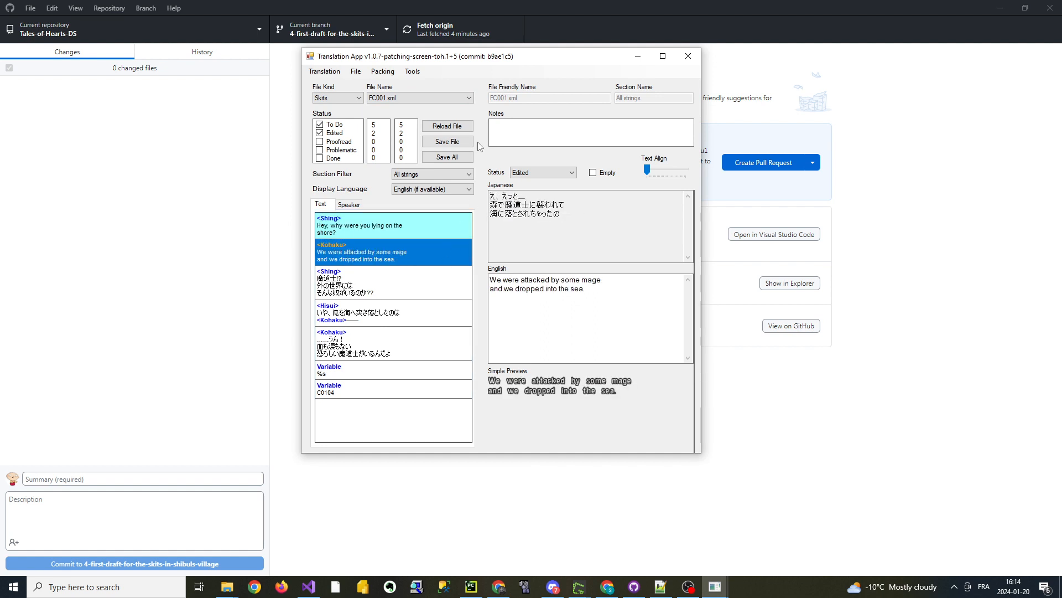
# Save FC001.xml and write all the loaded files to XML.
pyautogui.click(456, 143)
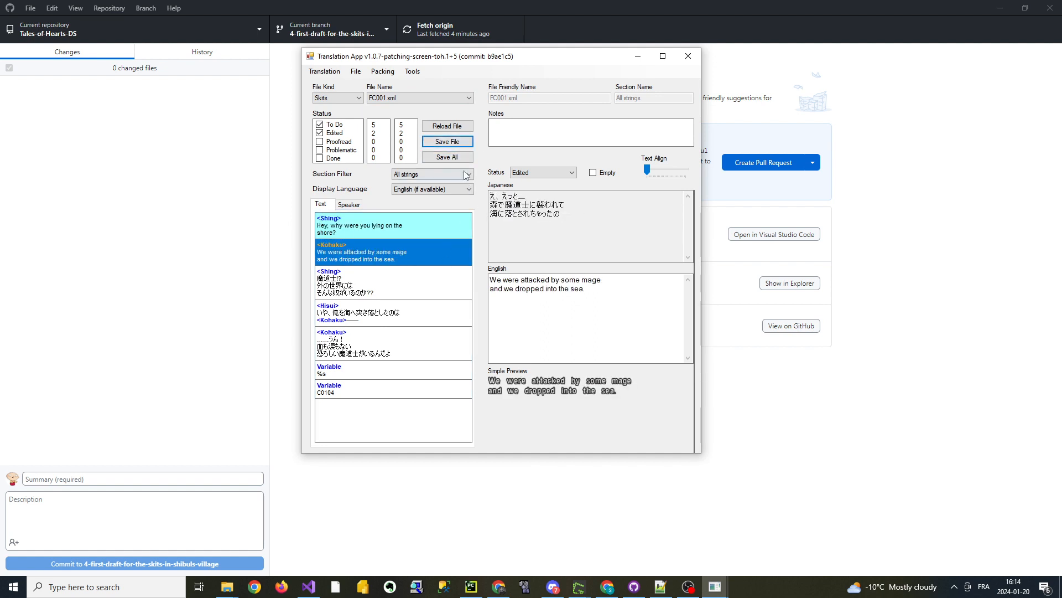
pyautogui.click(455, 157)
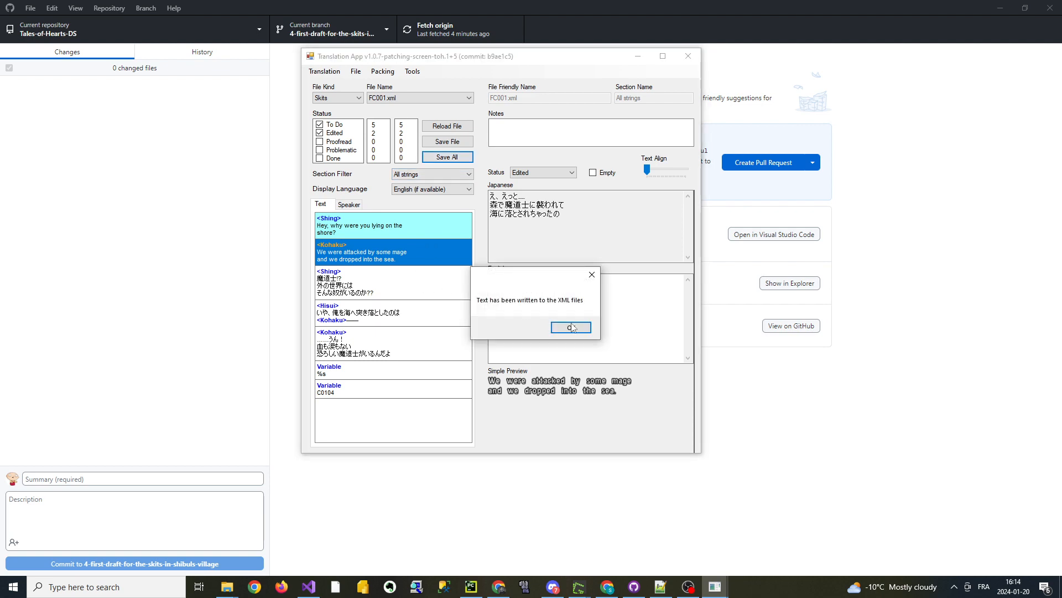
pyautogui.click(571, 327)
# Return to GitHub Desktop and recheck the Tales-of-Hearts-DS repository for changed files after the save.
pyautogui.click(88, 177)
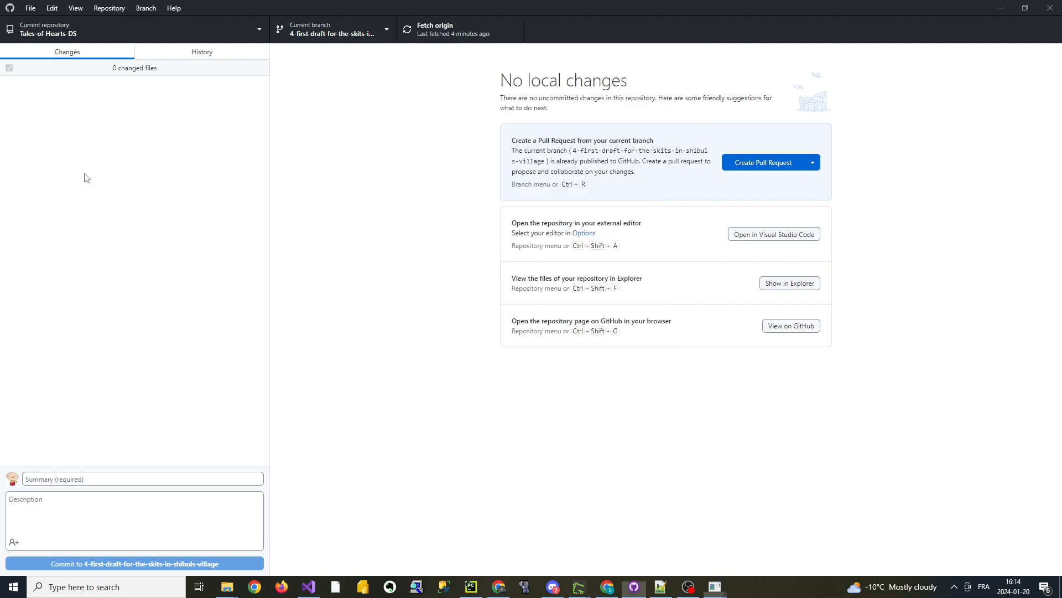
pyautogui.click(202, 52)
pyautogui.click(67, 51)
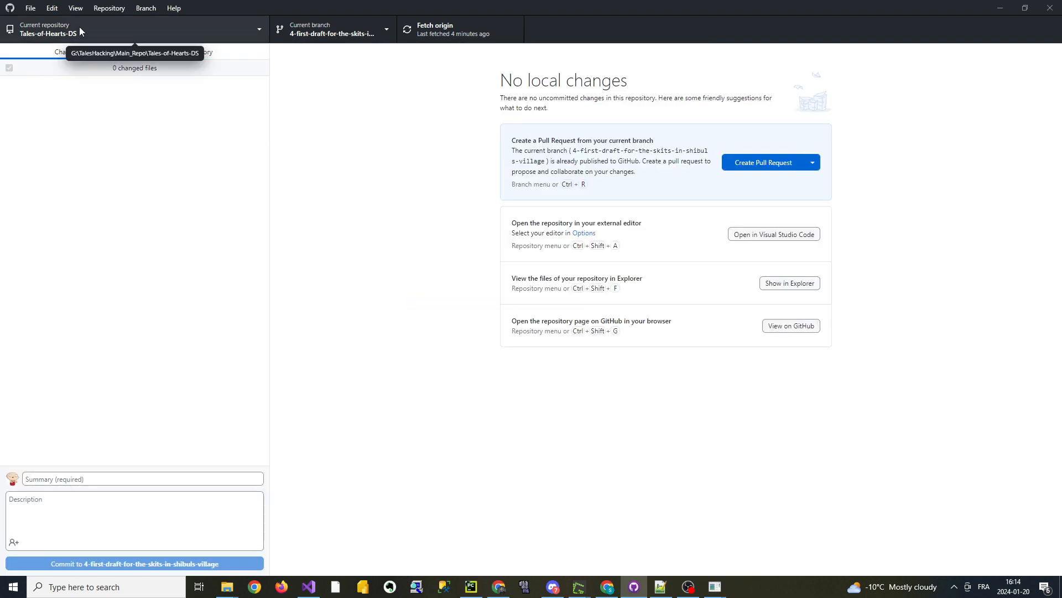
# In File Explorer, open the 2_translated\skits folder of Tales-of-Hearts-DS inside the Tales-of-Hearts-project folder.
pyautogui.moveTo(226, 586)
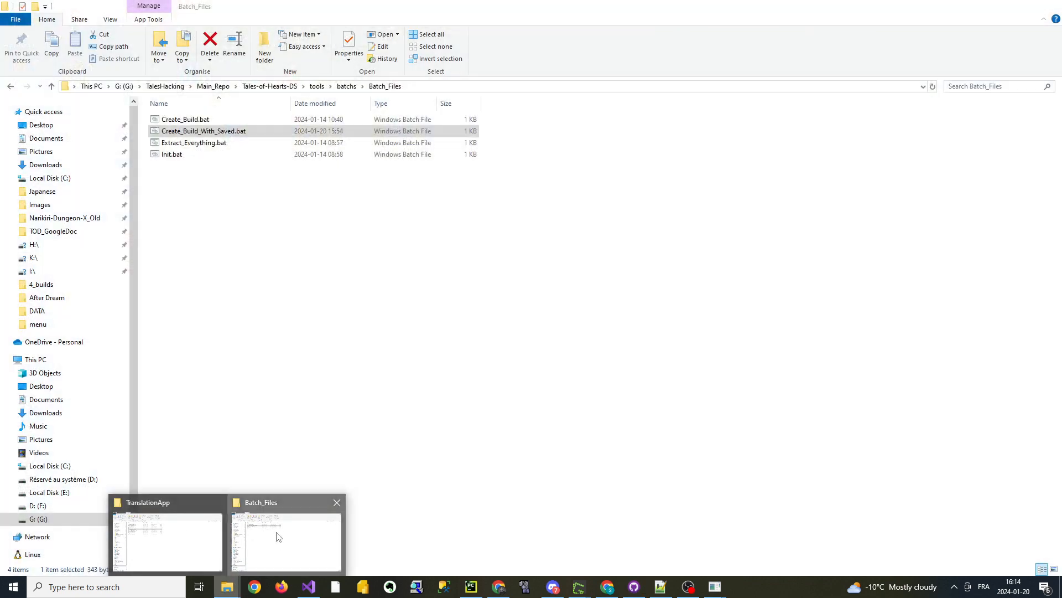
pyautogui.click(281, 538)
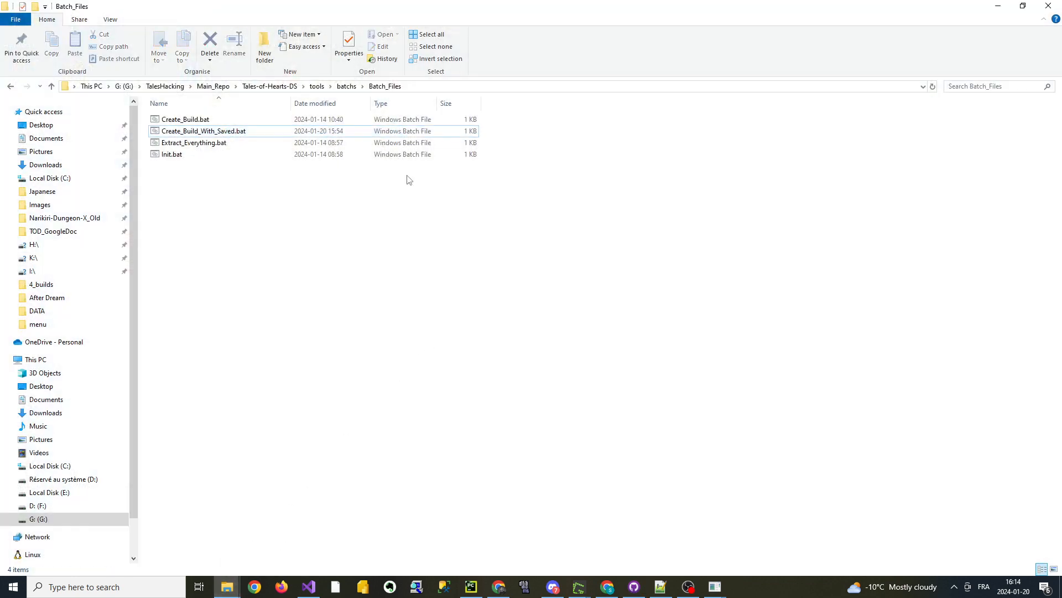
pyautogui.click(216, 86)
pyautogui.click(165, 86)
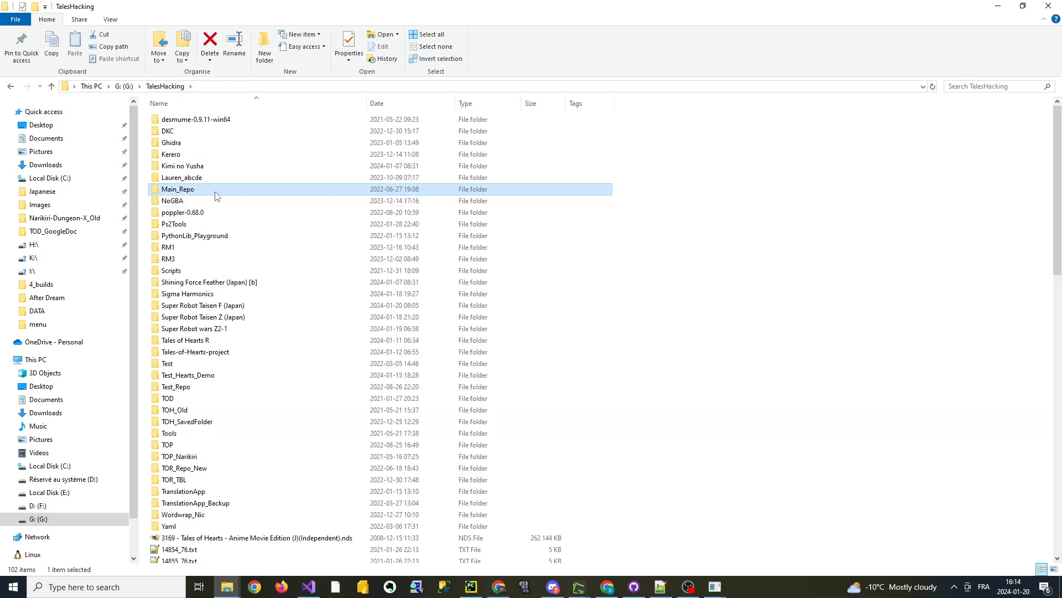
pyautogui.click(222, 363)
pyautogui.doubleClick(222, 350)
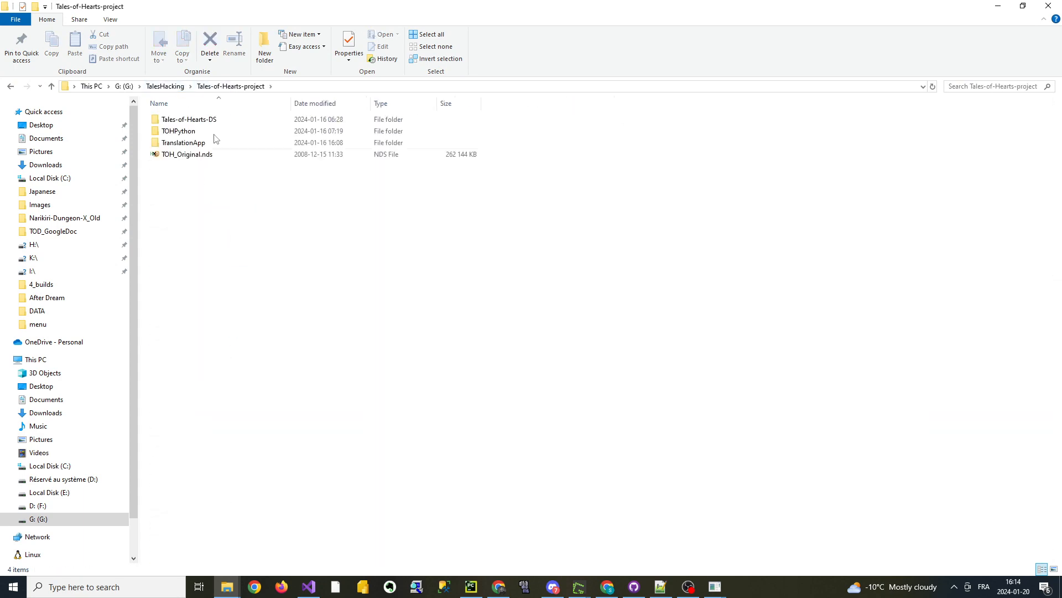
pyautogui.doubleClick(214, 120)
pyautogui.click(212, 167)
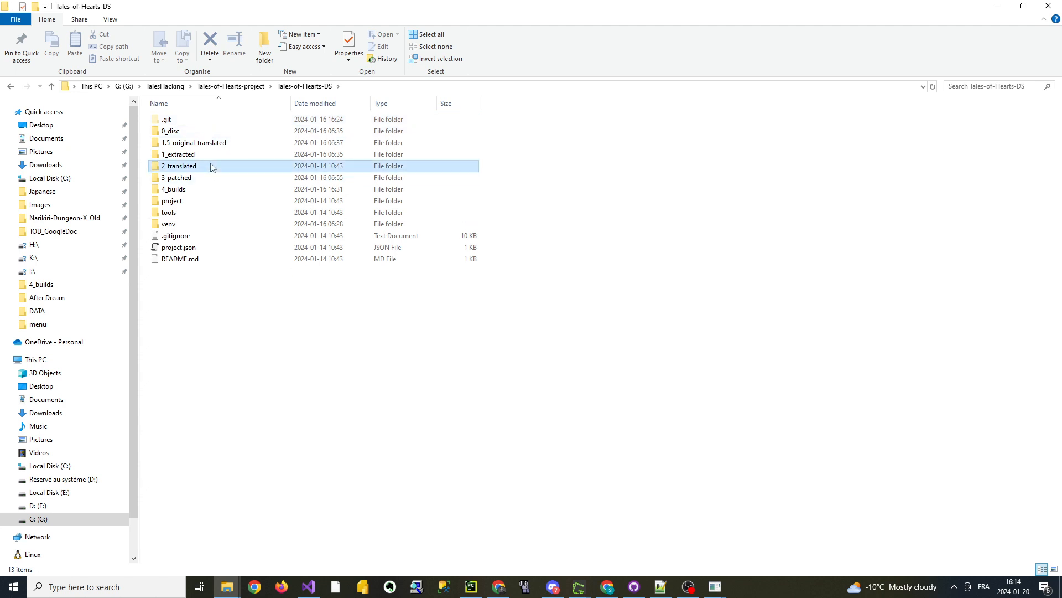
pyautogui.doubleClick(212, 167)
pyautogui.doubleClick(202, 132)
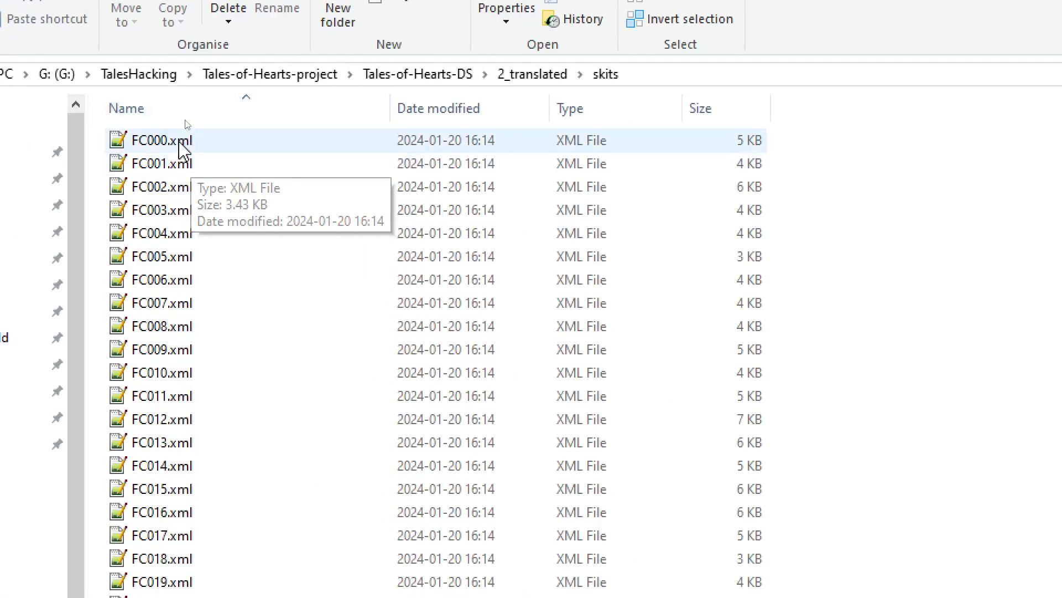
# Open FC001.xml in Notepad++, reloading the modified Arm9.xml, and examine the English text and status of the first two Story entries.
pyautogui.click(179, 142)
pyautogui.doubleClick(195, 169)
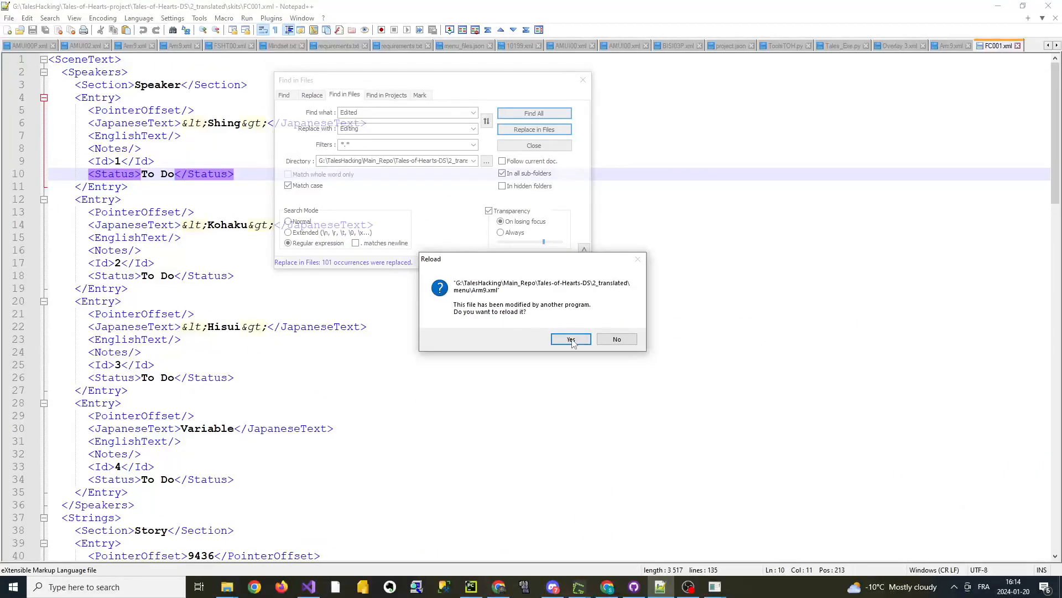
pyautogui.click(571, 339)
pyautogui.scroll(-6, 346, 208)
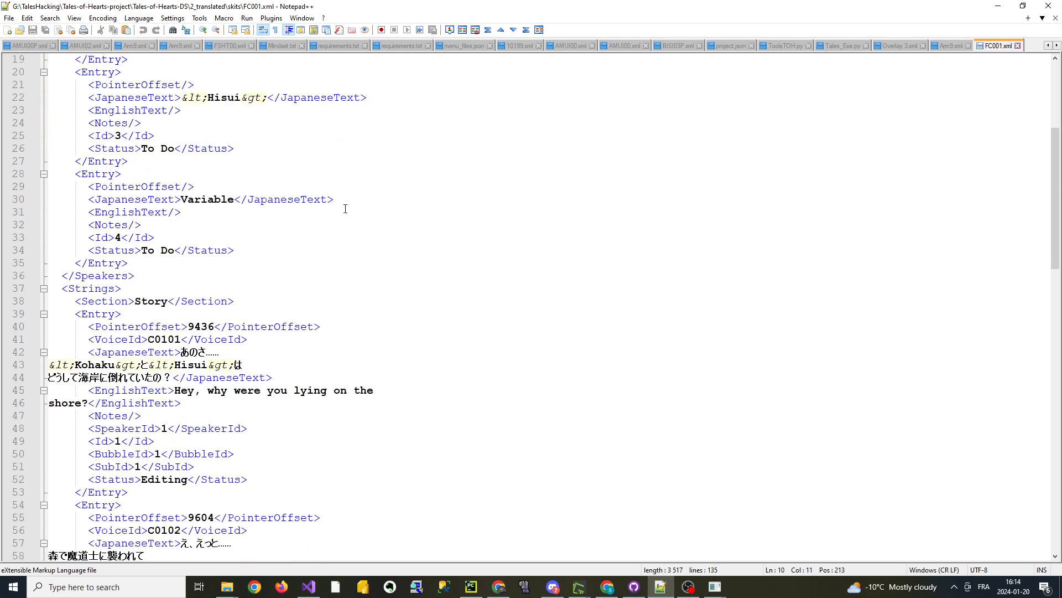
pyautogui.scroll(-3, 338, 209)
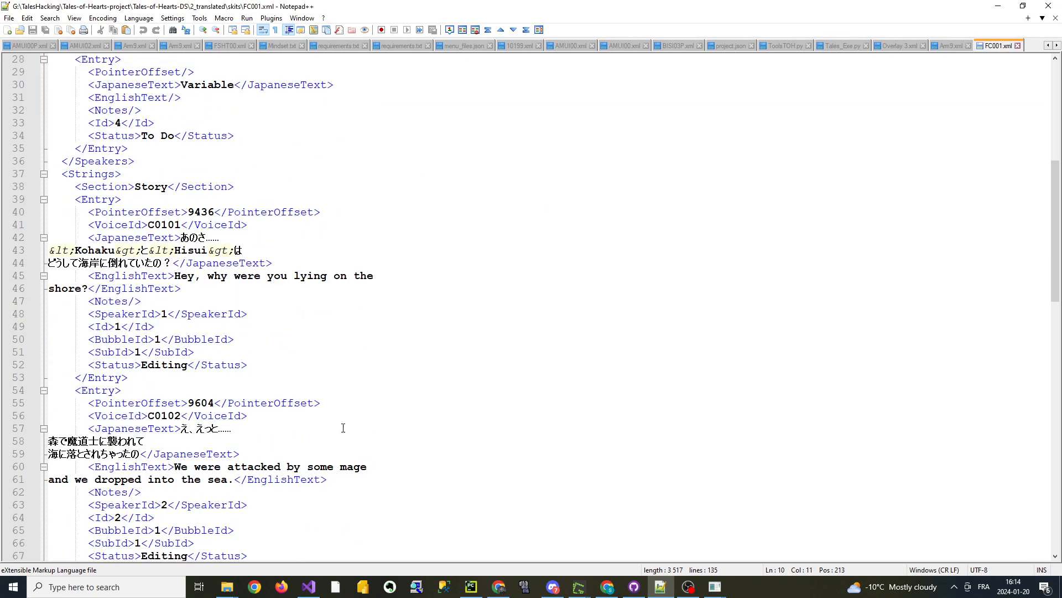
pyautogui.moveTo(380, 480); pyautogui.dragTo(190, 271)
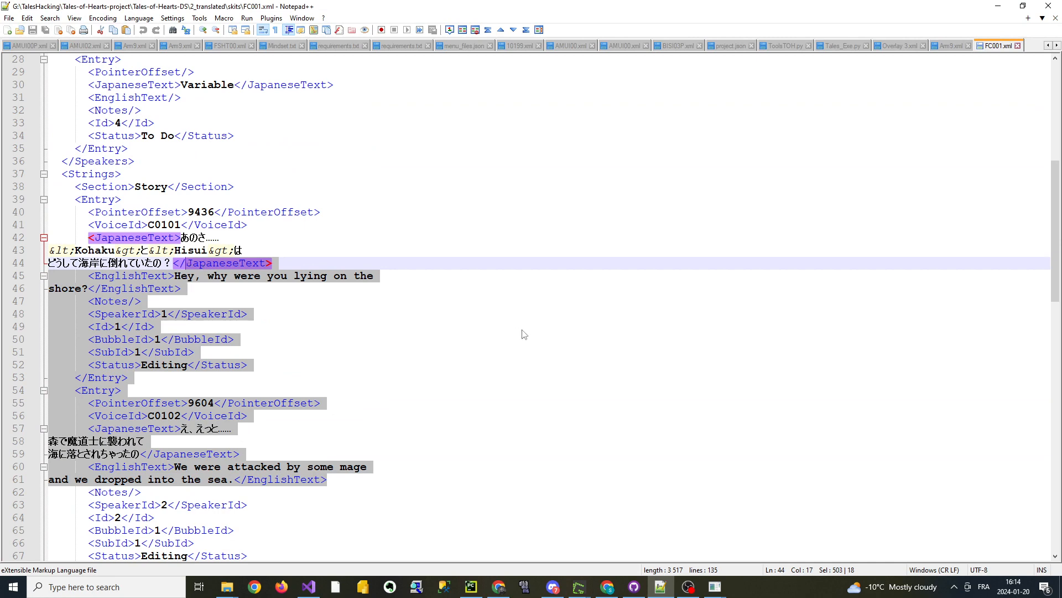
pyautogui.click(524, 335)
# In GitHub Desktop, check out the main branch and switch back to 4-first-draft-for-the-skits-in-shibuls-village.
pyautogui.click(634, 587)
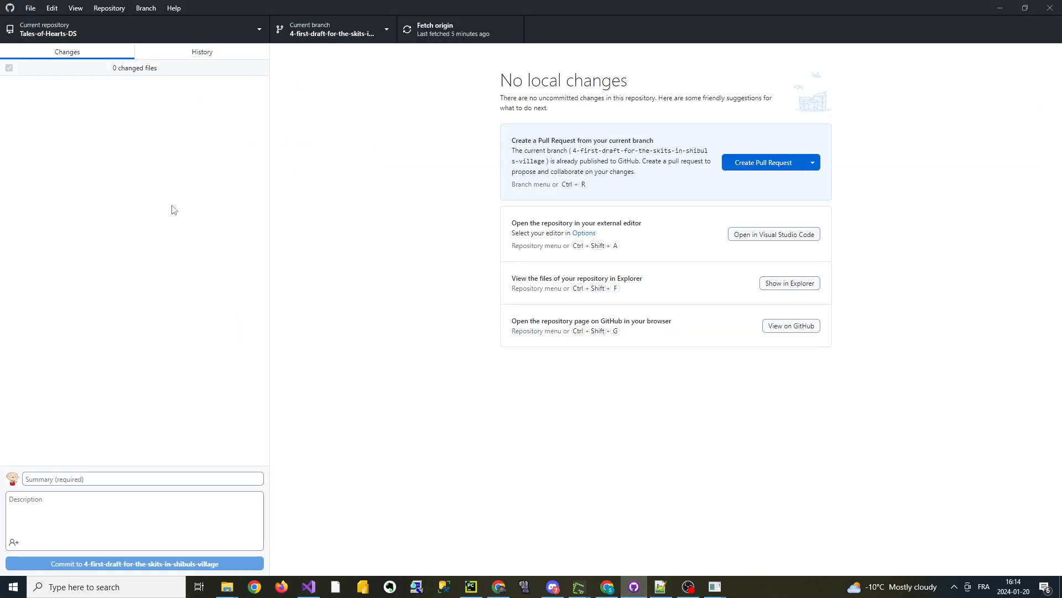
pyautogui.click(354, 31)
pyautogui.click(313, 115)
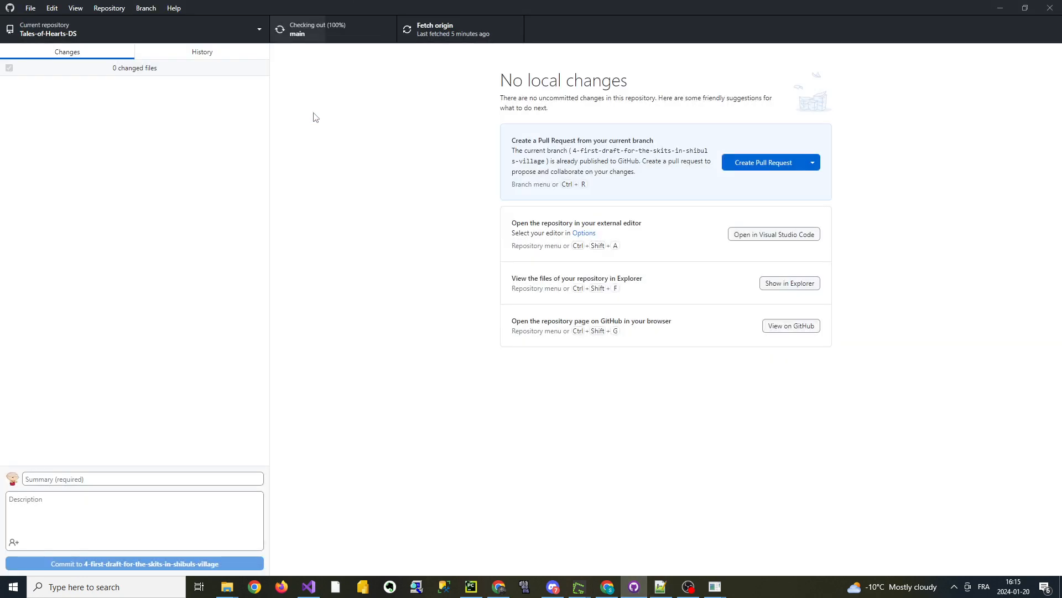
pyautogui.click(317, 31)
pyautogui.click(330, 141)
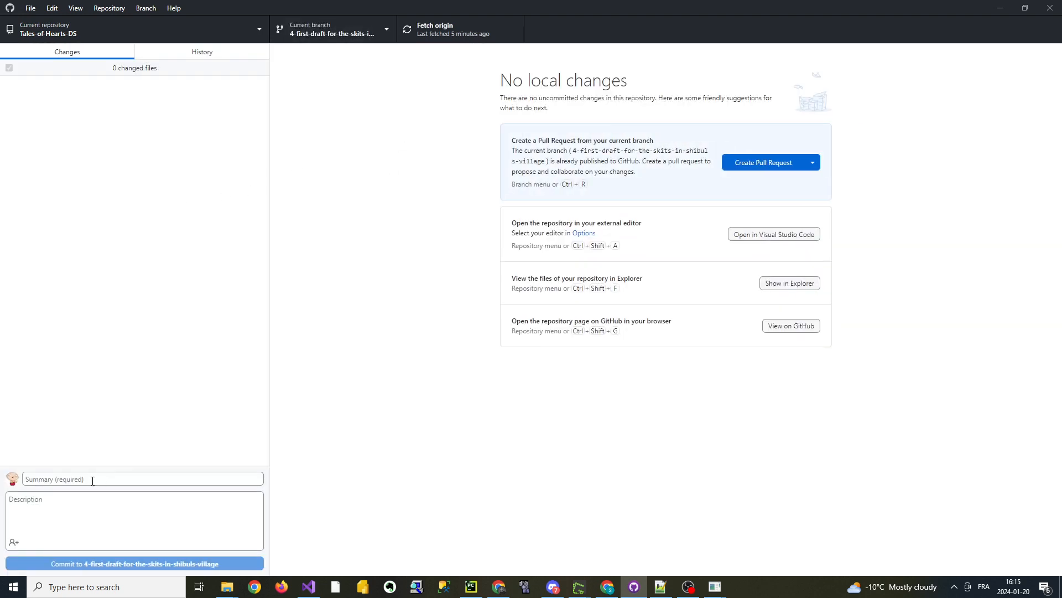
# Show the commit history of the skits draft branch.
pyautogui.click(139, 50)
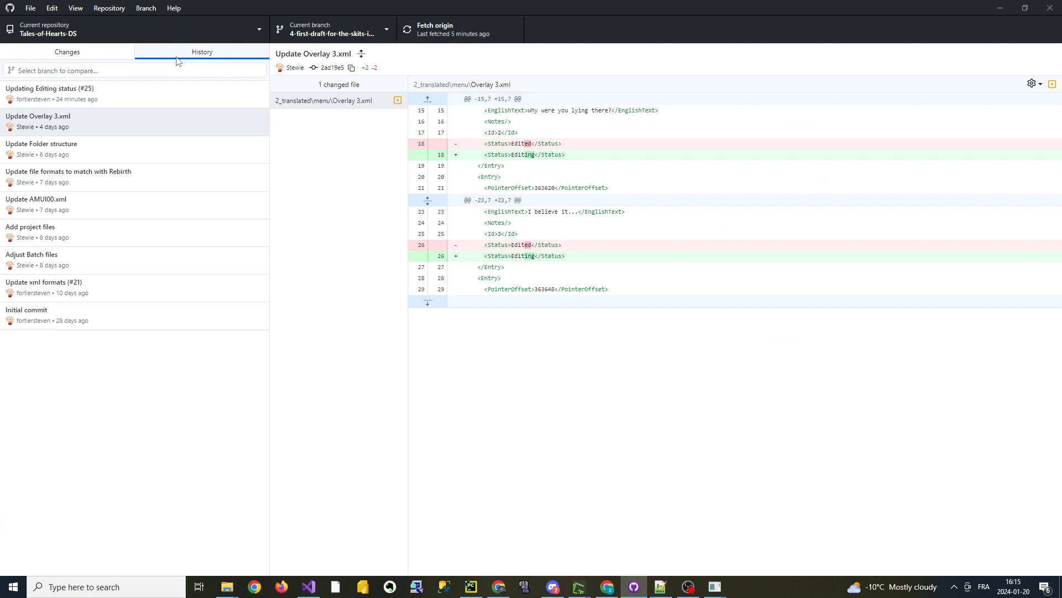
# Switch to the Tales-of-Hearts-DS repository stored in G:\TalesHacking\Tales-of-Hearts-project and show the uncommitted changes of 2_translated\menu\Consumables.xml.
pyautogui.click(98, 56)
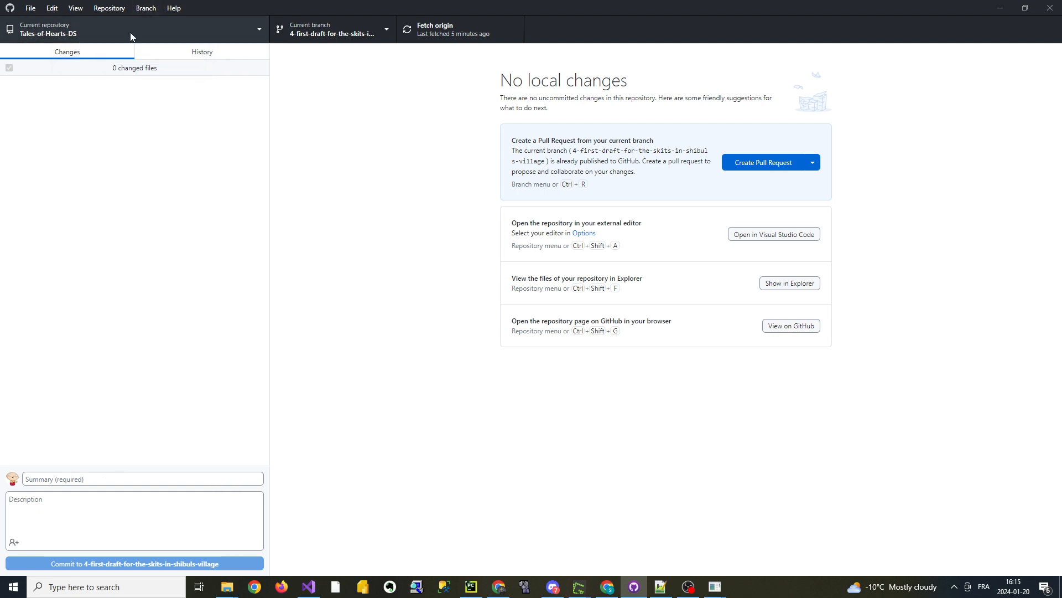
pyautogui.click(130, 32)
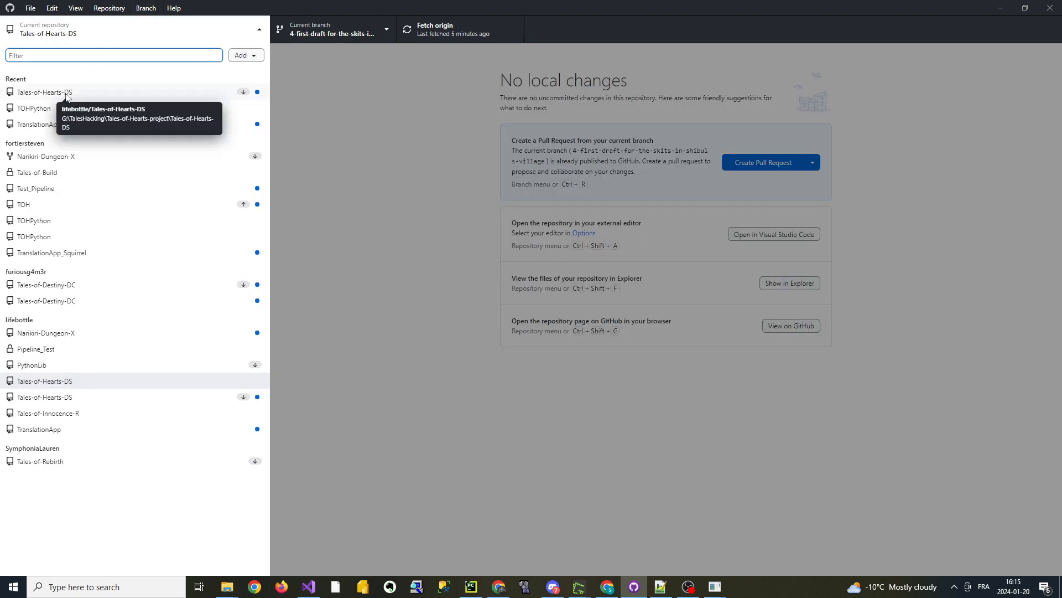
pyautogui.click(316, 103)
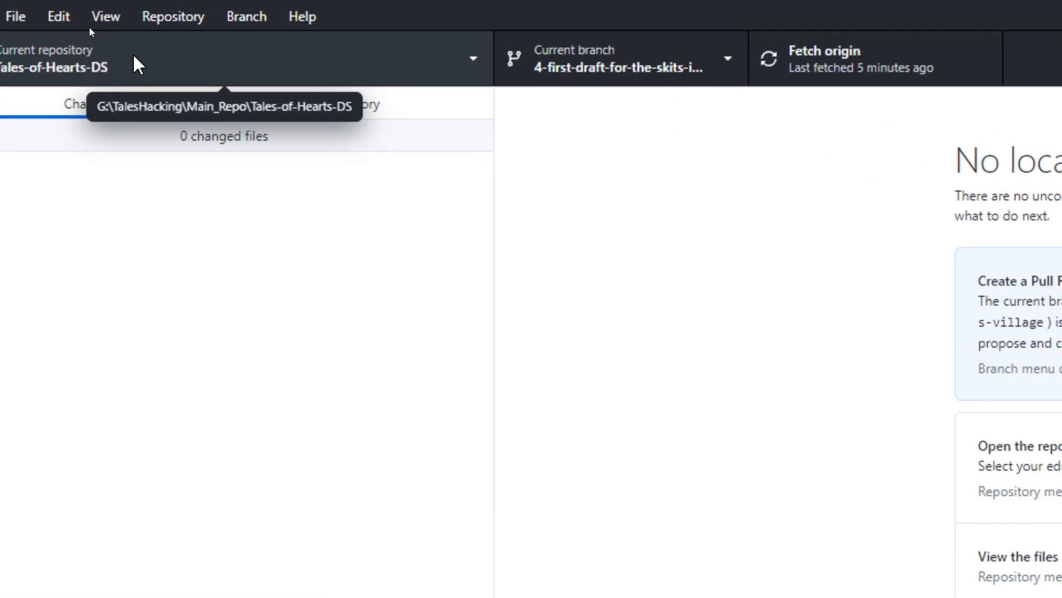
pyautogui.click(200, 73)
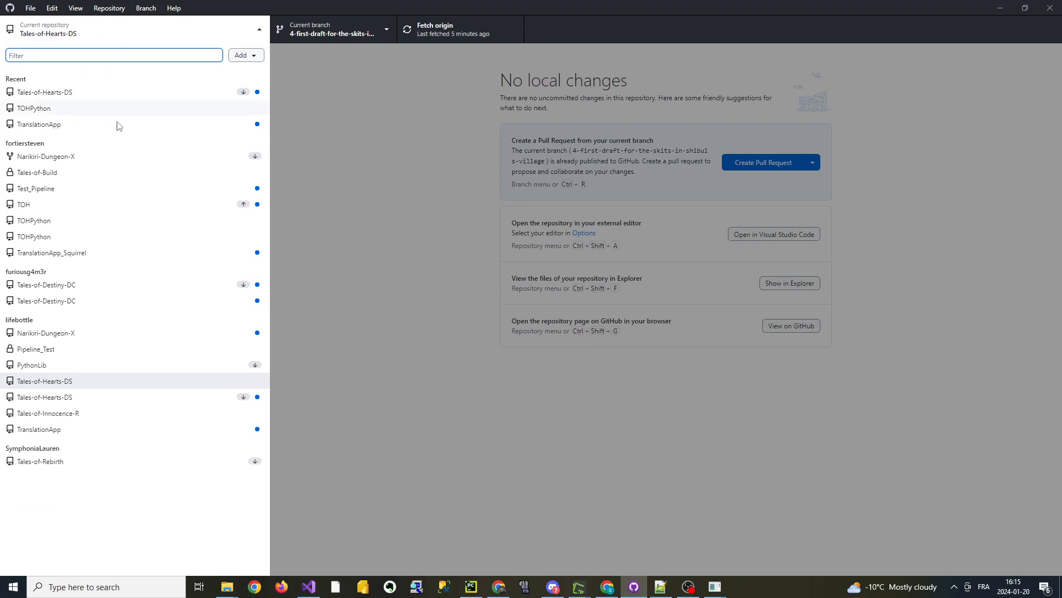
pyautogui.click(59, 92)
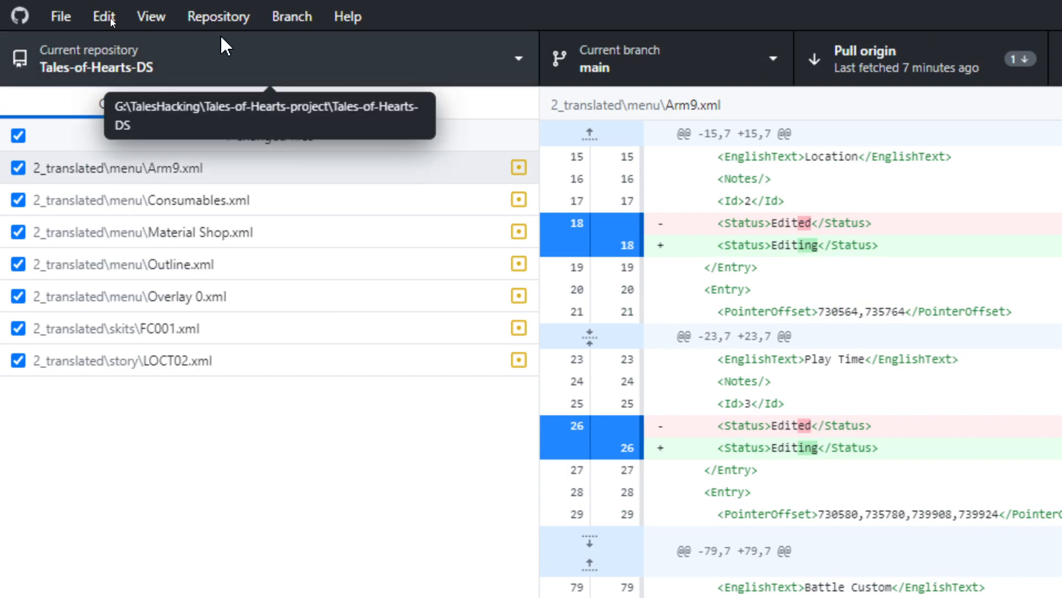
pyautogui.click(235, 196)
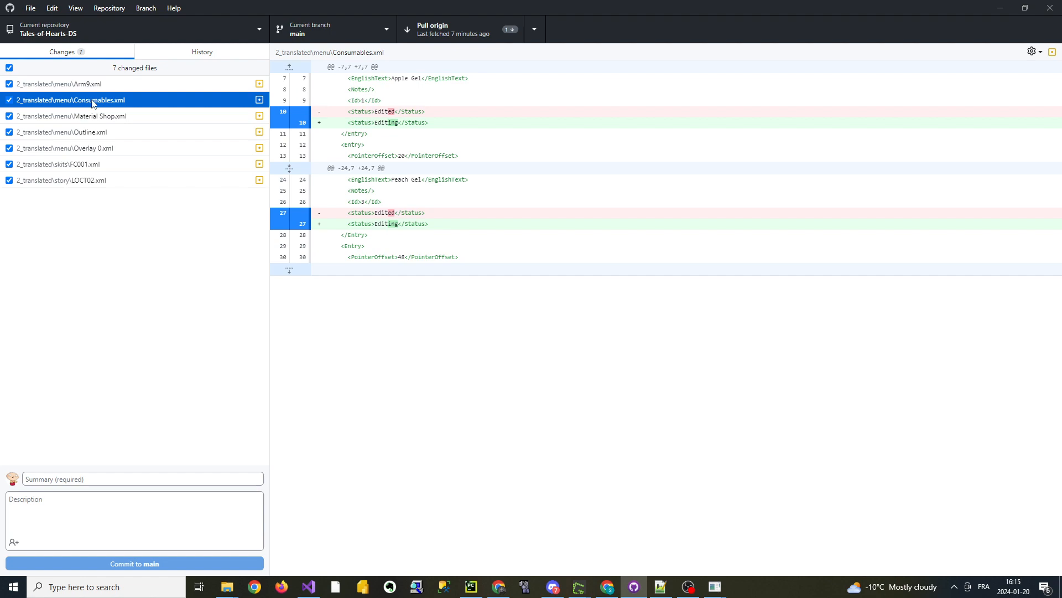
# Discard the uncommitted changes in all modified files of Tales-of-Hearts-DS and pull main from origin.
pyautogui.click(182, 298)
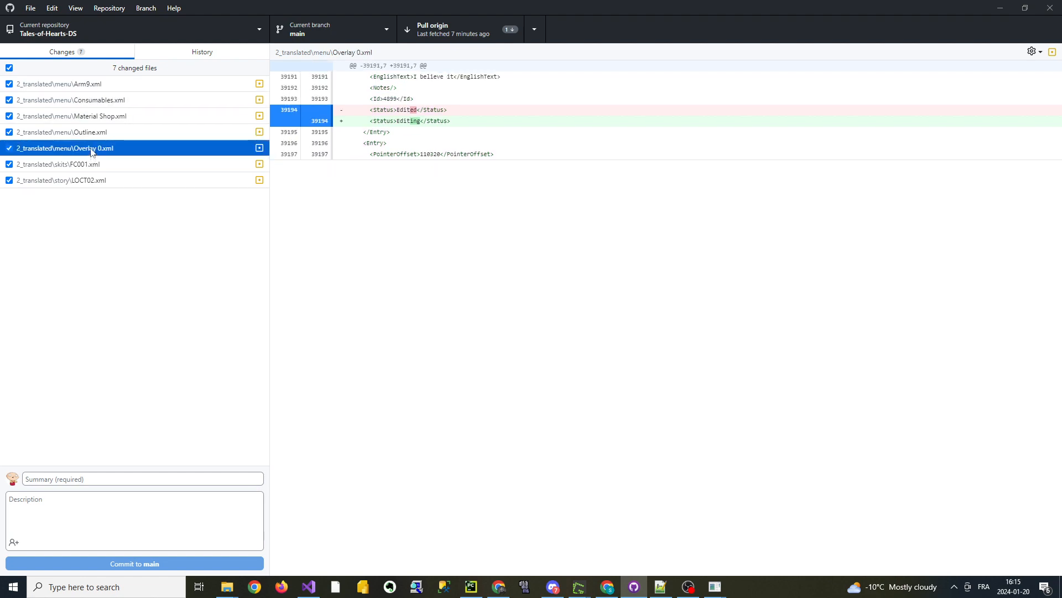
pyautogui.click(177, 84)
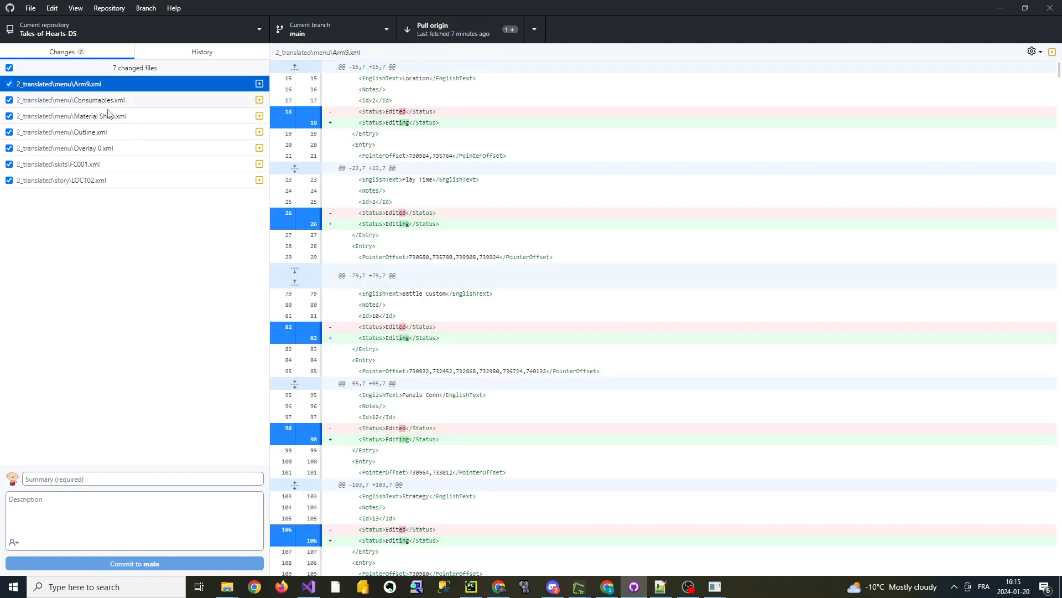
pyautogui.hotkey('ctrl', 'a')
pyautogui.rightClick(115, 109)
pyautogui.click(133, 120)
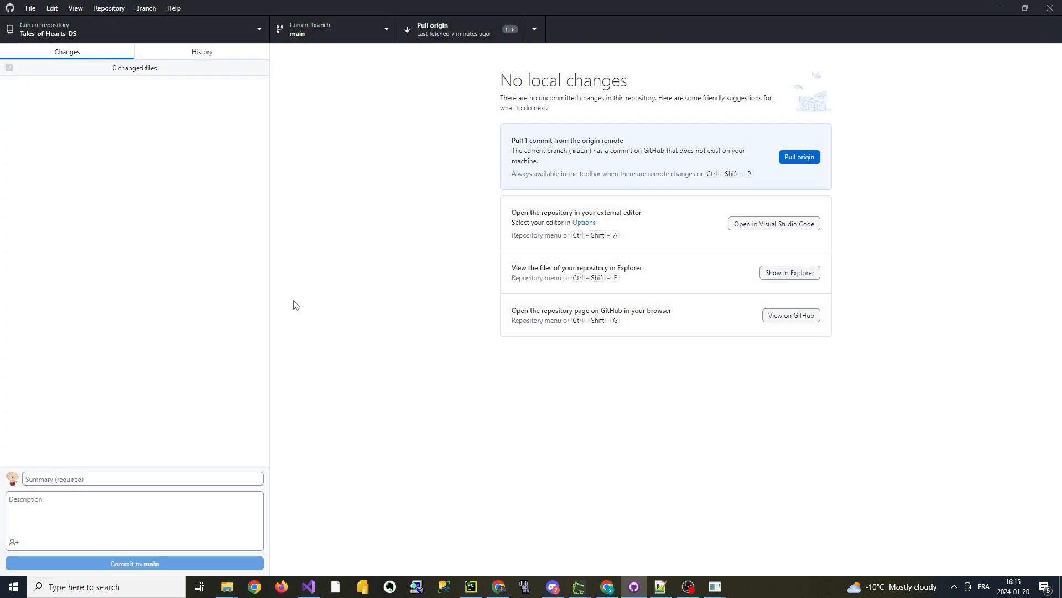
pyautogui.click(451, 30)
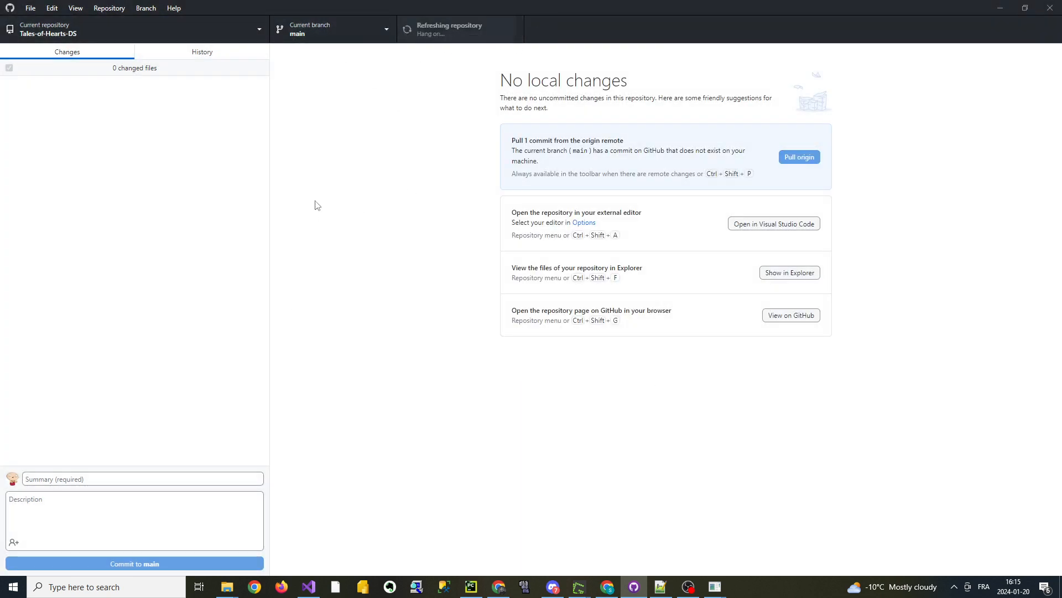
# Switch the repository to the branch 4-first-draft-for-the-skits-in-shibuls-village and fetch origin.
pyautogui.click(334, 40)
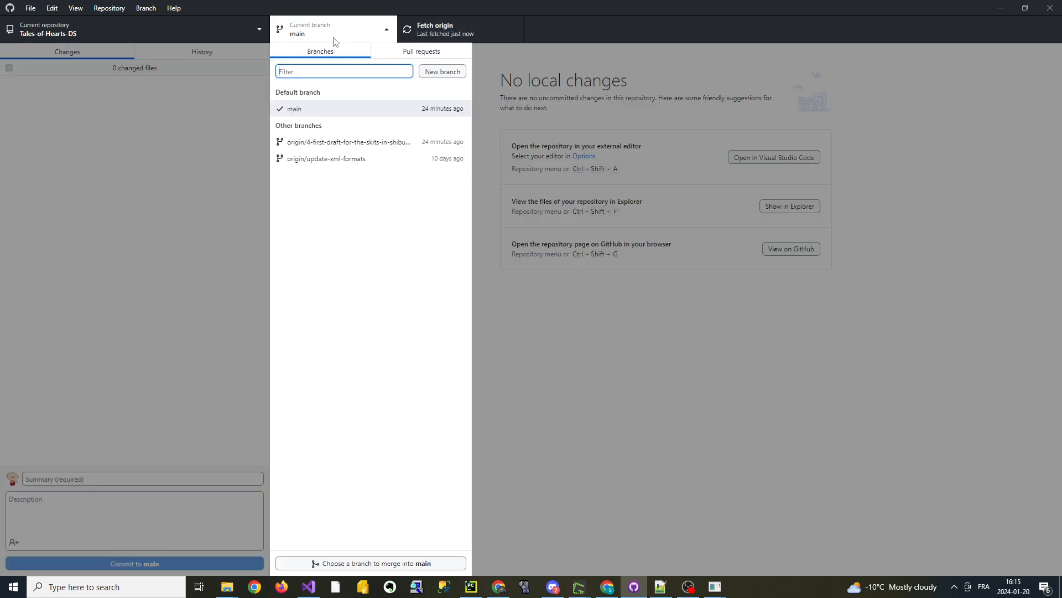
pyautogui.click(359, 143)
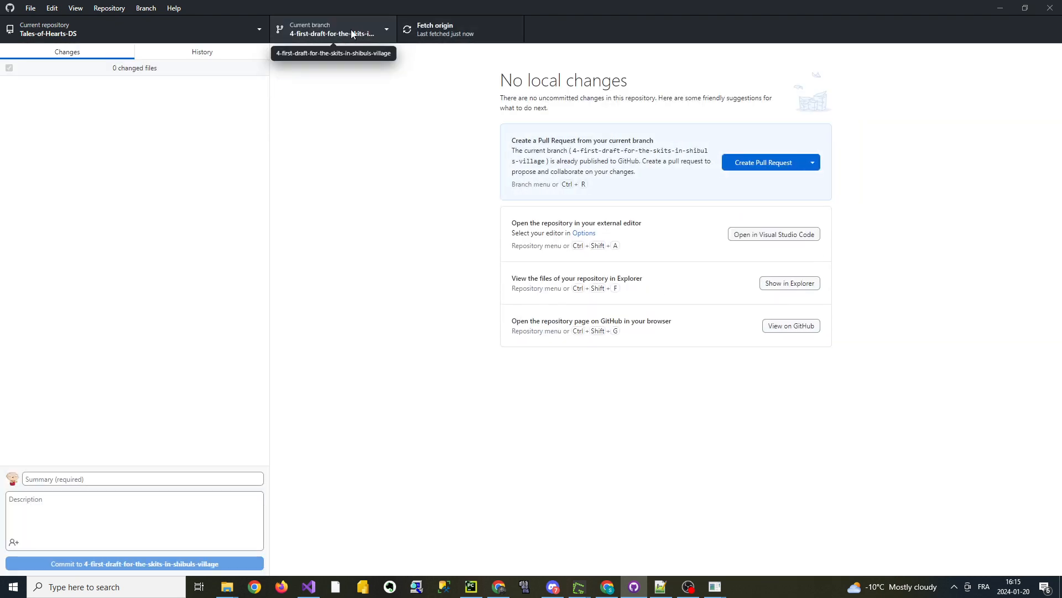
pyautogui.click(429, 29)
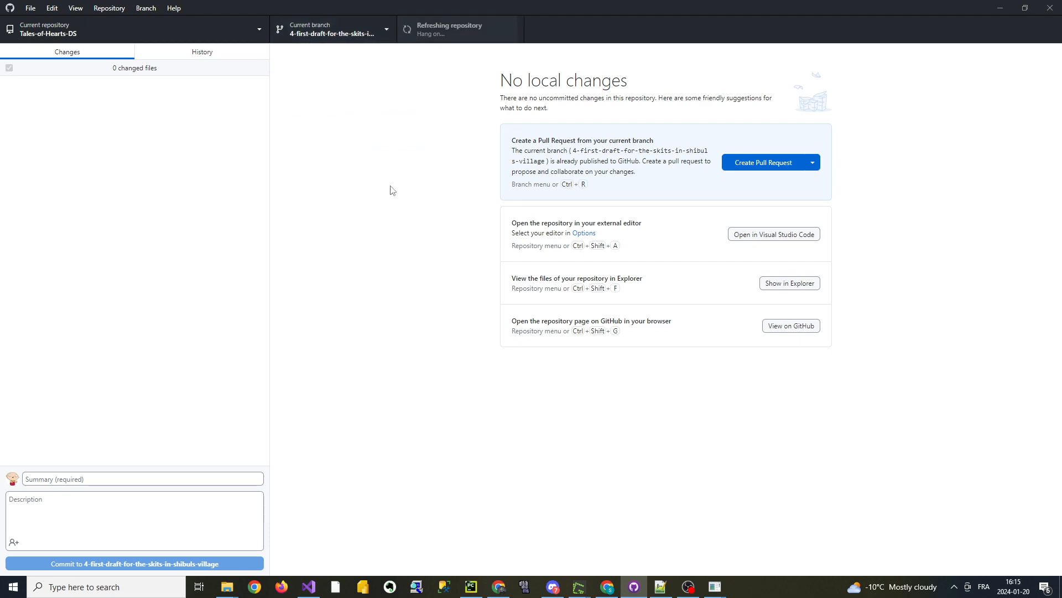
# Switch to Notepad++ and reload the externally modified FC001.xml from disk.
pyautogui.click(634, 586)
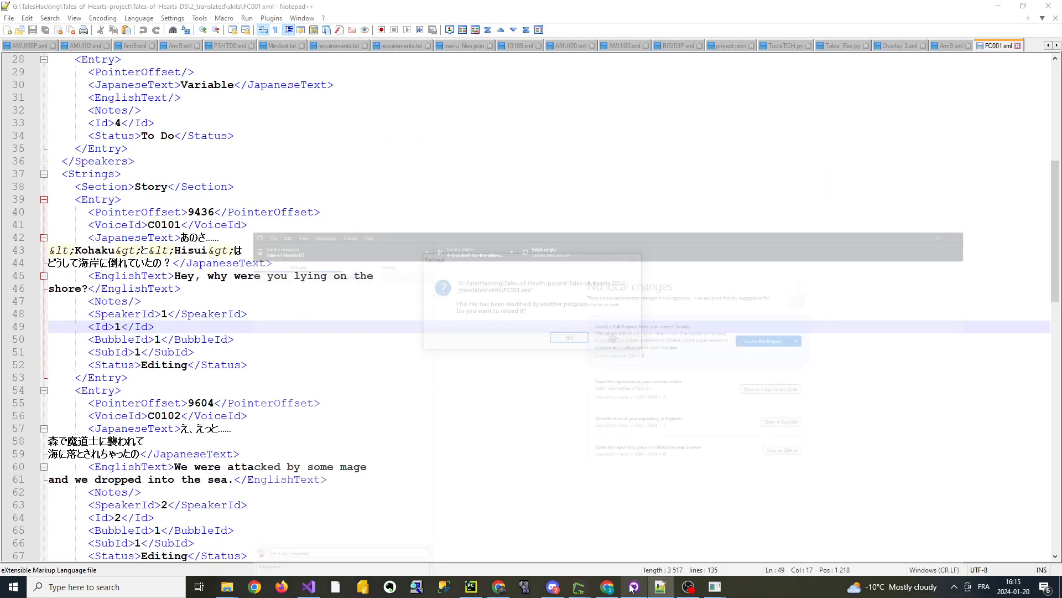
pyautogui.click(567, 339)
pyautogui.press('Down')
pyautogui.press('Down')
pyautogui.hotkey('shift', 'Down')
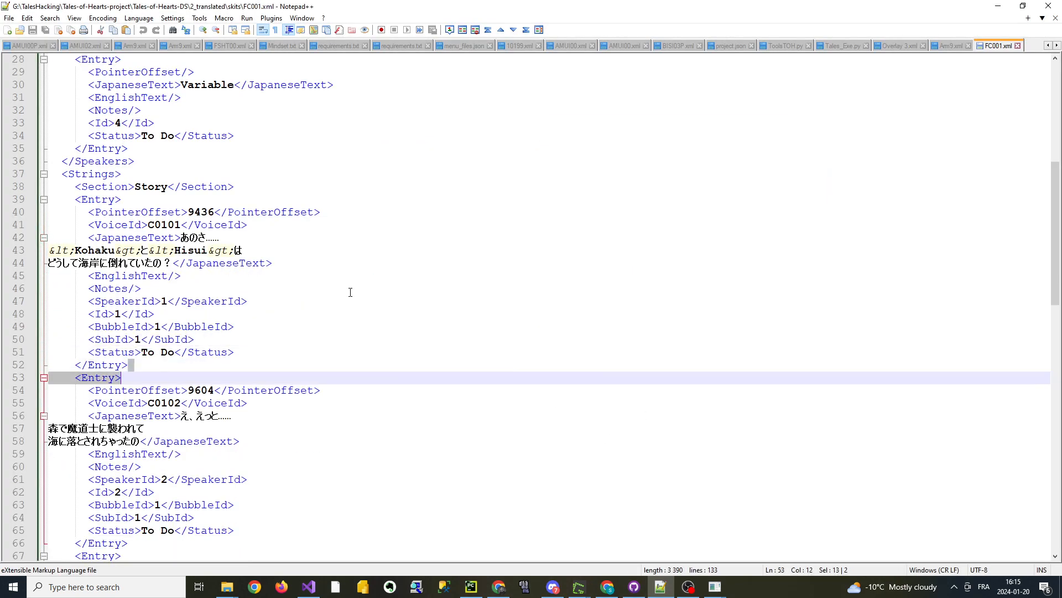
pyautogui.click(337, 262)
# Switch to Translation App and reload the last TOH folder.
pyautogui.moveTo(715, 587)
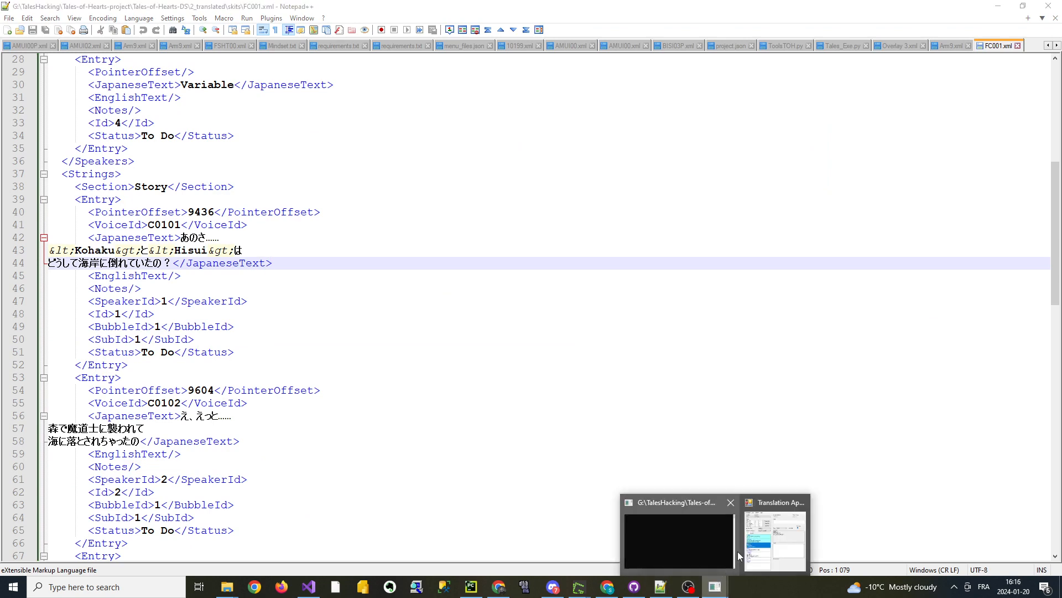
pyautogui.click(762, 543)
pyautogui.click(325, 71)
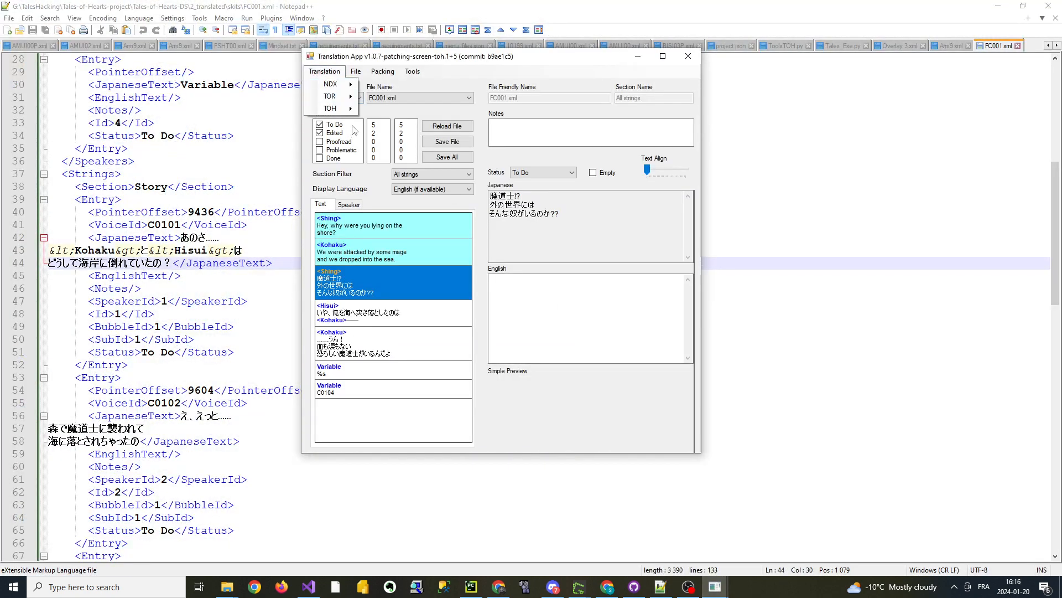
pyautogui.moveTo(347, 114)
pyautogui.click(396, 110)
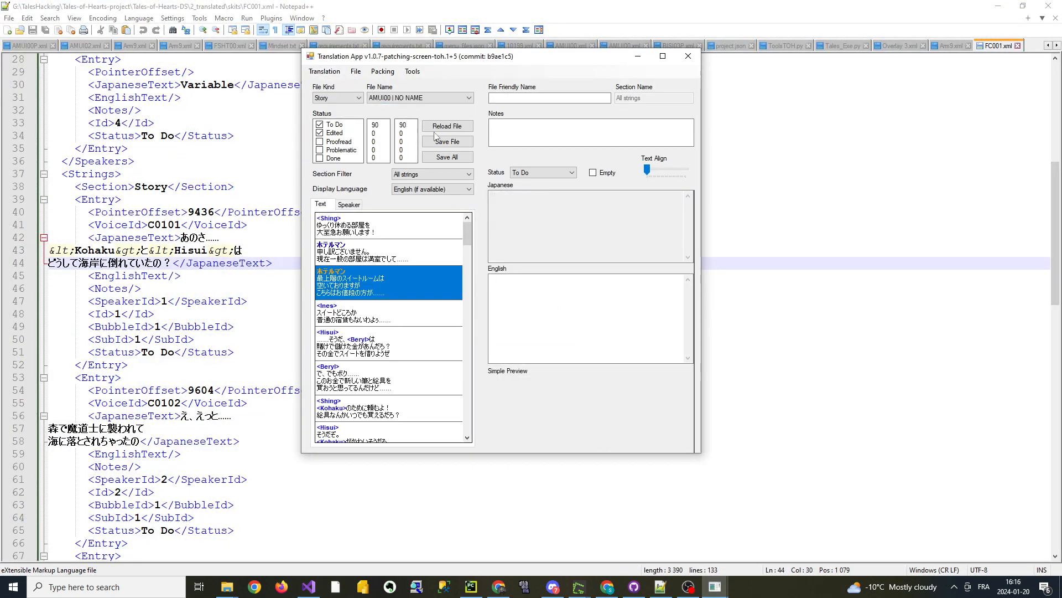
# Set the file kind to Skits and open FC001.xml.
pyautogui.click(421, 98)
pyautogui.click(337, 97)
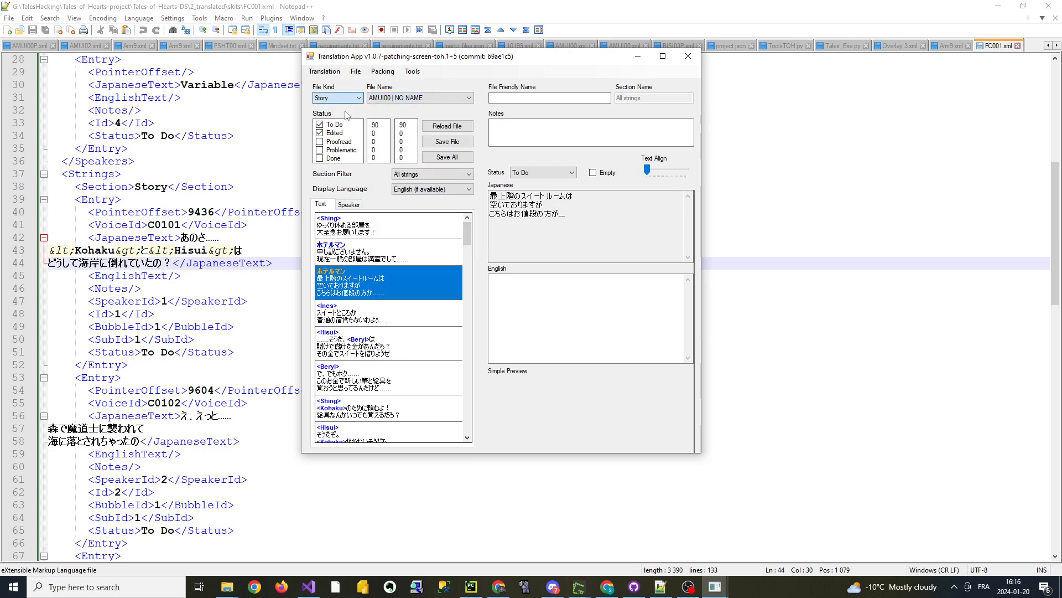
pyautogui.click(338, 98)
pyautogui.click(332, 117)
pyautogui.click(421, 97)
pyautogui.click(405, 179)
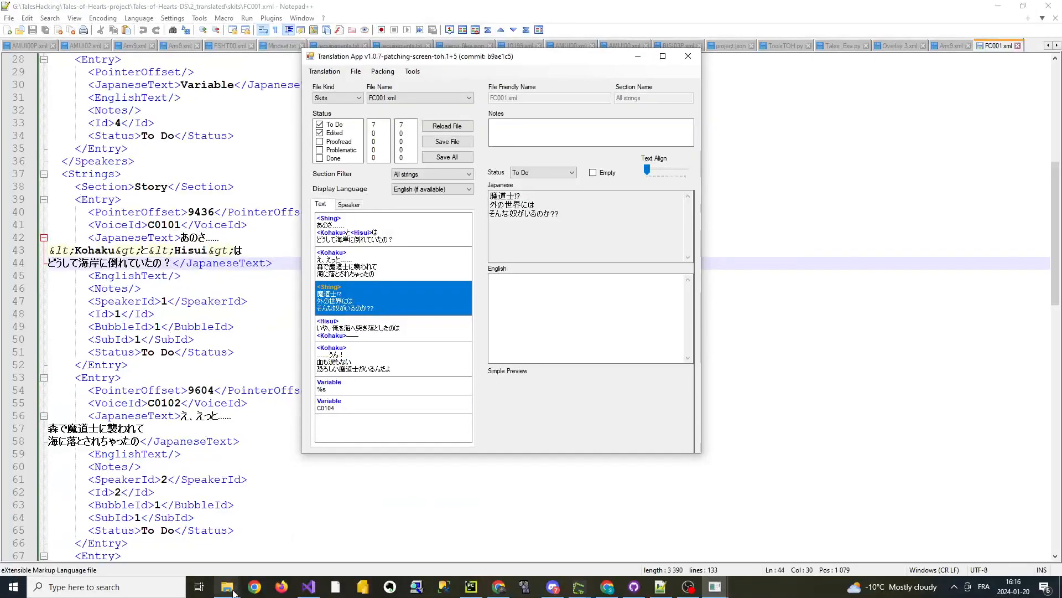
# Check the skits folder in File Explorer and the repository's current branch in GitHub Desktop.
pyautogui.moveTo(227, 587)
pyautogui.moveTo(282, 553)
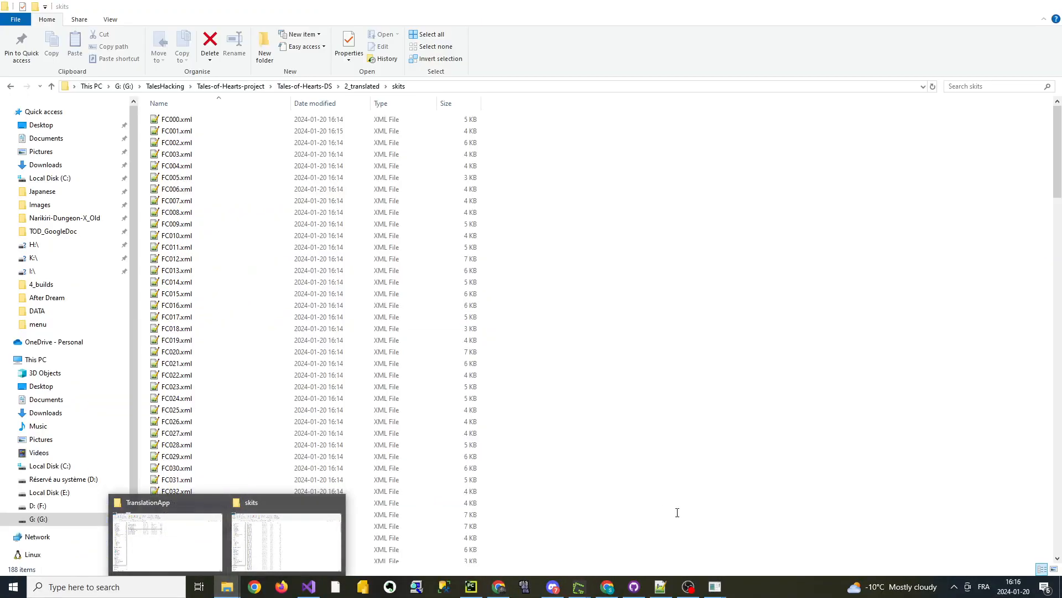
pyautogui.click(661, 586)
pyautogui.click(634, 586)
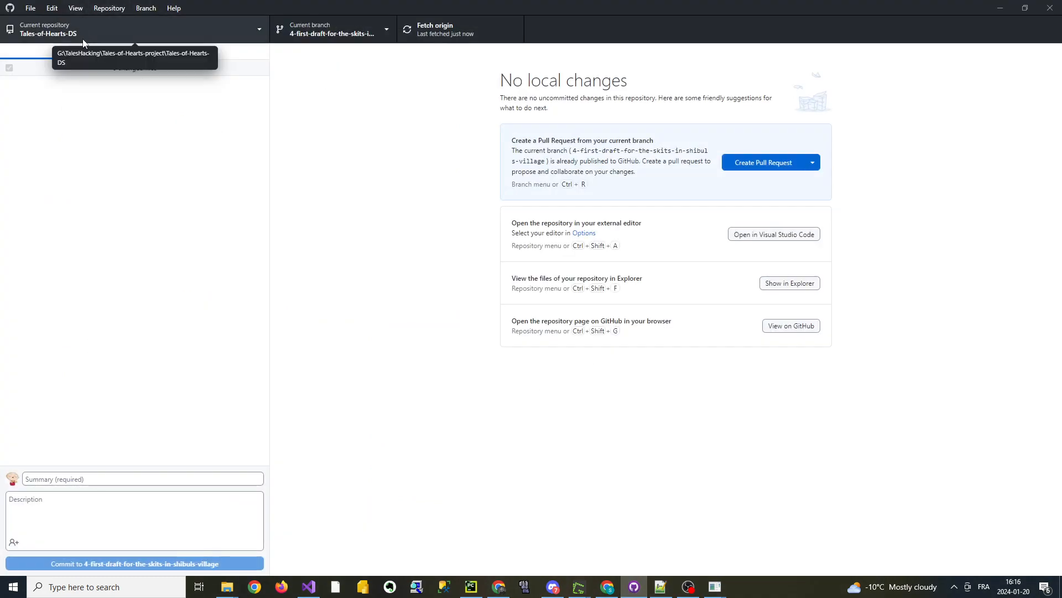
pyautogui.click(276, 35)
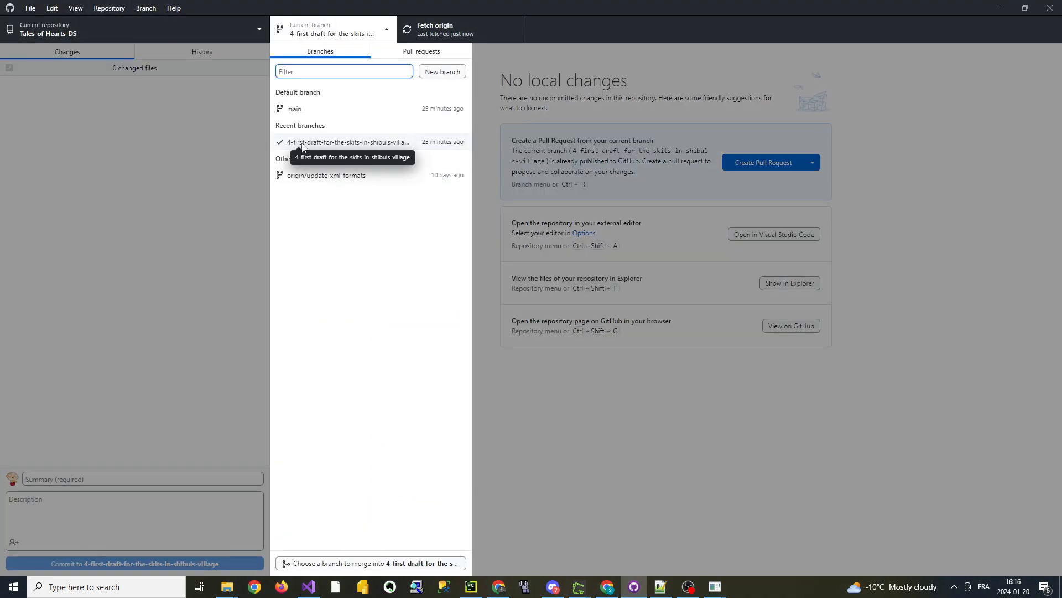
pyautogui.click(188, 139)
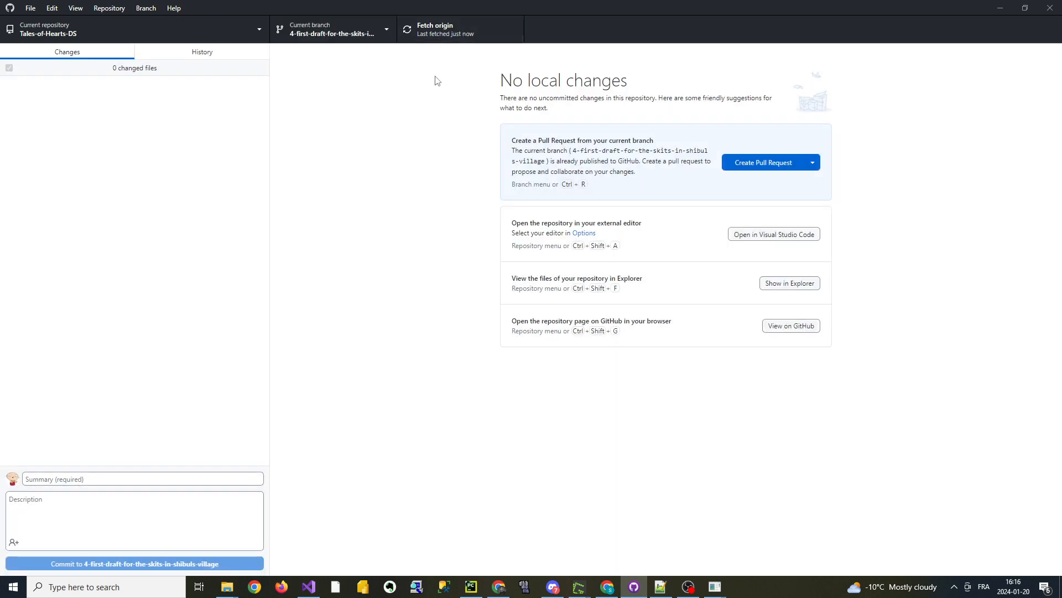
# Switch to Translation App and enter "What were you doing on the shore?" as the English text of Shing's first line.
pyautogui.moveTo(715, 587)
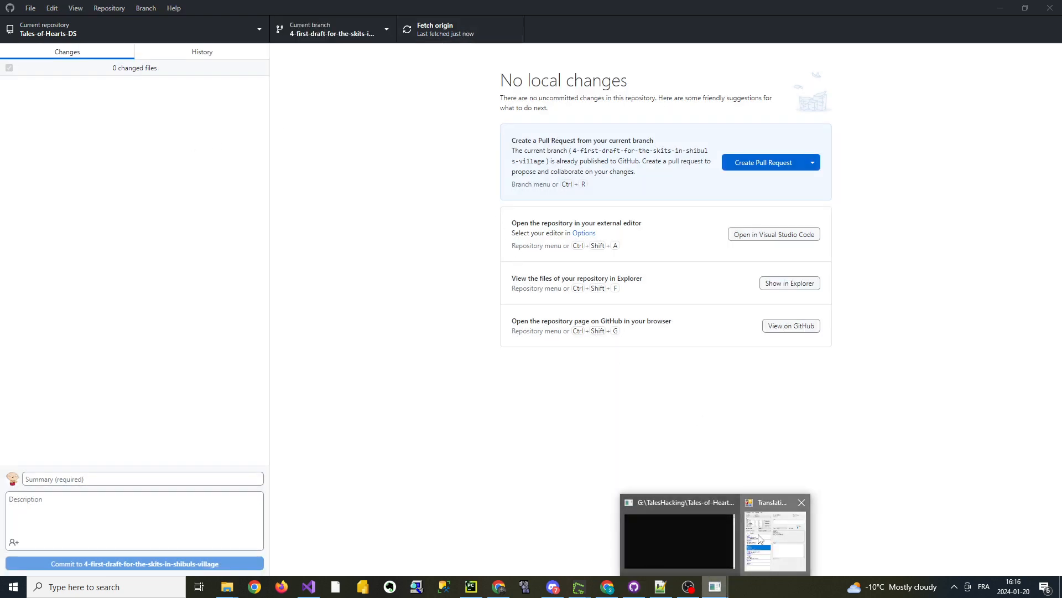
pyautogui.click(760, 537)
pyautogui.click(325, 71)
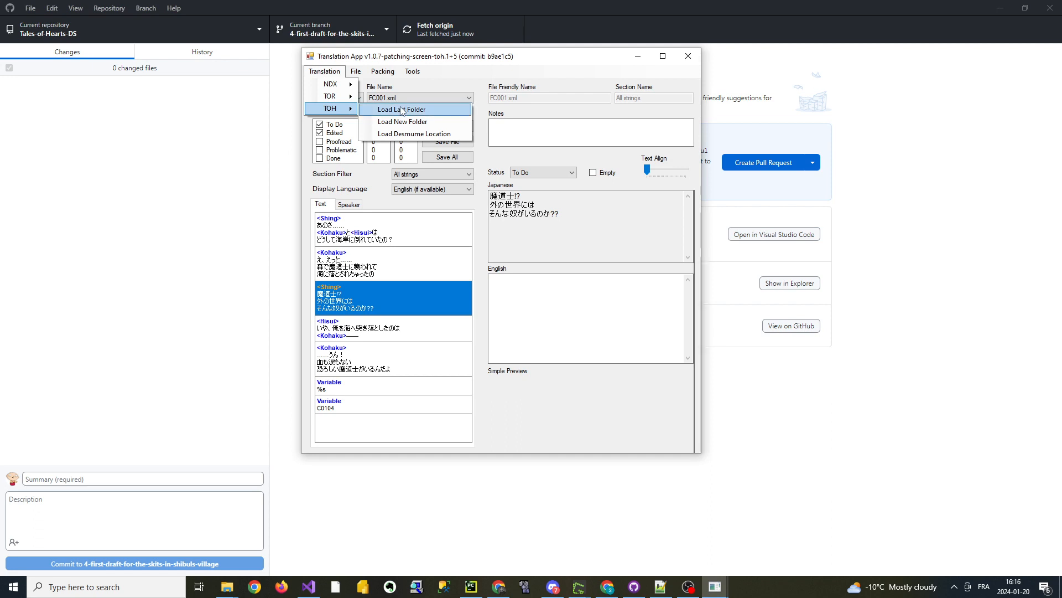
pyautogui.click(449, 76)
pyautogui.click(350, 240)
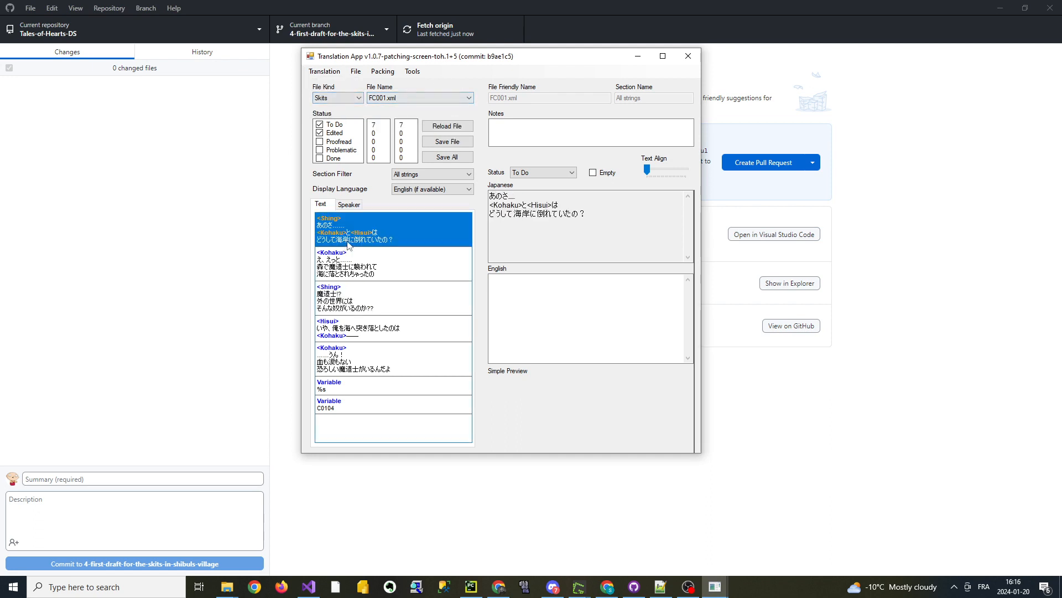
pyautogui.click(592, 215)
pyautogui.moveTo(592, 215); pyautogui.dragTo(489, 204)
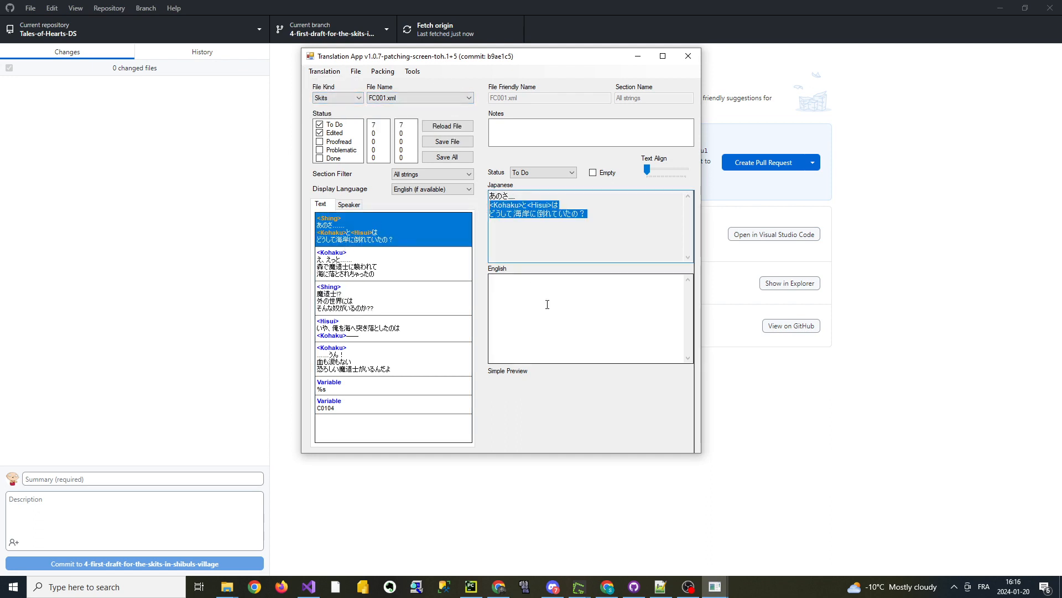
pyautogui.click(534, 286)
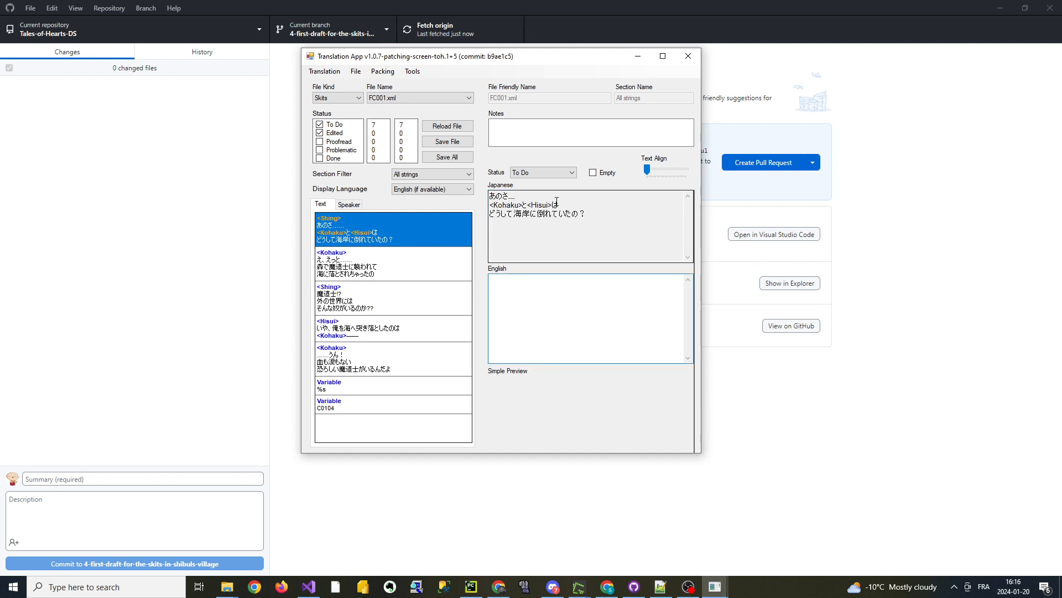
pyautogui.write('What wer eyo')
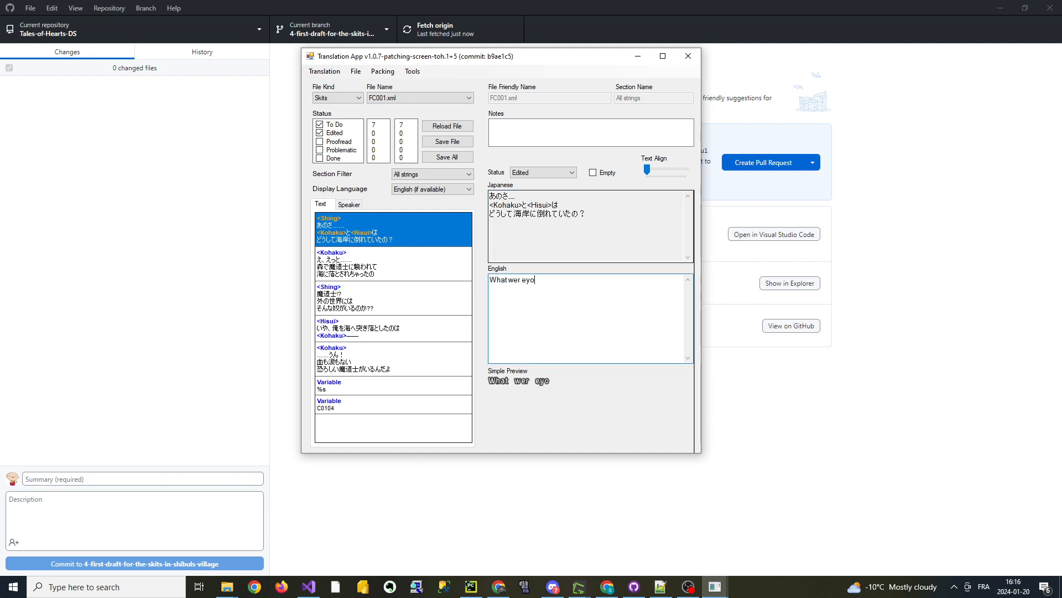
pyautogui.press('BackSpace')
pyautogui.press('BackSpace')
pyautogui.press('BackSpace')
pyautogui.press('BackSpace')
pyautogui.write('e yyou doing on the shore?')
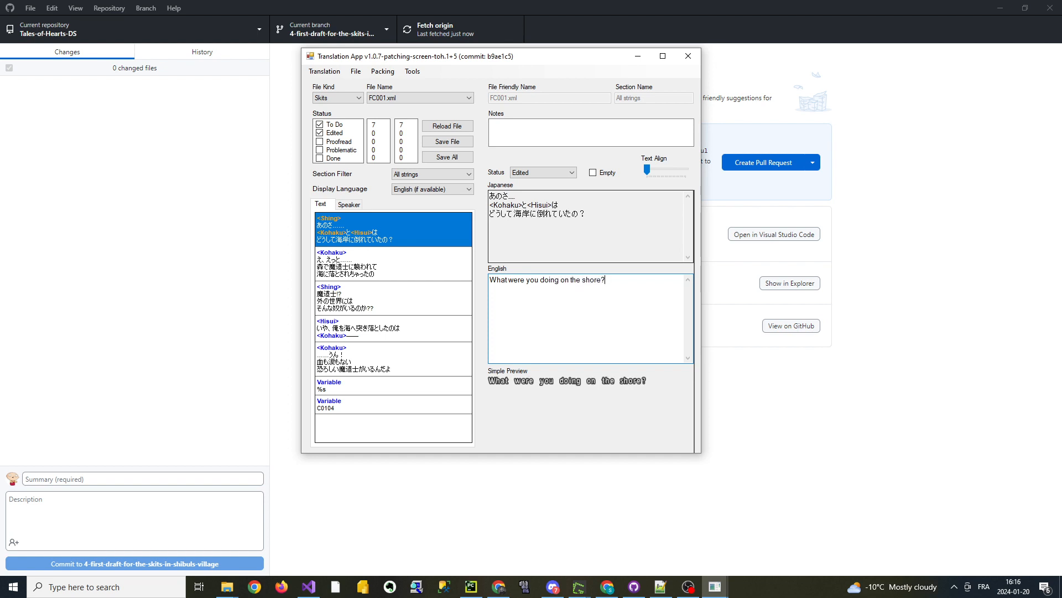
# Translate Kohaku's first line as "We were attacked by a mage, then we fell into the water.", with a line break after "then".
pyautogui.click(446, 264)
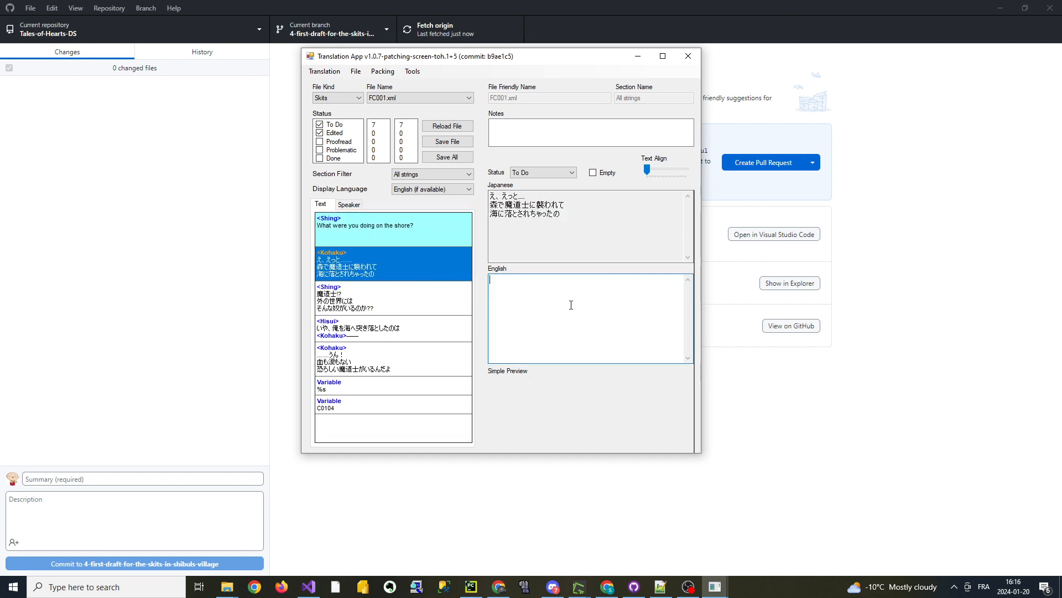
pyautogui.write('WE were attacked by ')
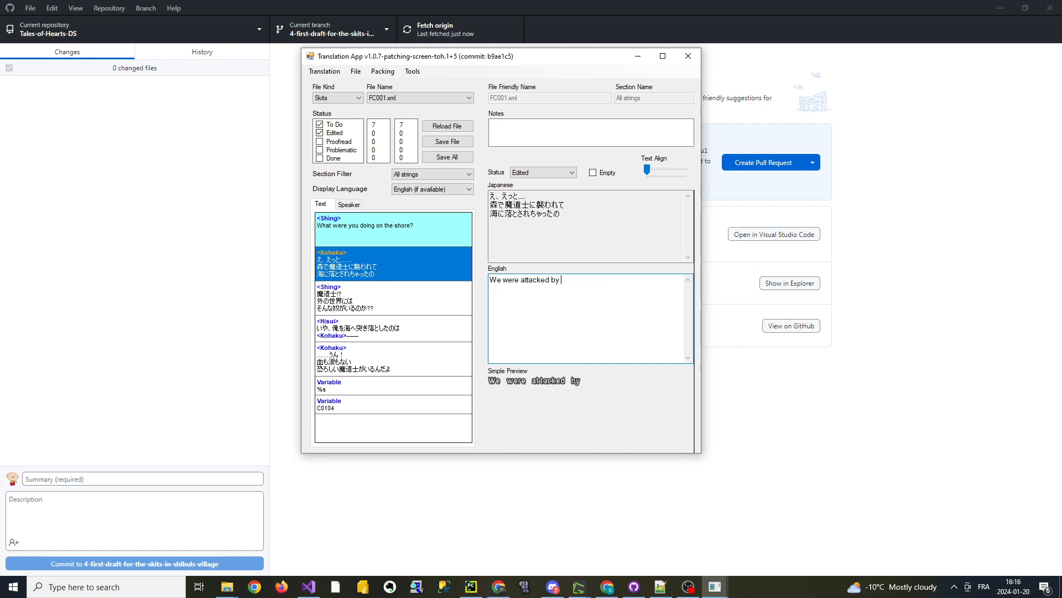
pyautogui.write('a mage')
pyautogui.write('. te')
pyautogui.press('BackSpace')
pyautogui.write('hen')
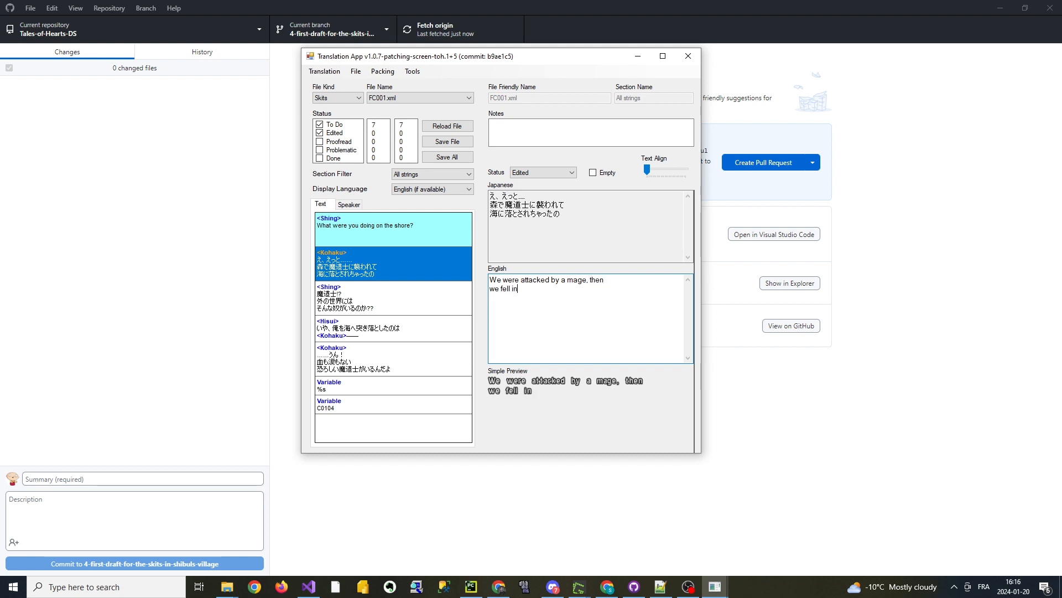
pyautogui.press('Return')
pyautogui.write('we fell into the water.')
pyautogui.click(432, 241)
pyautogui.click(443, 254)
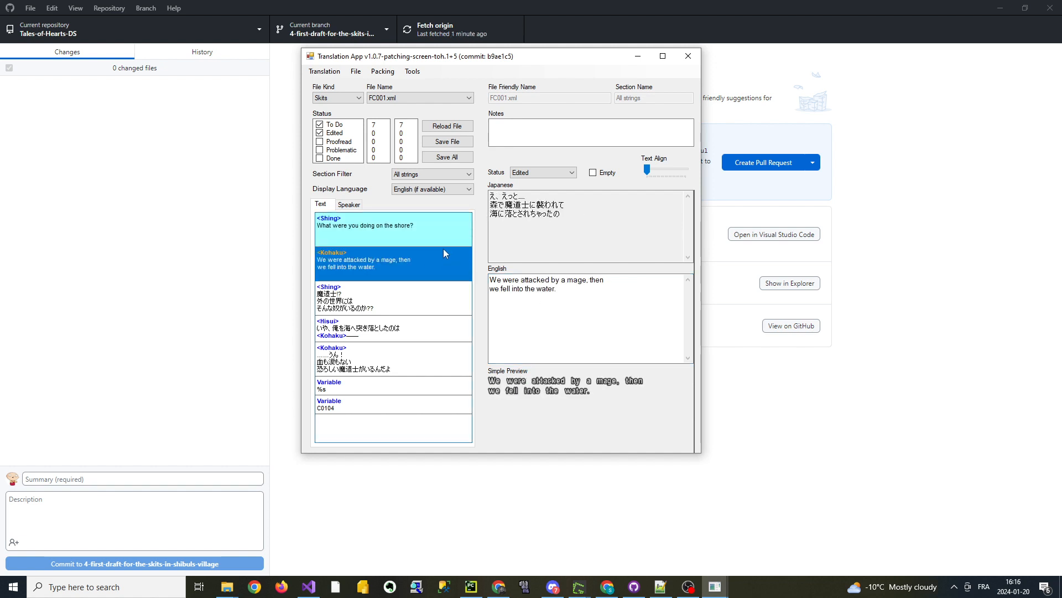
# Save the translated skit file FC001.xml and review its uncommitted changes in GitHub Desktop.
pyautogui.click(418, 304)
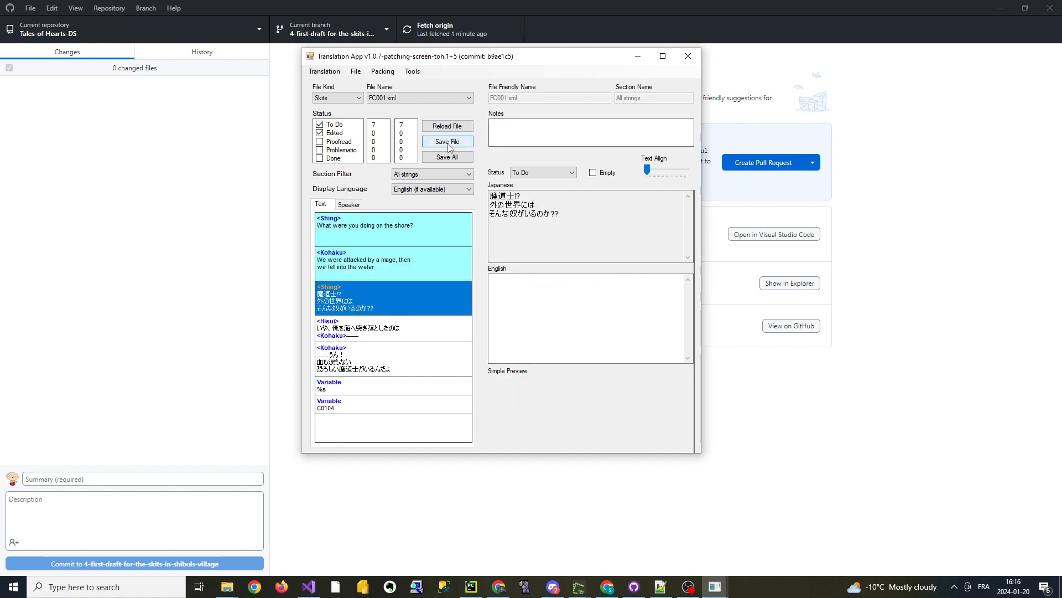
pyautogui.click(447, 142)
pyautogui.click(386, 346)
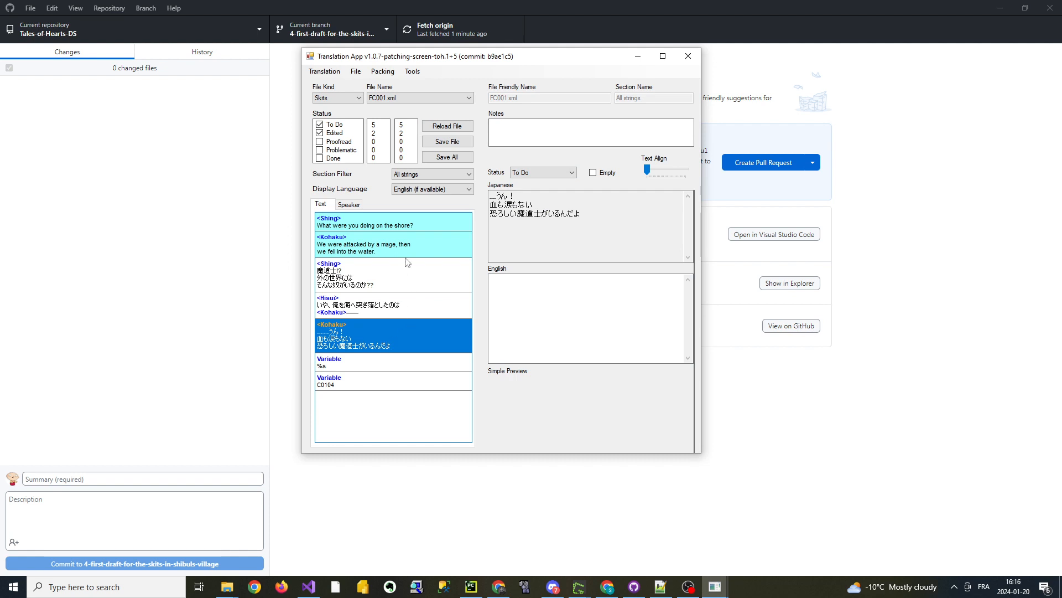
pyautogui.click(177, 197)
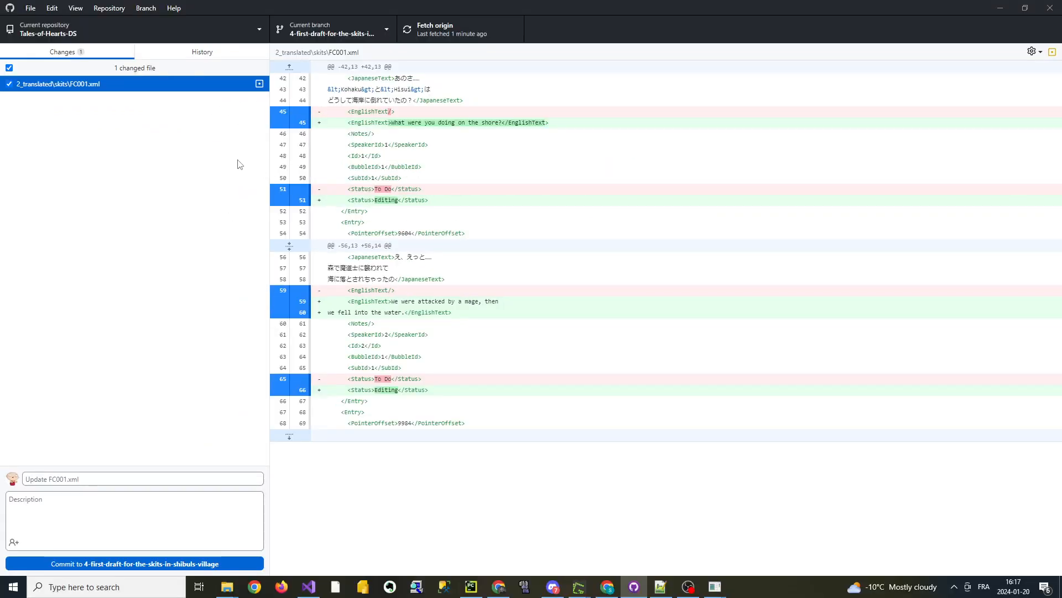
pyautogui.click(89, 479)
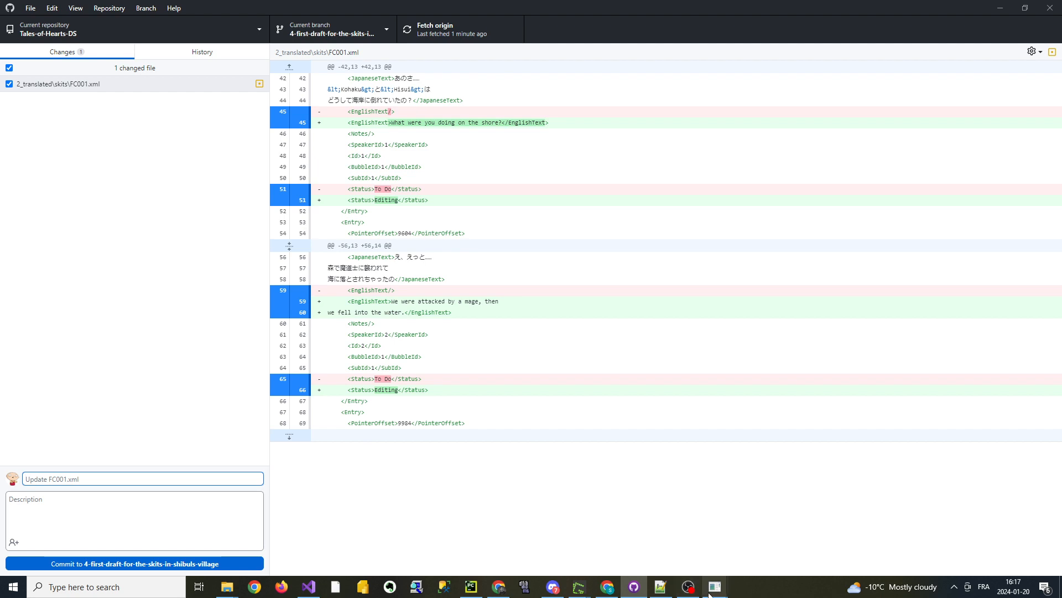
# Switch back to Translation App and look through the translated and untranslated lines of FC001.xml.
pyautogui.moveTo(715, 587)
pyautogui.click(664, 554)
pyautogui.click(356, 281)
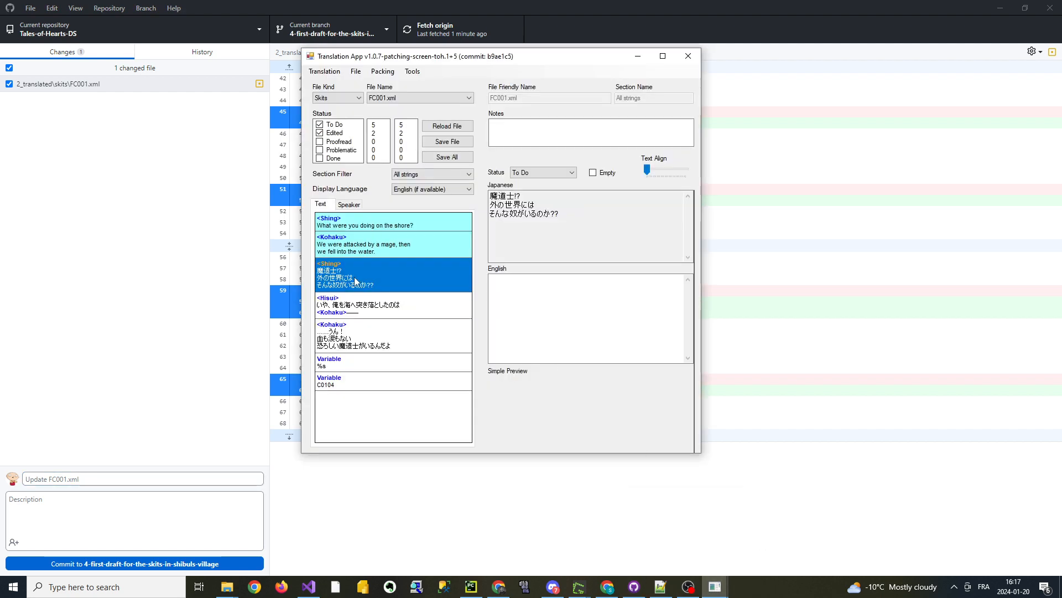
pyautogui.click(396, 339)
pyautogui.click(396, 376)
pyautogui.click(360, 252)
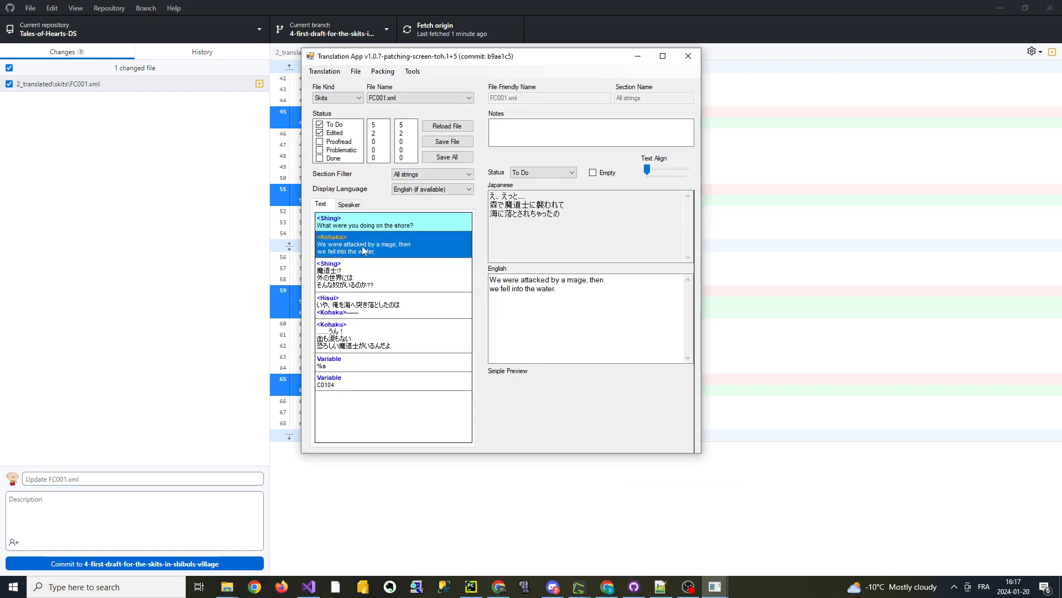
# Compare the previews of Shing's and Kohaku's translated lines, then return to GitHub Desktop.
pyautogui.click(360, 227)
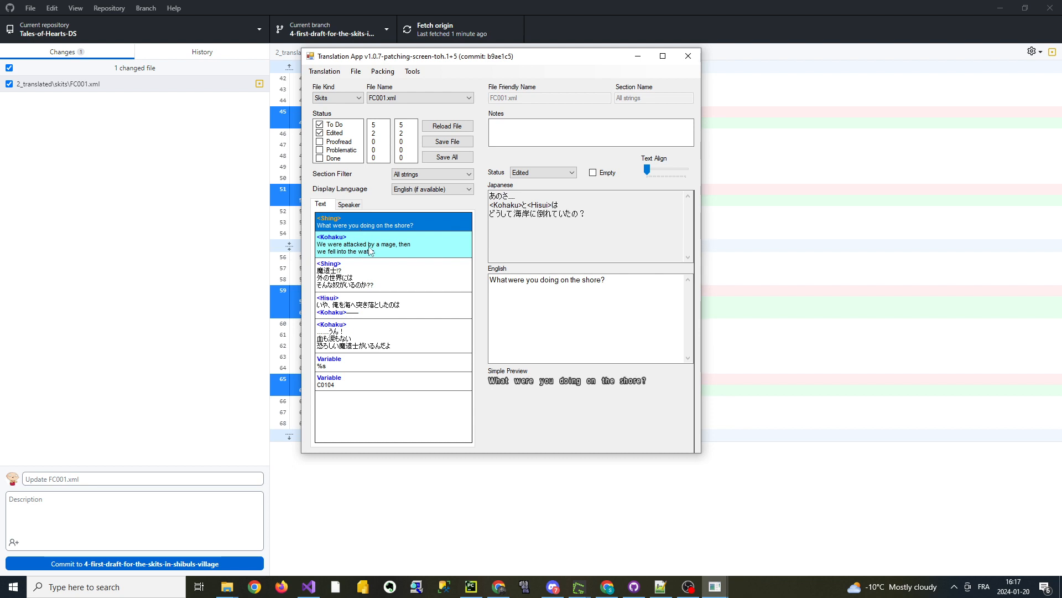
pyautogui.click(371, 251)
pyautogui.click(407, 228)
pyautogui.press('Down')
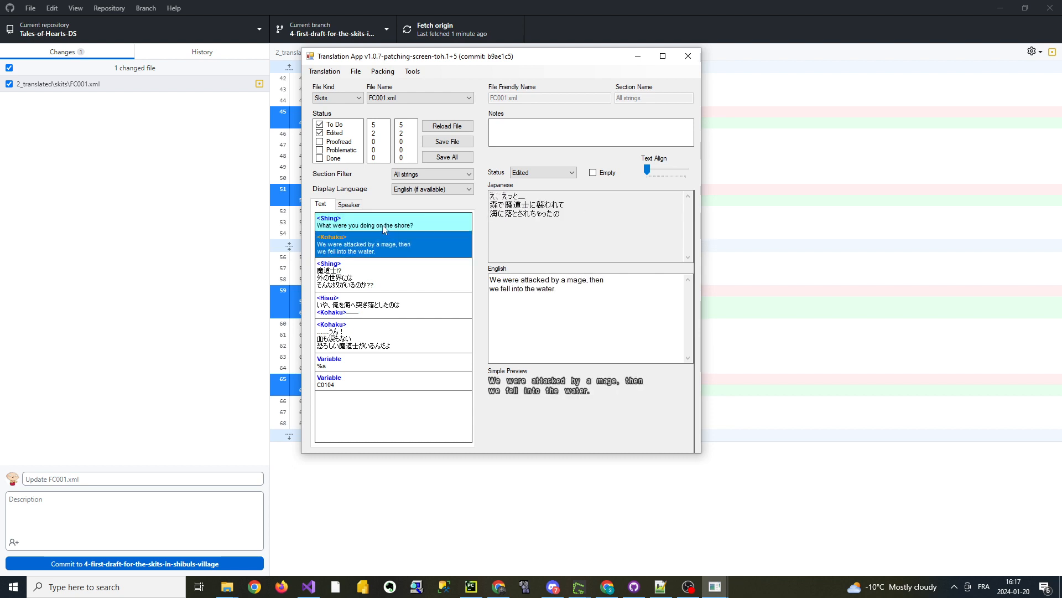
pyautogui.click(384, 226)
pyautogui.click(382, 242)
pyautogui.click(156, 188)
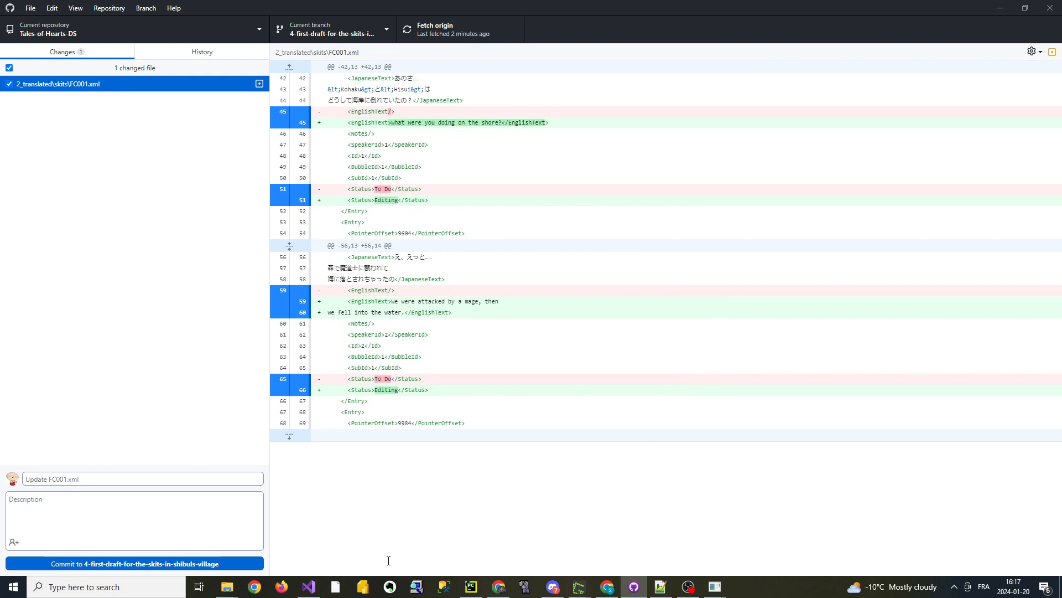
# Switch to File Explorer and open the tools\batchs\Batch_Files folder of Tales-of-Hearts-DS.
pyautogui.click(226, 586)
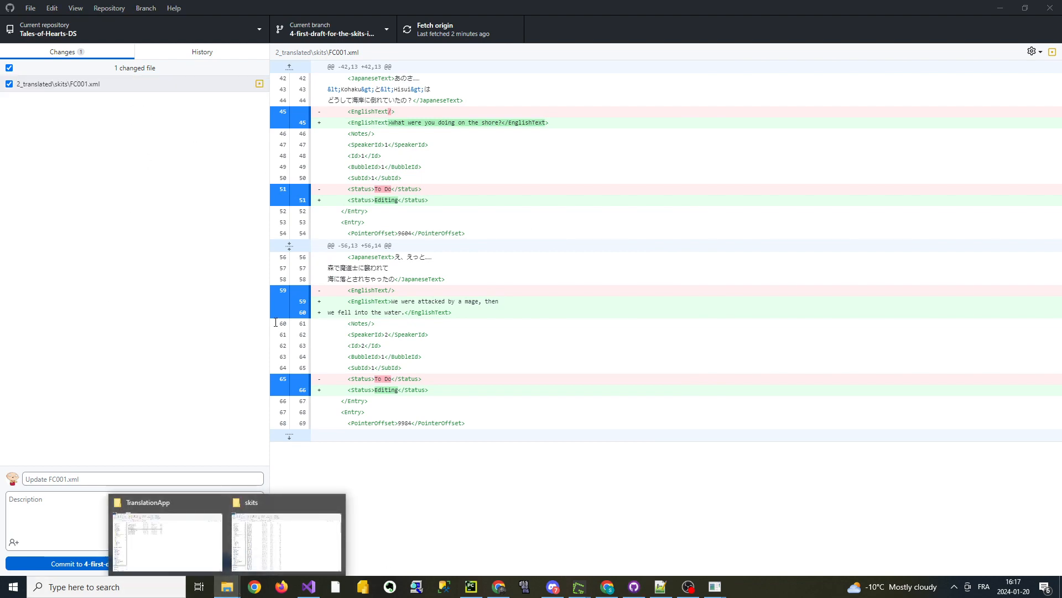
pyautogui.click(320, 554)
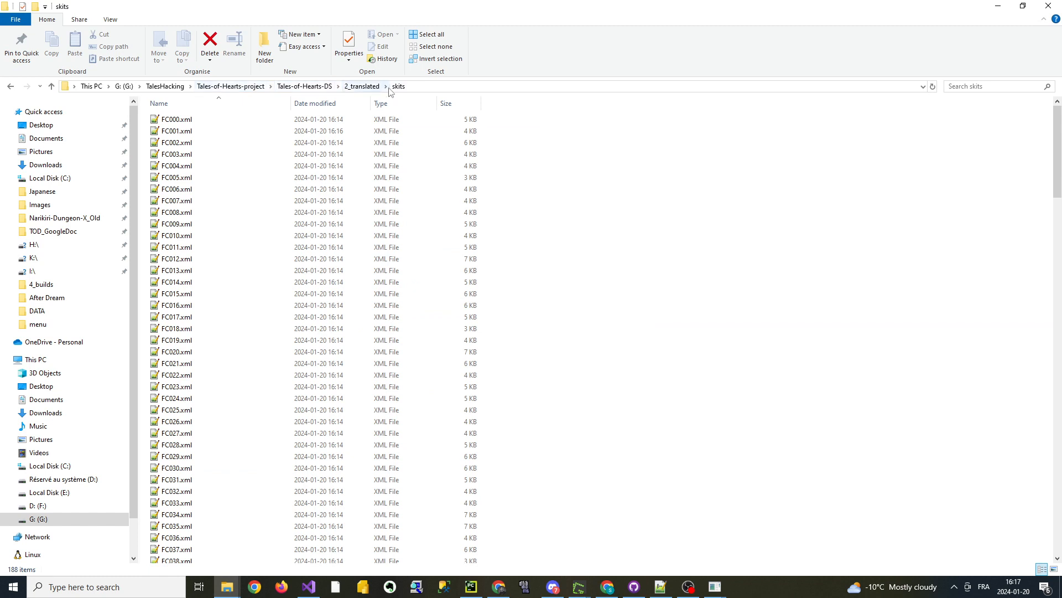
pyautogui.click(327, 87)
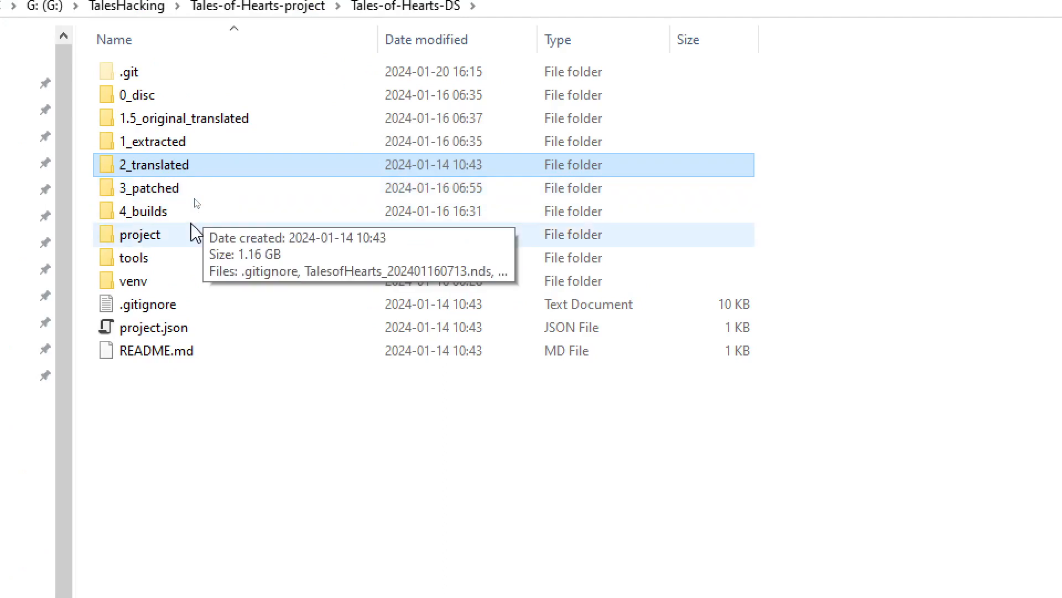
pyautogui.doubleClick(166, 258)
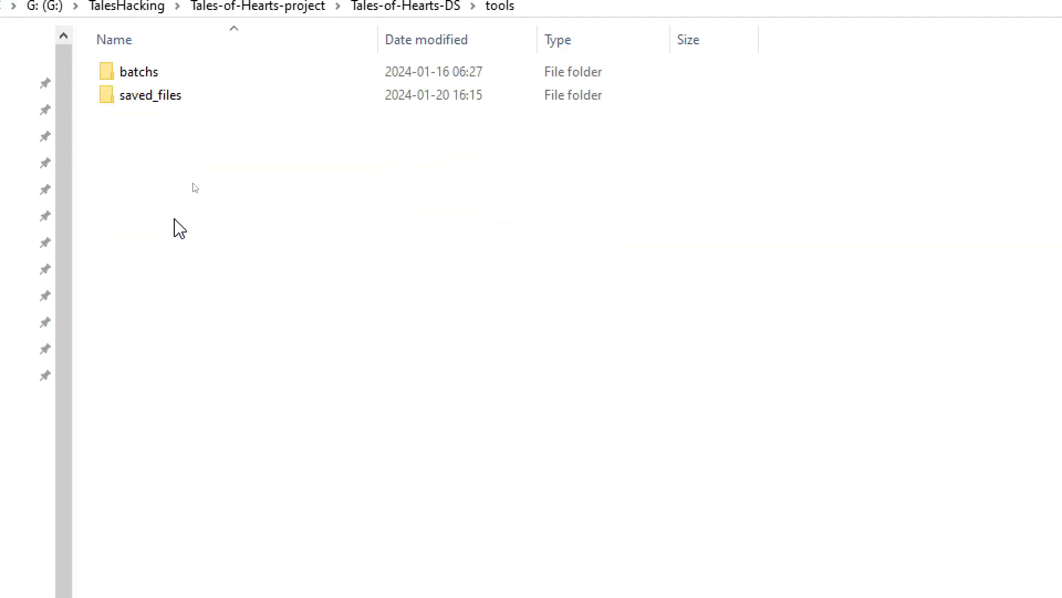
pyautogui.click(216, 84)
pyautogui.doubleClick(197, 84)
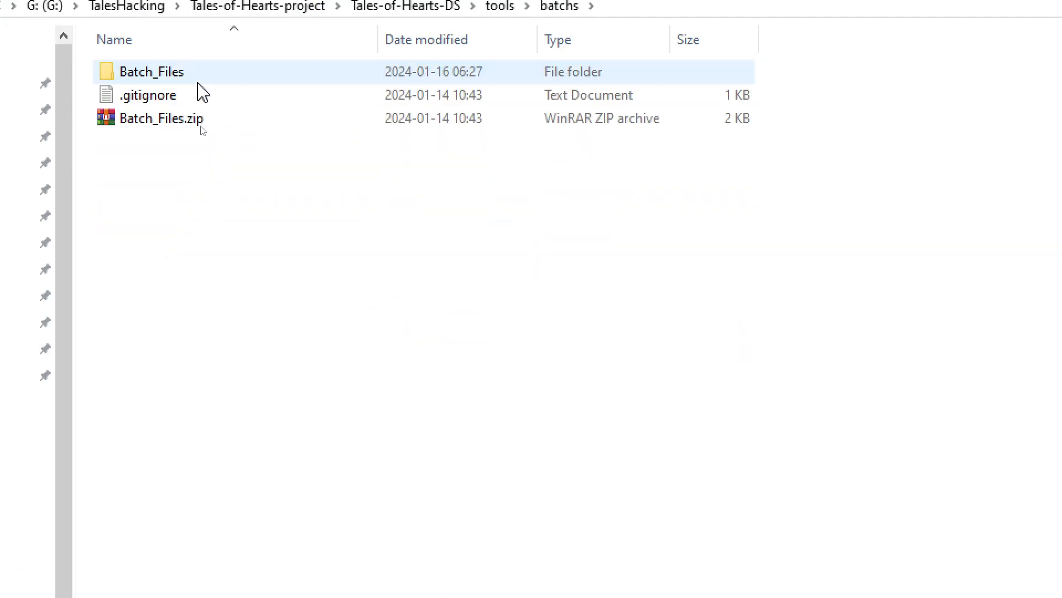
pyautogui.click(191, 73)
pyautogui.doubleClick(205, 89)
# Open the batch script Create_Build_With_Saved.bat for editing.
pyautogui.click(261, 109)
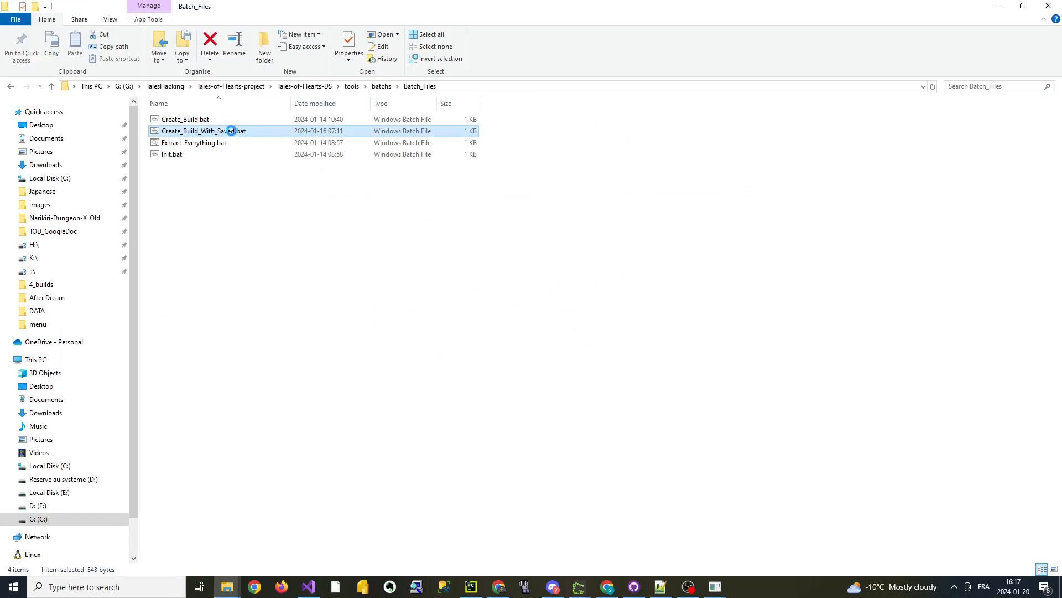
pyautogui.rightClick(232, 131)
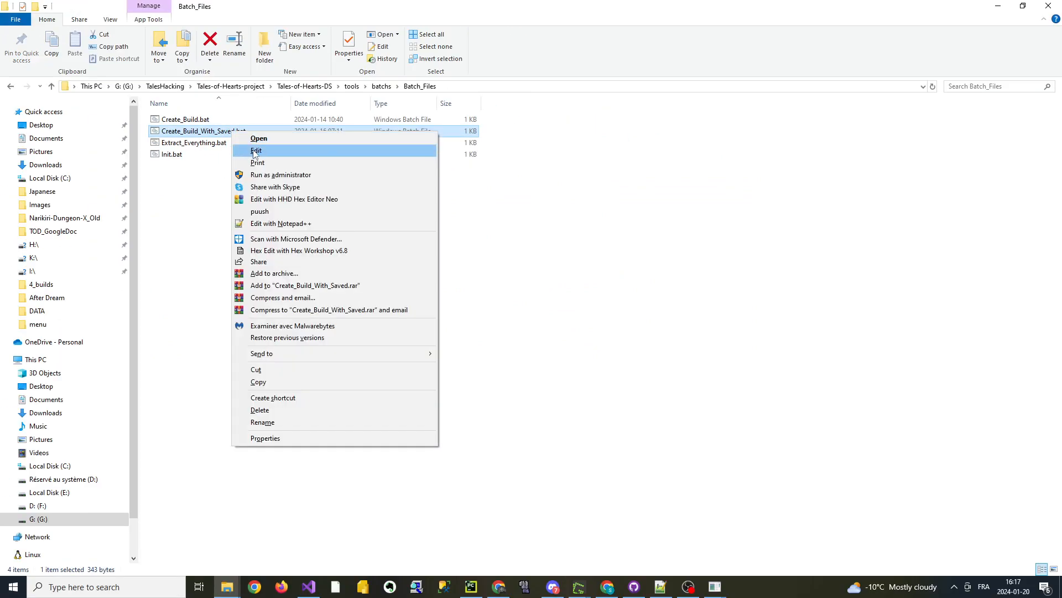
pyautogui.click(246, 146)
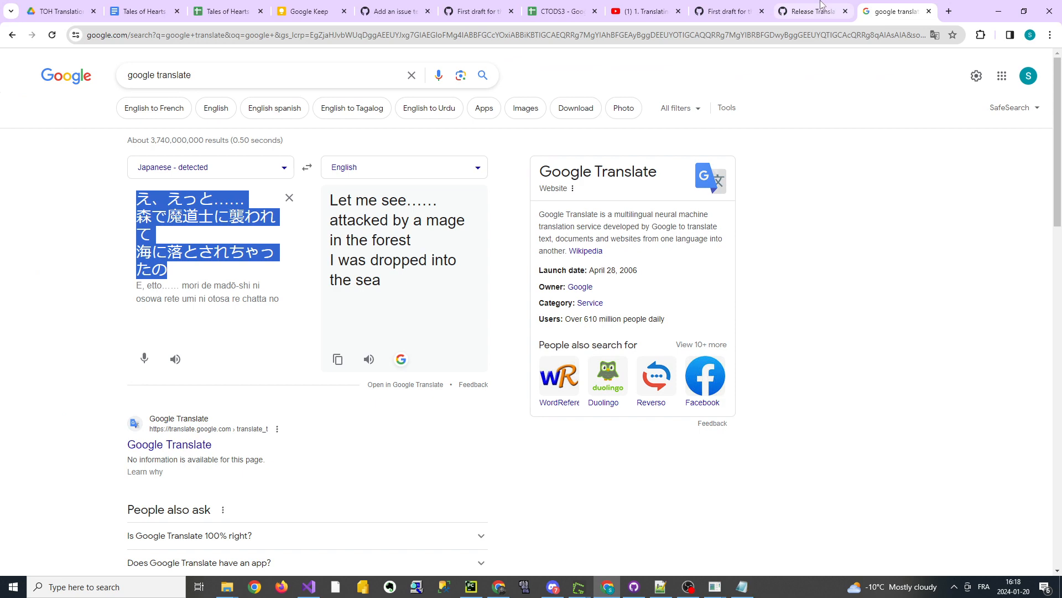
# Switch to the browser and look up the save file to use in the GitHub issue on Shibul's village skits.
pyautogui.click(781, 10)
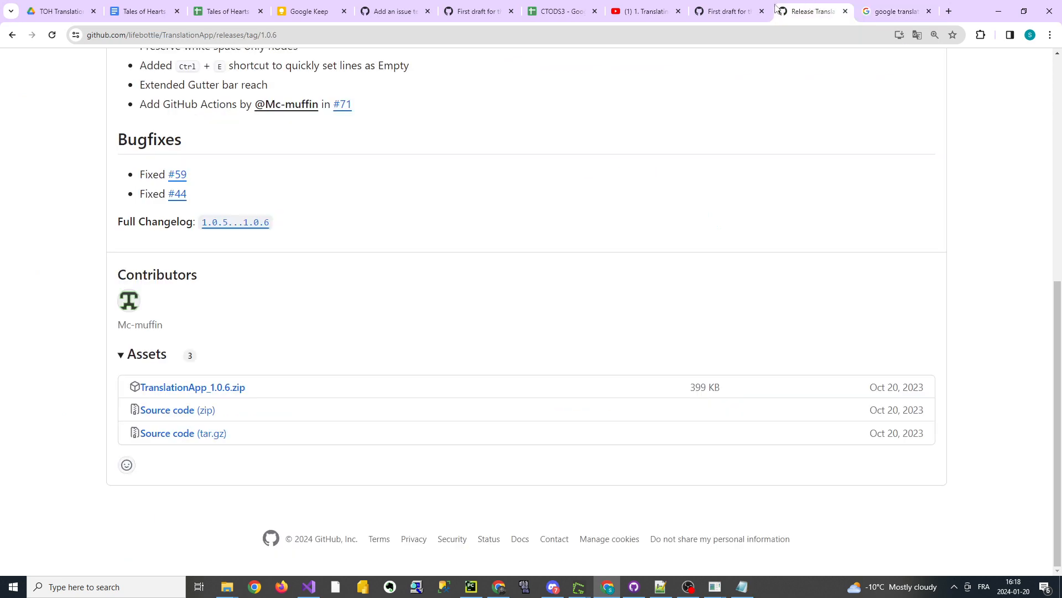
pyautogui.click(731, 11)
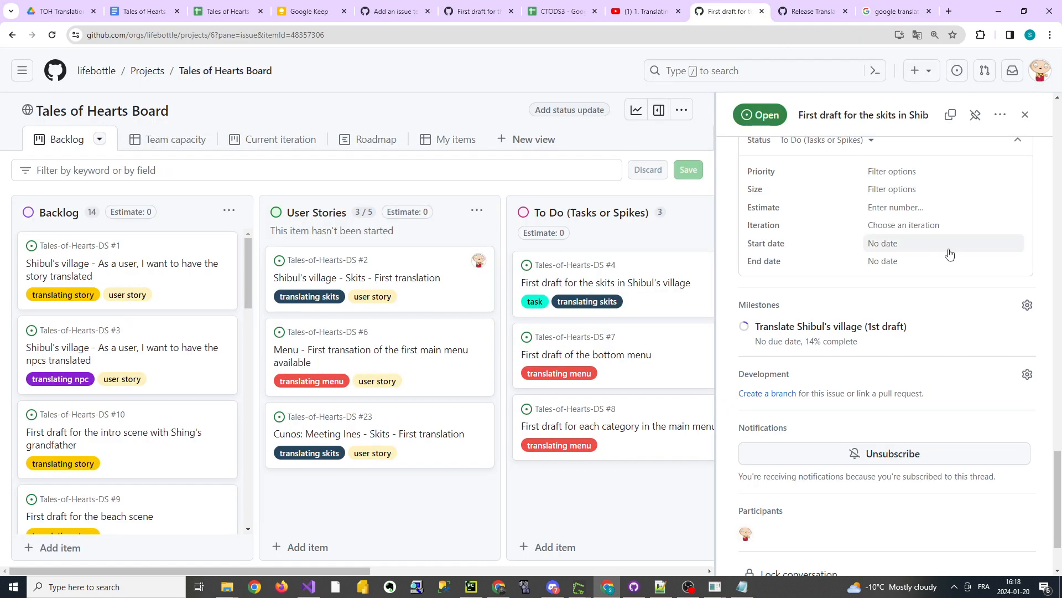
pyautogui.scroll(15, 948, 277)
pyautogui.scroll(8, 948, 303)
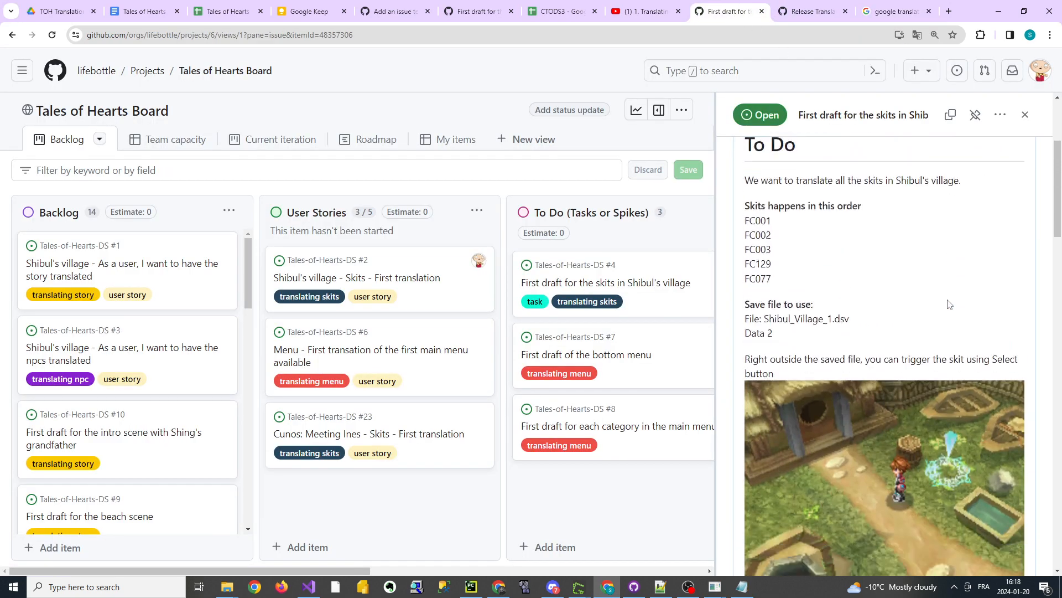
pyautogui.scroll(-2, 853, 234)
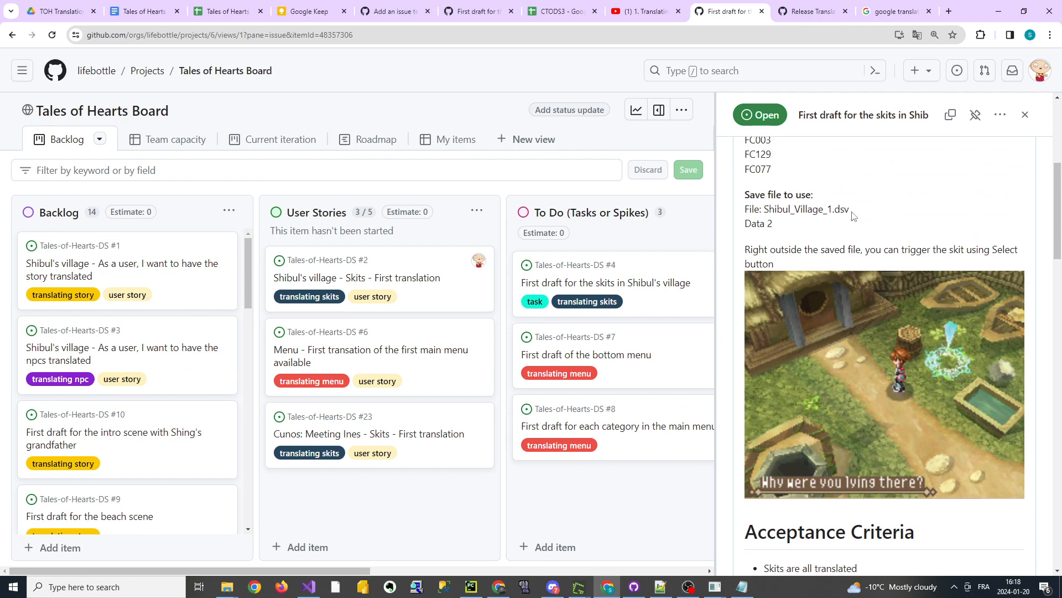
# Switch to Notepad, check the save file name set in Create_Build_With_Saved.bat, and close the script.
pyautogui.click(742, 586)
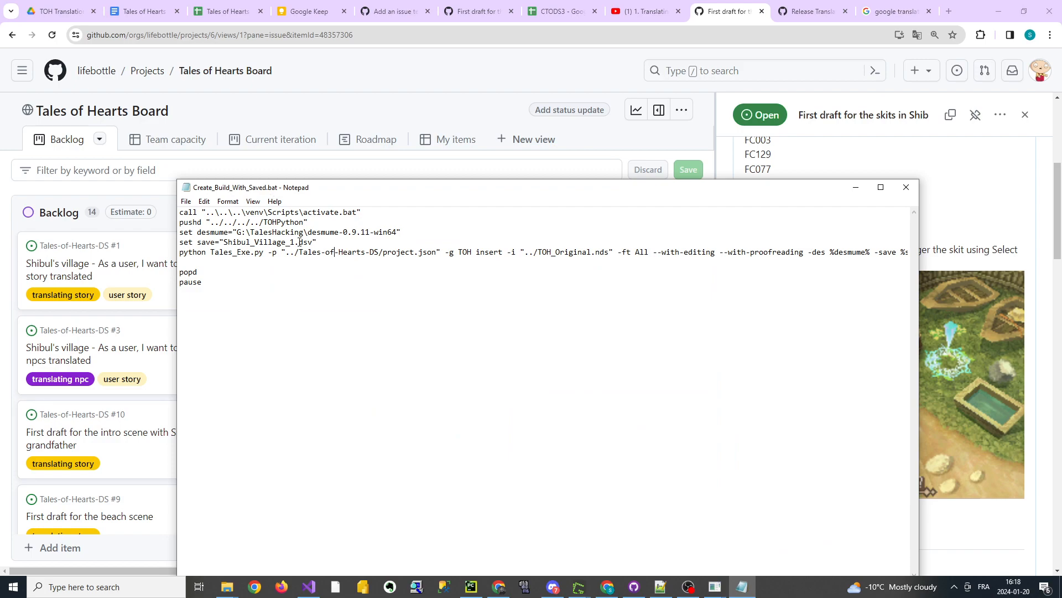
pyautogui.moveTo(316, 242); pyautogui.dragTo(224, 247)
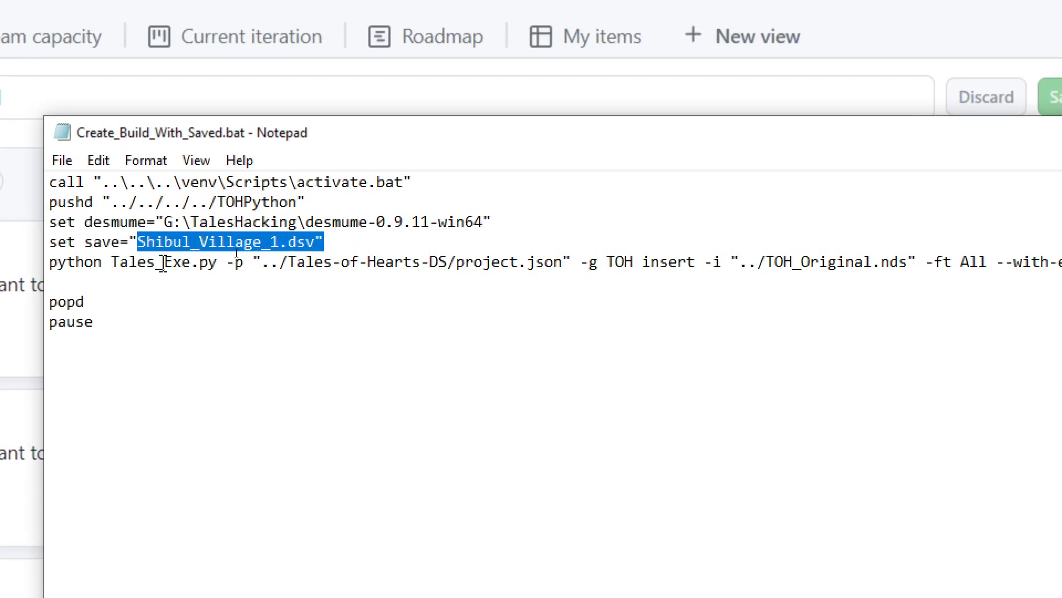
pyautogui.click(249, 289)
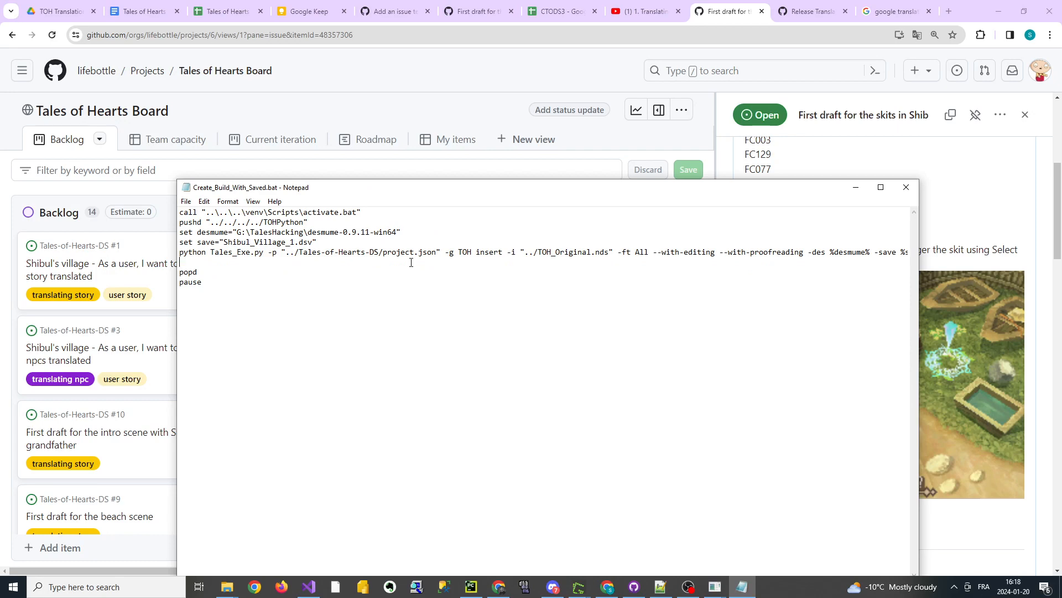
pyautogui.click(906, 187)
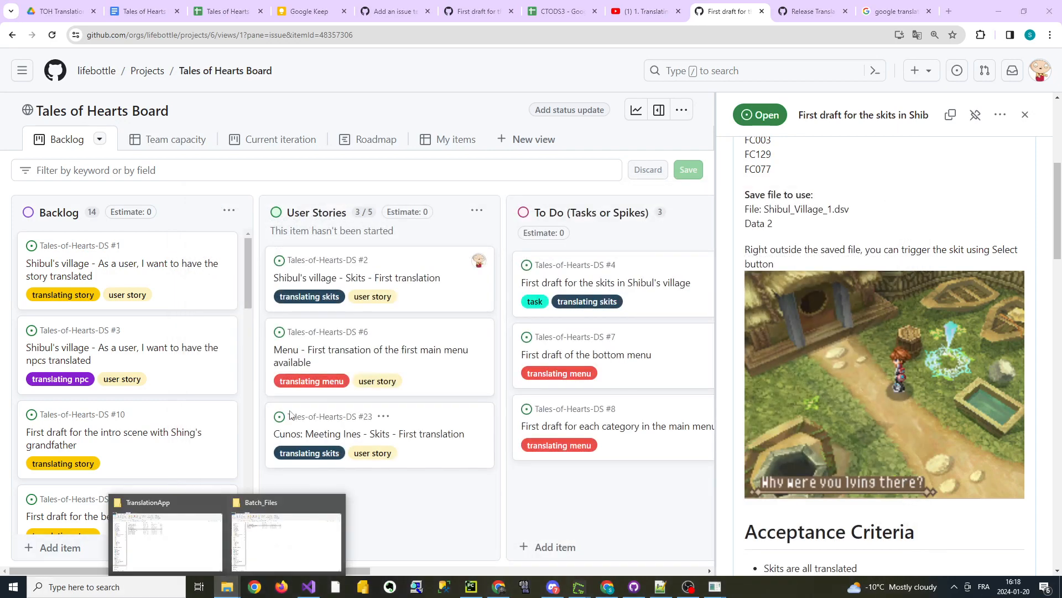
# Return to the Batch_Files folder, run Create_Build_With_Saved.bat, and dismiss its console once the build is done.
pyautogui.click(274, 525)
pyautogui.click(215, 143)
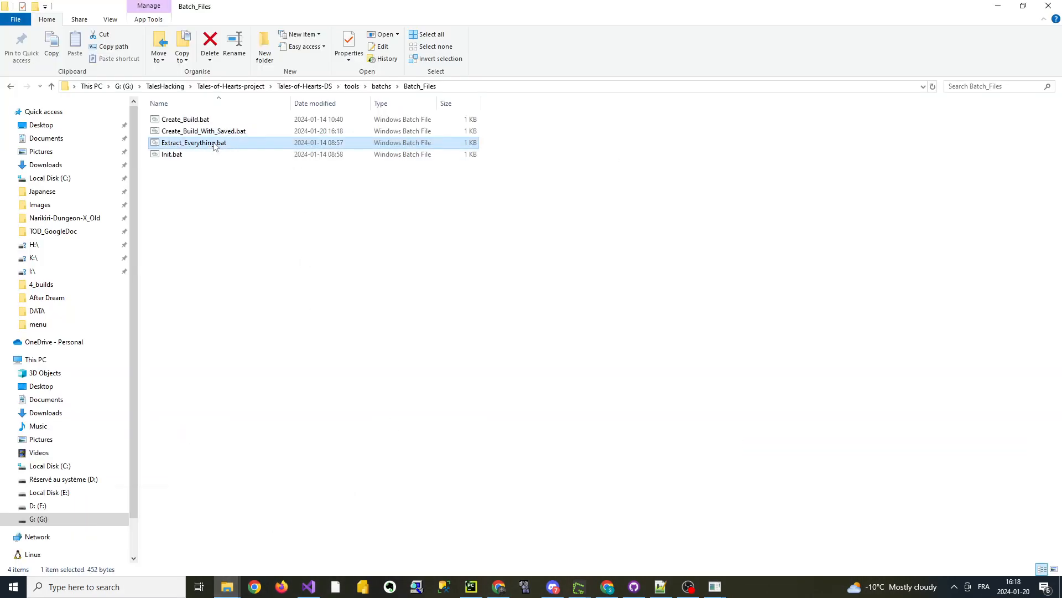
pyautogui.click(241, 135)
pyautogui.doubleClick(252, 135)
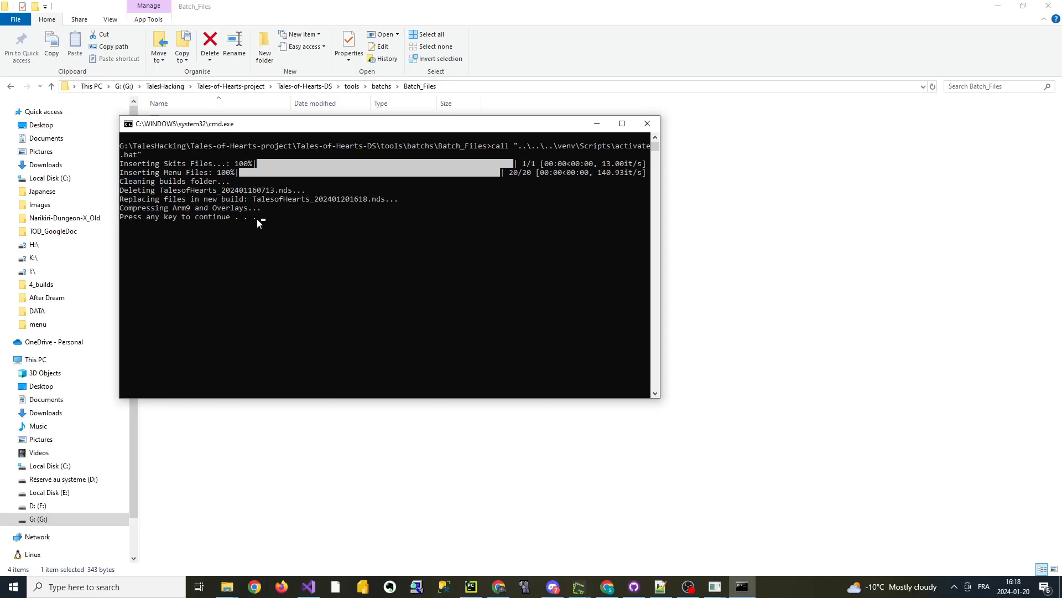
pyautogui.press('Return')
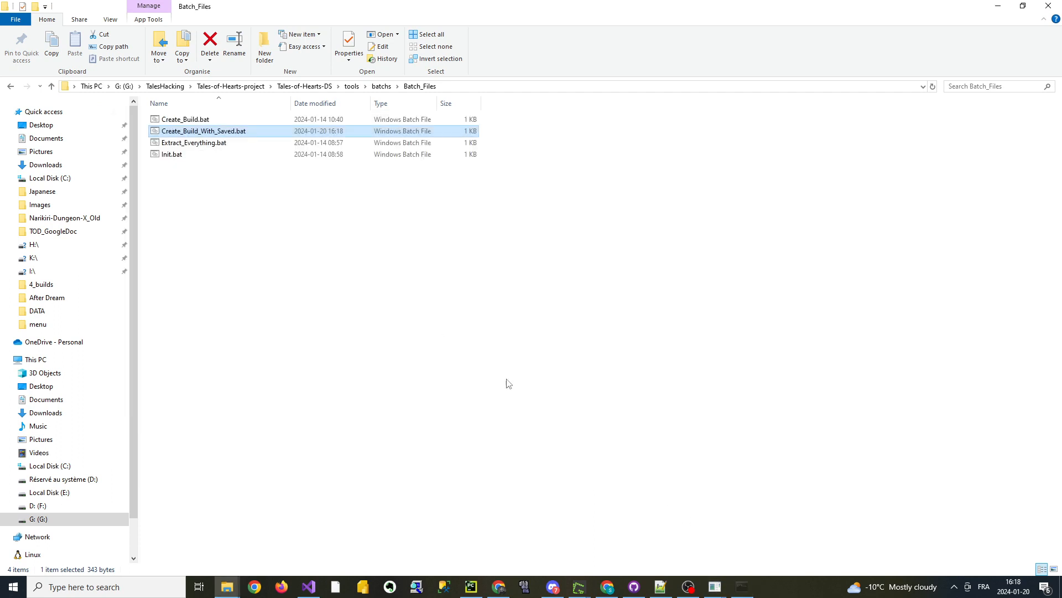
# Switch to DeSmuME and open the ROM TalesofHearts_202401201618.nds from the Tales-of-Hearts-DS 4_builds folder.
pyautogui.click(525, 586)
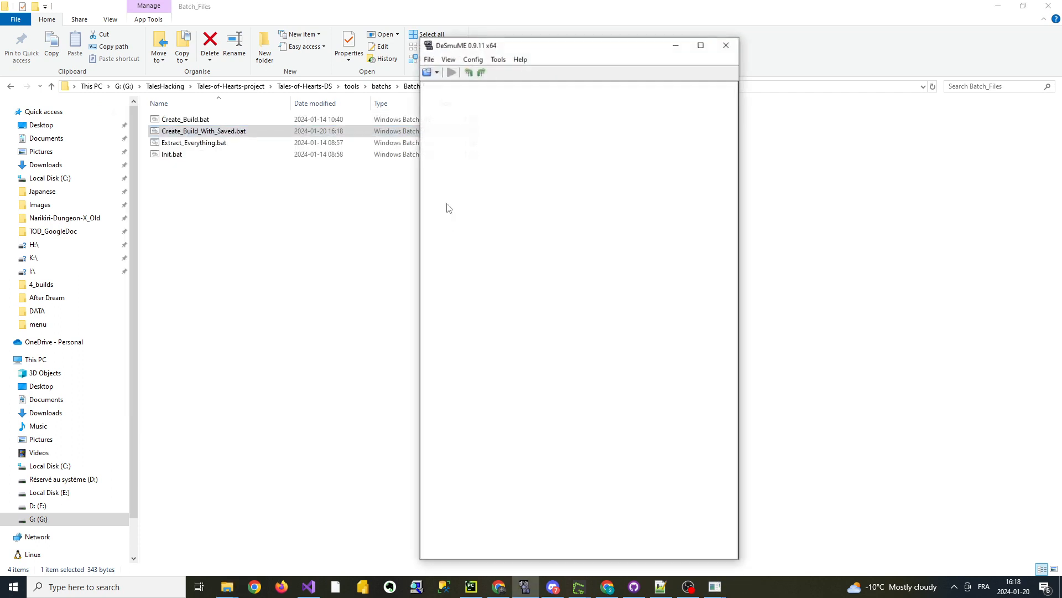
pyautogui.click(429, 60)
pyautogui.click(458, 71)
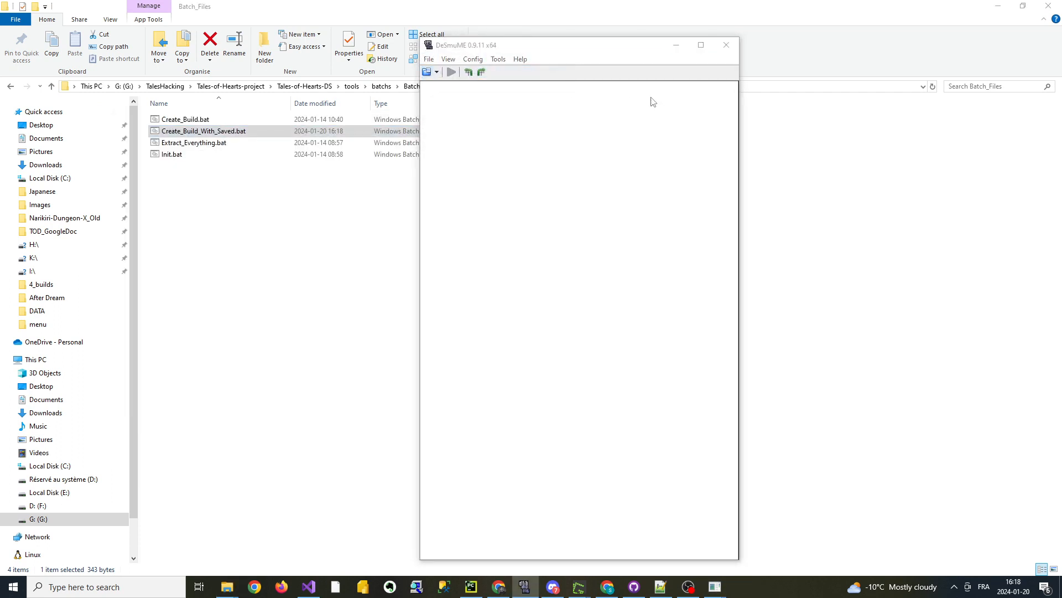
pyautogui.click(608, 92)
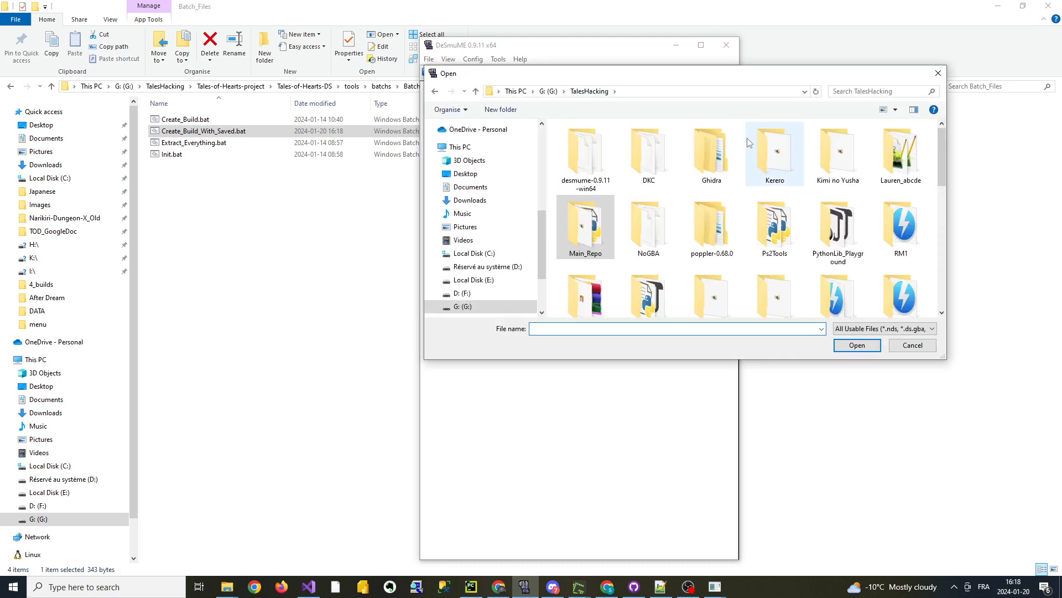
pyautogui.scroll(-3, 830, 178)
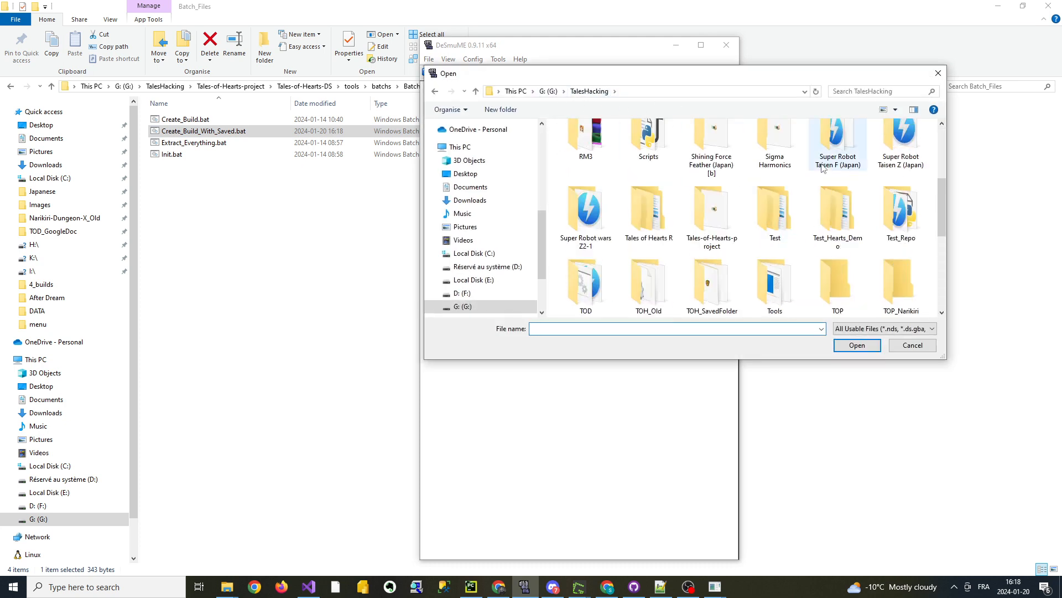
pyautogui.doubleClick(712, 213)
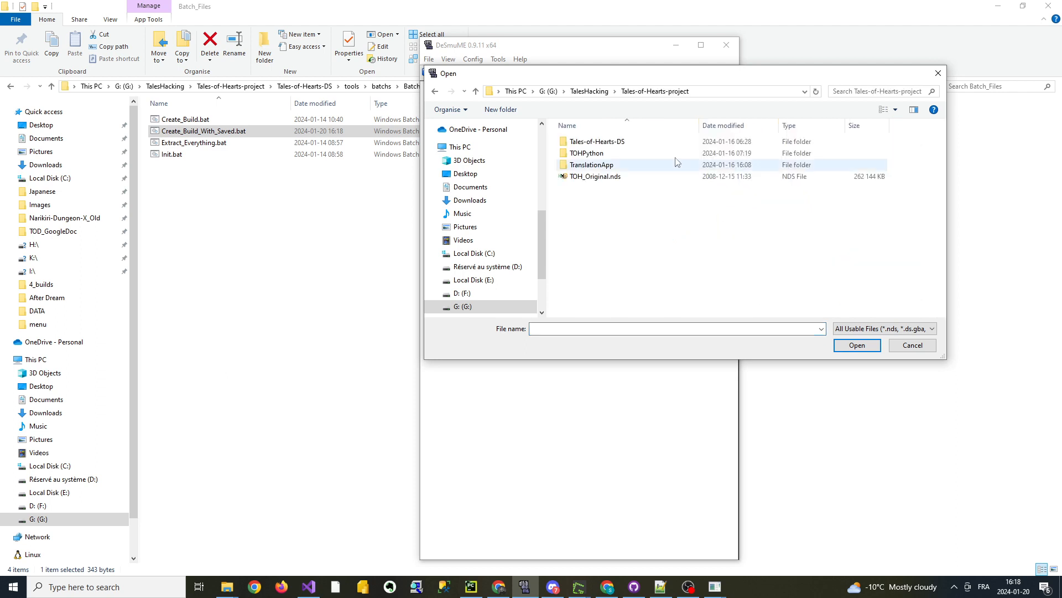
pyautogui.doubleClick(598, 142)
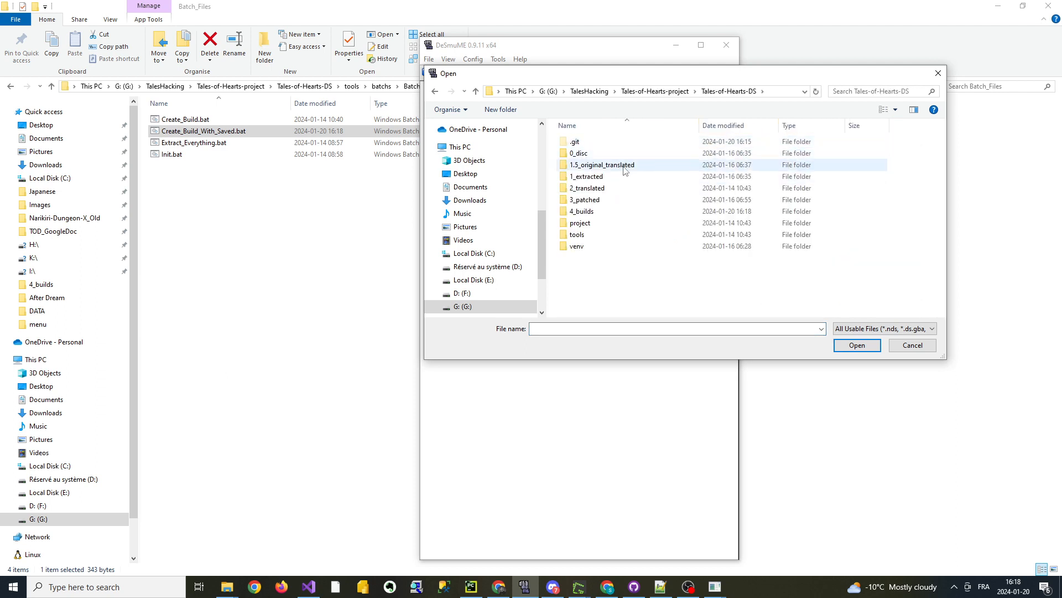
pyautogui.doubleClick(606, 212)
pyautogui.click(667, 143)
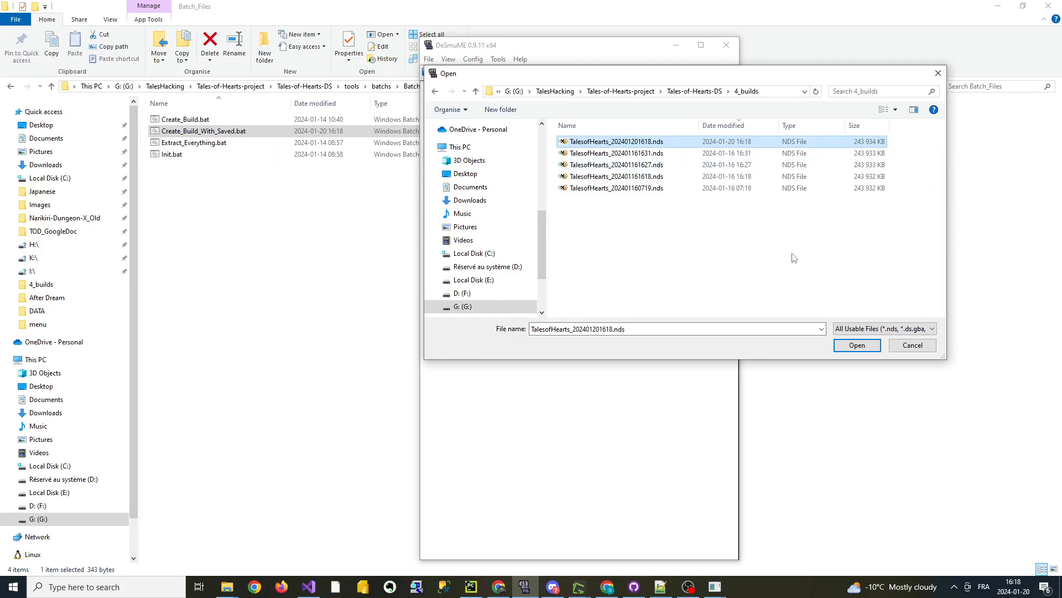
pyautogui.click(855, 353)
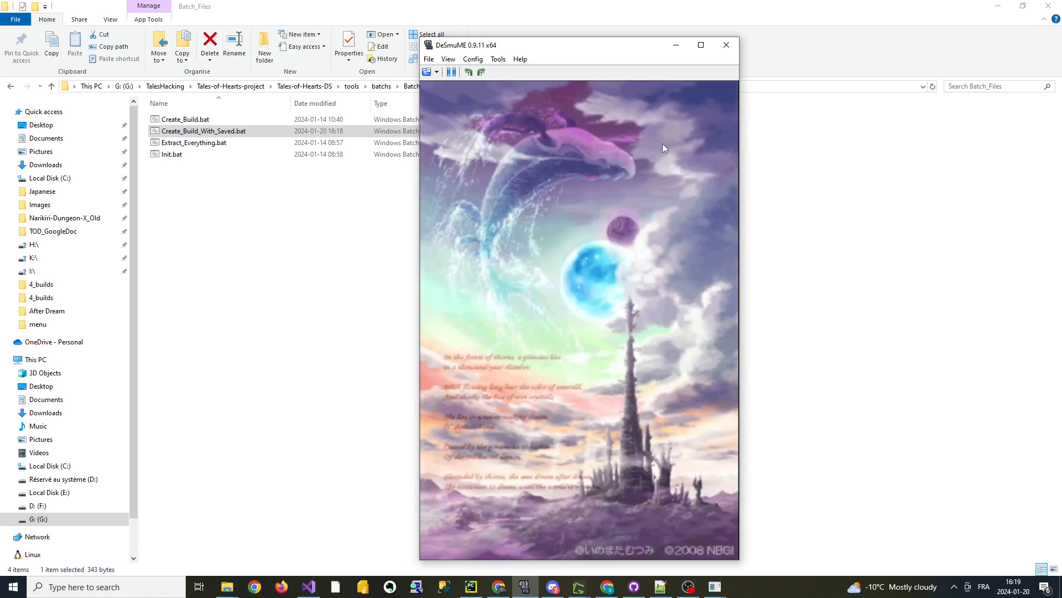
# Bring up the game's main menu from the title screen and turn down the system volume.
pyautogui.press('Return')
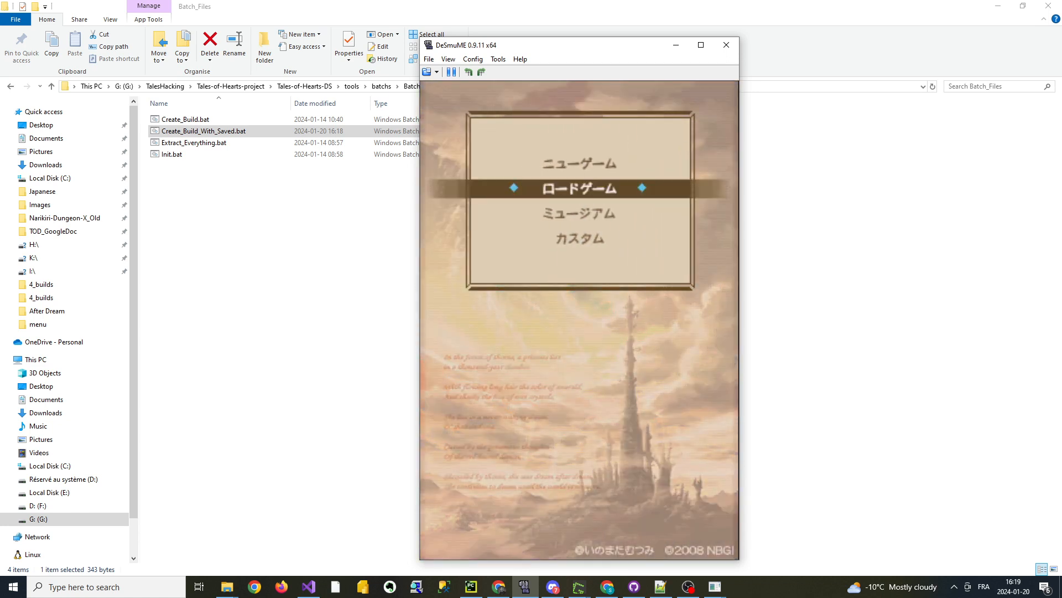
pyautogui.click(953, 586)
pyautogui.click(910, 476)
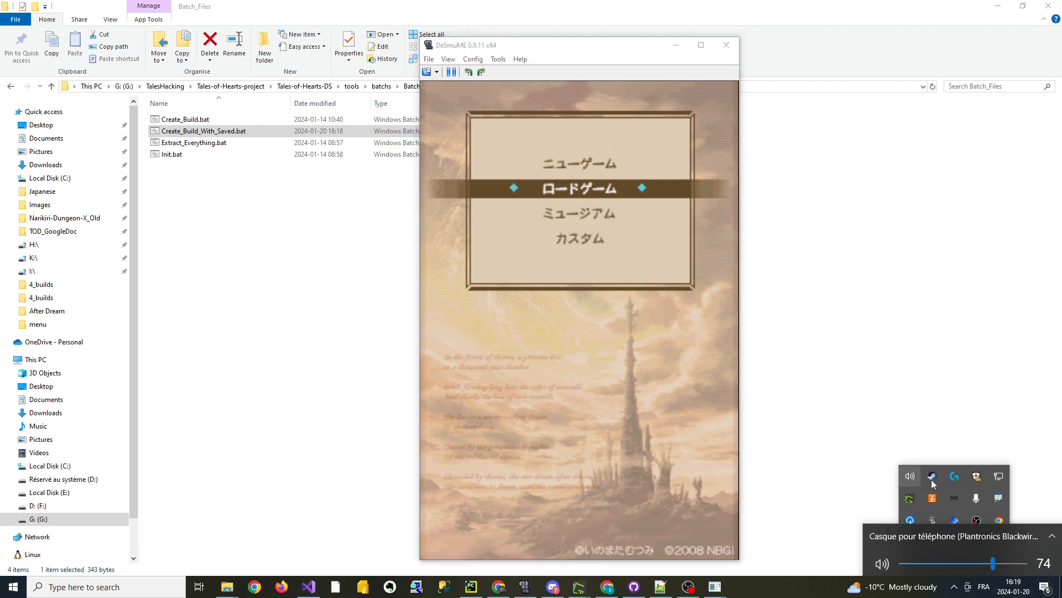
pyautogui.click(911, 561)
pyautogui.click(582, 101)
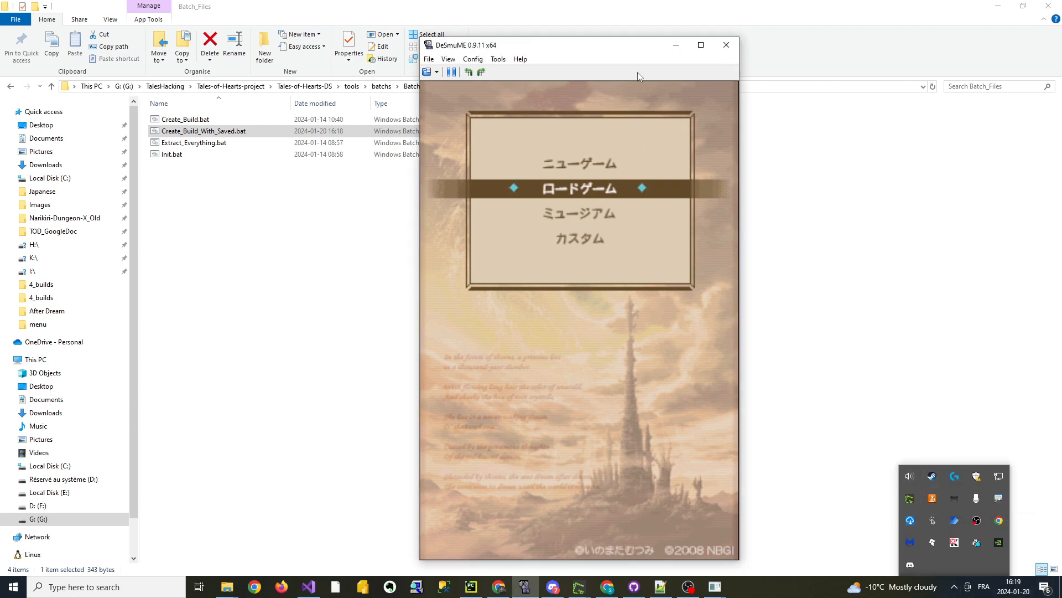
# Choose ロードゲーム (load game) in the game's main menu to open the save data screen.
pyautogui.press('Up')
pyautogui.press('Down')
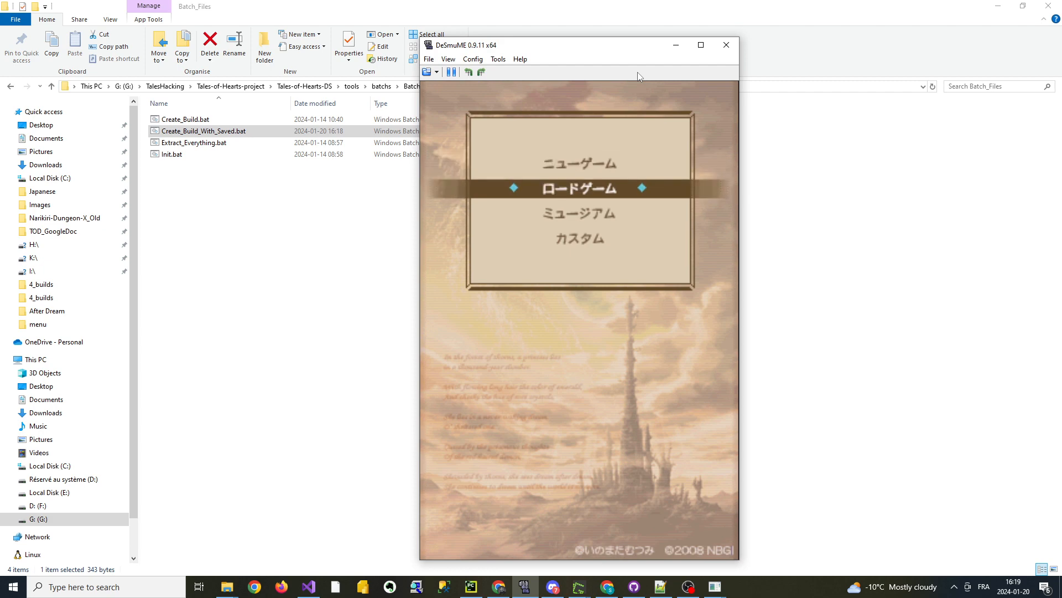
pyautogui.press('Up')
pyautogui.press('Down')
pyautogui.press('x')
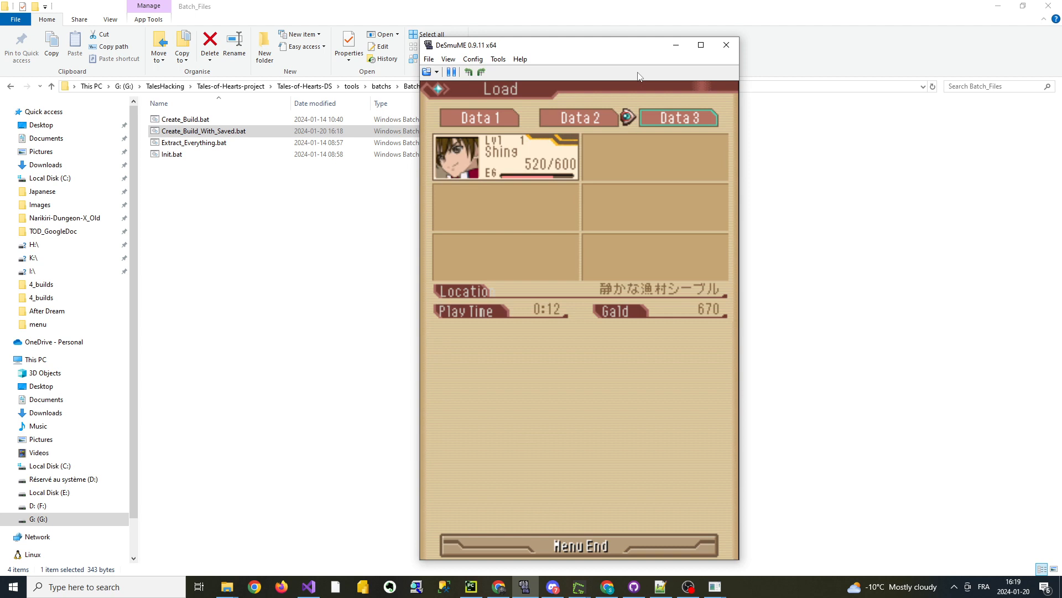
# Load the Data 2 save from the game's load screen.
pyautogui.press('Left')
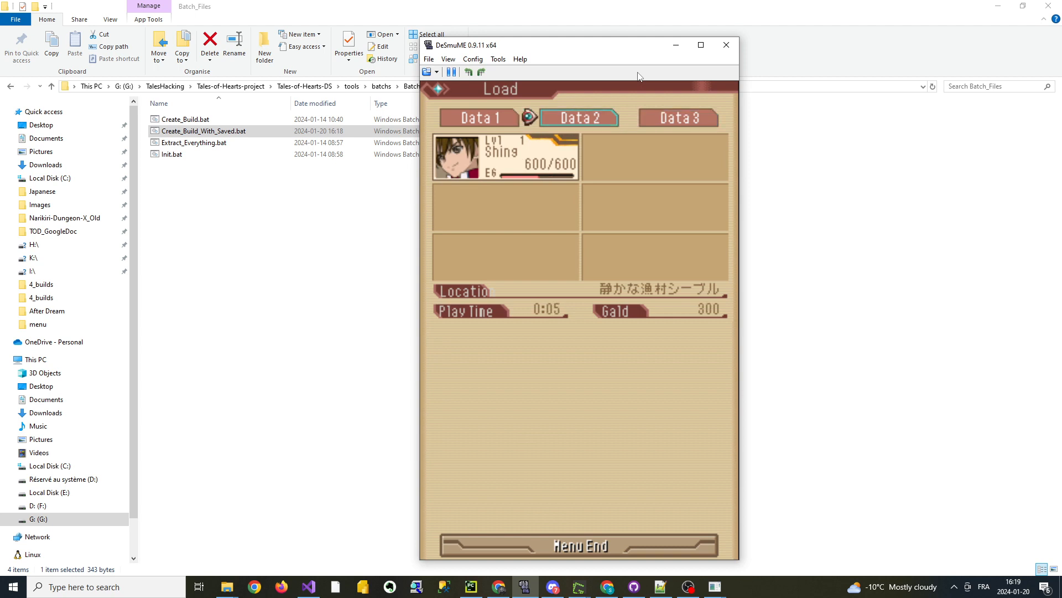
pyautogui.press('x')
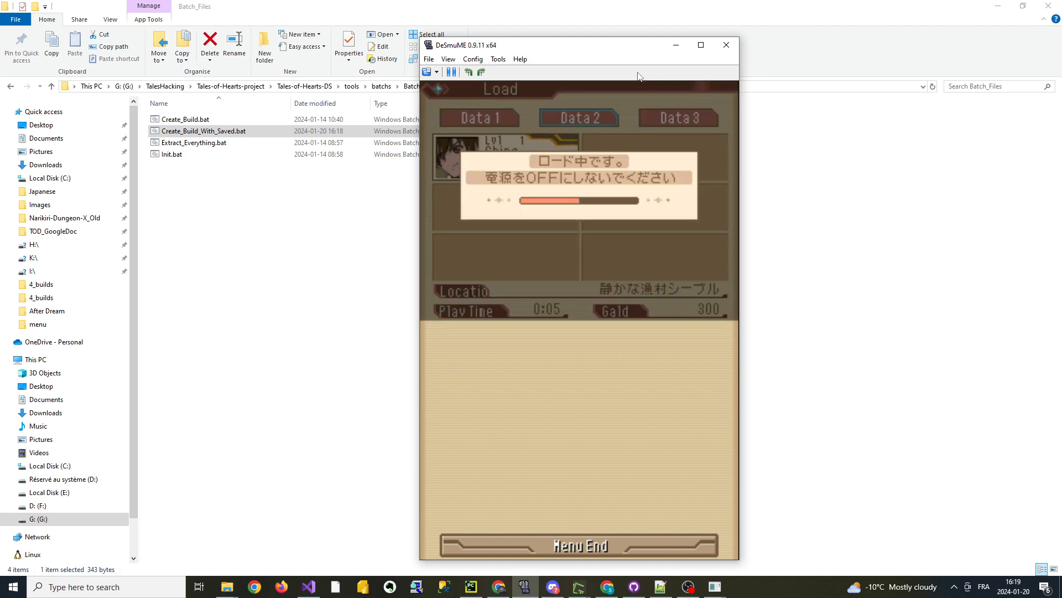
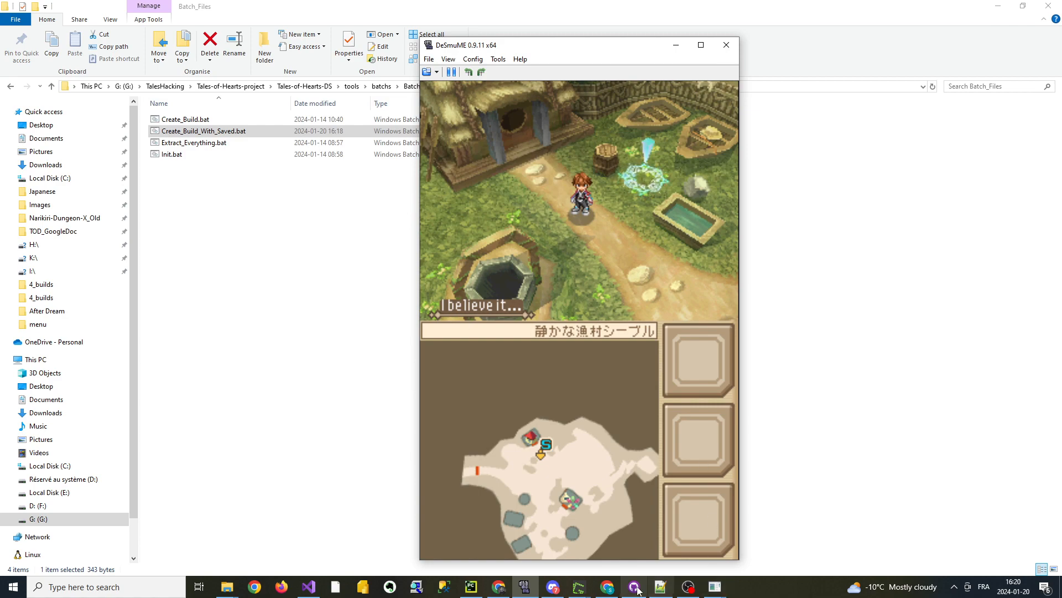
# Switch to Chrome and review the Shibul's village skits issue for the skit order, save file, trigger instructions and acceptance criteria.
pyautogui.moveTo(714, 587)
pyautogui.moveTo(679, 517)
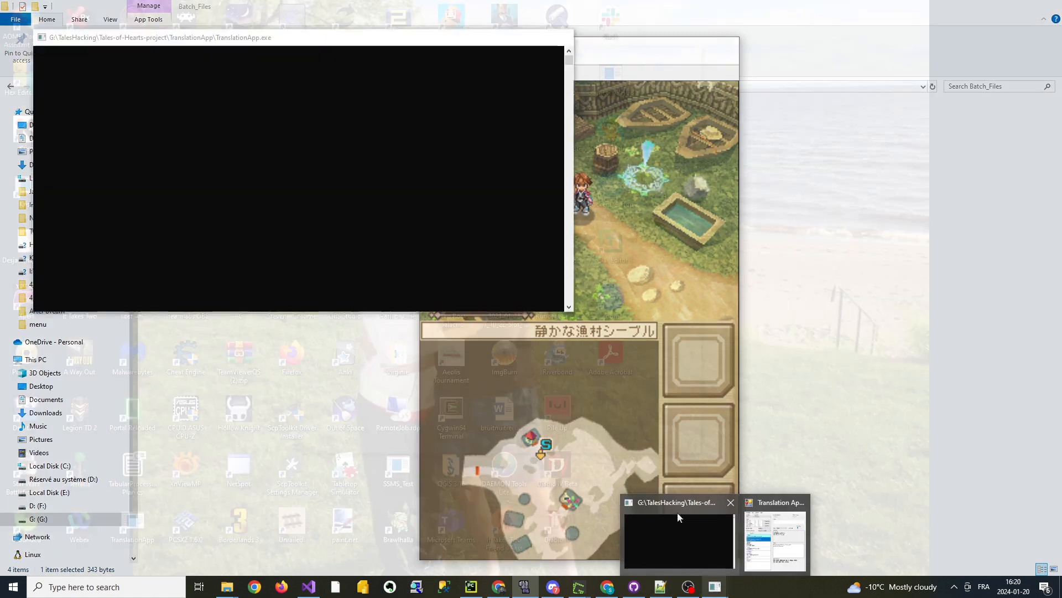
pyautogui.click(608, 586)
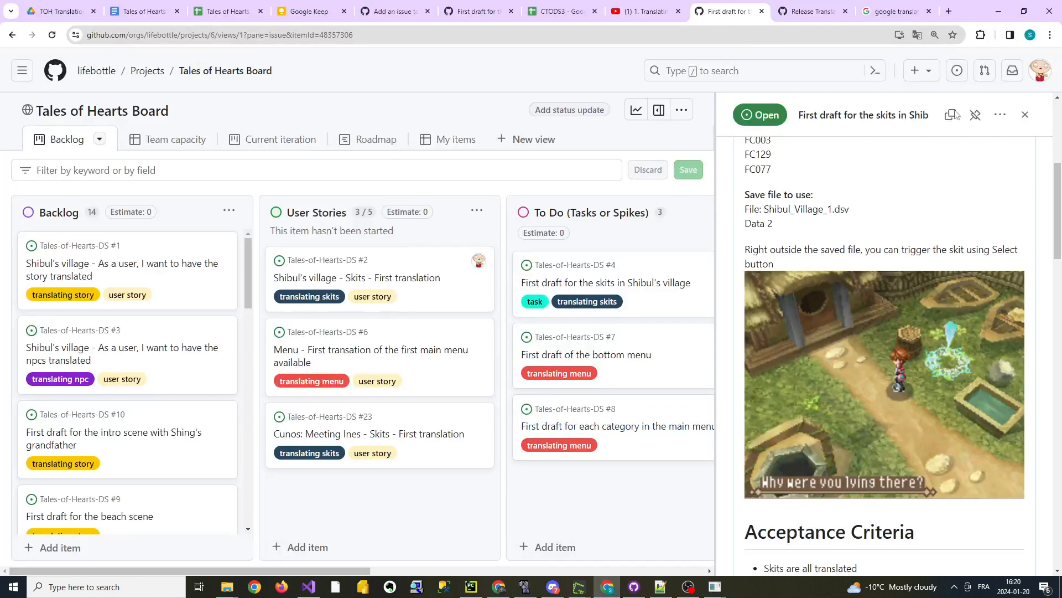
pyautogui.scroll(5, 879, 171)
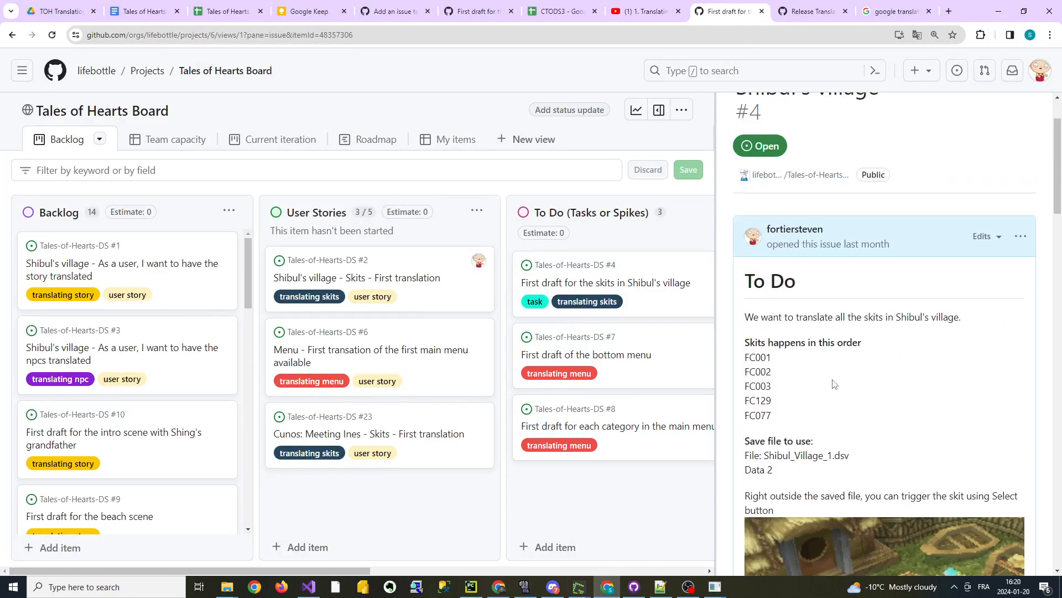
pyautogui.scroll(-3, 809, 359)
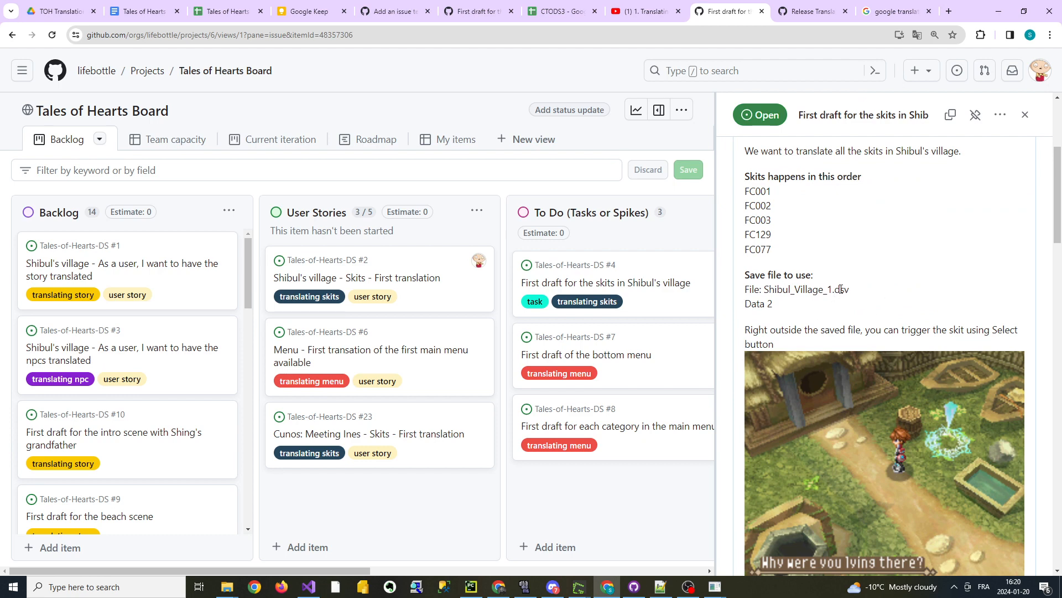
pyautogui.scroll(1, 846, 283)
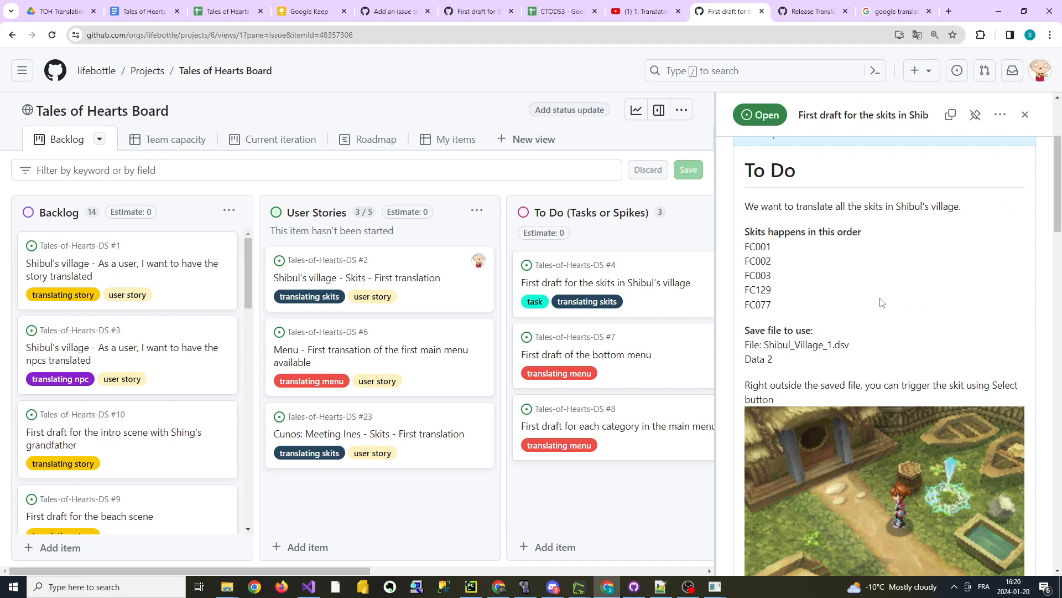
pyautogui.scroll(-3, 884, 275)
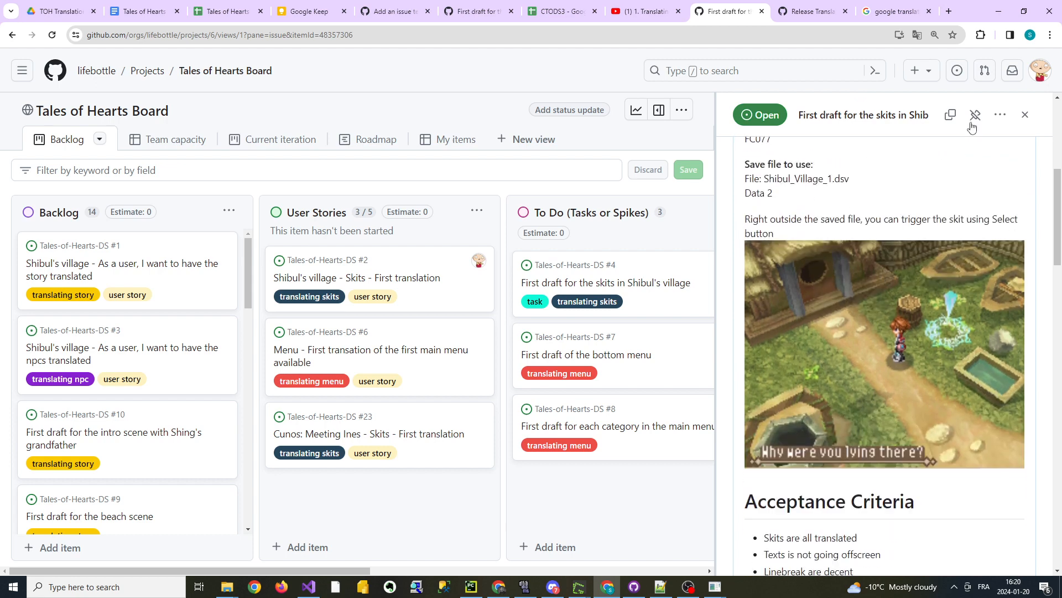
pyautogui.scroll(-3, 943, 253)
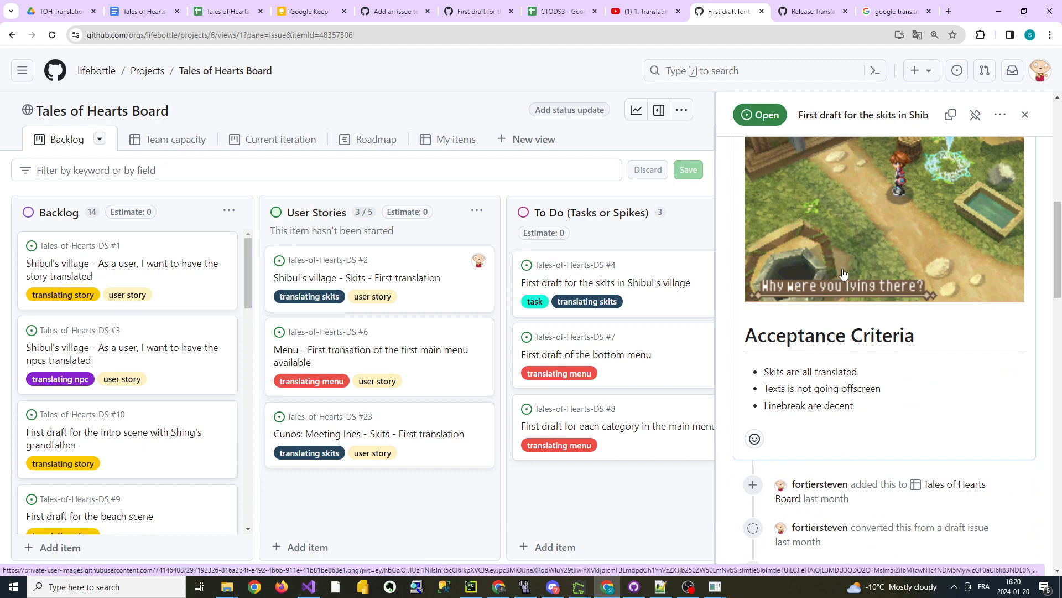
# Return to DeSmuME, start the "I believe it..." skit with the game's Select function and pause the emulation.
pyautogui.click(524, 587)
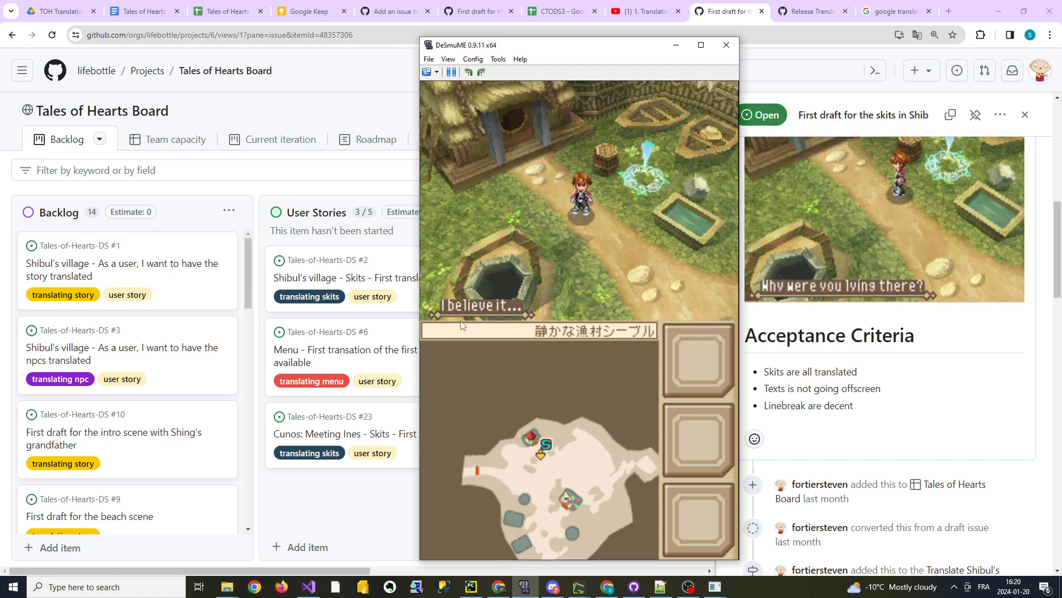
pyautogui.press('BackSpace')
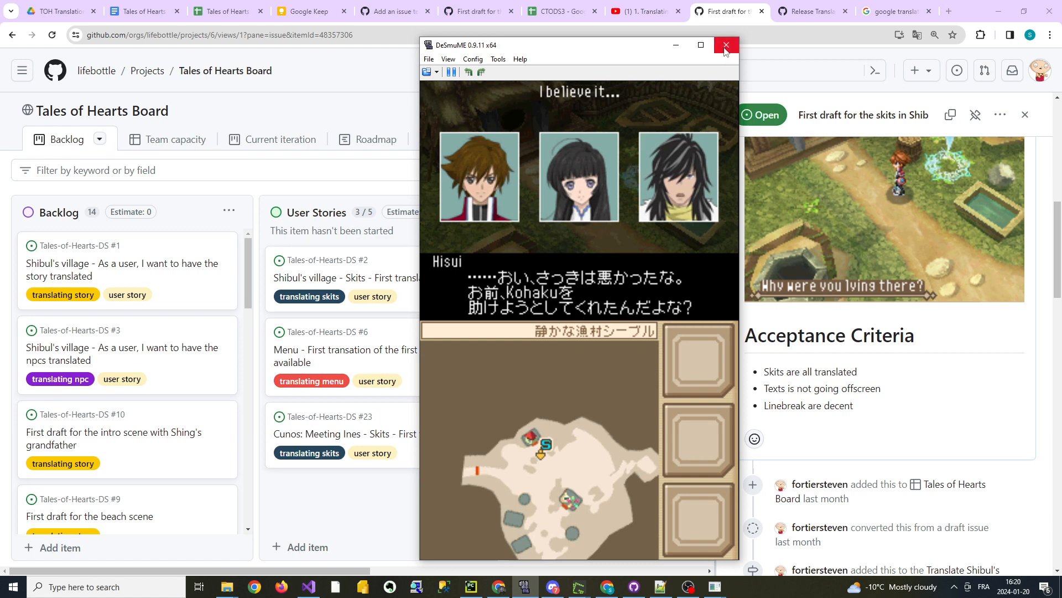
pyautogui.press('Pause')
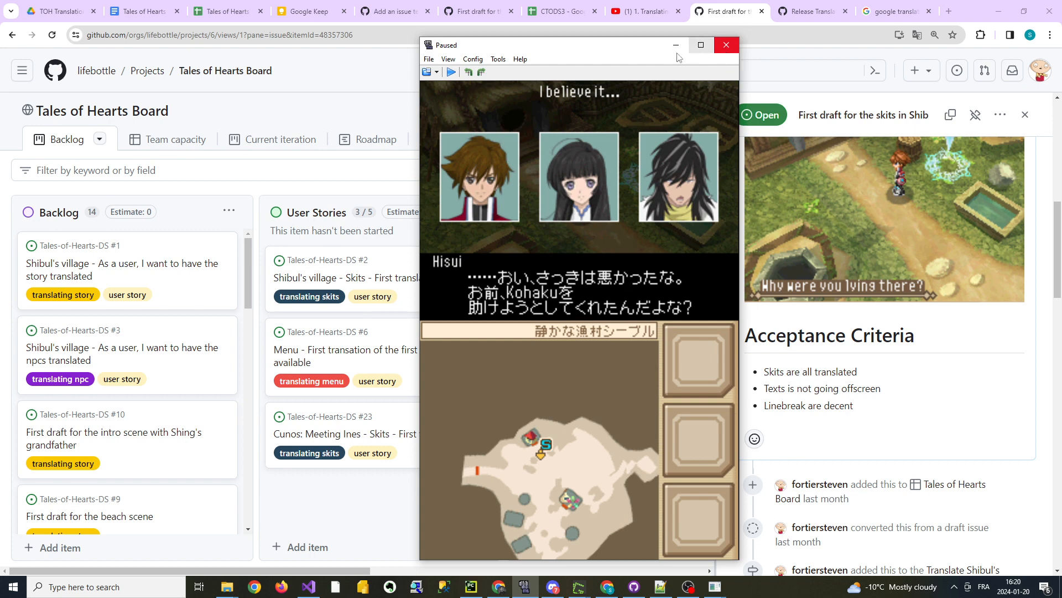
pyautogui.click(430, 59)
pyautogui.click(653, 129)
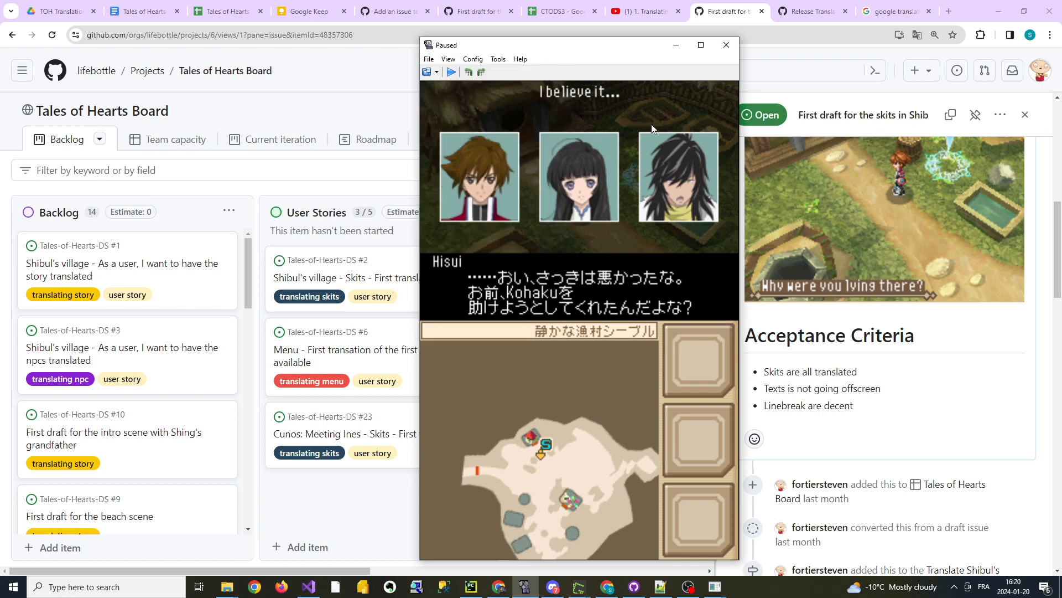
# Copy Shing's Japanese line 魔道士!? from FC001.xml in the Translation App and translate it in Google Translate in Chrome.
pyautogui.moveTo(736, 582)
pyautogui.click(719, 526)
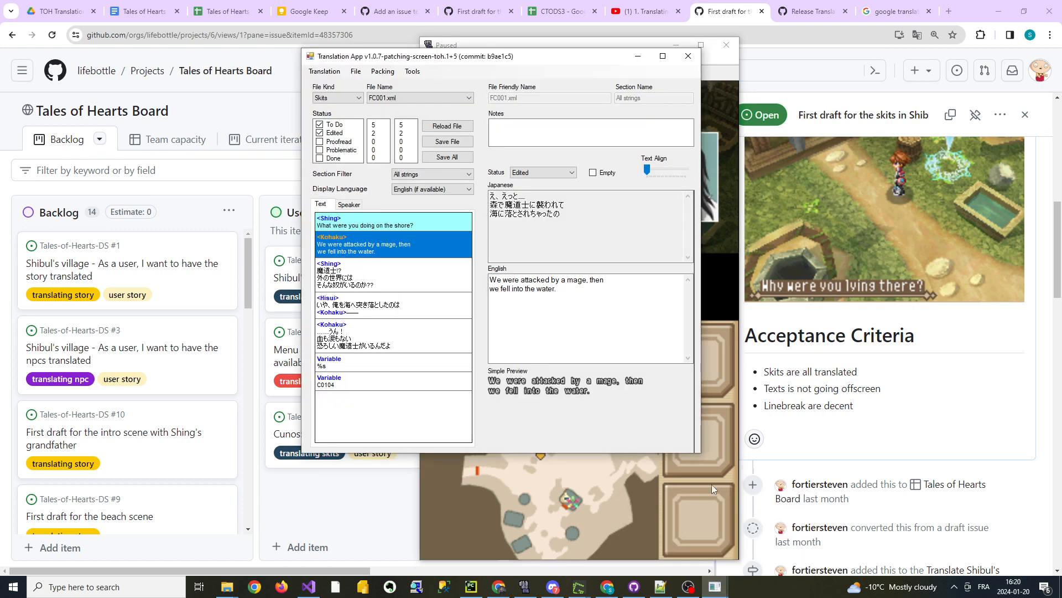
pyautogui.click(371, 289)
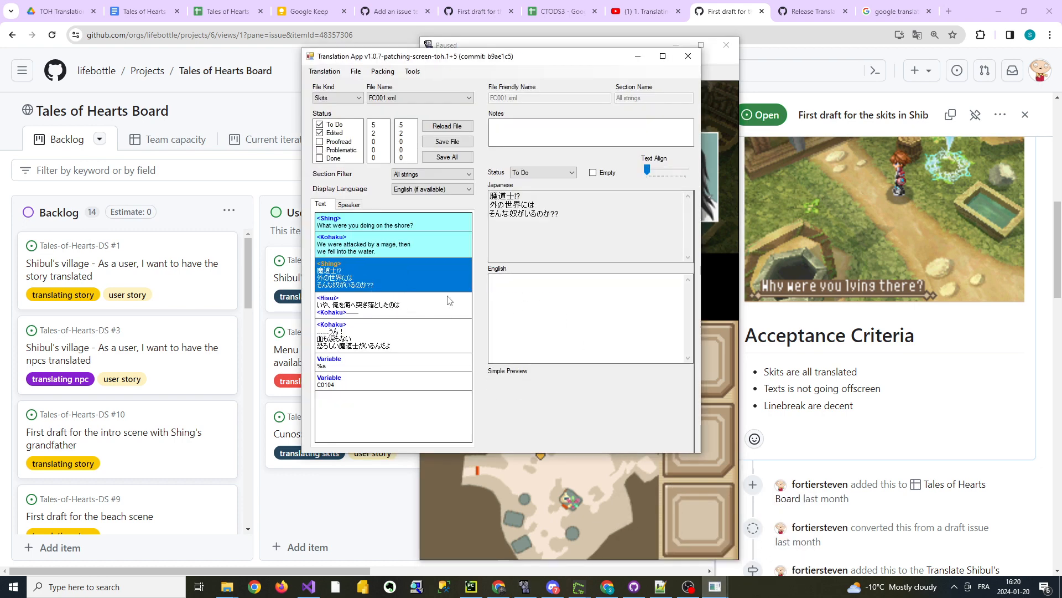
pyautogui.click(404, 250)
pyautogui.click(402, 268)
pyautogui.moveTo(588, 225); pyautogui.dragTo(376, 157)
pyautogui.hotkey('ctrl', 'c')
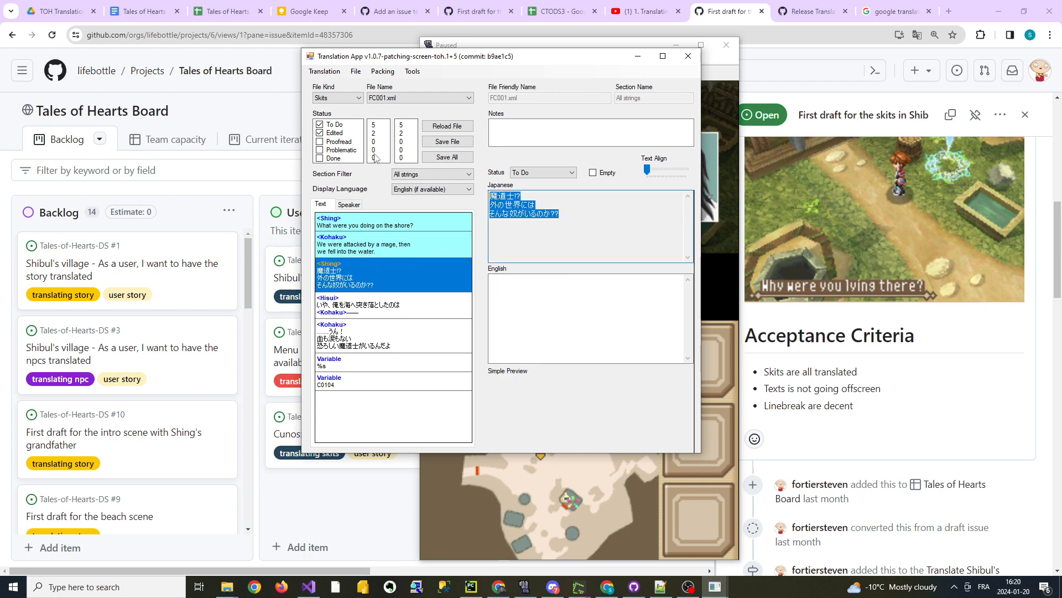
pyautogui.click(902, 11)
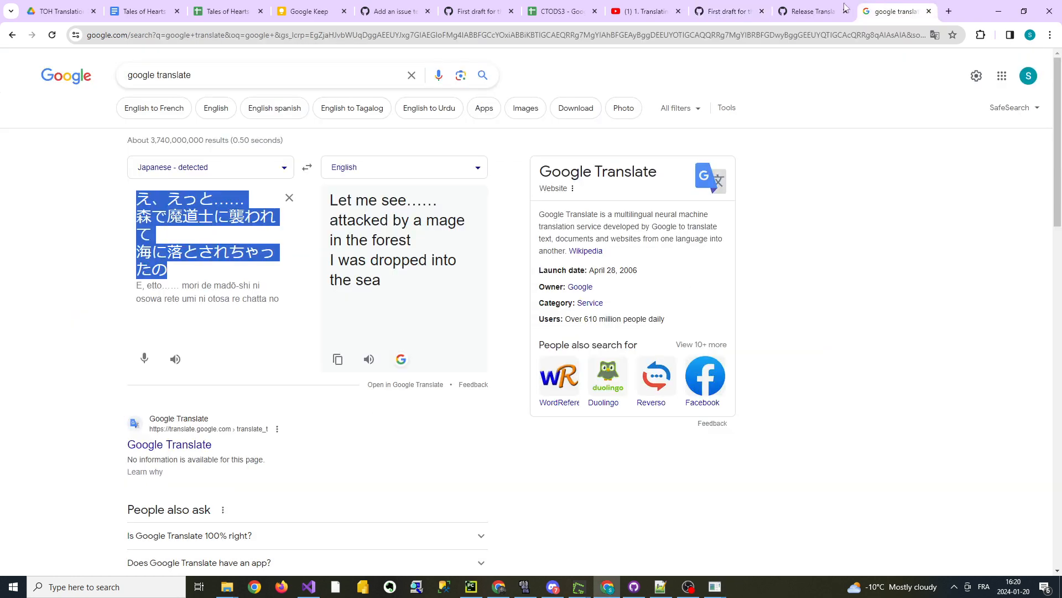
pyautogui.click(198, 221)
pyautogui.hotkey('ctrl', 'a')
pyautogui.hotkey('ctrl', 'v')
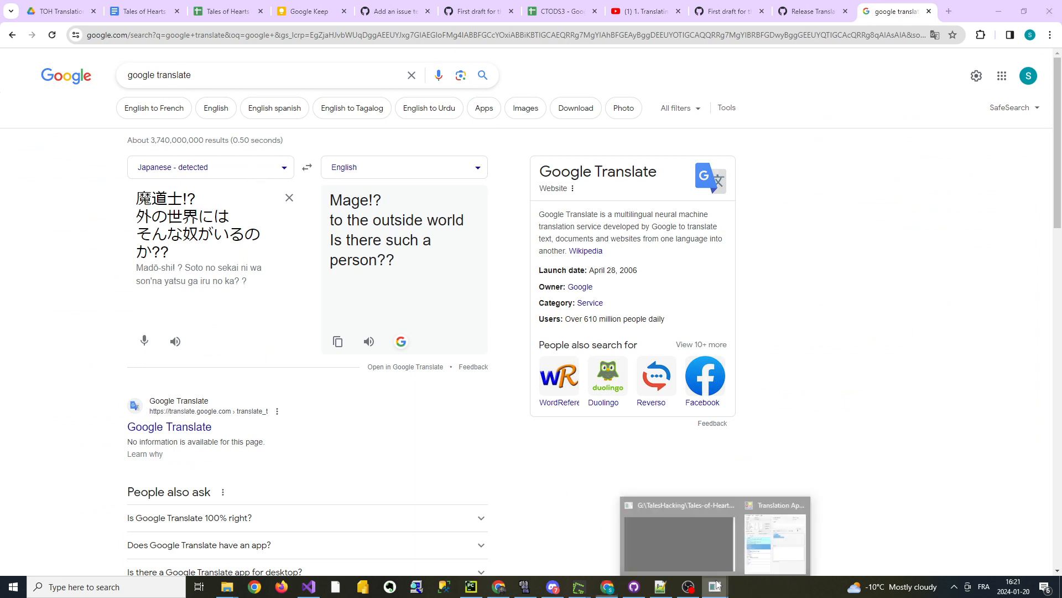
# Back in the Translation App, enter "Mage?? Do we have that kind of evil person in our world?" on two lines as the line's English text.
pyautogui.click(746, 502)
pyautogui.write('Mag')
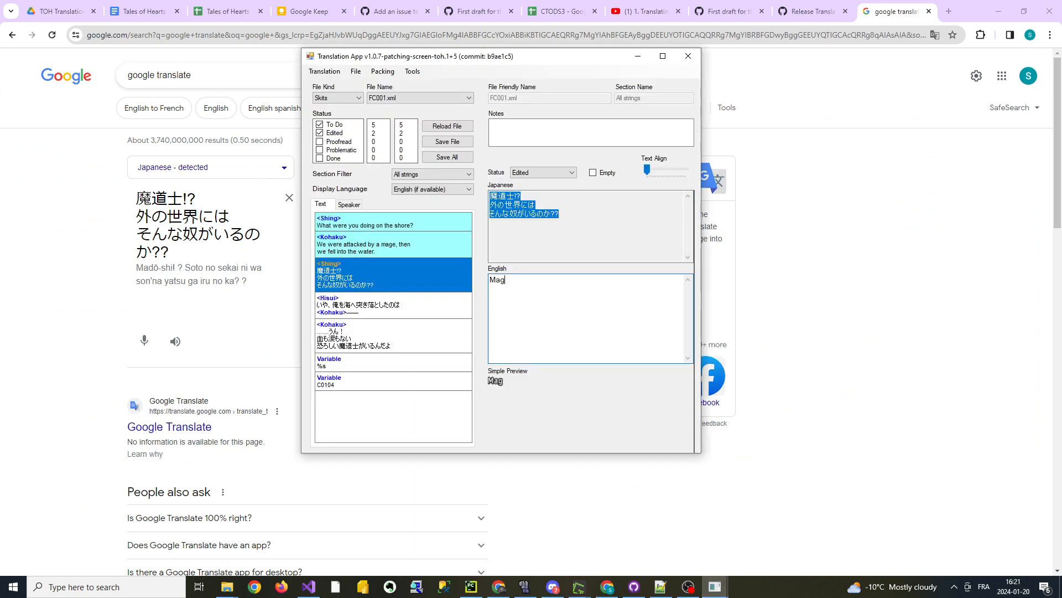
pyautogui.write('e?? Do we have such')
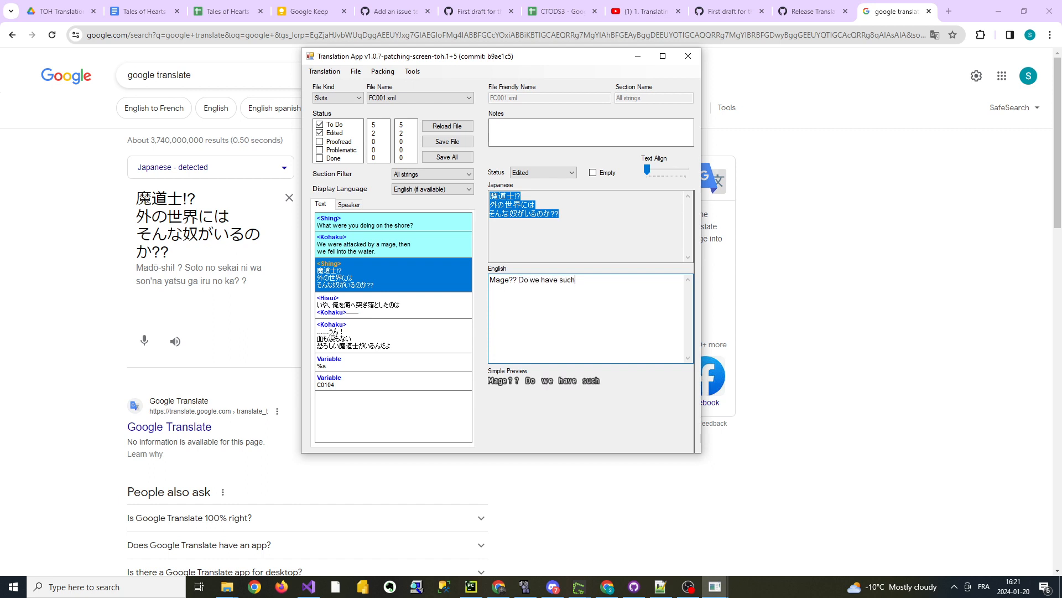
pyautogui.press('BackSpace')
pyautogui.write('that kind')
pyautogui.write(' of evil perso')
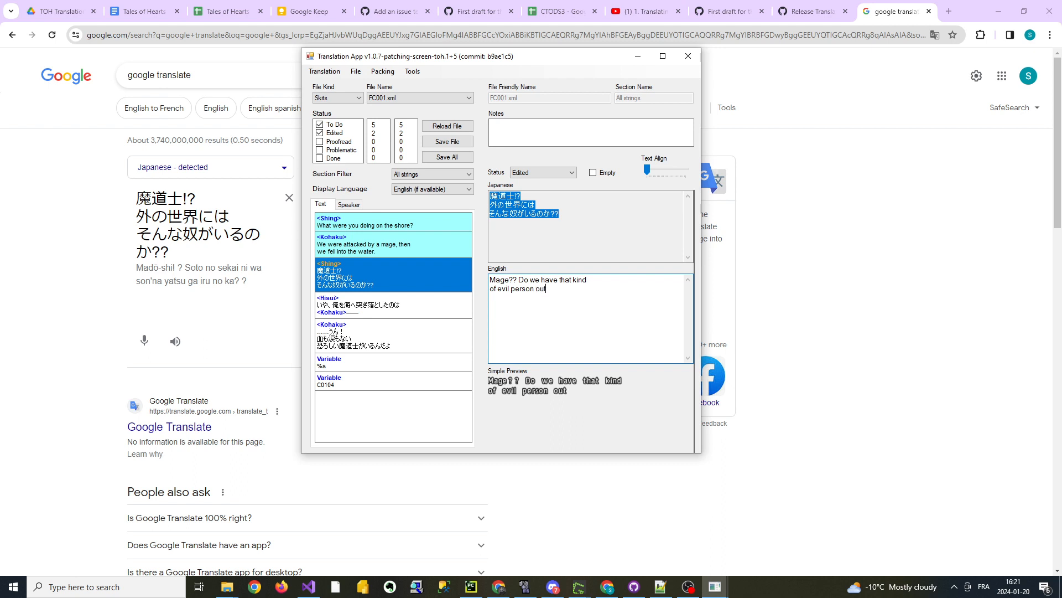
pyautogui.write('n ou')
pyautogui.press('BackSpace')
pyautogui.press('BackSpace')
pyautogui.write('in our world?')
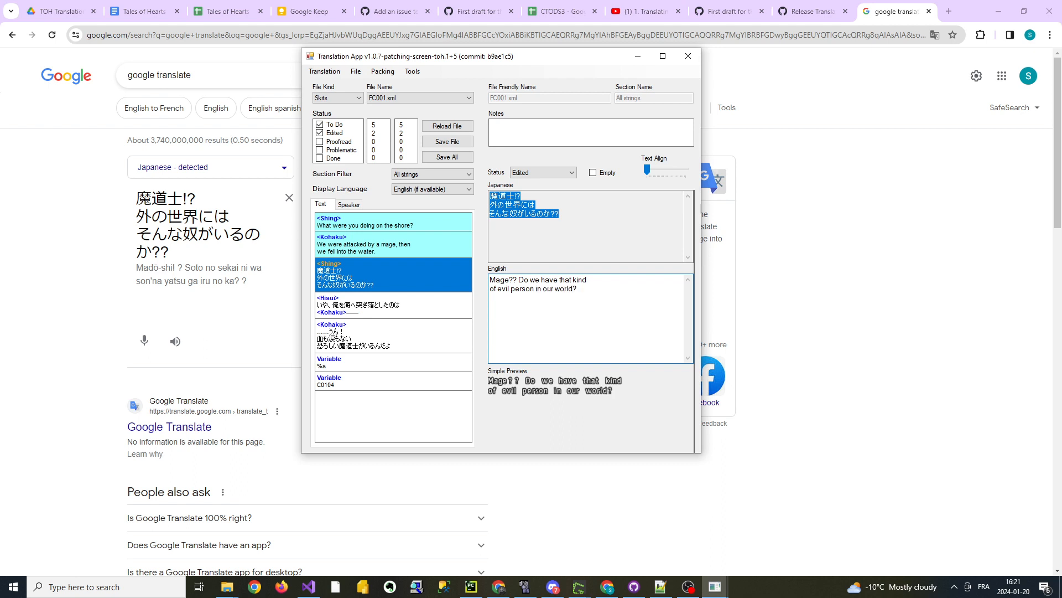
# Move on to Hisui's line いや、俺を海へ突き落としたのは<Kohaku>—— and translate its Japanese text in Google Translate.
pyautogui.hotkey('ctrl', 'Down')
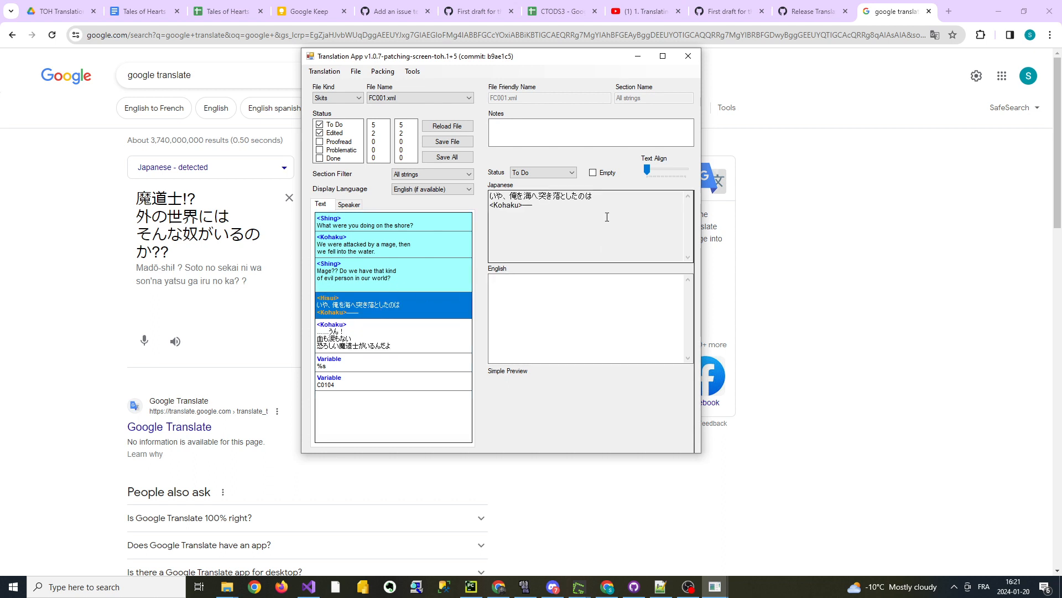
pyautogui.hotkey('ctrl', 'a')
pyautogui.click(109, 259)
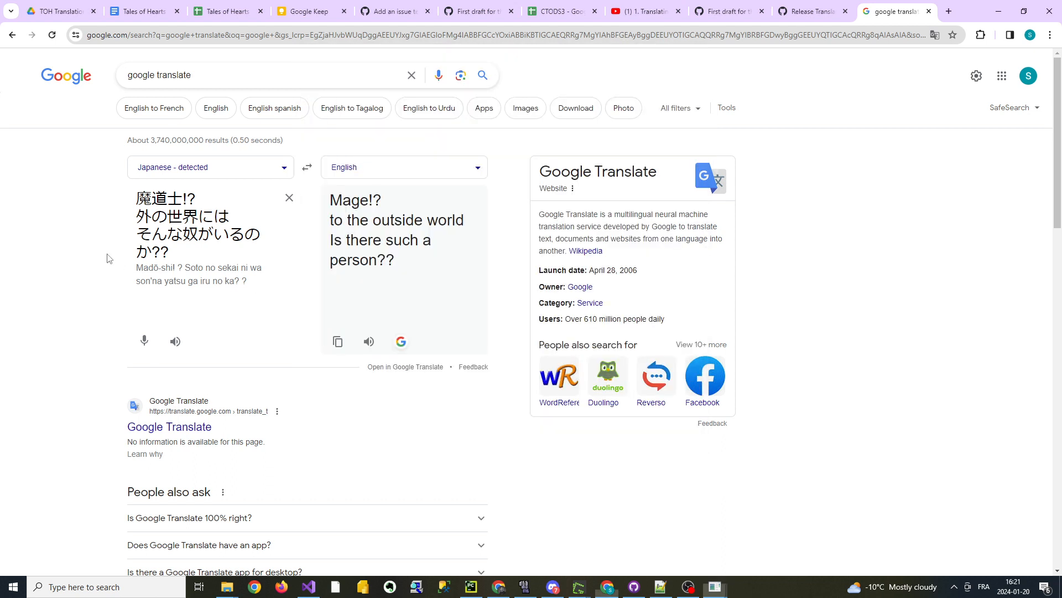
pyautogui.click(182, 215)
pyautogui.hotkey('ctrl', 'a')
pyautogui.write('いや、俺を海へ突き落としたのは<Kohaku>——')
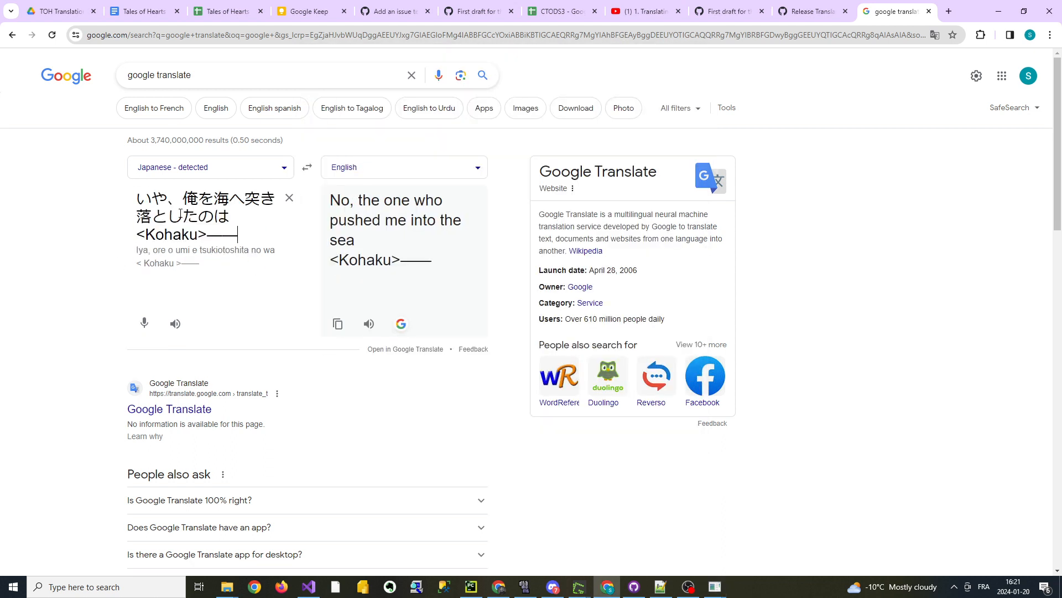
pyautogui.hotkey('alt', 'Tab')
pyautogui.hotkey('alt', 'Tab')
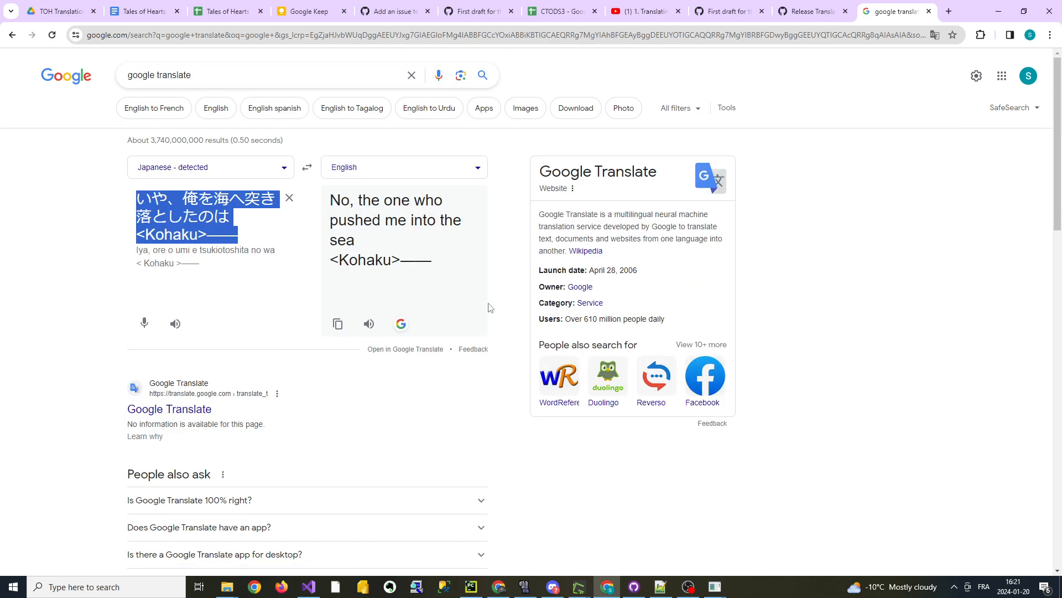
# In the Translation App, enter "Actually... It's <Kohaku> who pushed me in the river." on two lines as the English text of Hisui's line.
pyautogui.hotkey('alt', 'Tab')
pyautogui.click(515, 311)
pyautogui.write('N')
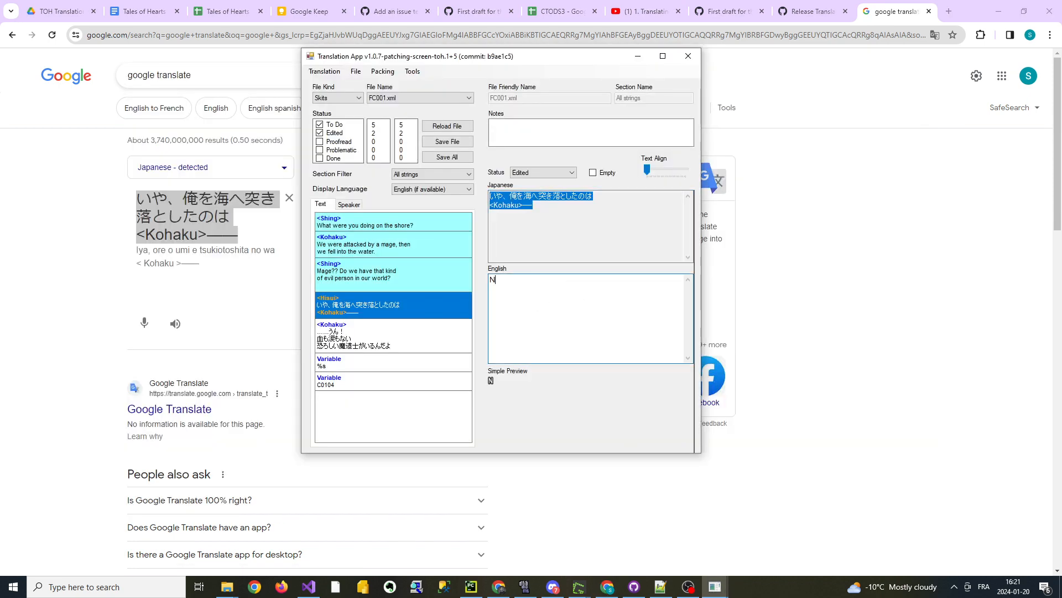
pyautogui.press('BackSpace')
pyautogui.press('BackSpace')
pyautogui.press('BackSpace')
pyautogui.press('BackSpace')
pyautogui.press('BackSpace')
pyautogui.press('BackSpace')
pyautogui.press('BackSpace')
pyautogui.write('Actual')
pyautogui.write('ly,')
pyautogui.write(' <')
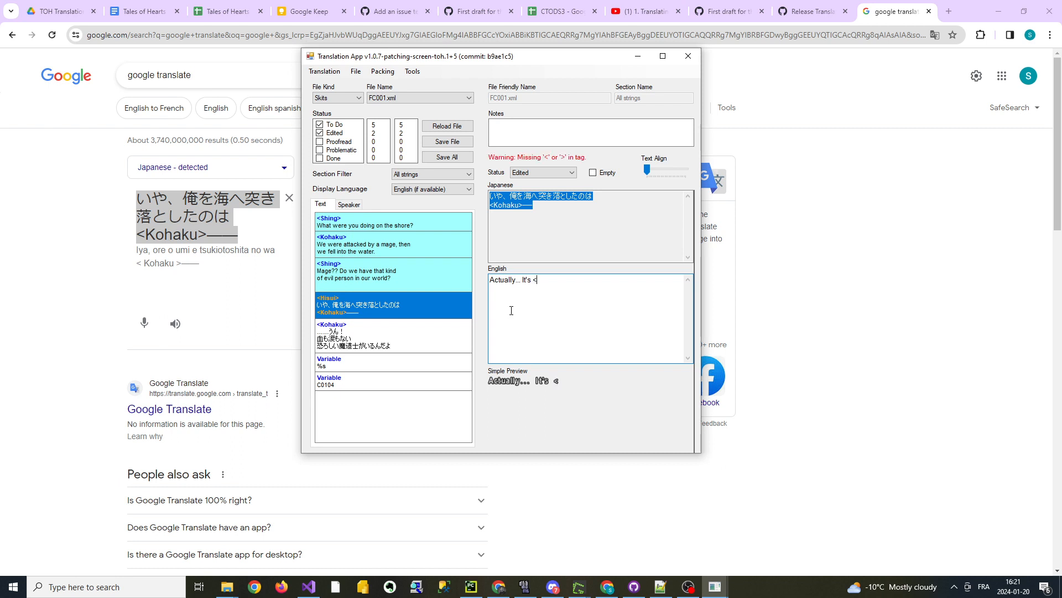
pyautogui.write('Kohaku> who pu')
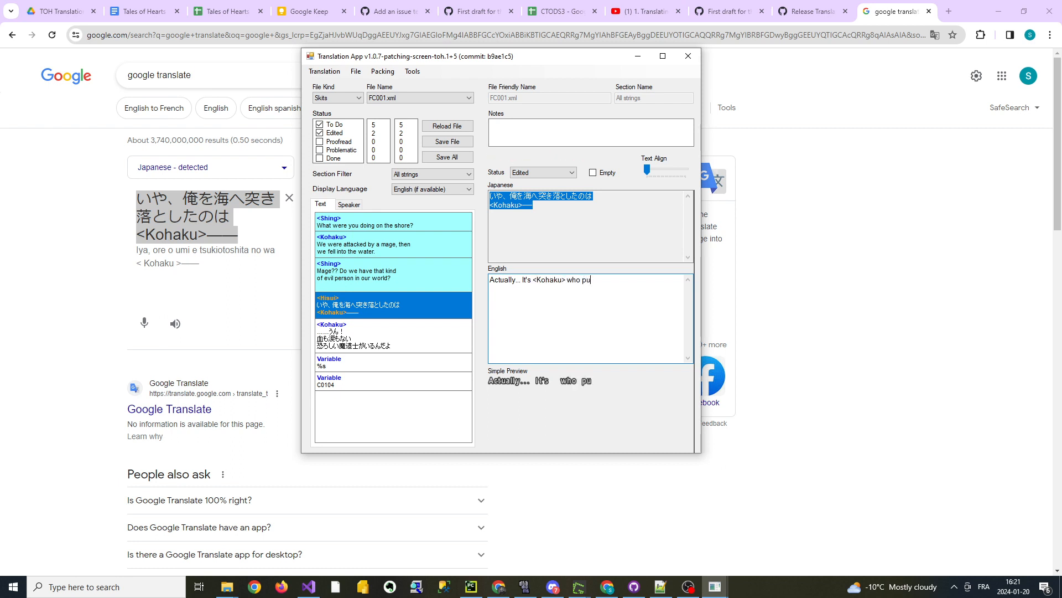
pyautogui.write('shed me in')
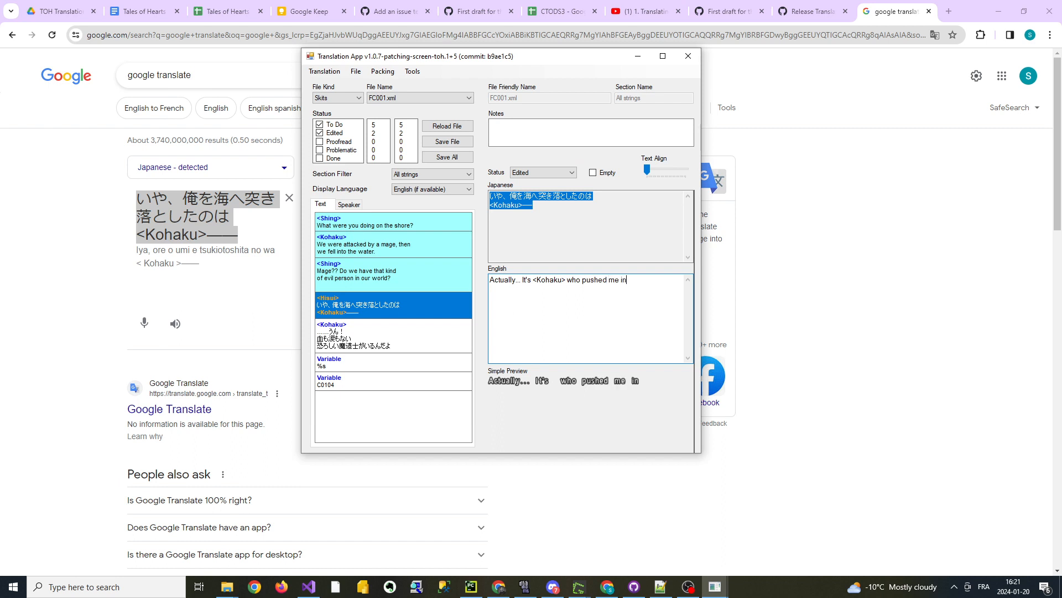
pyautogui.press('Return')
pyautogui.write('the river.')
# Copy Kohaku's next Japanese line, ……うん！血も涙もない, and translate it in Google Translate, highlighting the last two translated lines.
pyautogui.hotkey('ctrl', 'Down')
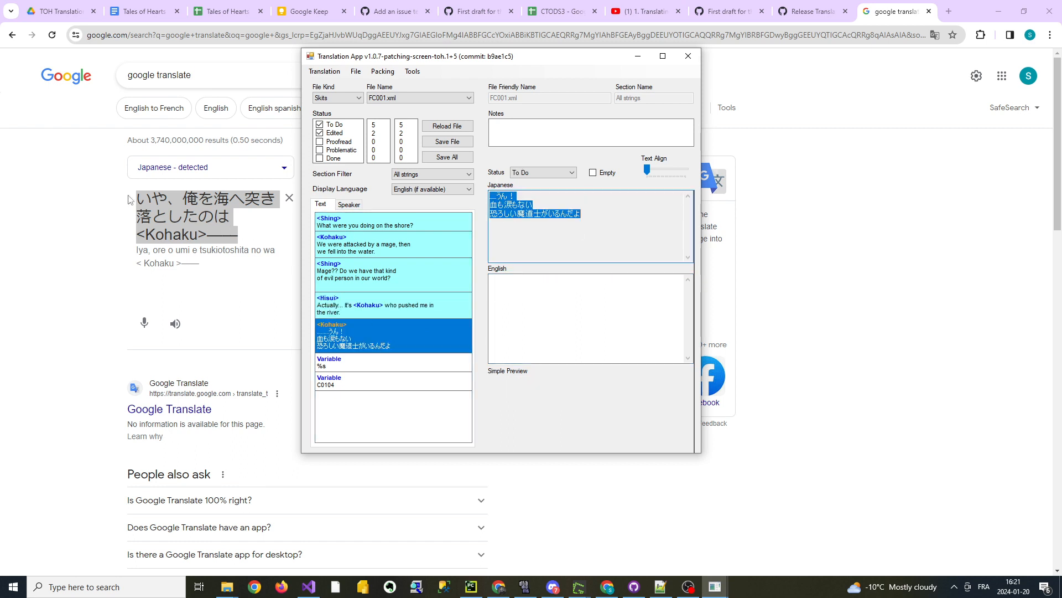
pyautogui.hotkey('ctrl', 'c')
pyautogui.hotkey('alt', 'Tab')
pyautogui.hotkey('ctrl', 'v')
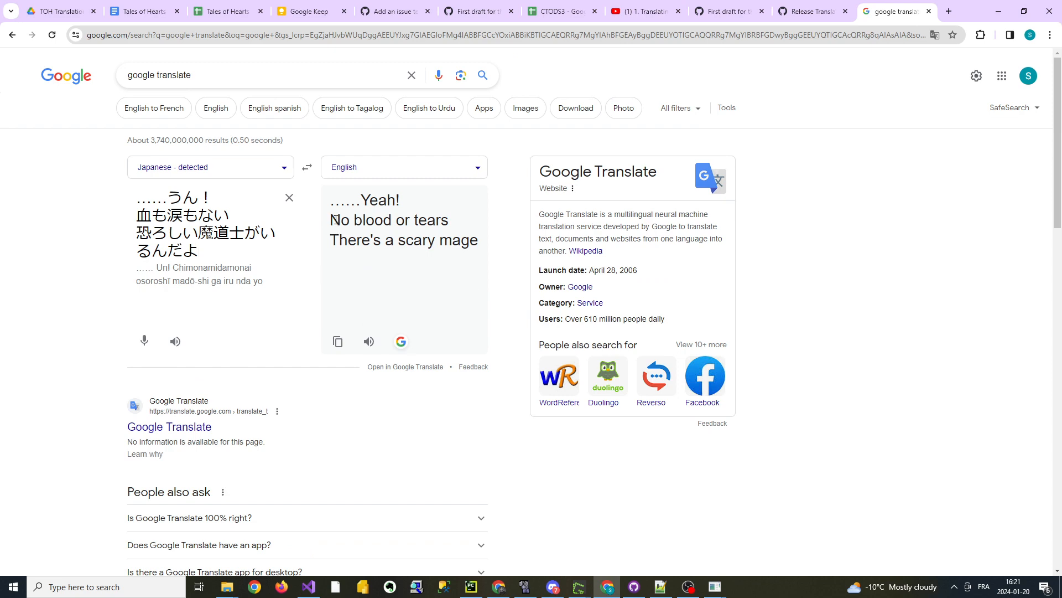
pyautogui.moveTo(336, 220); pyautogui.dragTo(478, 232)
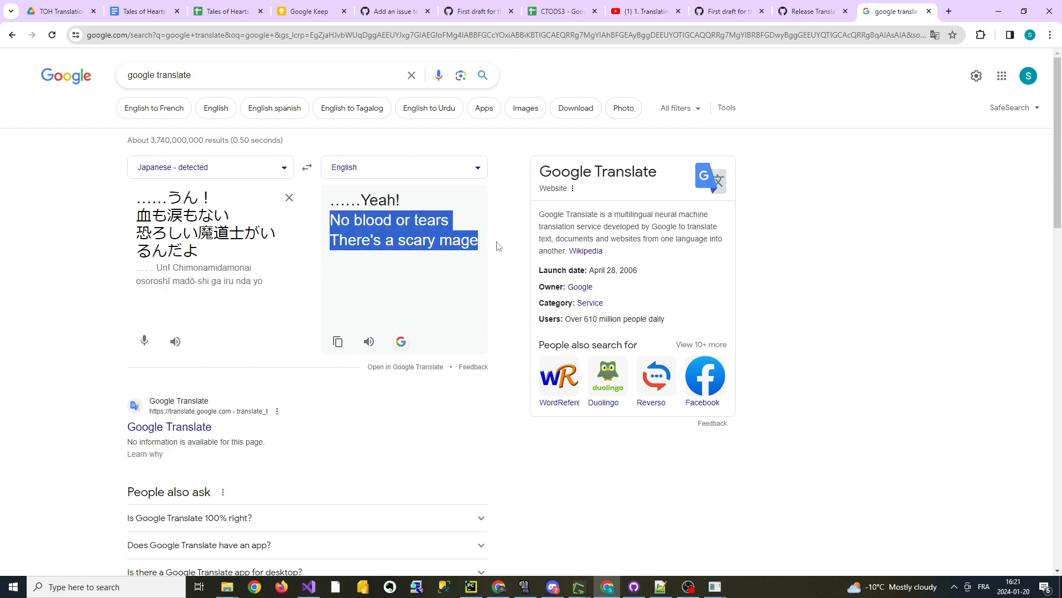
# In the Translation App, enter "Yeah!! We sure have these evil persons." as the English text of Kohaku's last line.
pyautogui.hotkey('alt', 'Tab')
pyautogui.click(568, 299)
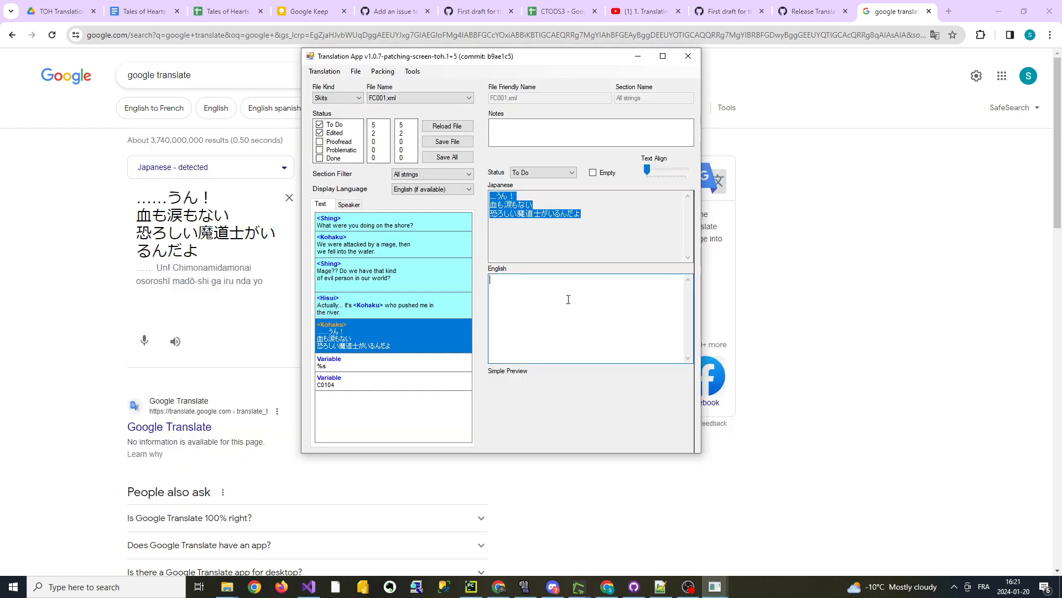
pyautogui.write('yeah')
pyautogui.press('BackSpace')
pyautogui.press('BackSpace')
pyautogui.press('BackSpace')
pyautogui.press('BackSpace')
pyautogui.write('Yeah!! We sure have these ')
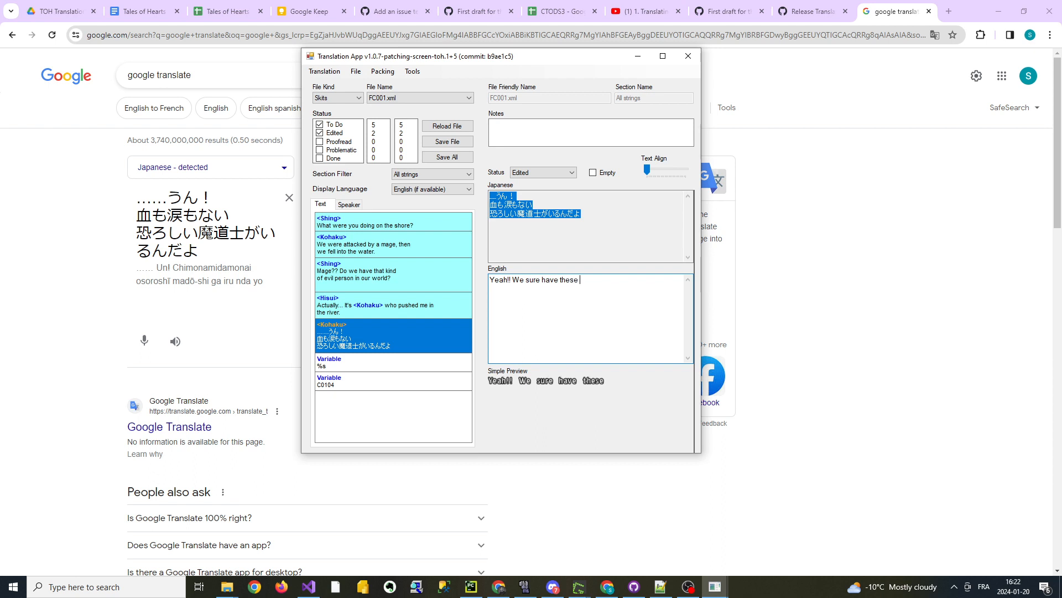
pyautogui.write('kind of')
pyautogui.press('BackSpace')
pyautogui.press('BackSpace')
pyautogui.press('BackSpace')
pyautogui.press('BackSpace')
pyautogui.write('evil persons.')
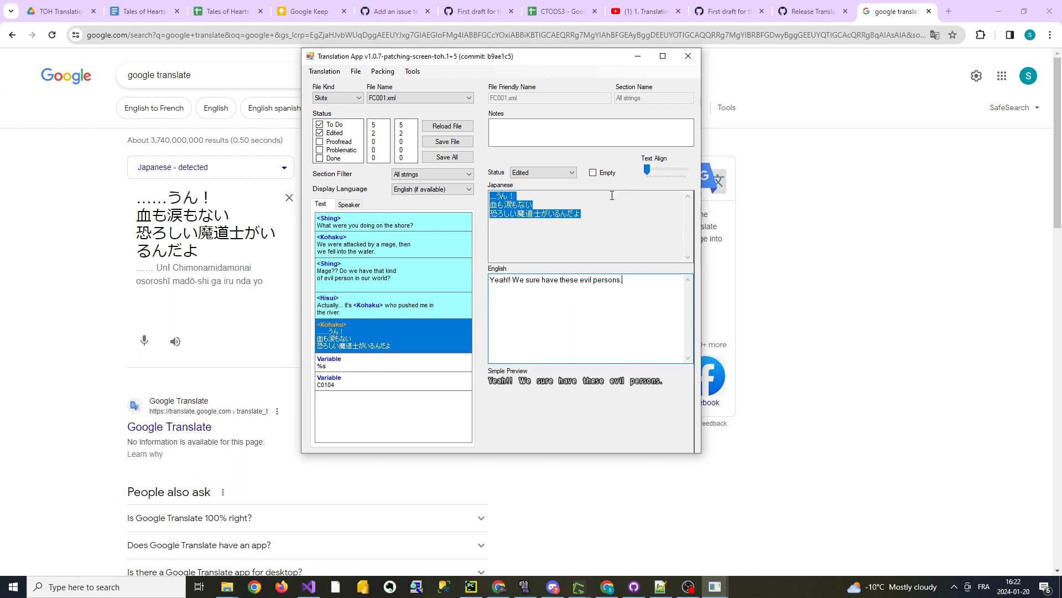
# Look back over the translated skit lines and save the FC001.xml file.
pyautogui.click(389, 289)
pyautogui.click(401, 339)
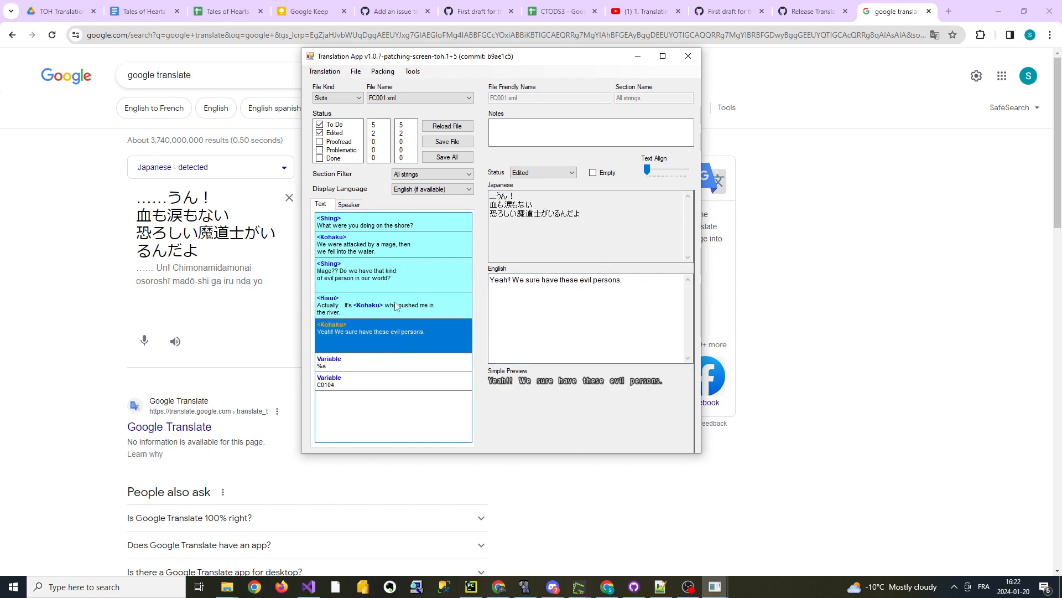
pyautogui.click(396, 224)
pyautogui.click(408, 322)
pyautogui.click(395, 232)
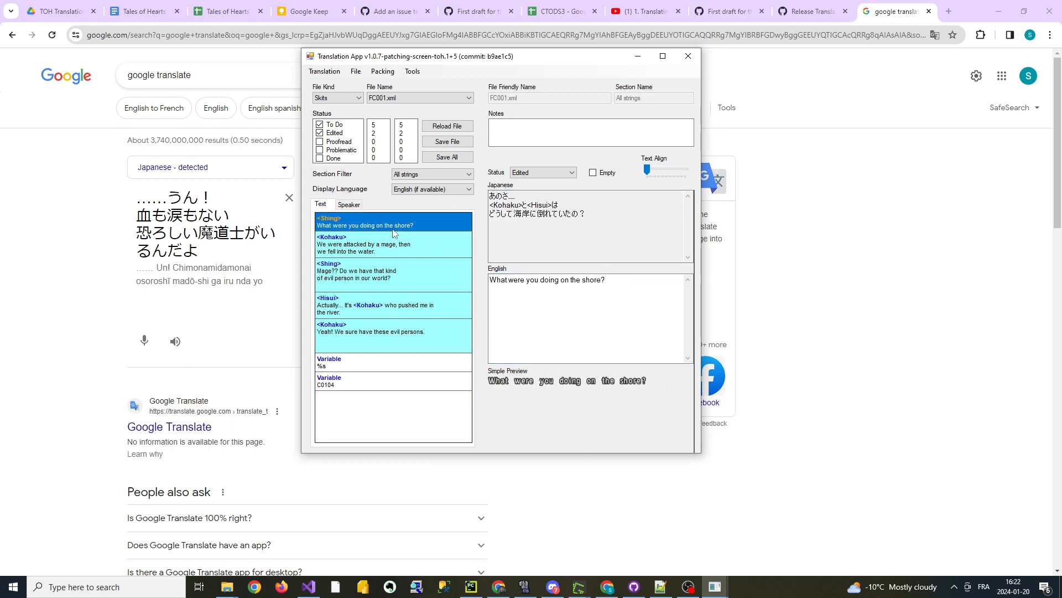
pyautogui.click(398, 330)
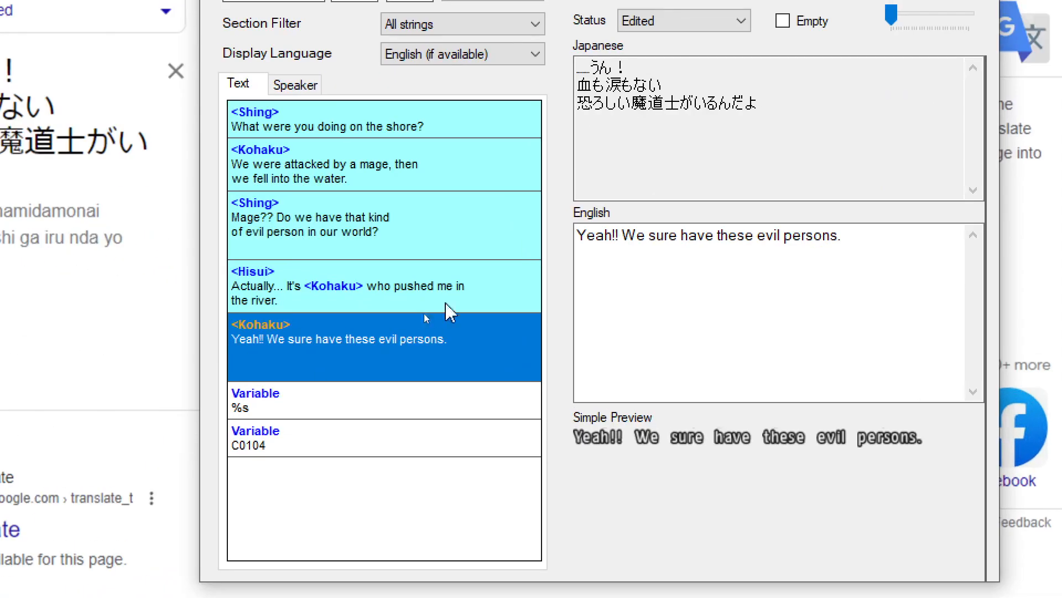
pyautogui.click(406, 314)
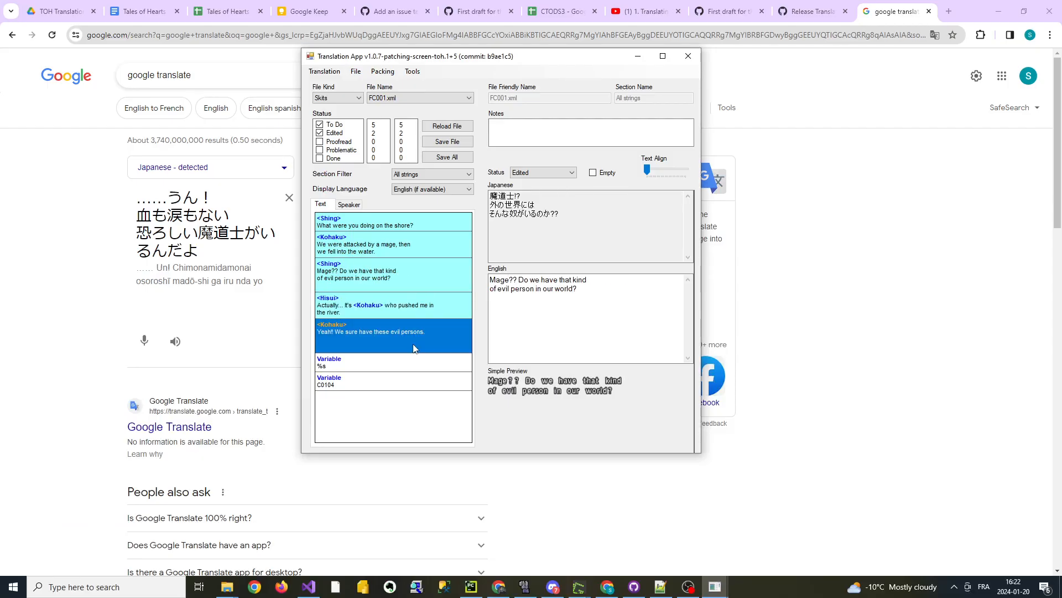
pyautogui.click(386, 176)
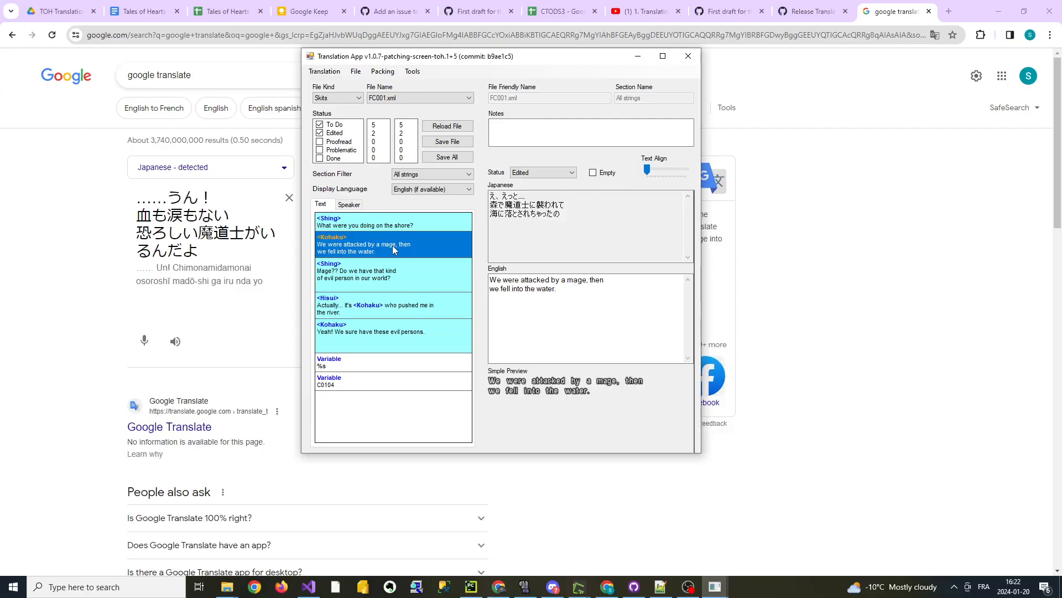
pyautogui.click(446, 141)
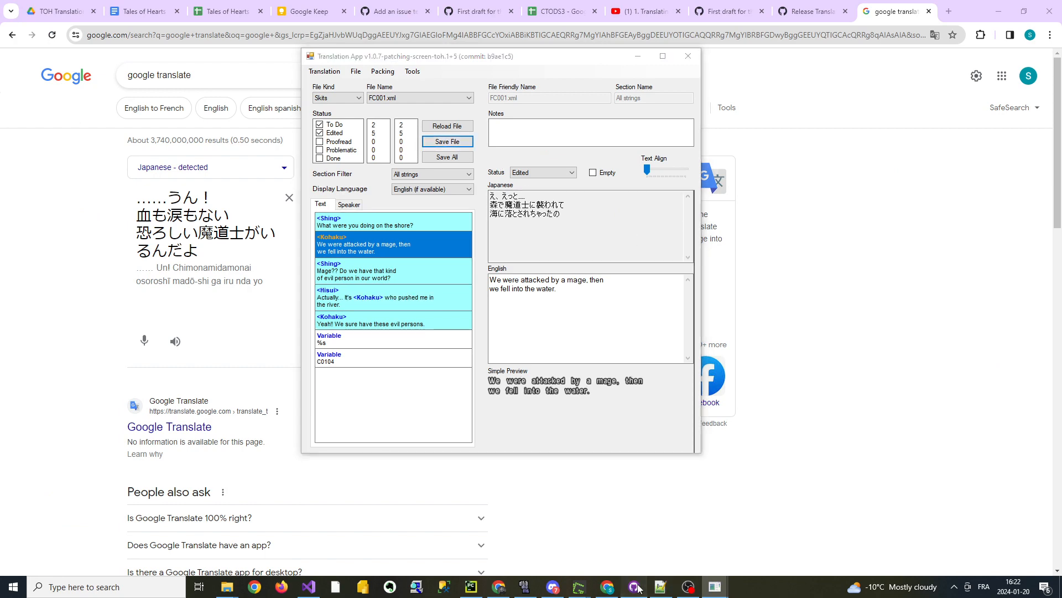
# Switch to GitHub Desktop and review the saved translation changes in the FC001.xml diff.
pyautogui.hotkey('alt', 'Tab')
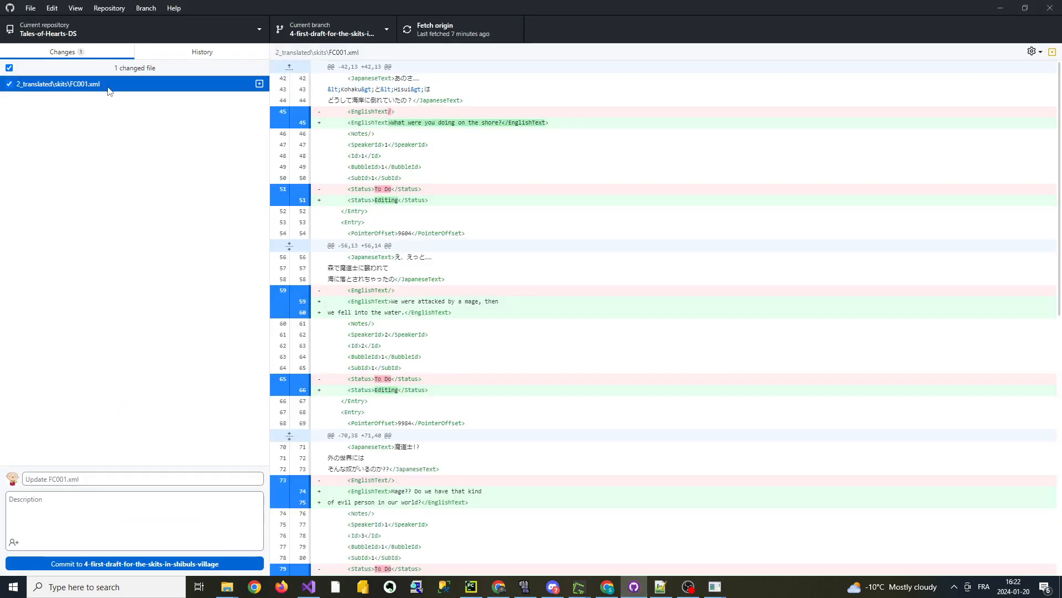
pyautogui.scroll(-6, 644, 255)
pyautogui.scroll(-2, 644, 254)
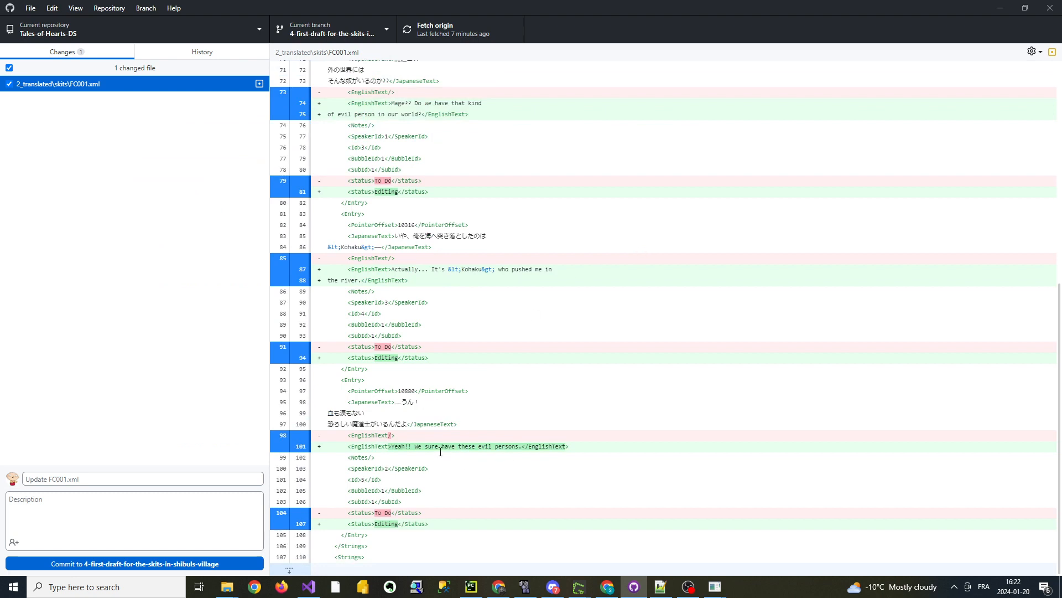
# In File Explorer's Batch_Files folder, run Create_Build_With_Saved.bat to build a new game ROM.
pyautogui.click(227, 587)
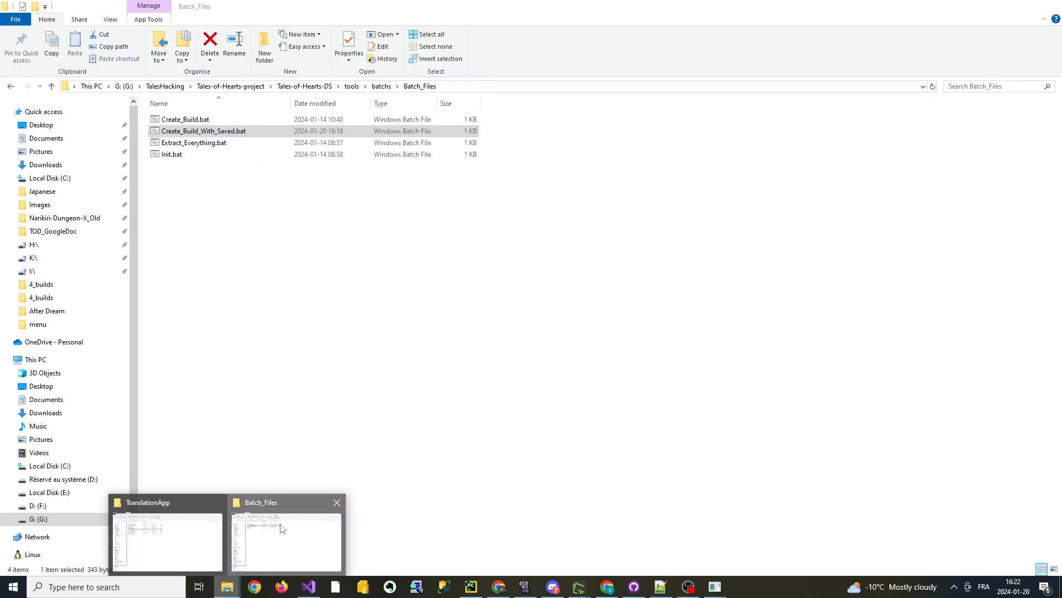
pyautogui.click(281, 528)
pyautogui.click(242, 120)
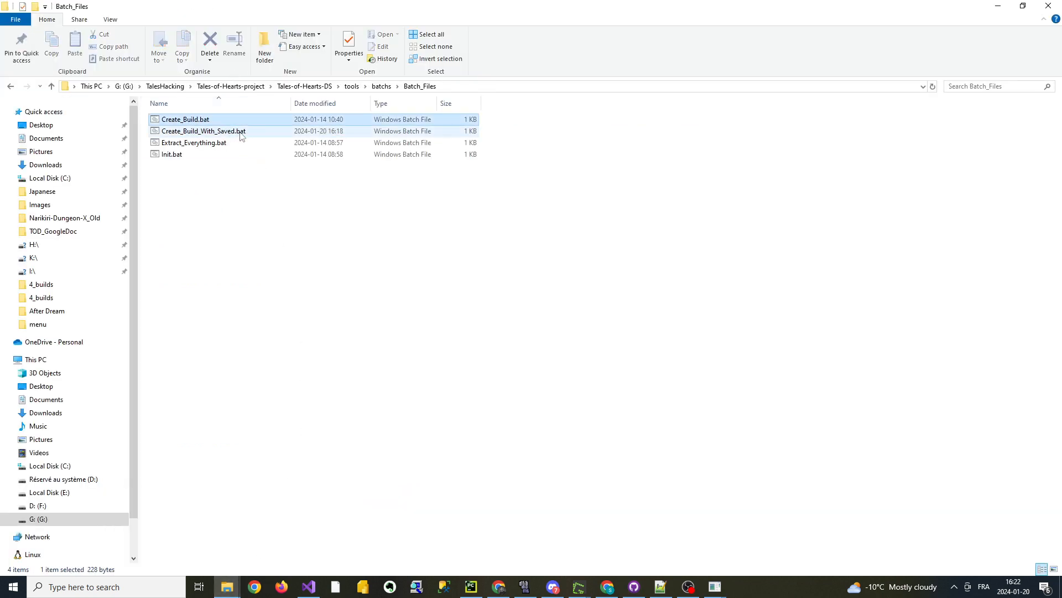
pyautogui.doubleClick(242, 133)
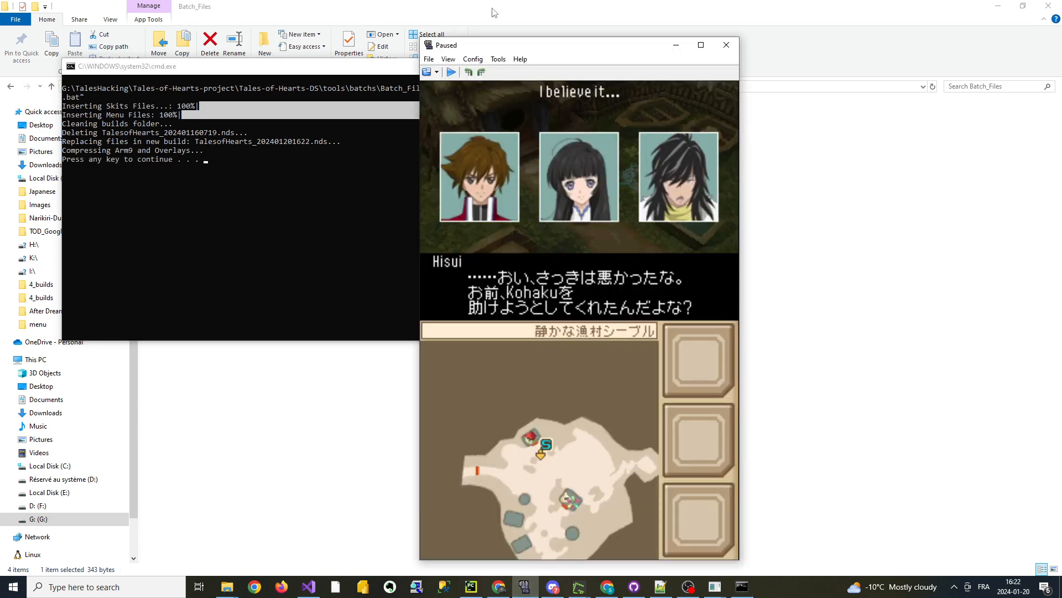
# In DeSmuME, open the newest build, TalesofHearts_202401201622.nds, from the 4_builds folder.
pyautogui.click(431, 59)
pyautogui.click(446, 74)
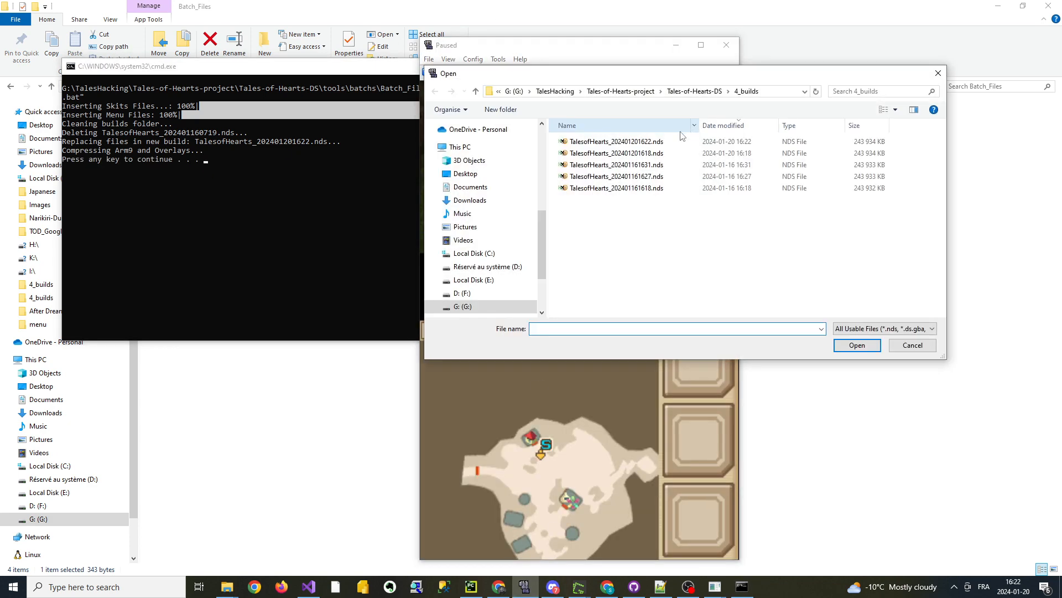
pyautogui.click(681, 142)
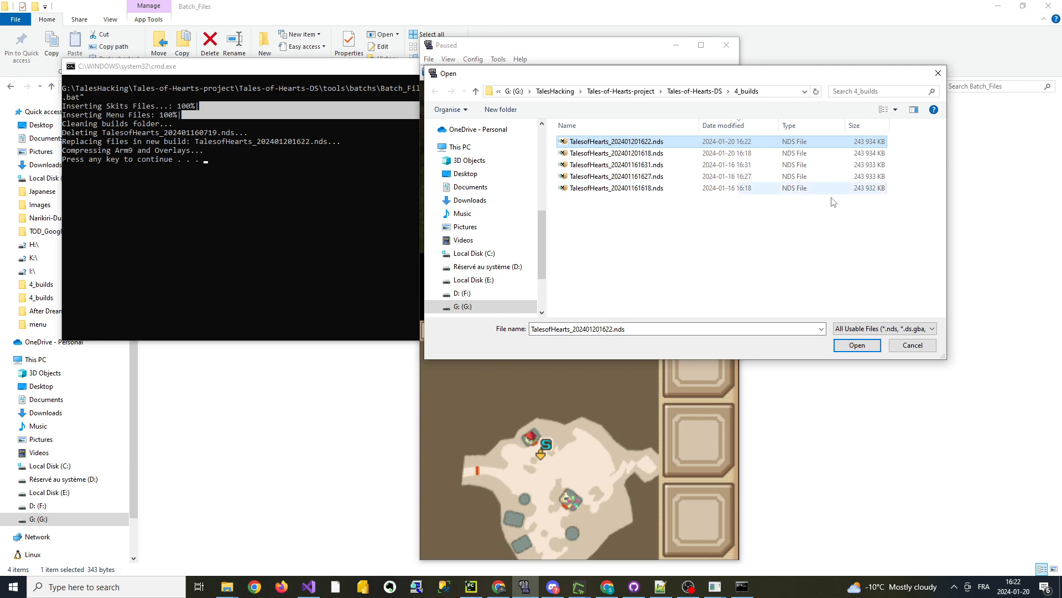
pyautogui.doubleClick(720, 142)
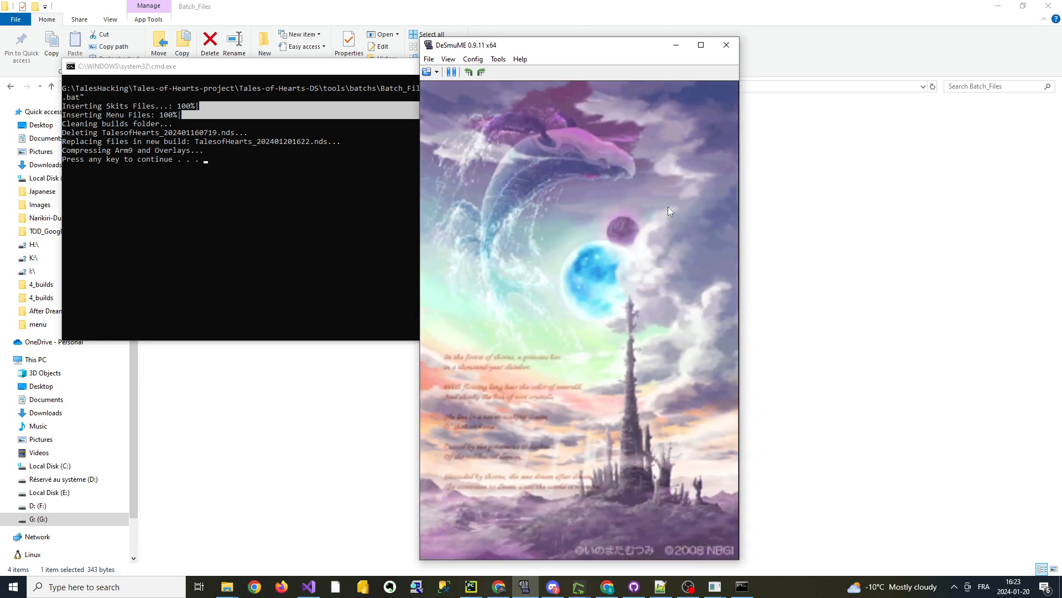
# From the title screen, load the saved game in slot Data 2 and start the "Why were you lying there?" skit.
pyautogui.press('Return')
pyautogui.press('Down')
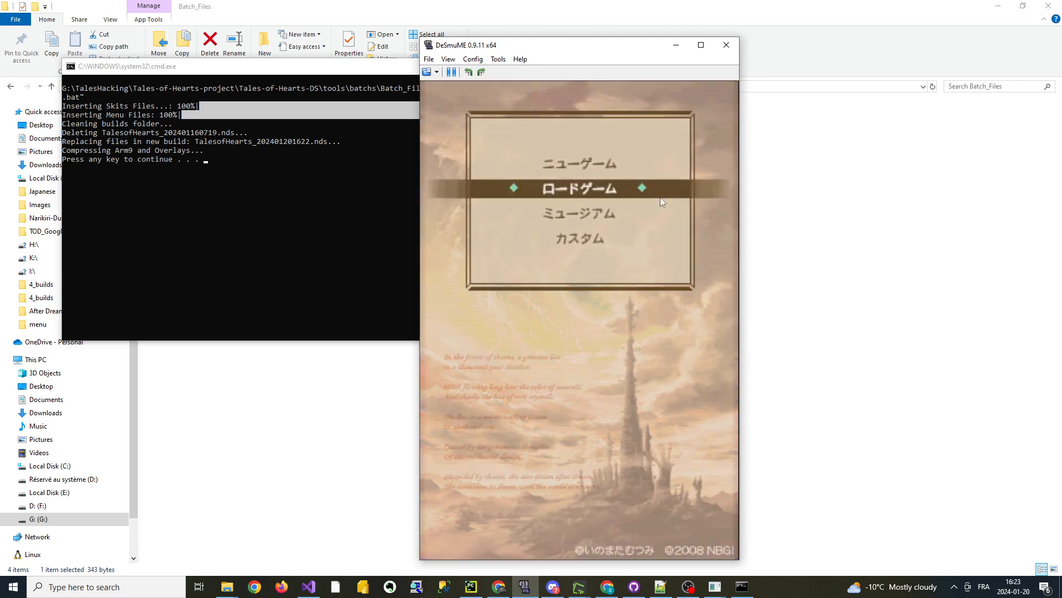
pyautogui.press('x')
pyautogui.press('Left')
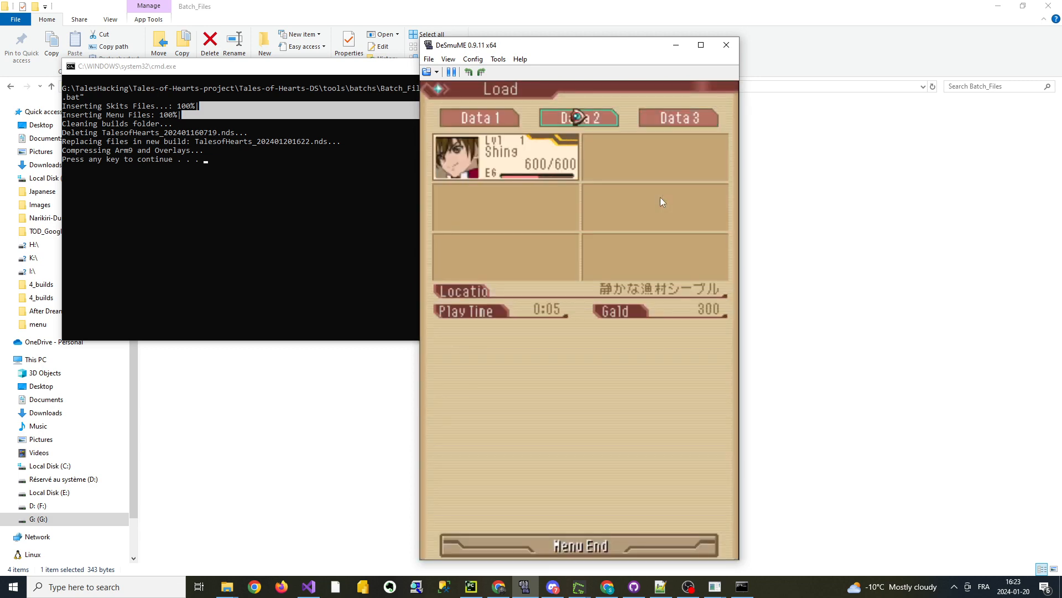
pyautogui.press('Left')
pyautogui.press('Right')
pyautogui.press('x')
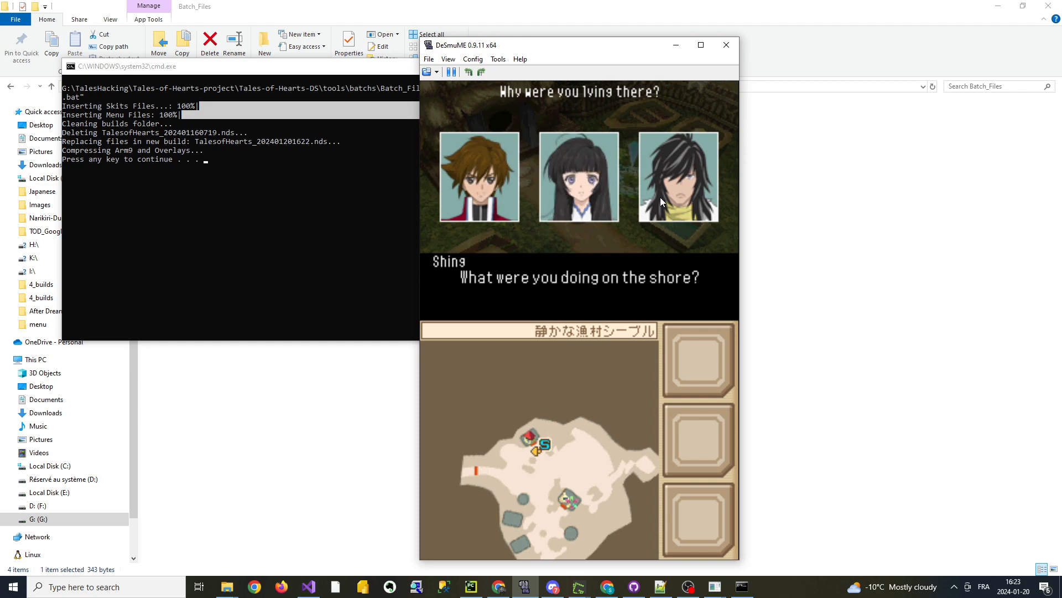
# Play through the skit's translated lines to the end, checking the English text, and pause the emulator.
pyautogui.press('x')
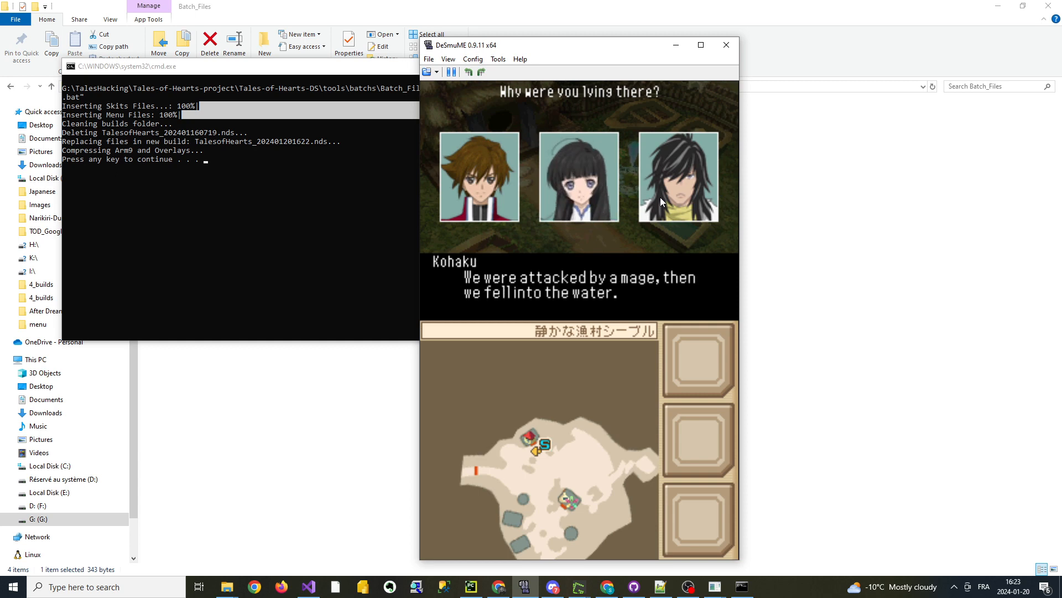
pyautogui.press('x')
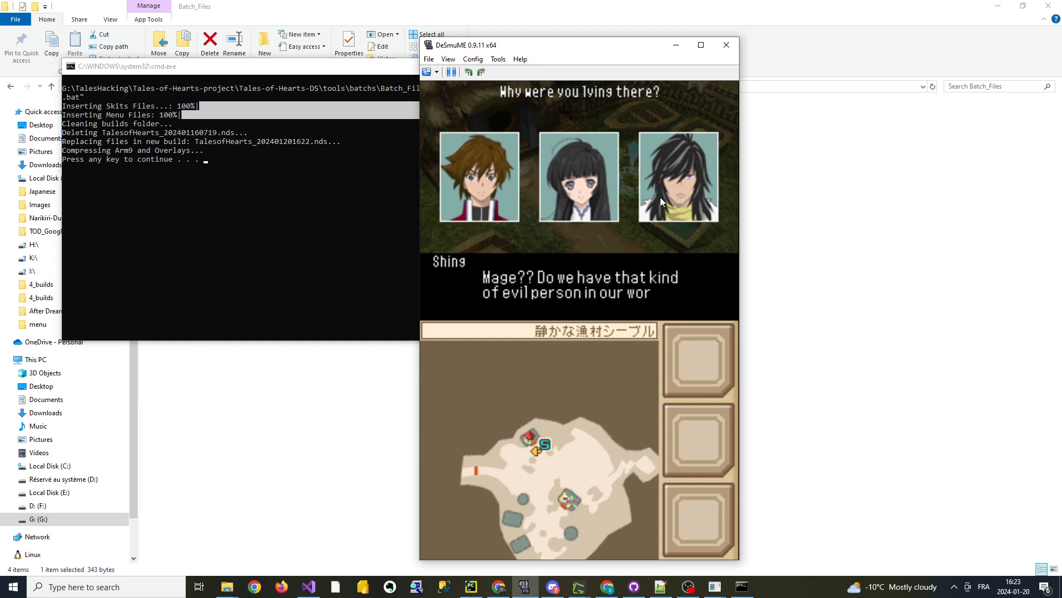
pyautogui.press('x')
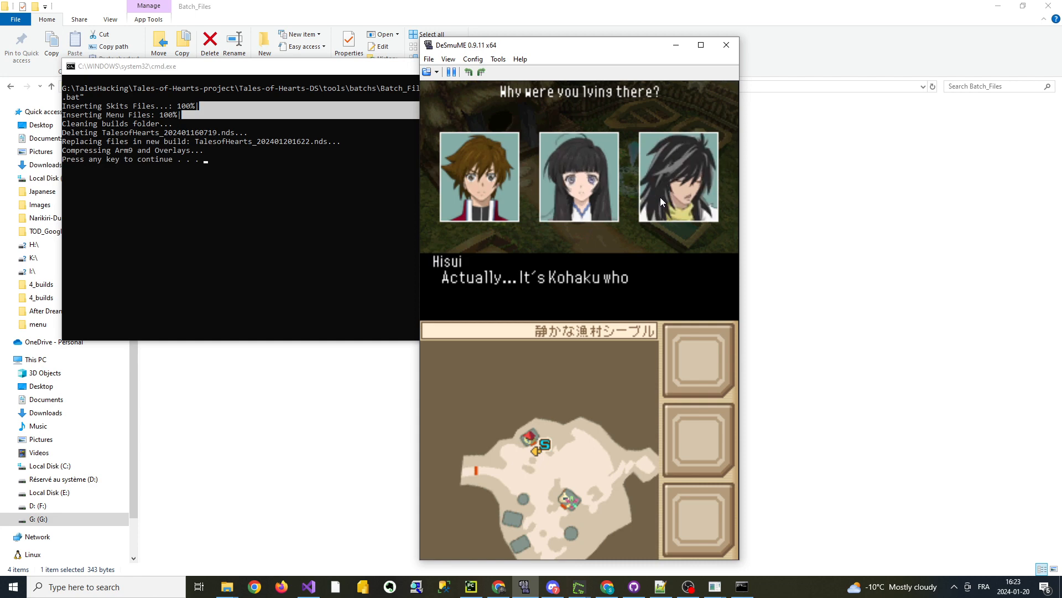
pyautogui.press('x')
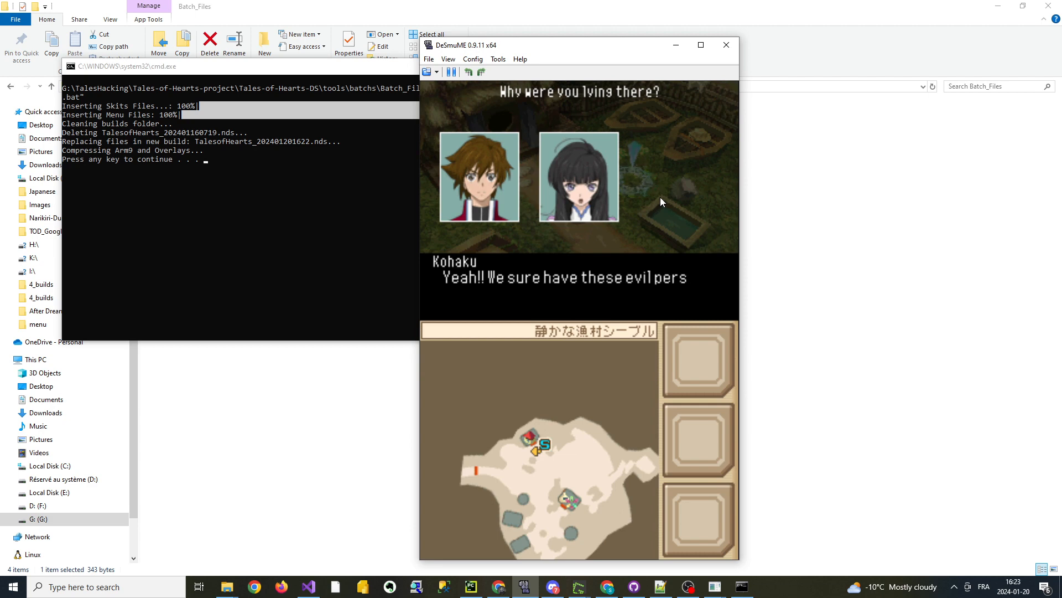
pyautogui.press('x')
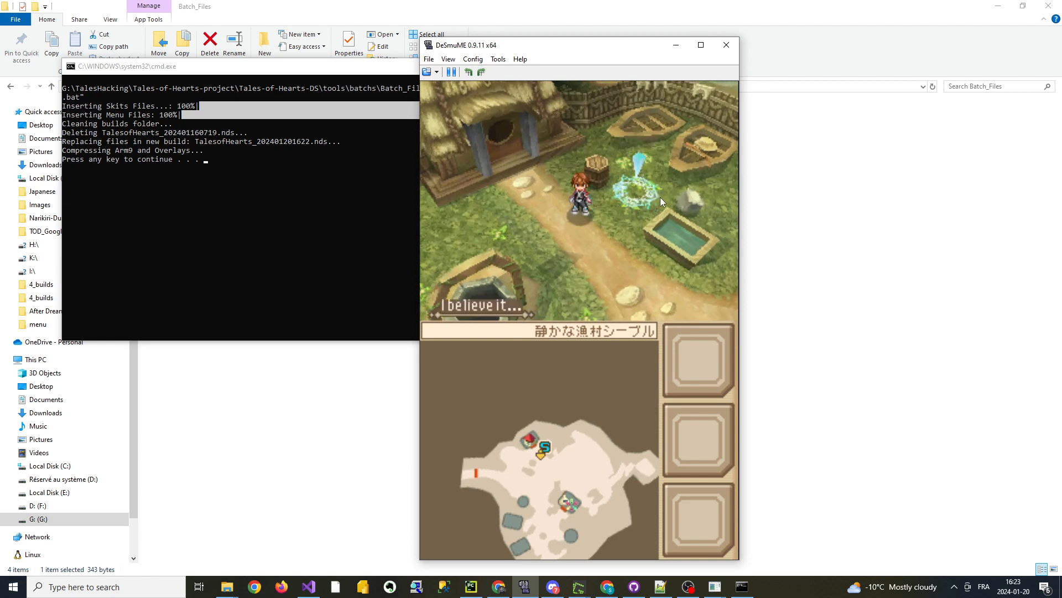
pyautogui.click(451, 72)
# Return to GitHub Desktop and recheck the target branch and the whole FC001.xml diff before committing.
pyautogui.click(637, 586)
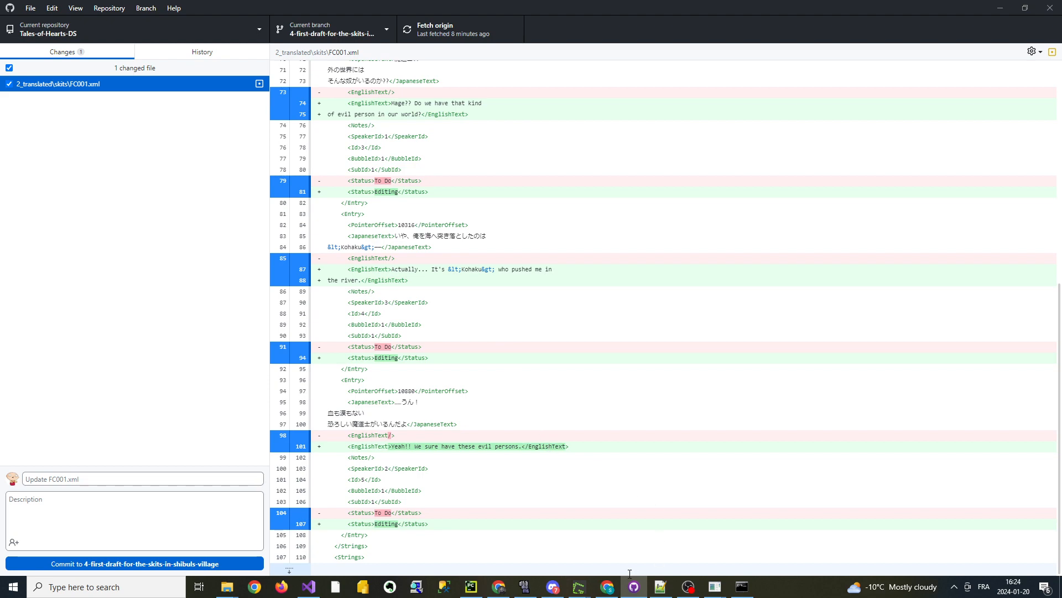
pyautogui.click(609, 588)
pyautogui.click(612, 589)
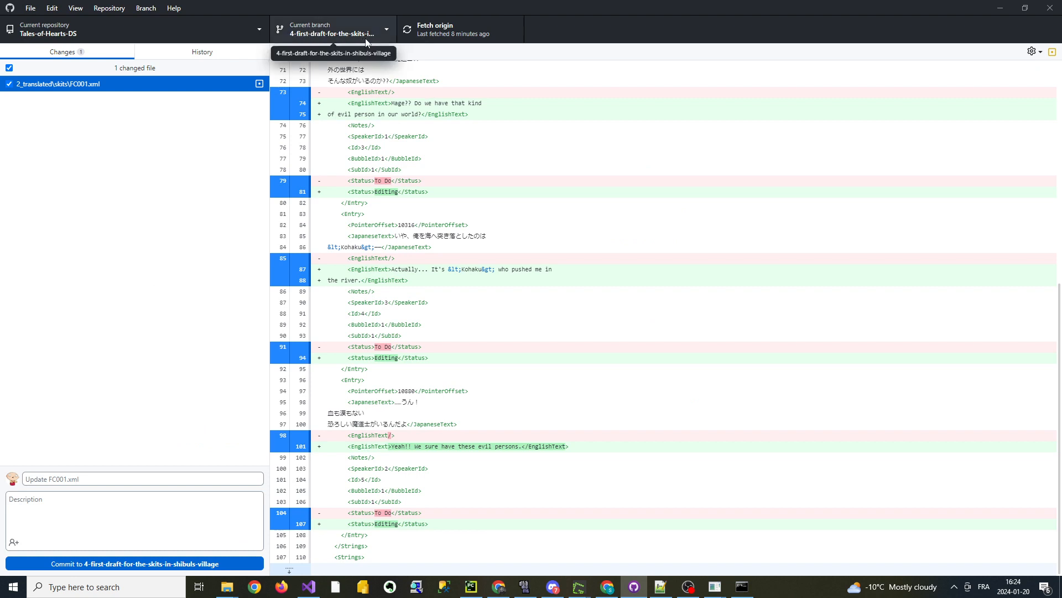
pyautogui.click(114, 478)
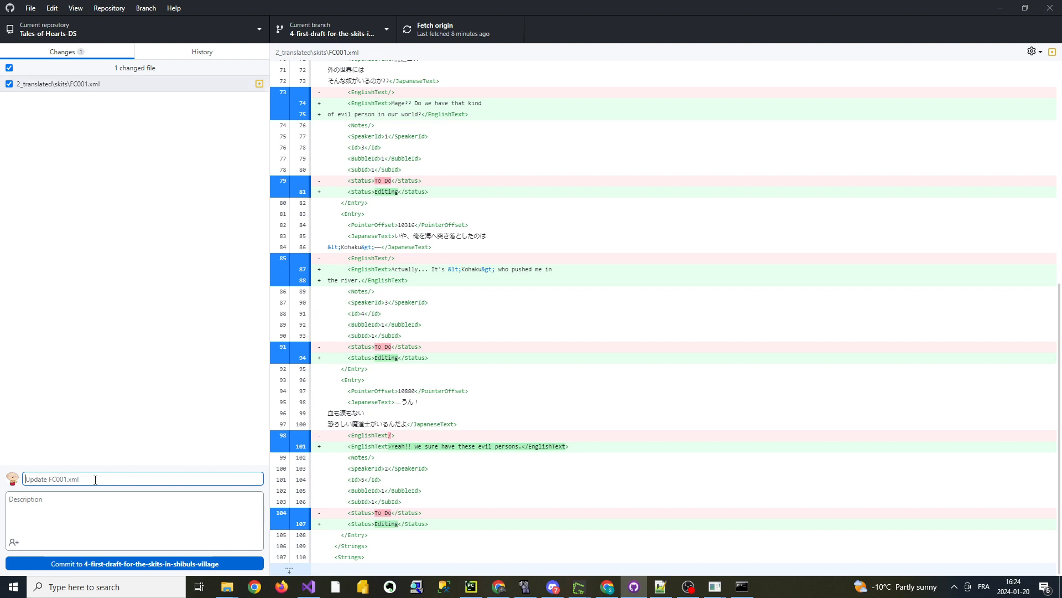
pyautogui.scroll(5, 531, 347)
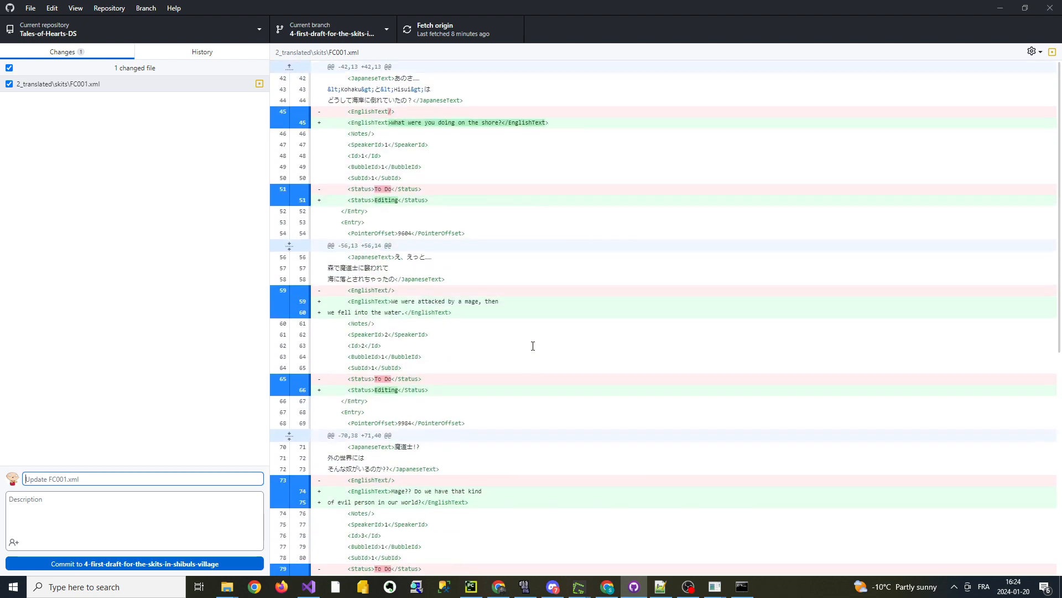
pyautogui.scroll(-5, 531, 346)
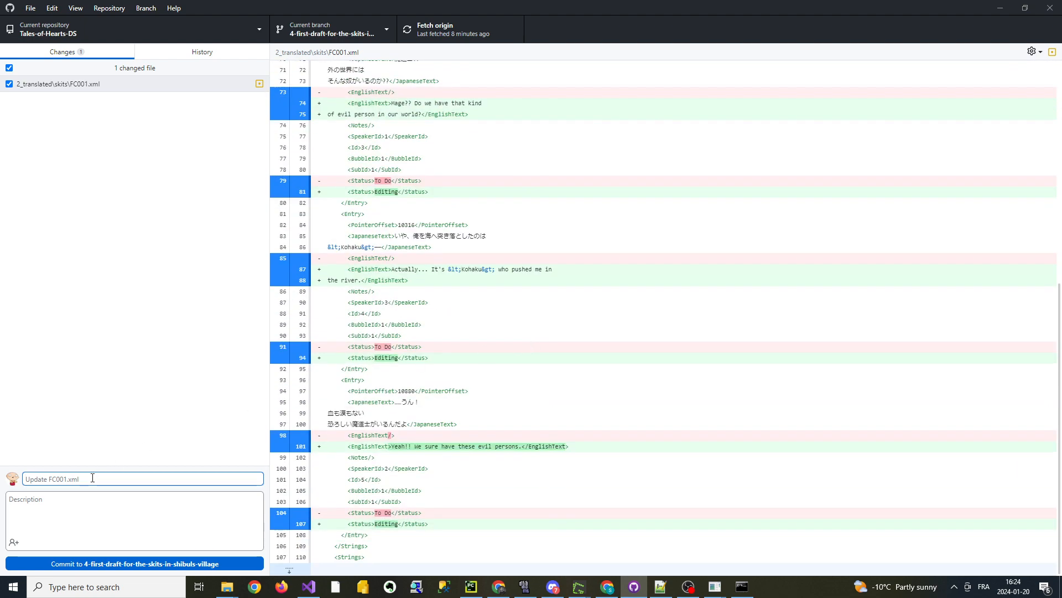
# Commit the FC001.xml changes to branch 4-first-draft-for-the-skits-in-shibuls-village with the summary "First translation of the skit FC001".
pyautogui.write('First')
pyautogui.write('FC0')
pyautogui.press('BackSpace')
pyautogui.press('BackSpace')
pyautogui.press('BackSpace')
pyautogui.press('BackSpace')
pyautogui.press('BackSpace')
pyautogui.press('BackSpace')
pyautogui.click(169, 260)
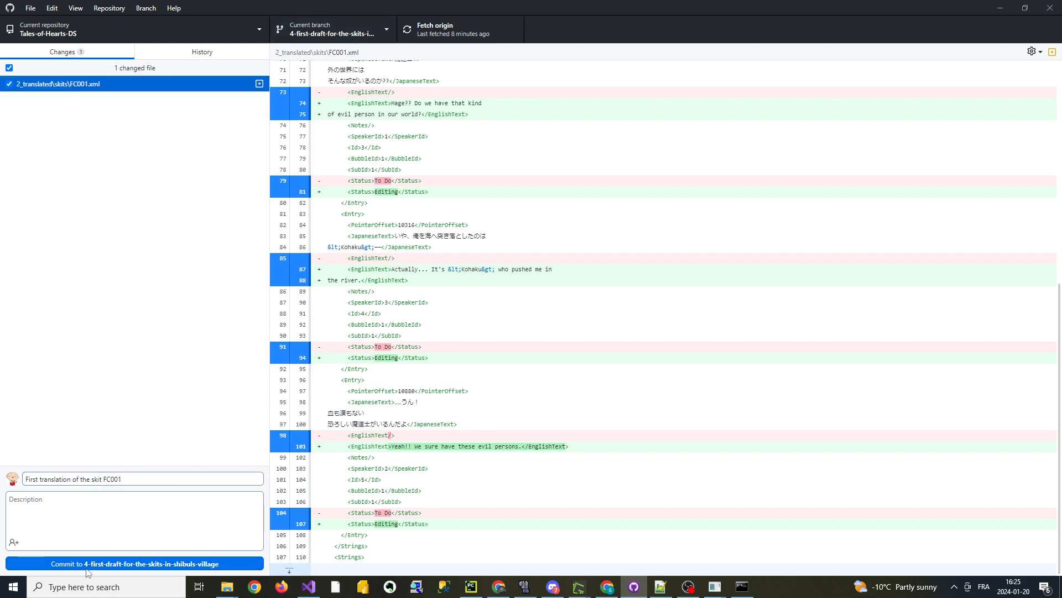
pyautogui.click(105, 565)
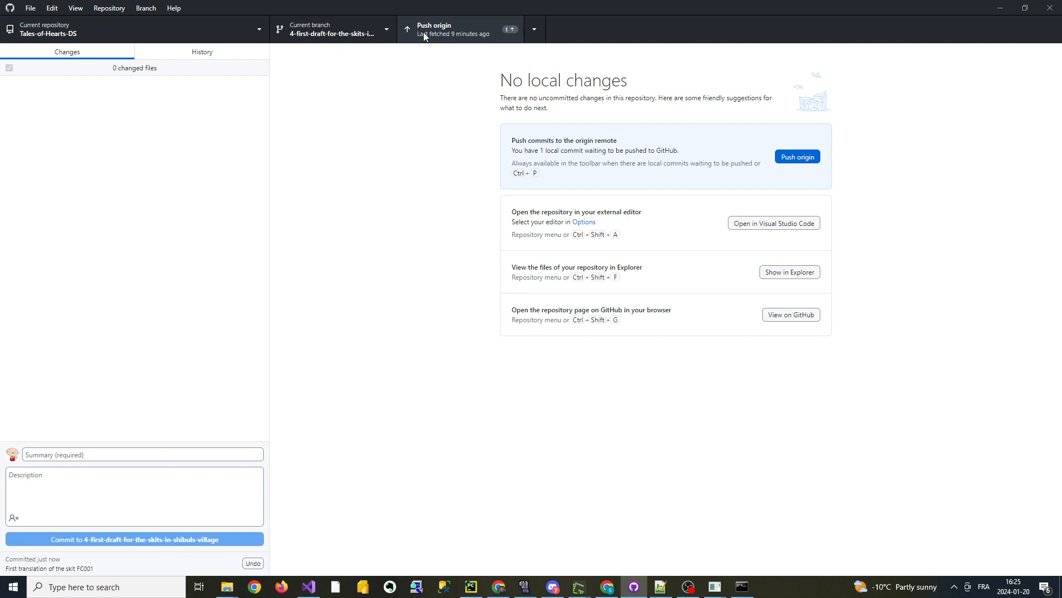
# Push the commit to origin and open a new pull request form for the branch, reviewing its title "First translation of the skit FC001".
pyautogui.click(467, 35)
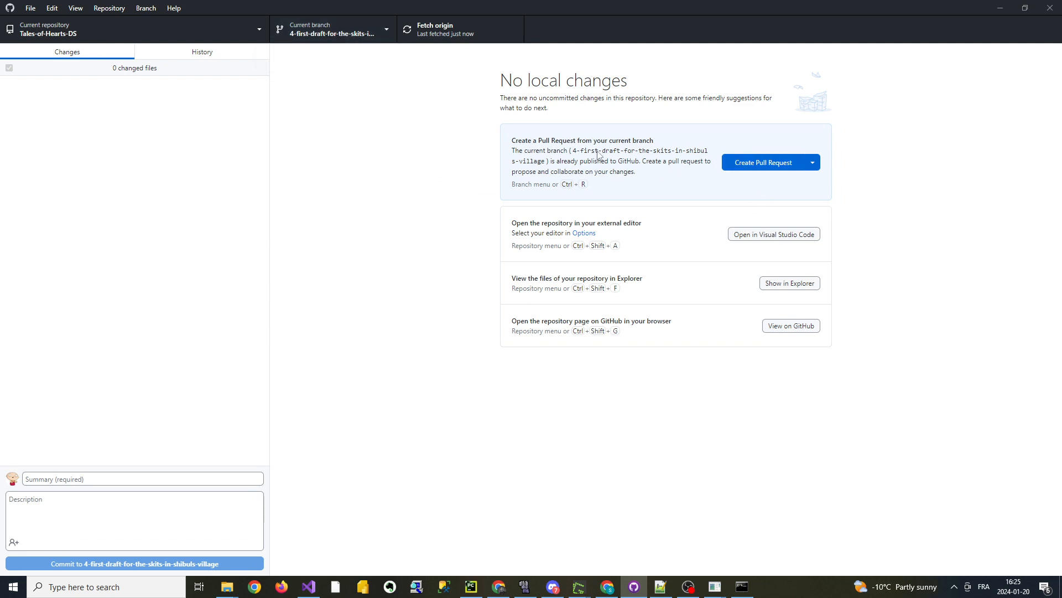
pyautogui.click(756, 162)
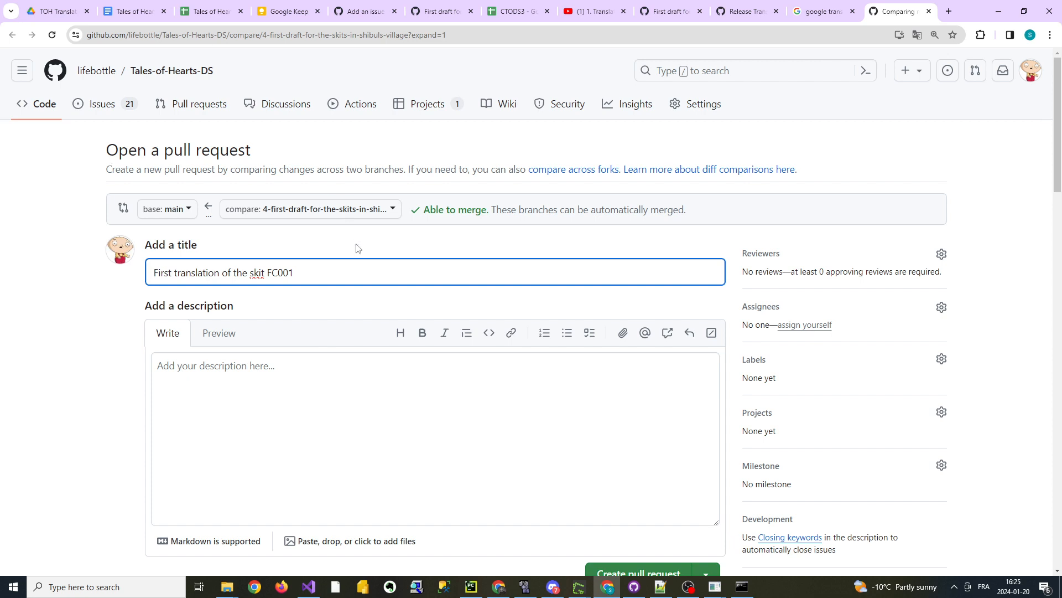
pyautogui.moveTo(292, 276); pyautogui.dragTo(81, 266)
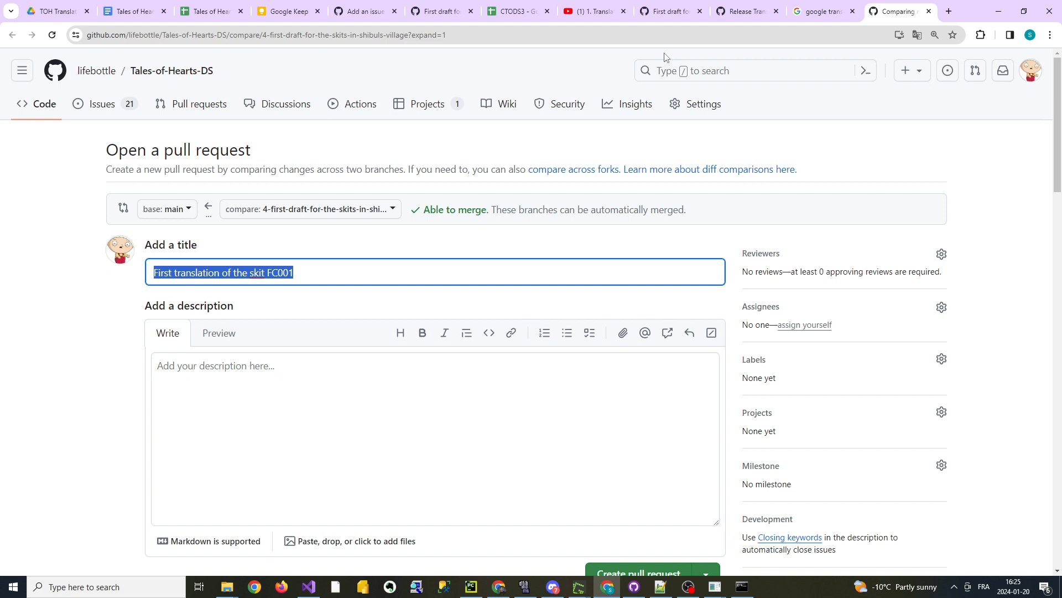
pyautogui.click(266, 370)
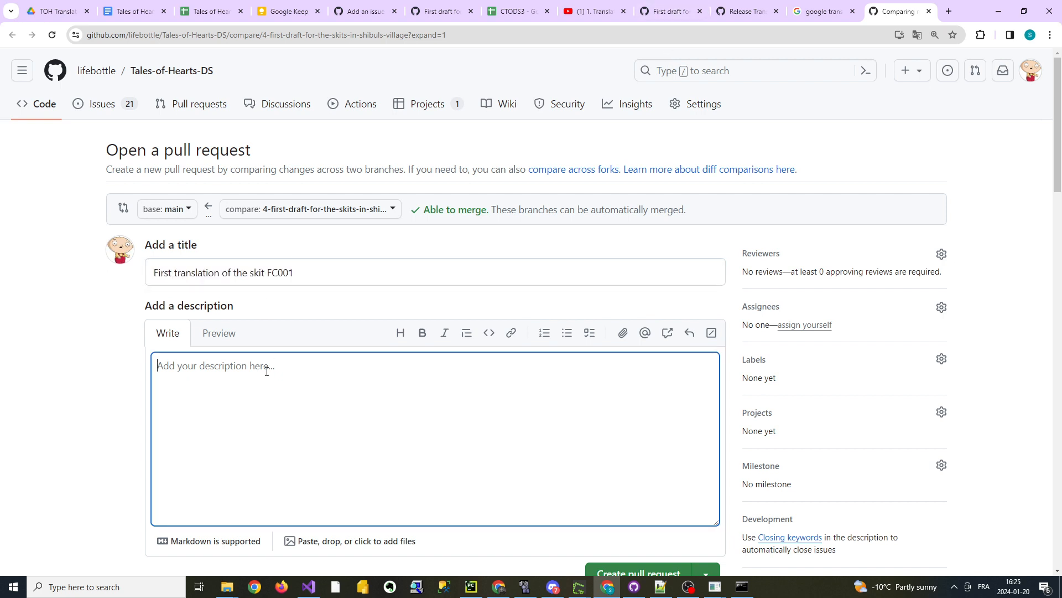
pyautogui.moveTo(293, 273); pyautogui.dragTo(151, 269)
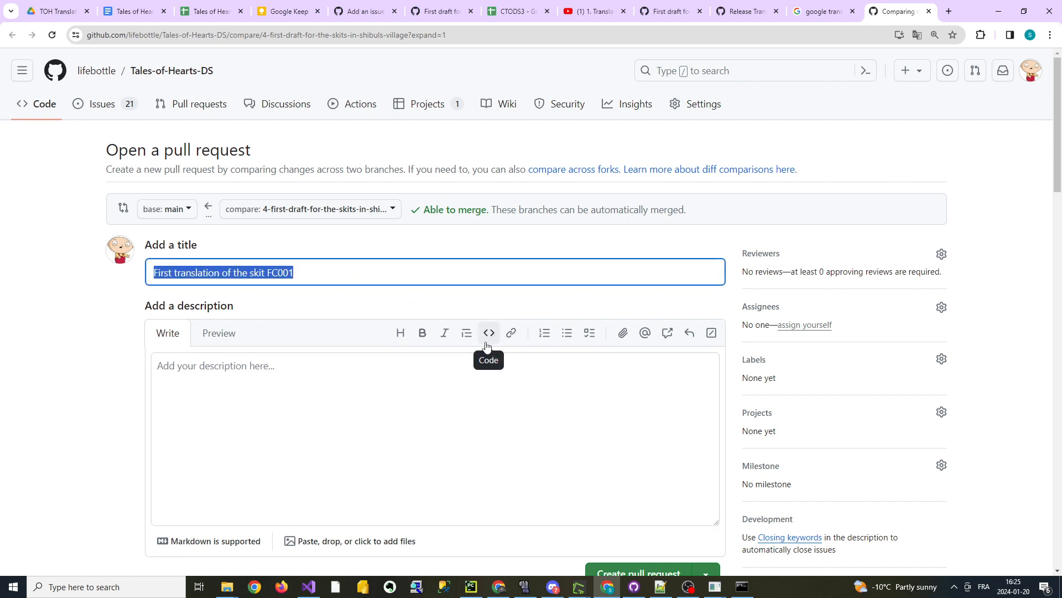
pyautogui.scroll(-4, 973, 284)
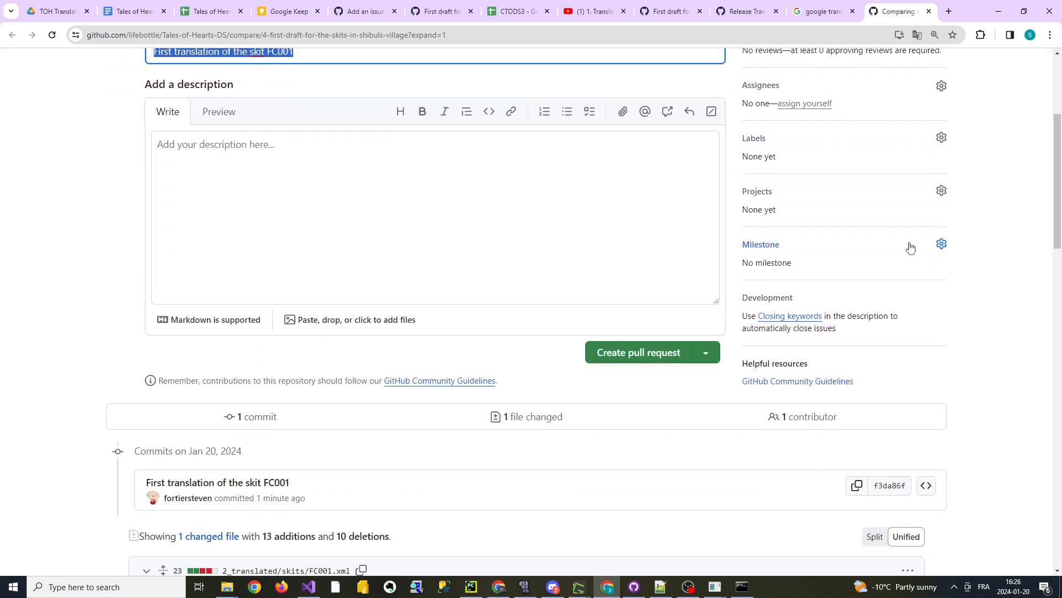
pyautogui.scroll(4, 332, 287)
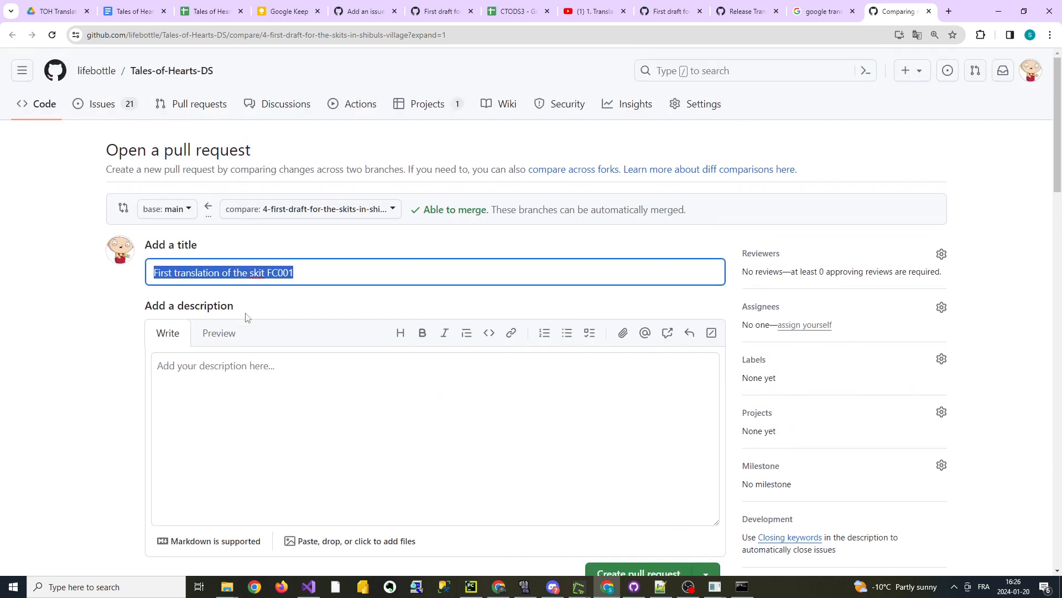
# Describe the pull request as "- Translation for task #4", referencing the Shibul's village skits issue, and preview the description.
pyautogui.click(197, 380)
pyautogui.write('-')
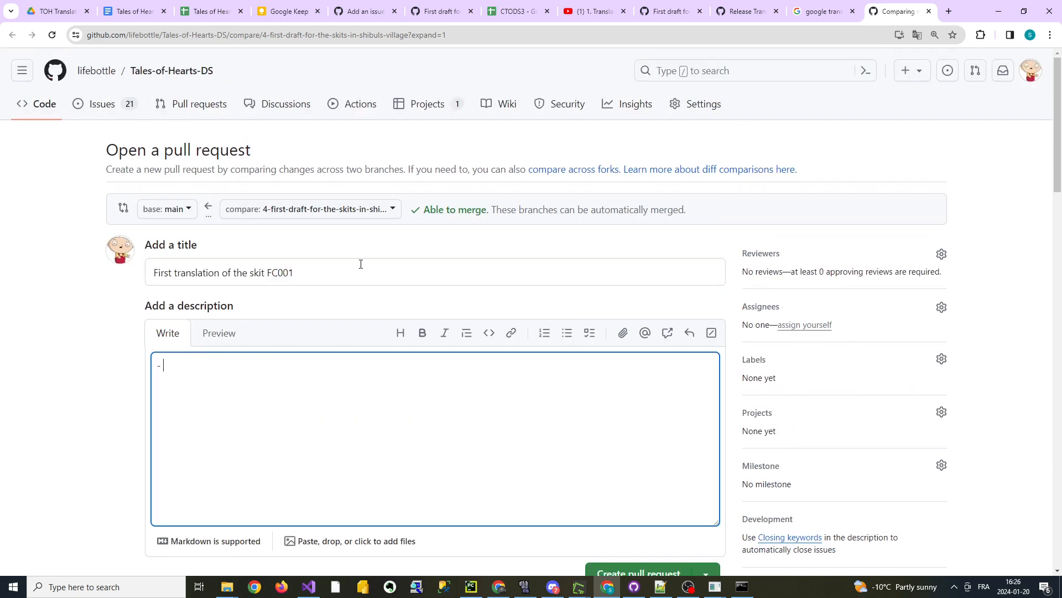
pyautogui.write(' Translation for task #')
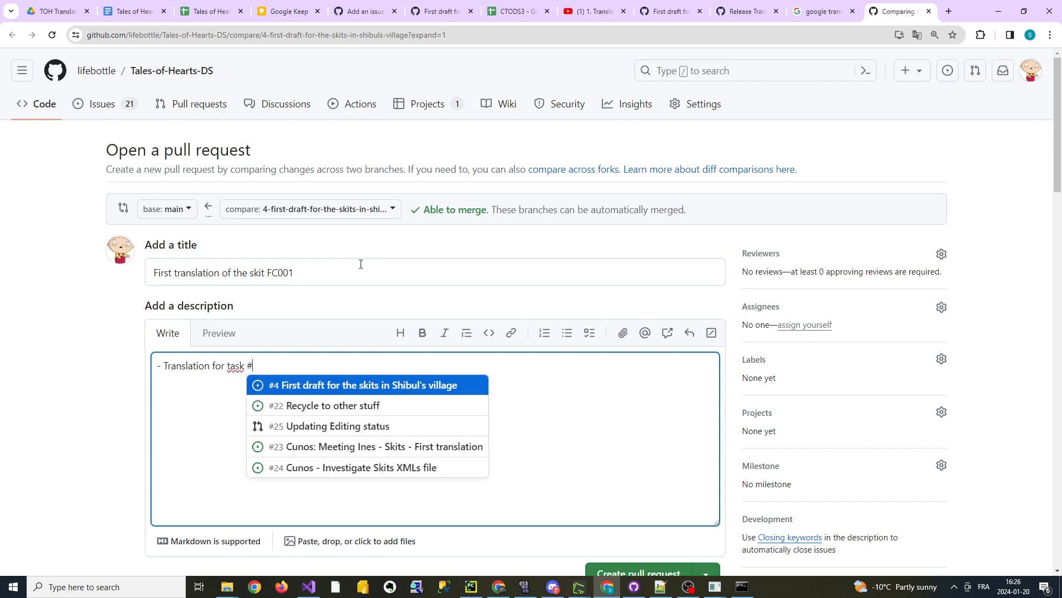
pyautogui.press('Return')
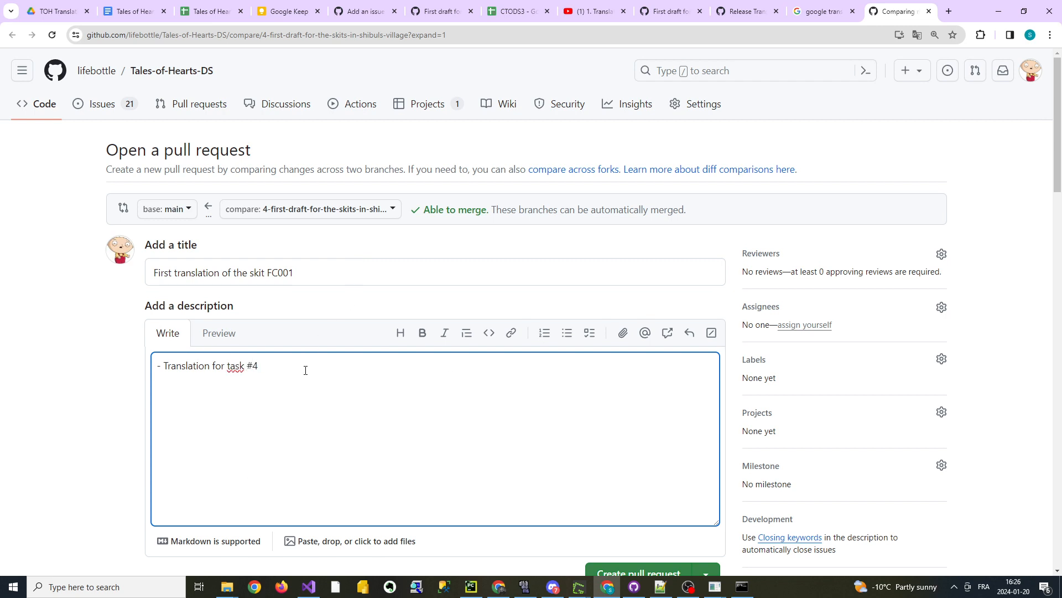
pyautogui.click(216, 334)
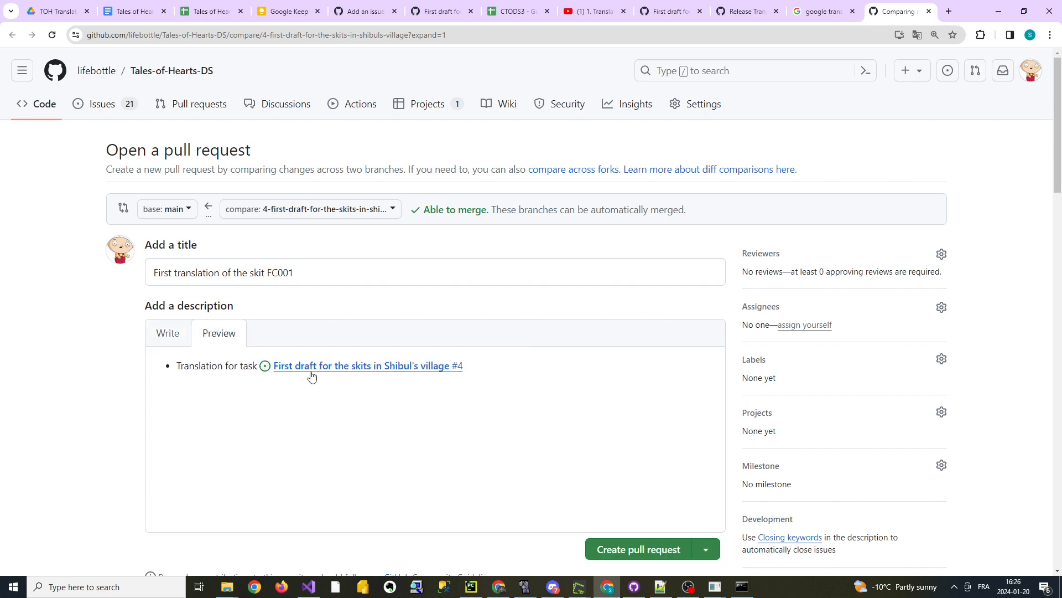
pyautogui.moveTo(311, 375)
pyautogui.click(168, 333)
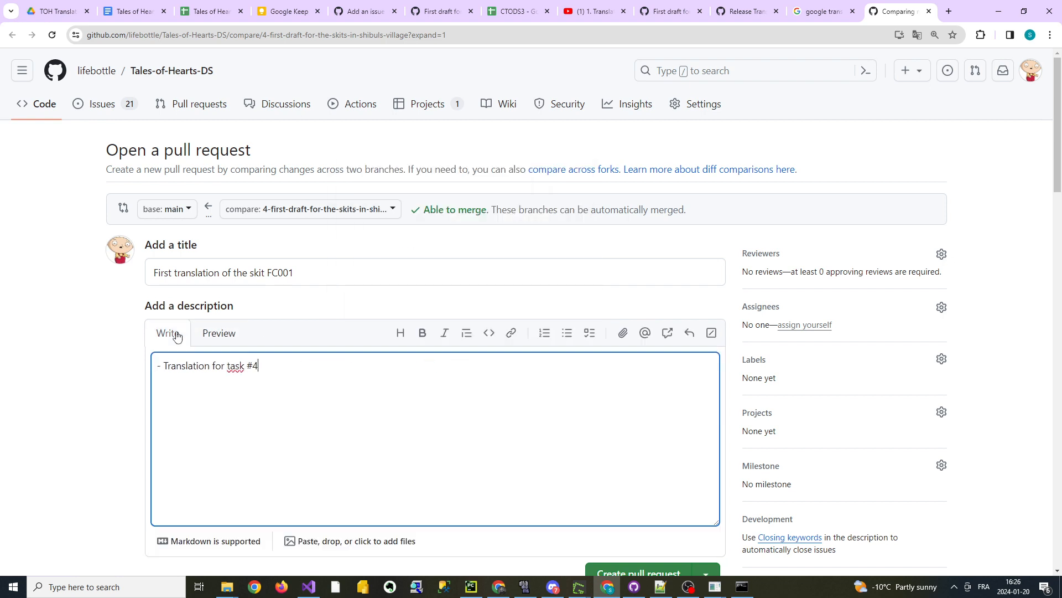
# Create the pull request and look over its conversation page.
pyautogui.scroll(-2, 658, 386)
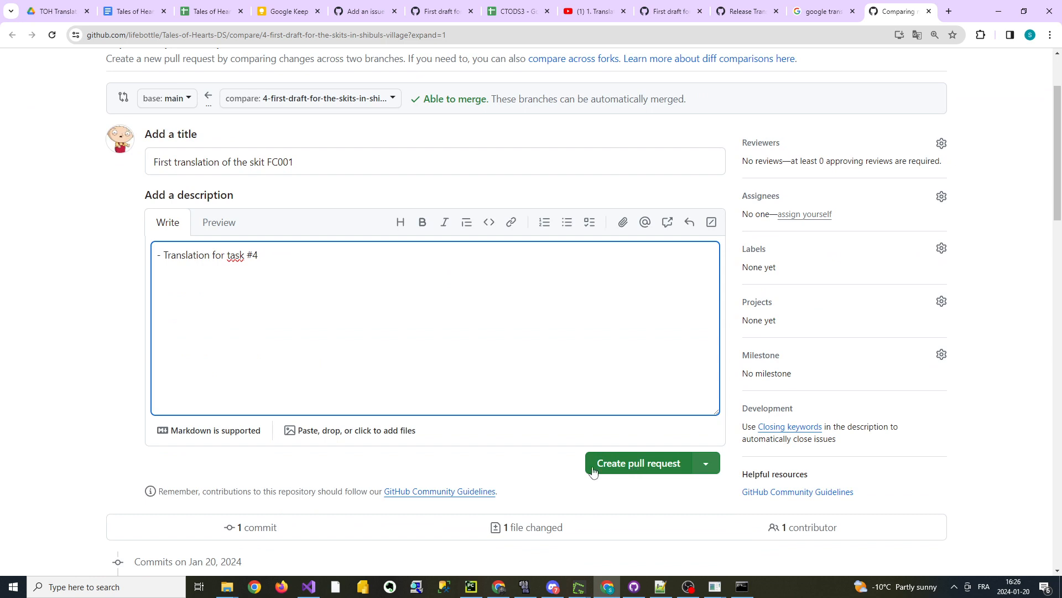
pyautogui.click(624, 468)
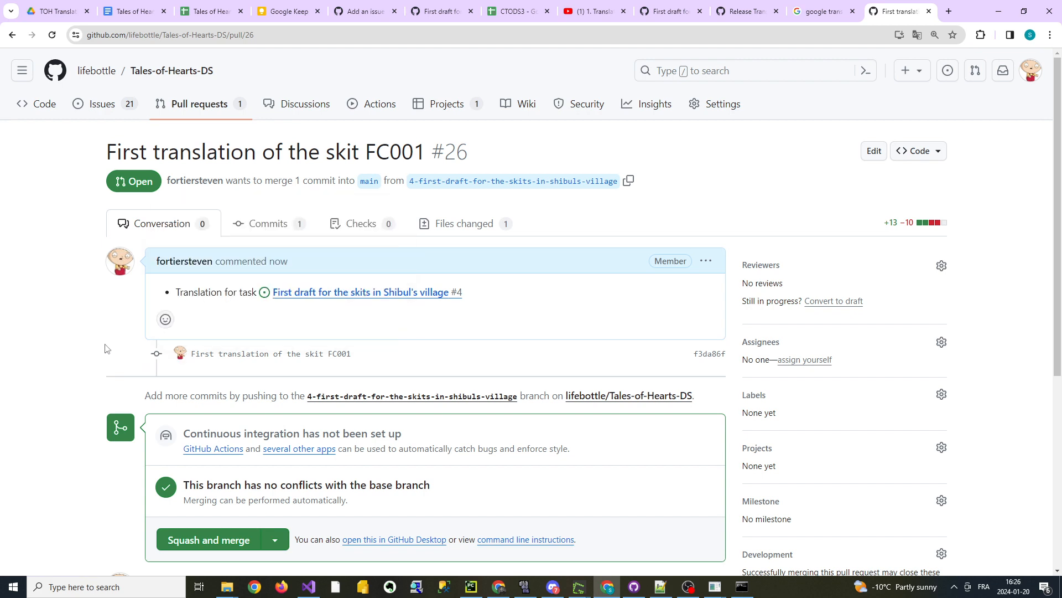
pyautogui.scroll(-2, 109, 291)
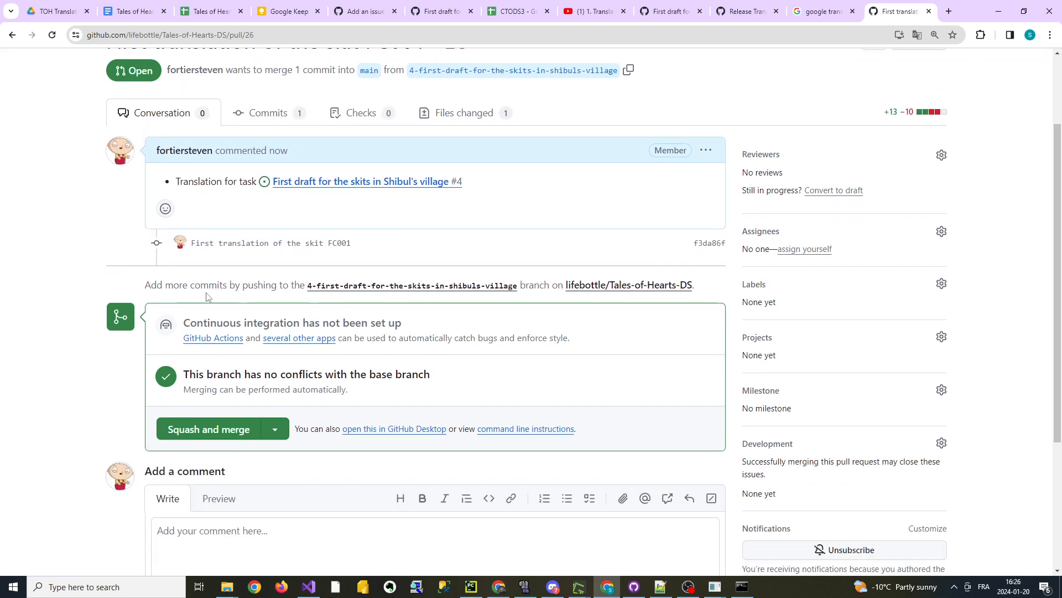
pyautogui.scroll(2, 176, 282)
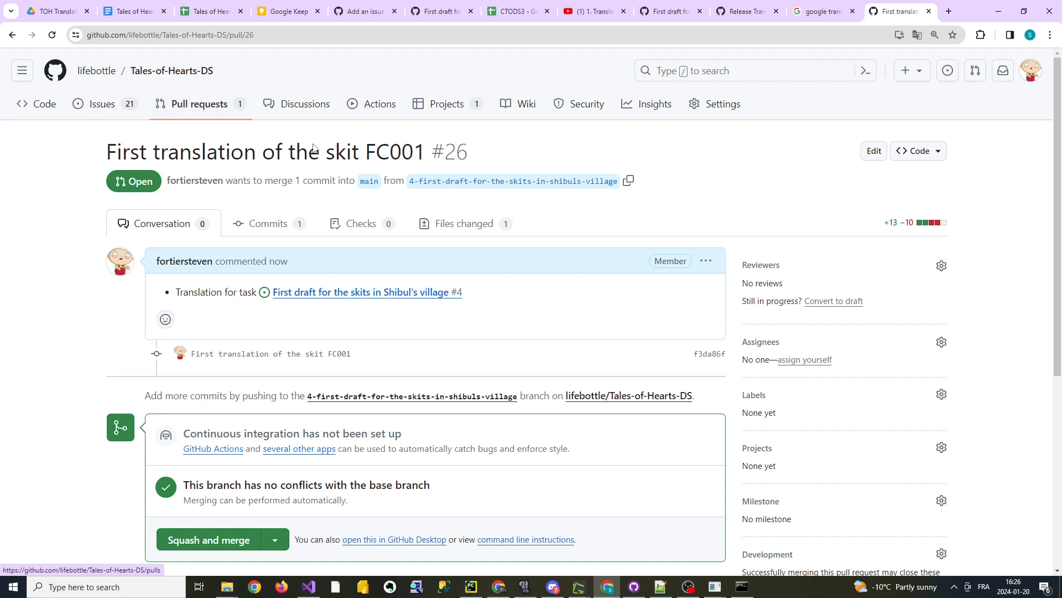
# Switch to GitHub Desktop to check the branch list, and return to the pull request in the browser.
pyautogui.click(636, 587)
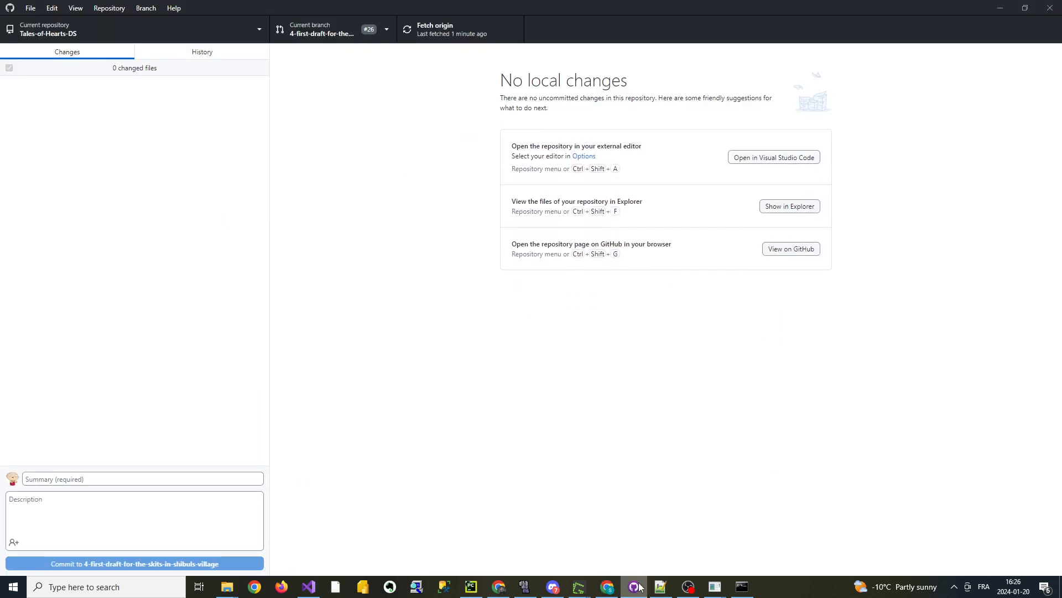
pyautogui.click(326, 32)
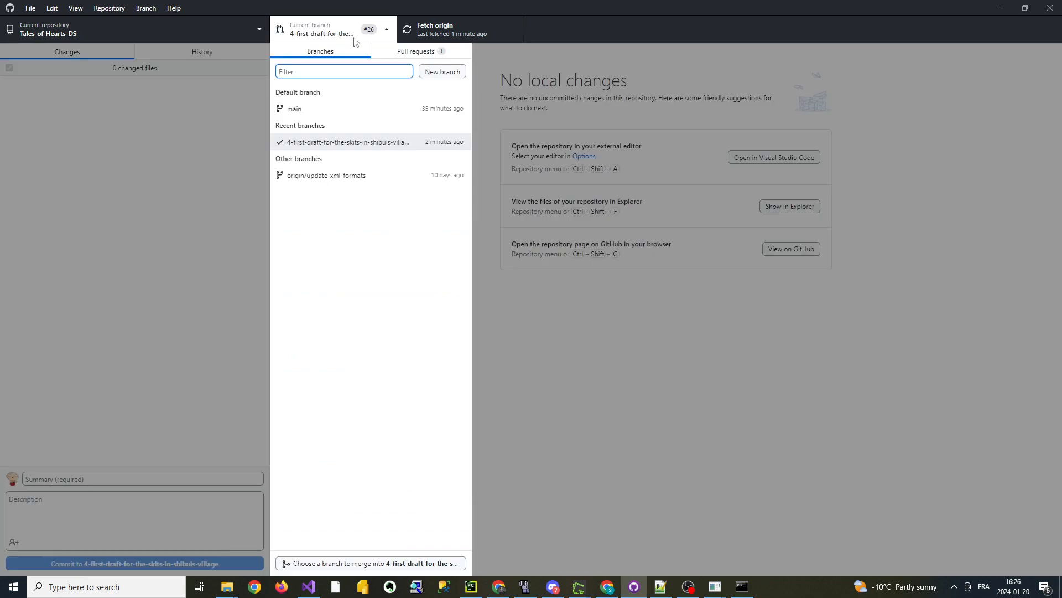
pyautogui.click(527, 360)
pyautogui.hotkey('alt', 'Tab')
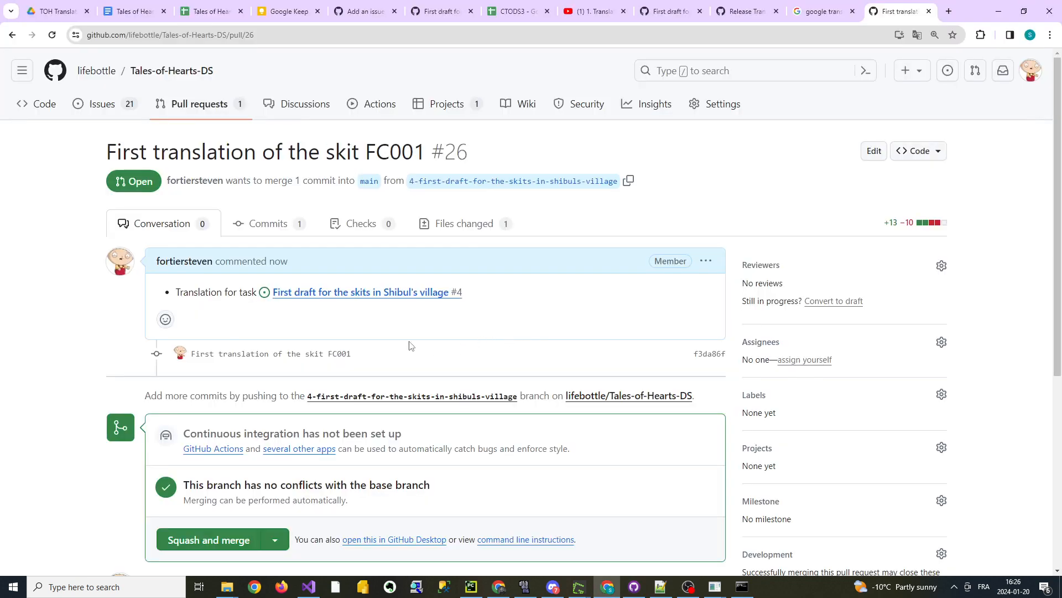
pyautogui.scroll(-3, 329, 288)
pyautogui.scroll(2, 328, 288)
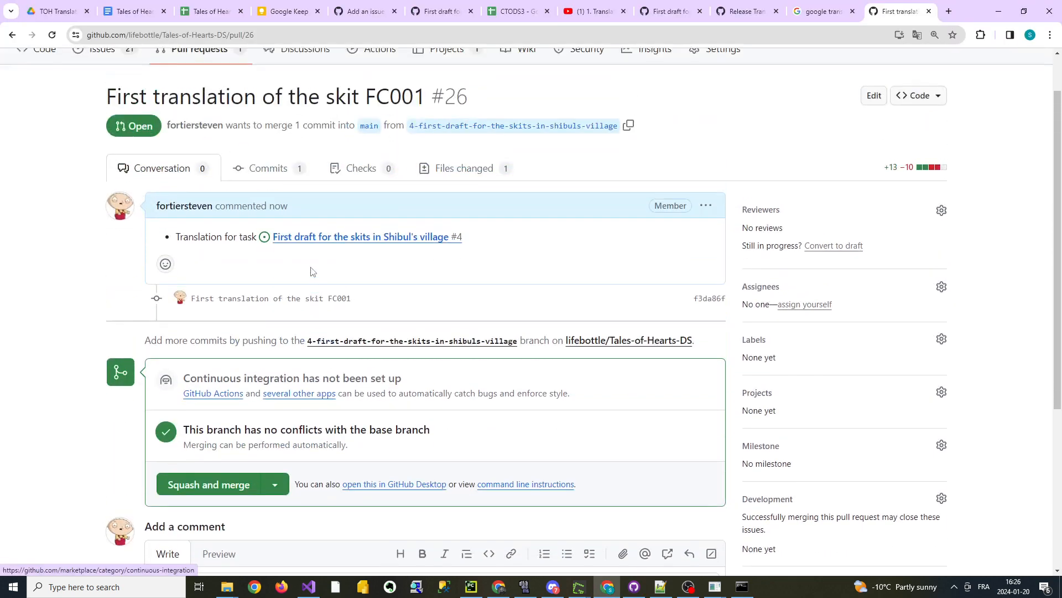
# Open the pull request's commit, read through the FC001.xml diff to its end, and return to the conversation.
pyautogui.click(281, 173)
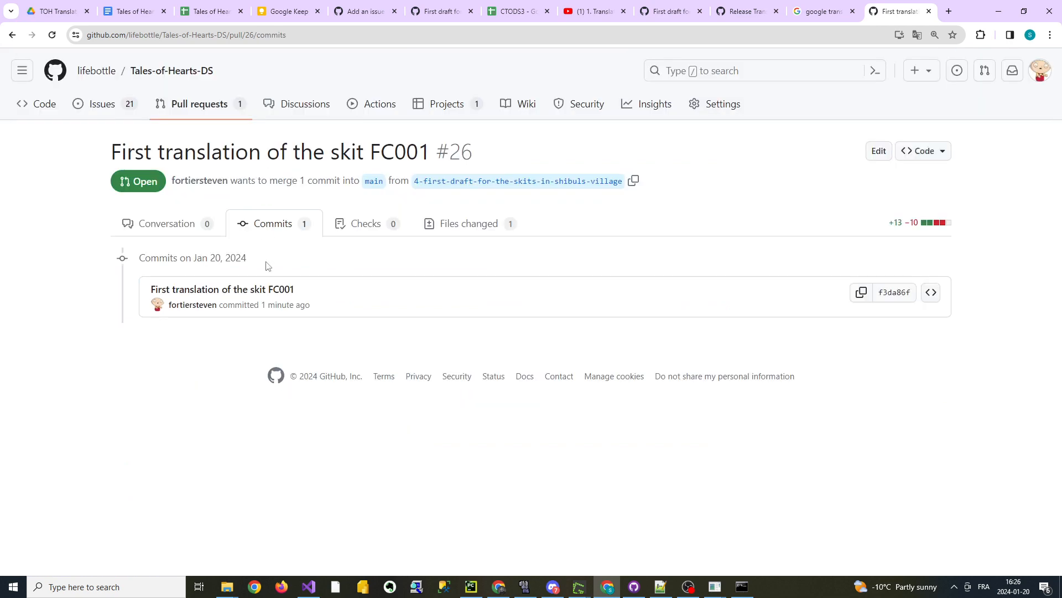
pyautogui.click(227, 292)
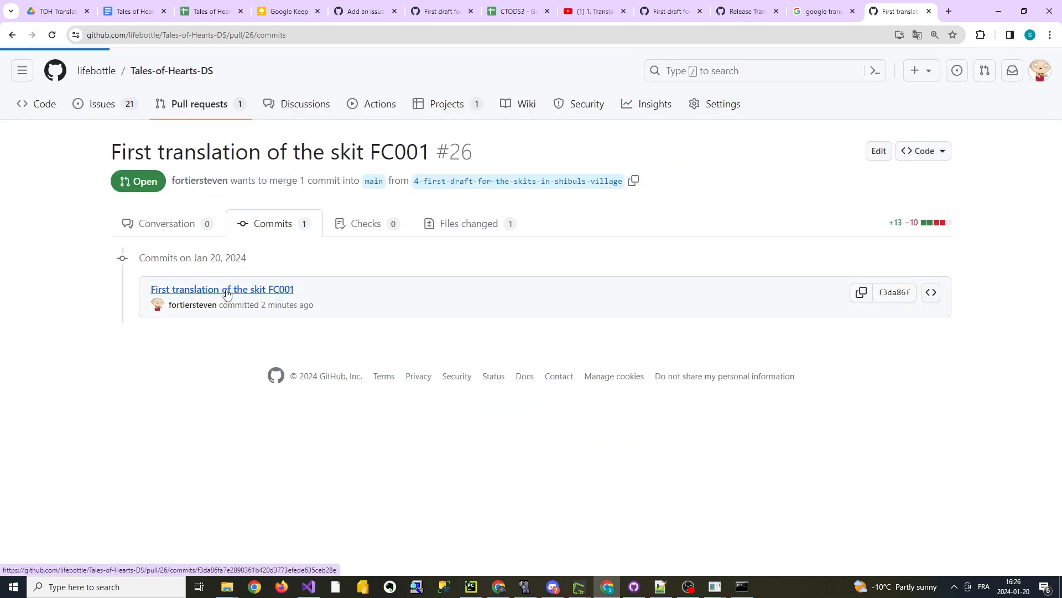
pyautogui.scroll(-4, 324, 292)
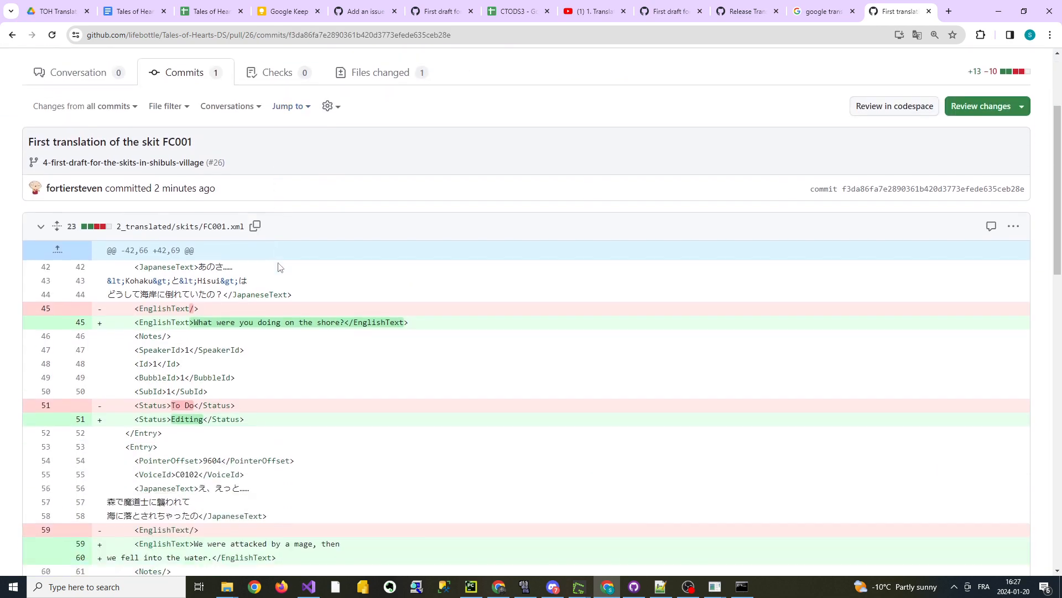
pyautogui.scroll(-1, 323, 292)
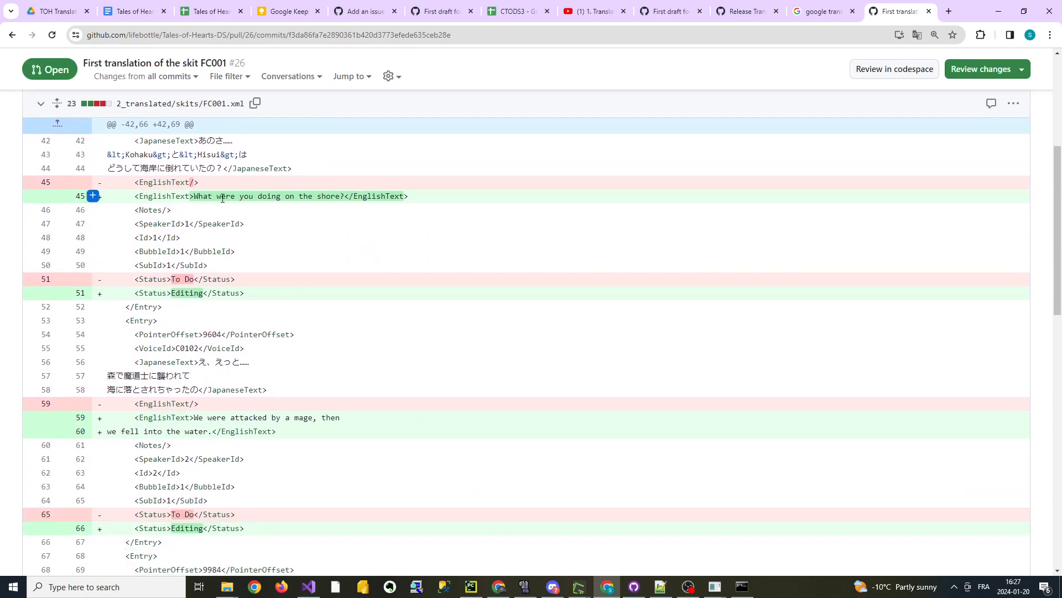
pyautogui.scroll(-8, 213, 294)
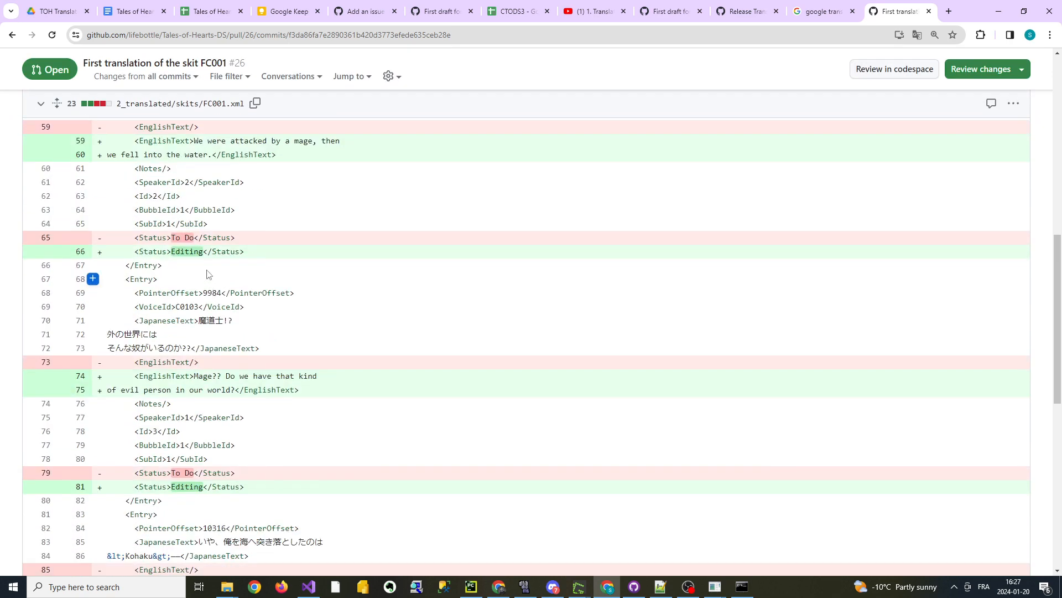
pyautogui.scroll(-4, 172, 332)
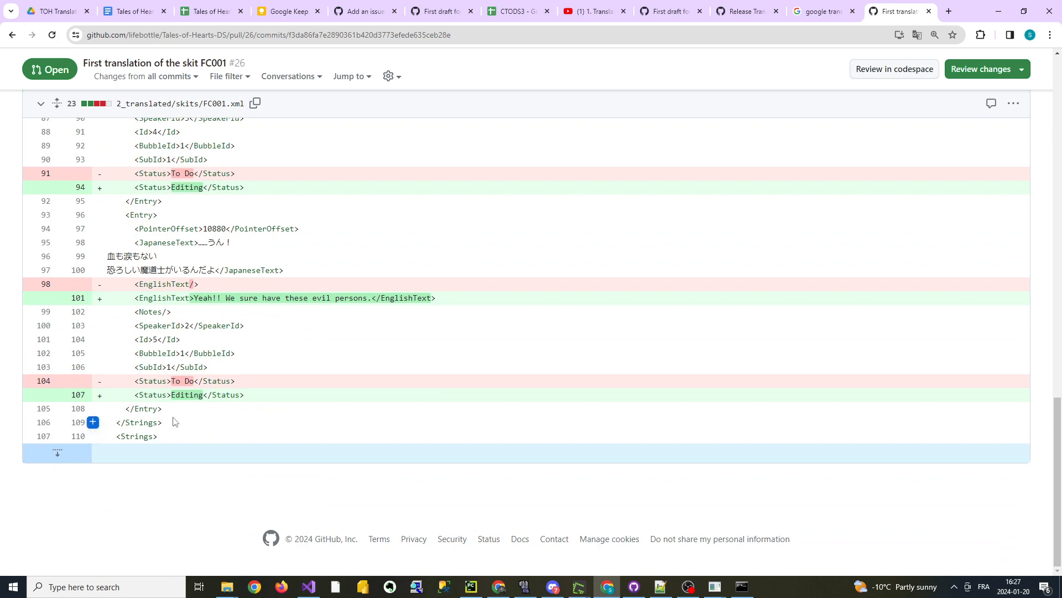
pyautogui.scroll(8, 365, 355)
pyautogui.scroll(10, 377, 353)
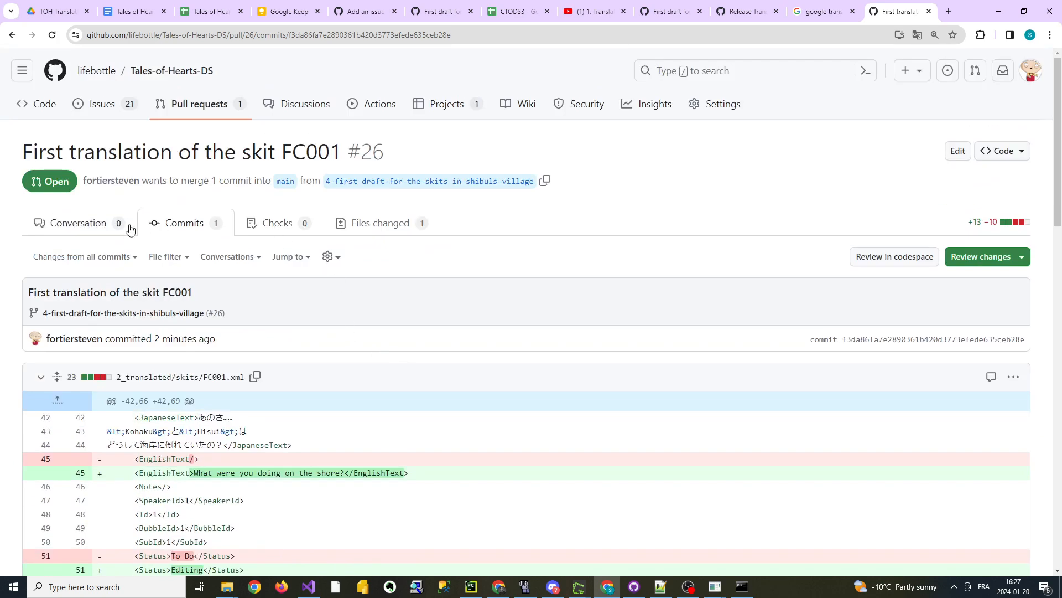
pyautogui.click(83, 228)
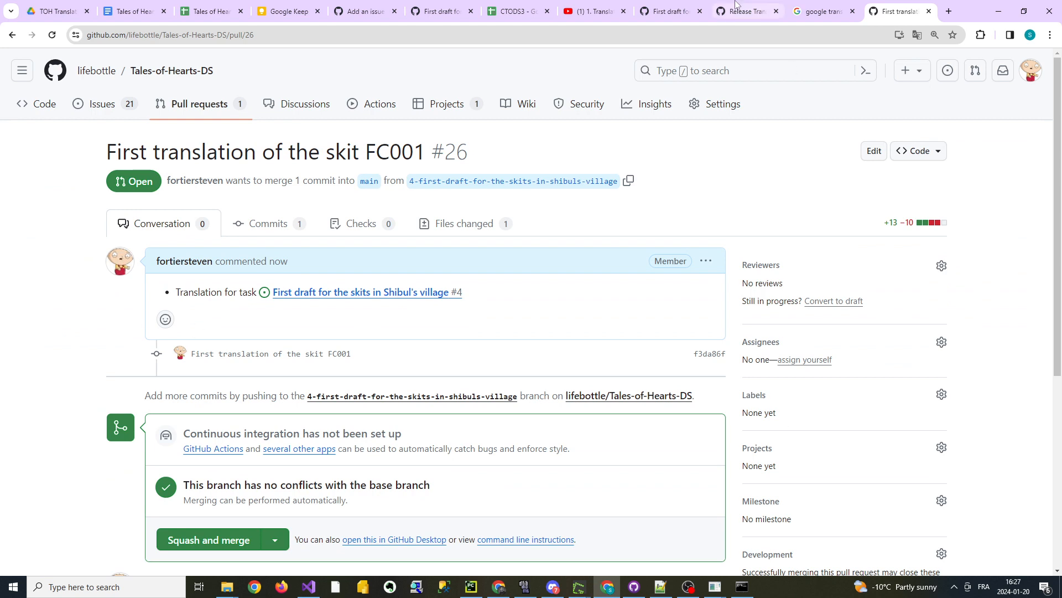
# Review the acceptance criteria of issue #4 on the Tales of Hearts Board, and return to the pull request.
pyautogui.click(675, 7)
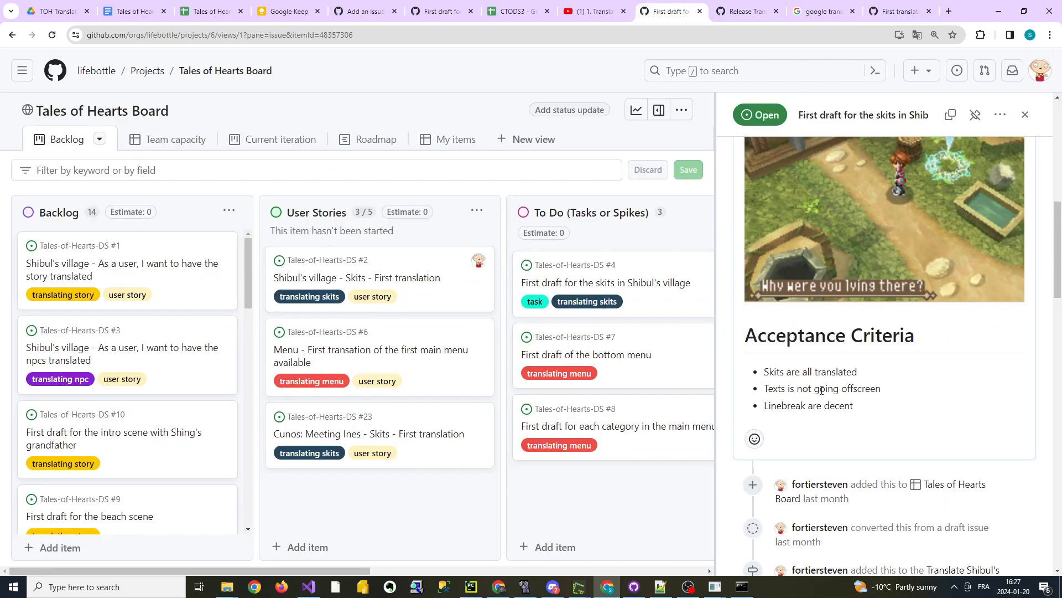
pyautogui.moveTo(873, 414); pyautogui.dragTo(763, 389)
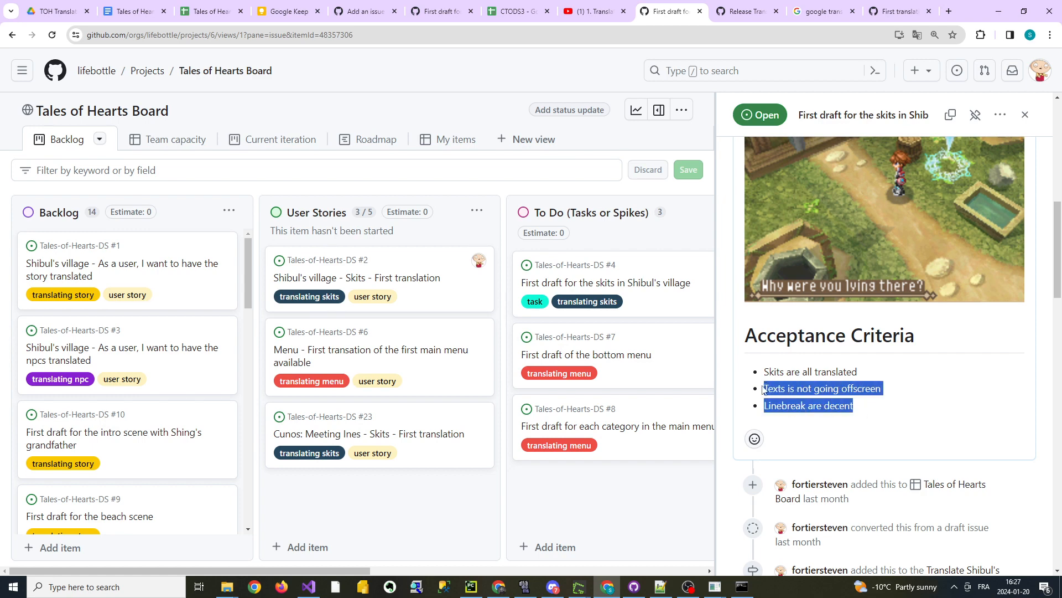
pyautogui.click(878, 410)
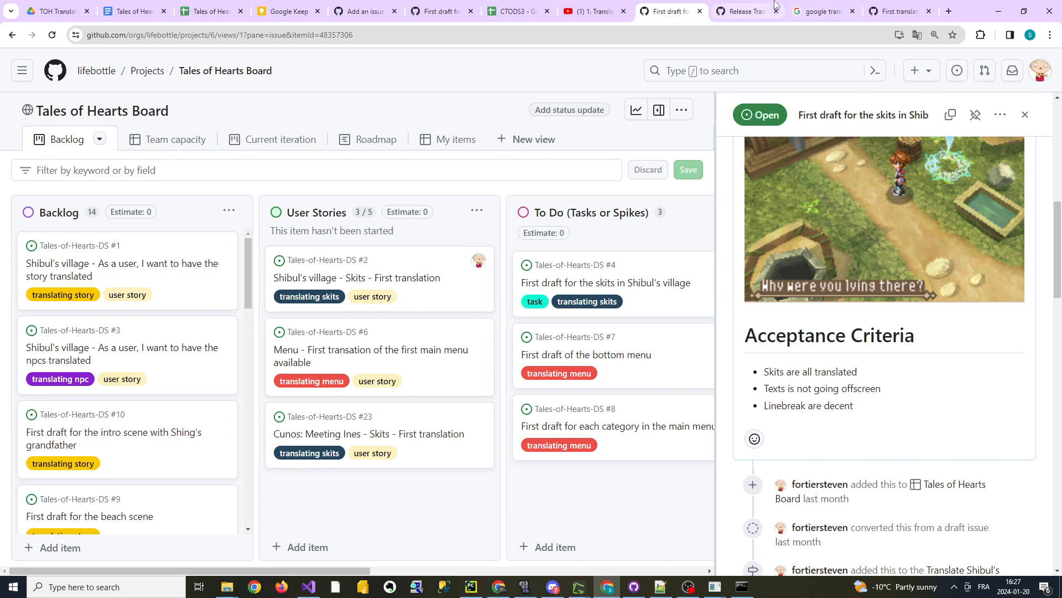
pyautogui.click(901, 7)
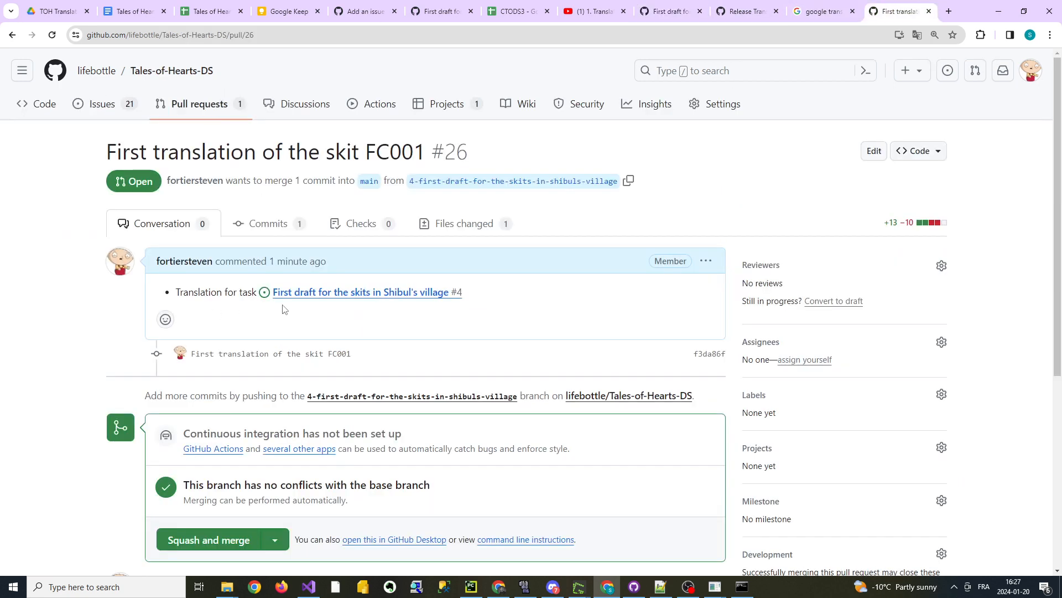
# Switch to GitHub Desktop and check out the main branch of Tales-of-Hearts-DS.
pyautogui.click(636, 587)
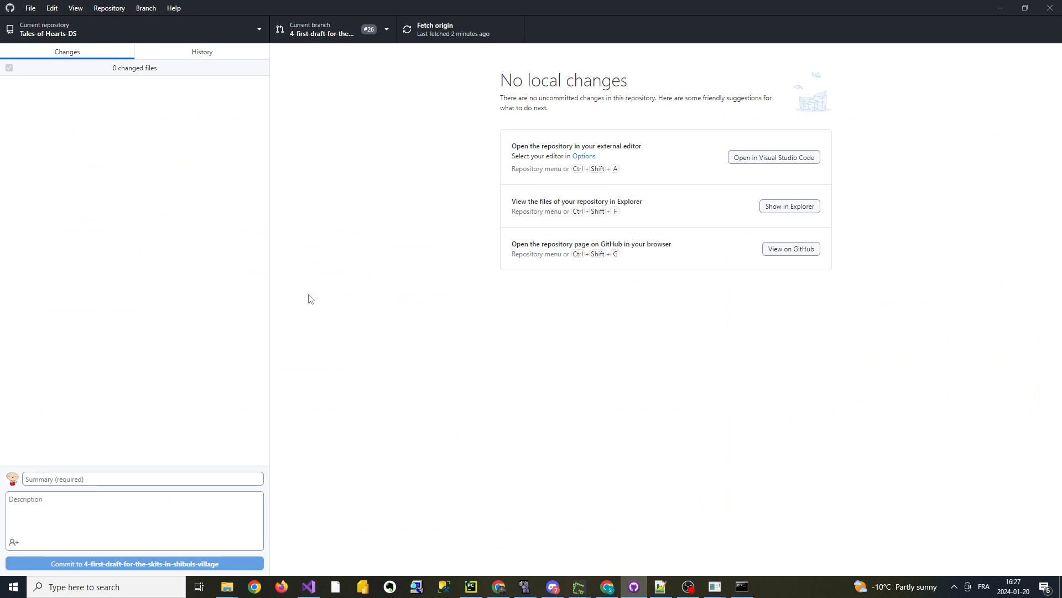
pyautogui.click(335, 37)
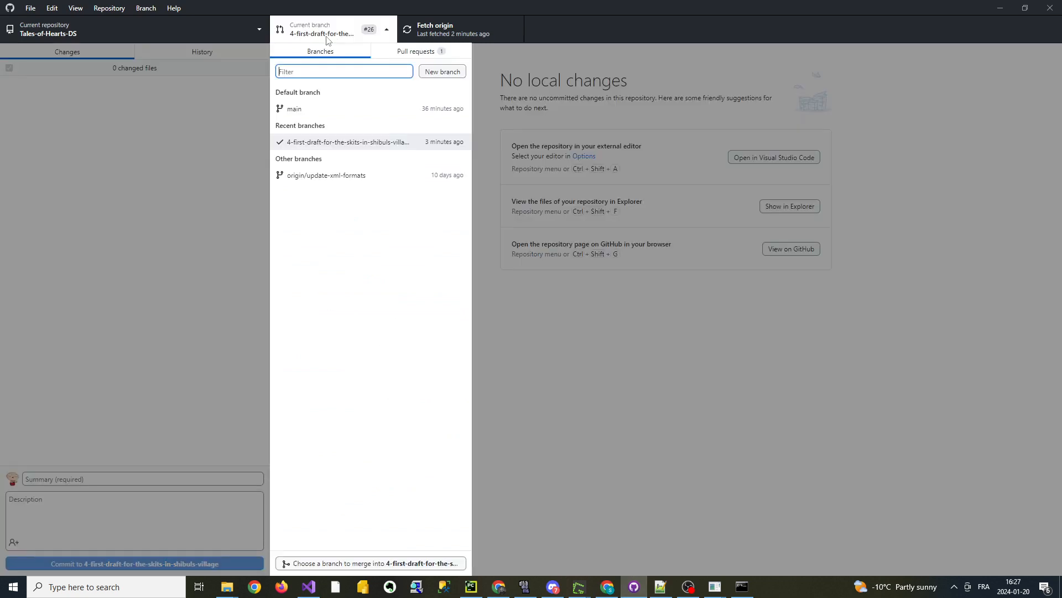
pyautogui.click(325, 110)
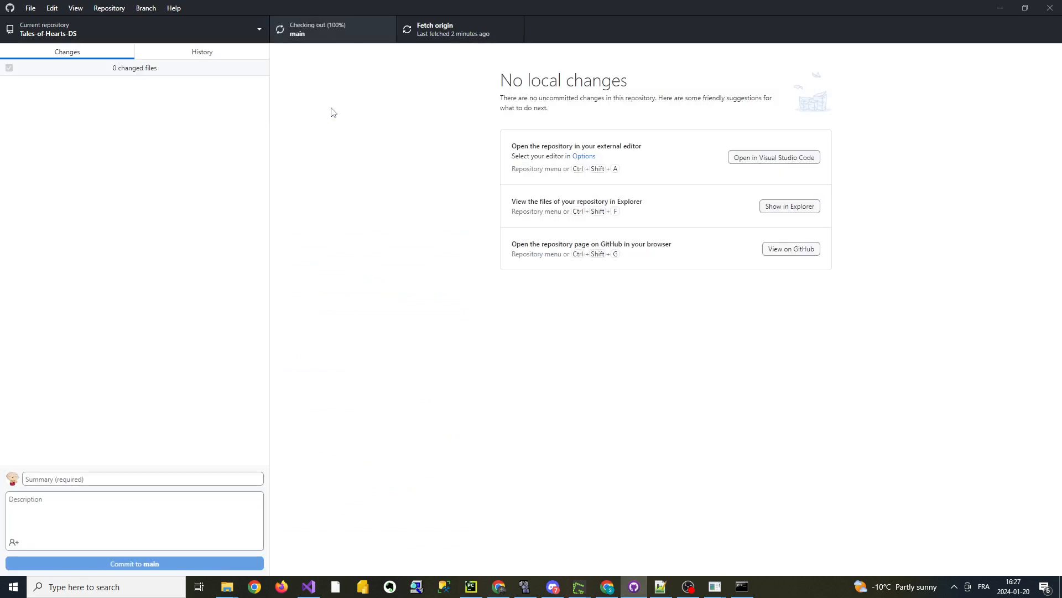
# Fetch origin and check out the pull request's branch, 4-first-draft-for-the-skits-in-shibuls-village, after confirming its name on the pull request page.
pyautogui.click(452, 36)
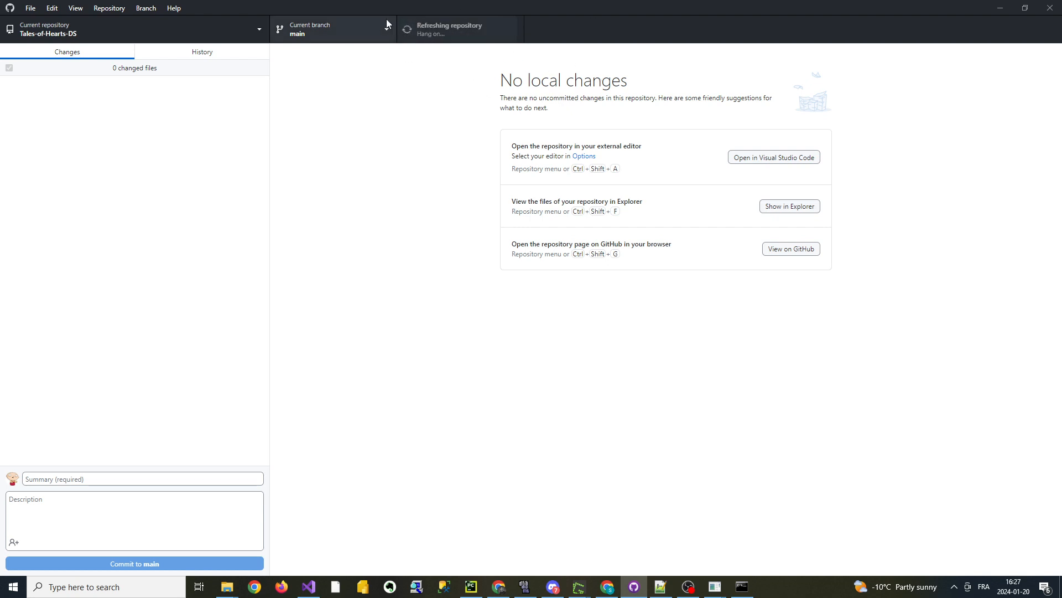
pyautogui.click(343, 32)
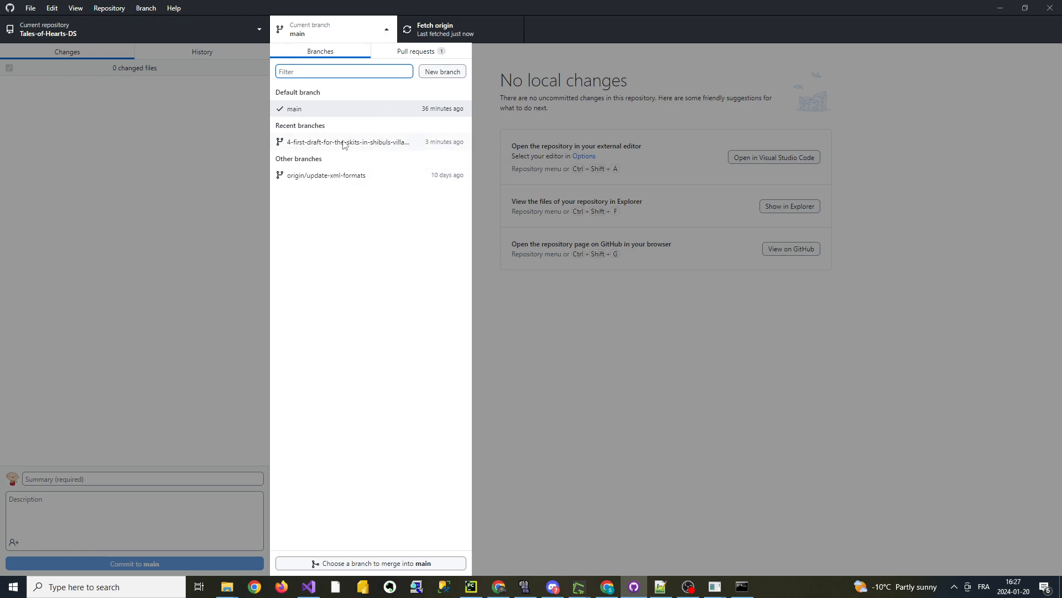
pyautogui.hotkey('alt', 'Tab')
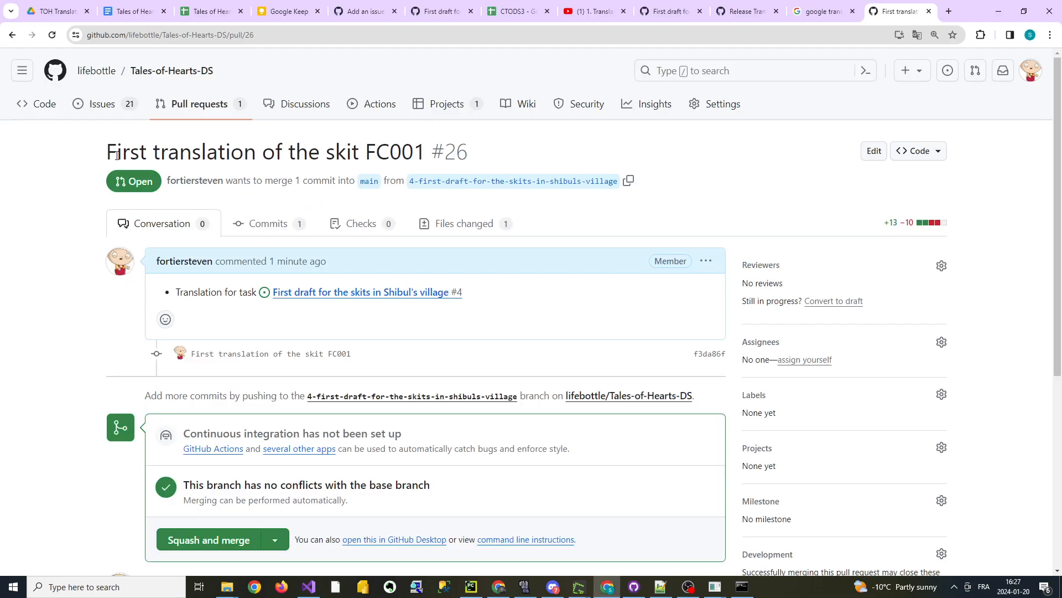
pyautogui.moveTo(409, 182); pyautogui.dragTo(663, 184)
pyautogui.hotkey('alt', 'Tab')
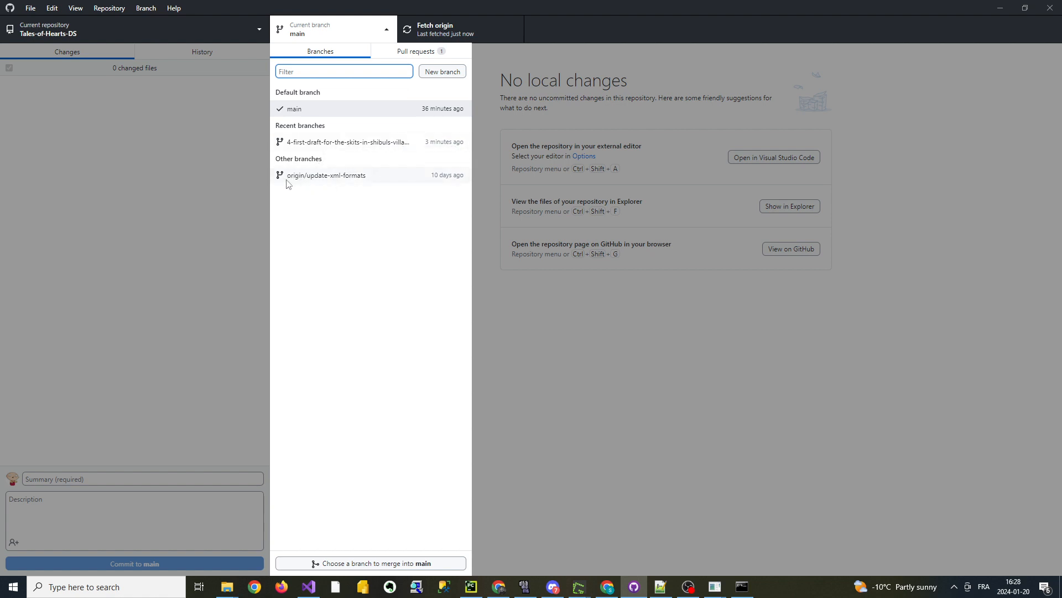
pyautogui.click(329, 141)
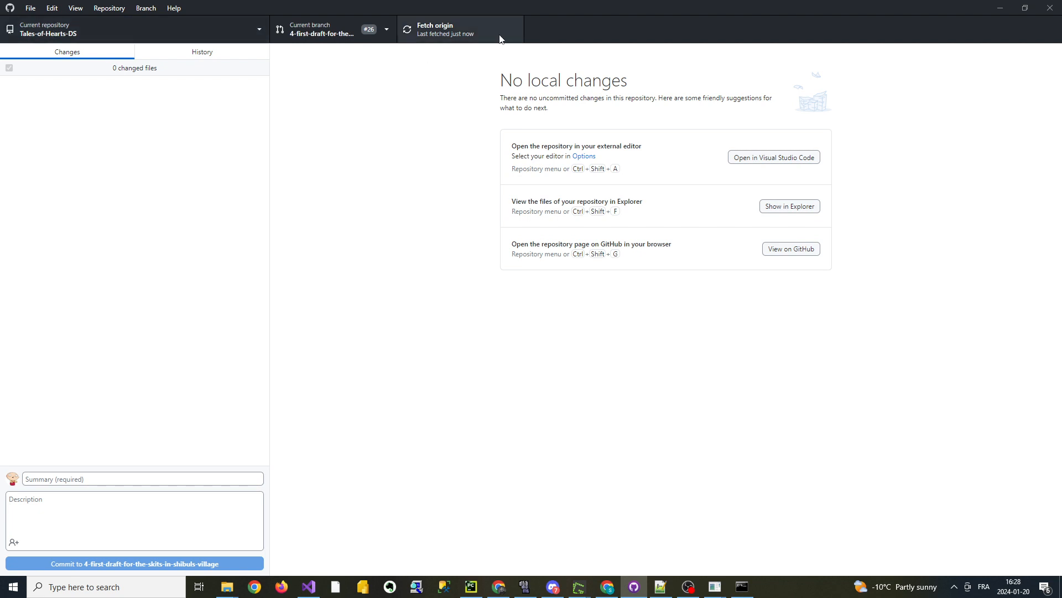
pyautogui.click(460, 40)
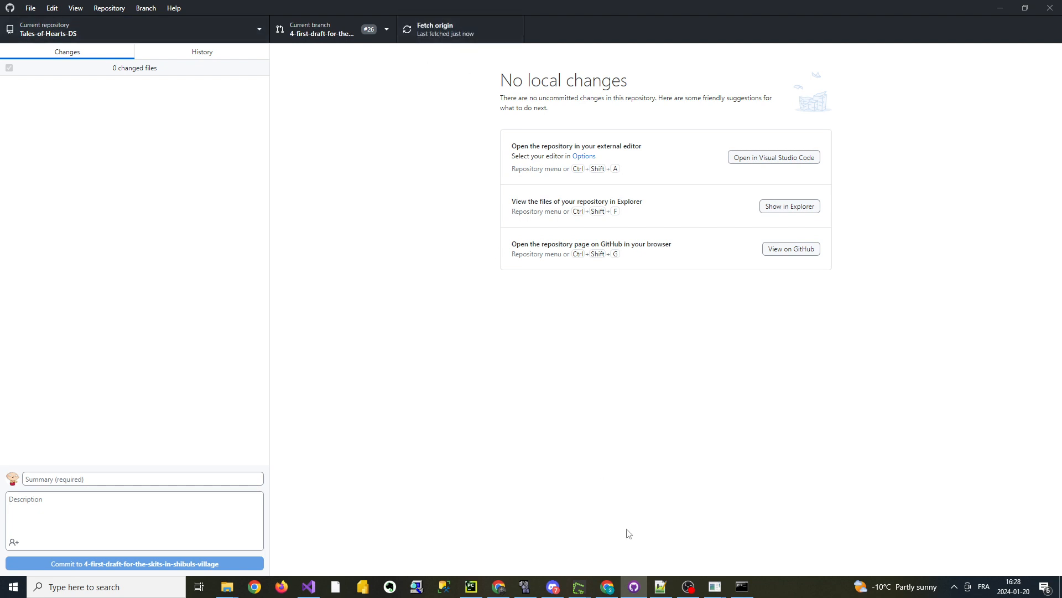
# Switch to the Batch_Files folder and review the DeSmuME and save file settings in Create_Build_With_Saved.bat, closing it unchanged.
pyautogui.moveTo(227, 586)
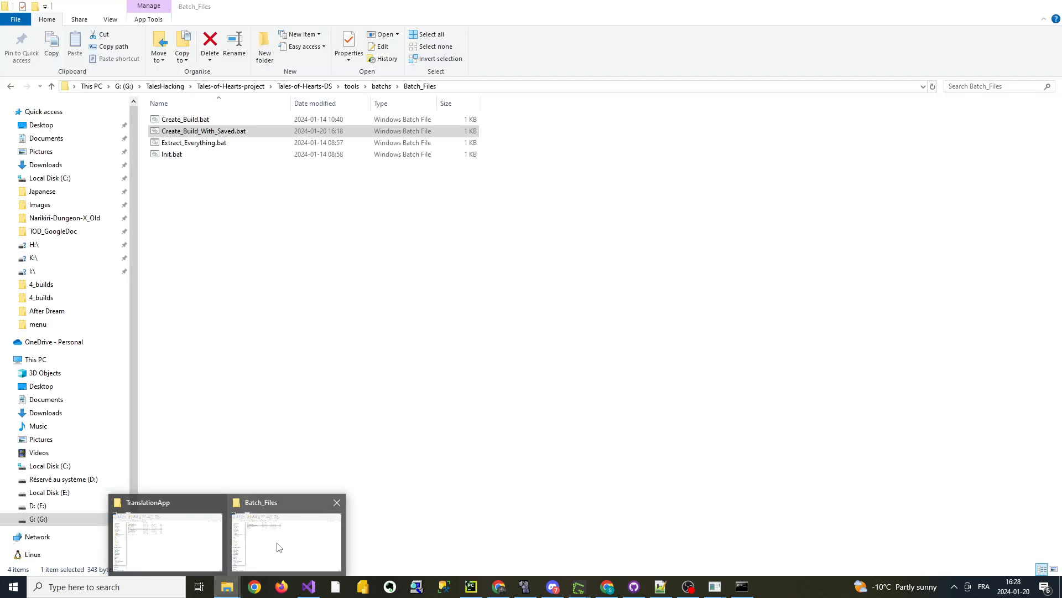
pyautogui.click(280, 547)
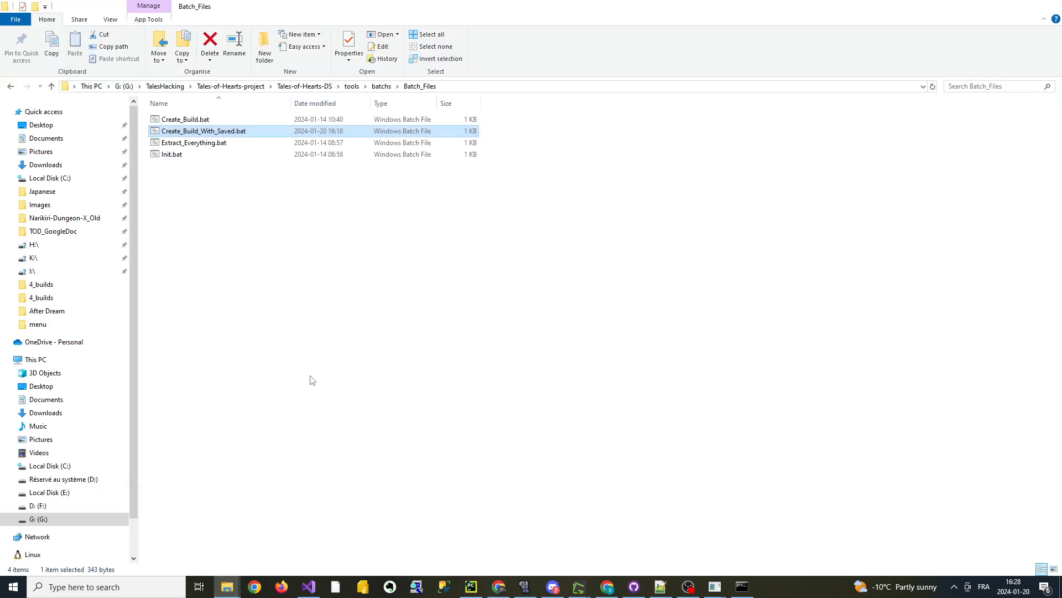
pyautogui.rightClick(224, 129)
pyautogui.click(246, 143)
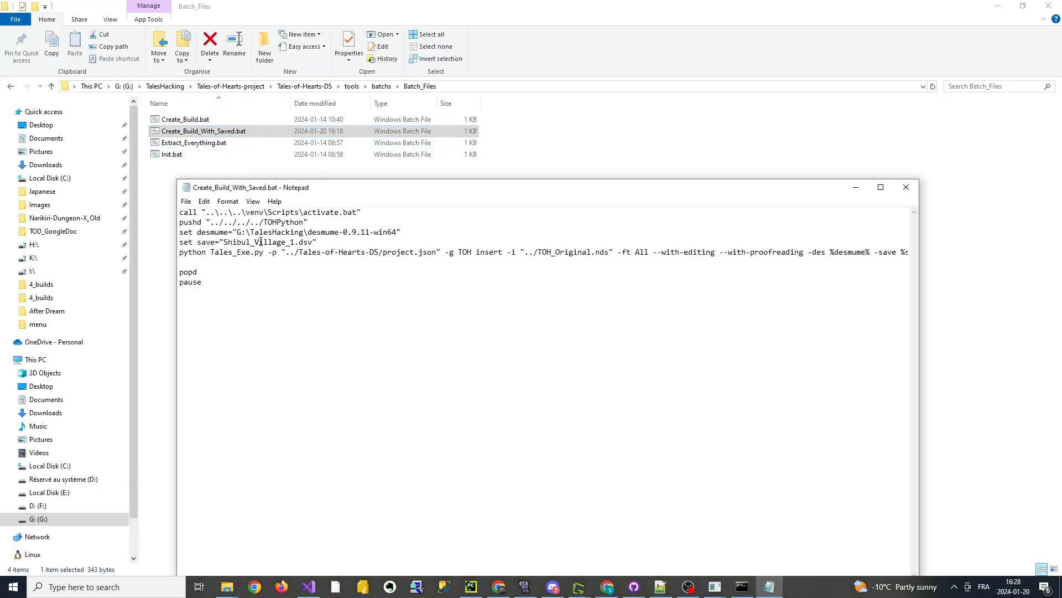
pyautogui.moveTo(255, 242); pyautogui.dragTo(347, 232)
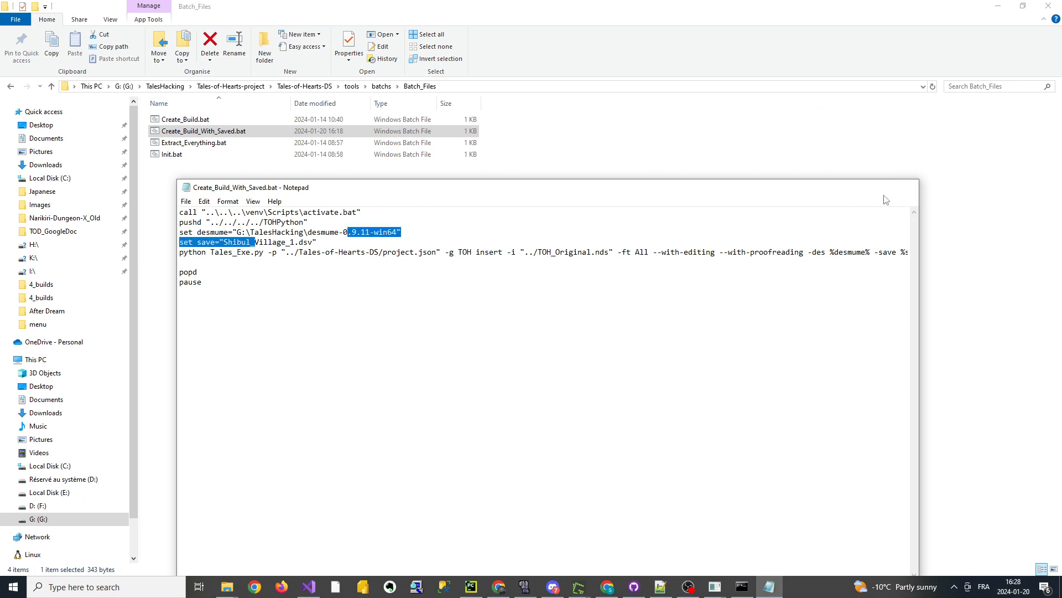
pyautogui.click(906, 188)
# Run Create_Build_With_Saved.bat to build the game from the checked-out branch, and check its console output.
pyautogui.doubleClick(223, 132)
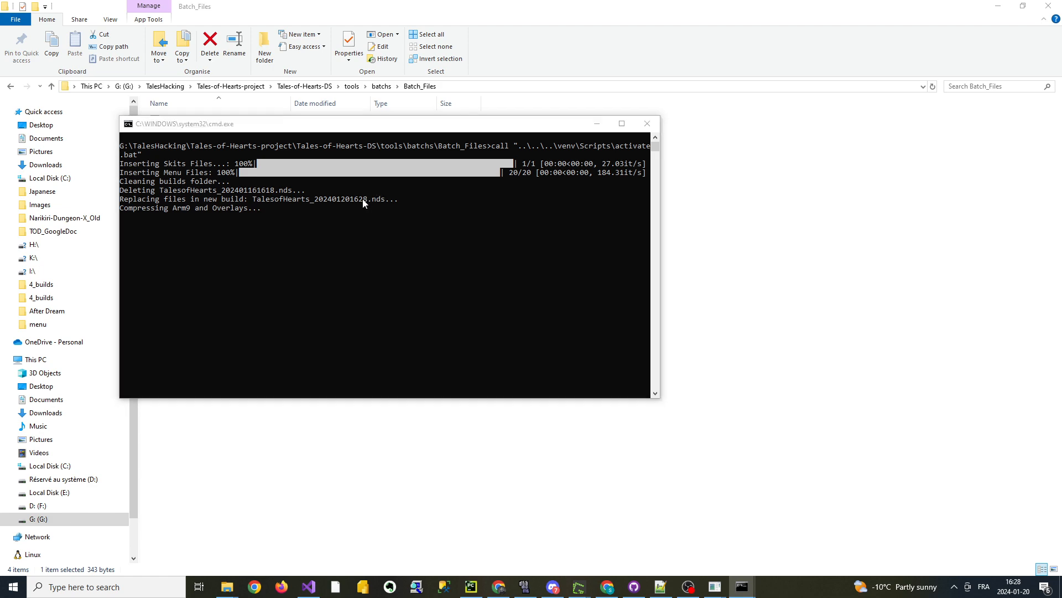
pyautogui.click(632, 588)
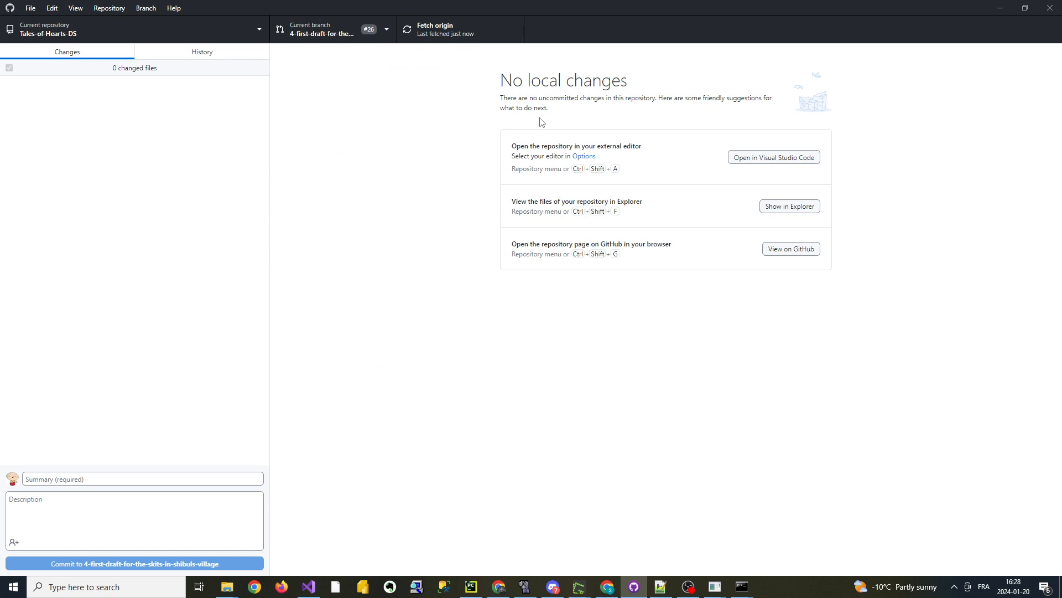
pyautogui.moveTo(742, 586)
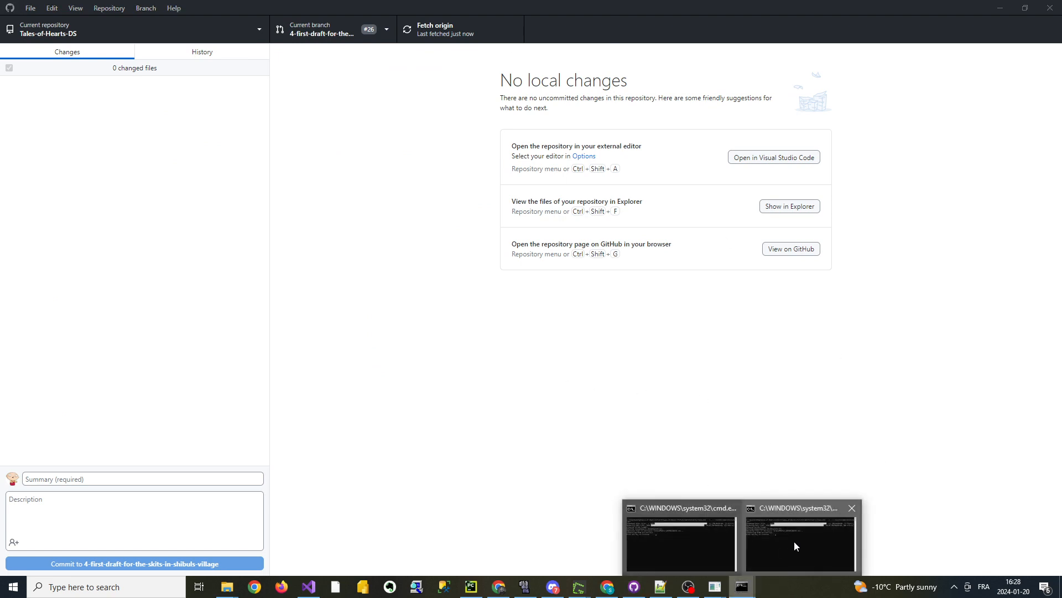
pyautogui.click(802, 538)
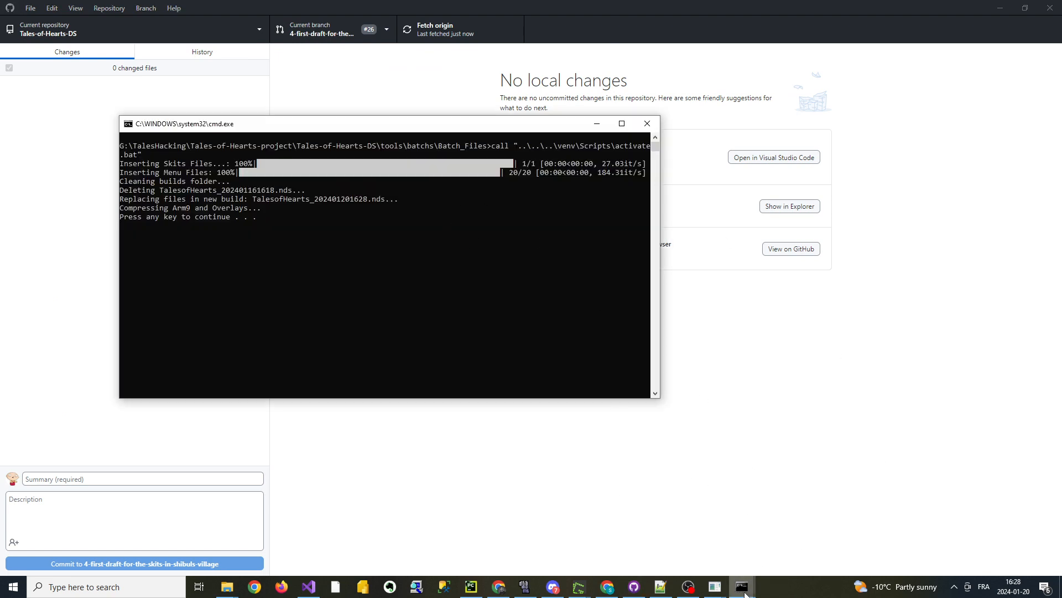
pyautogui.click(683, 535)
pyautogui.click(742, 586)
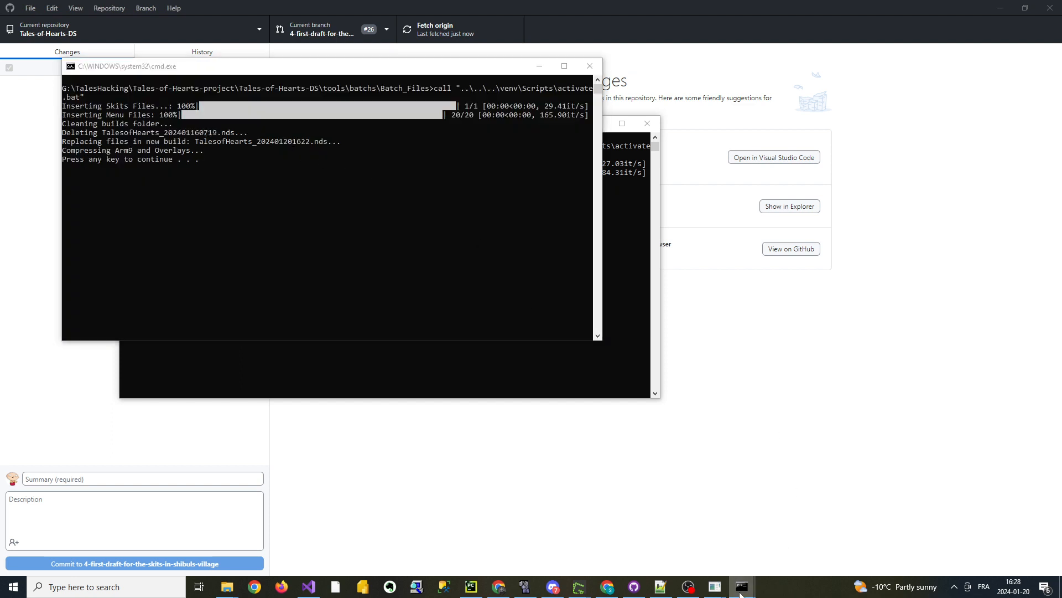
pyautogui.click(682, 536)
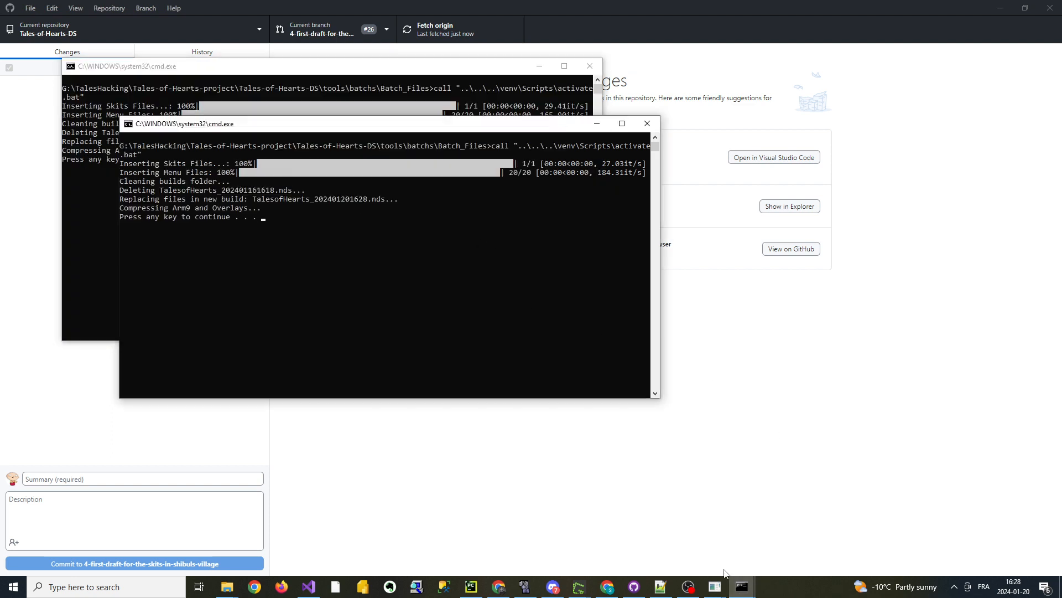
# Switch to DeSmuME and open the ROM TalesofHearts_202401201628.nds from the 4_builds folder.
pyautogui.click(525, 587)
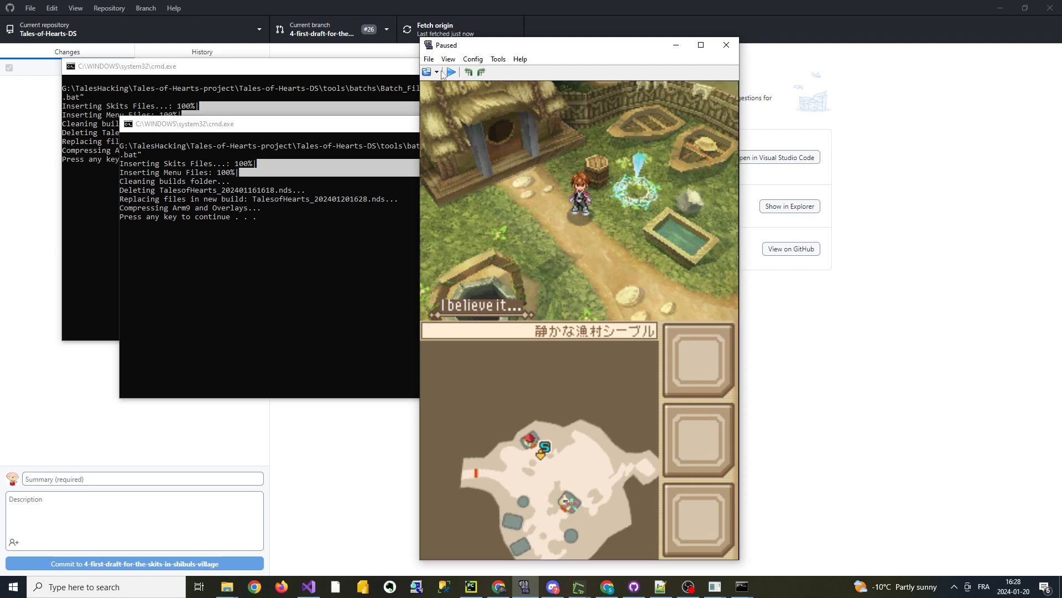
pyautogui.click(429, 59)
pyautogui.click(443, 74)
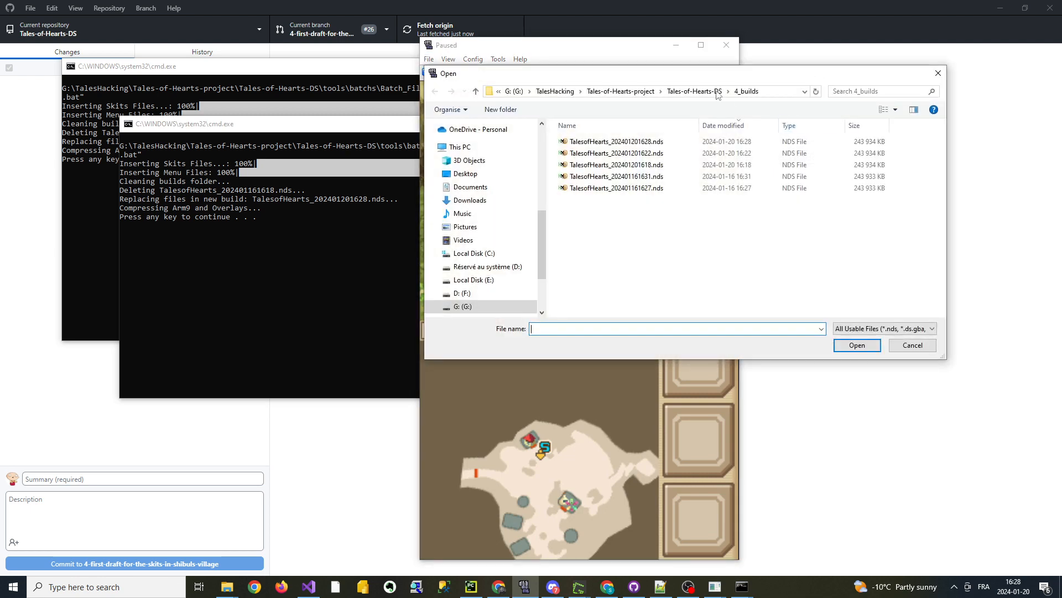
pyautogui.click(660, 142)
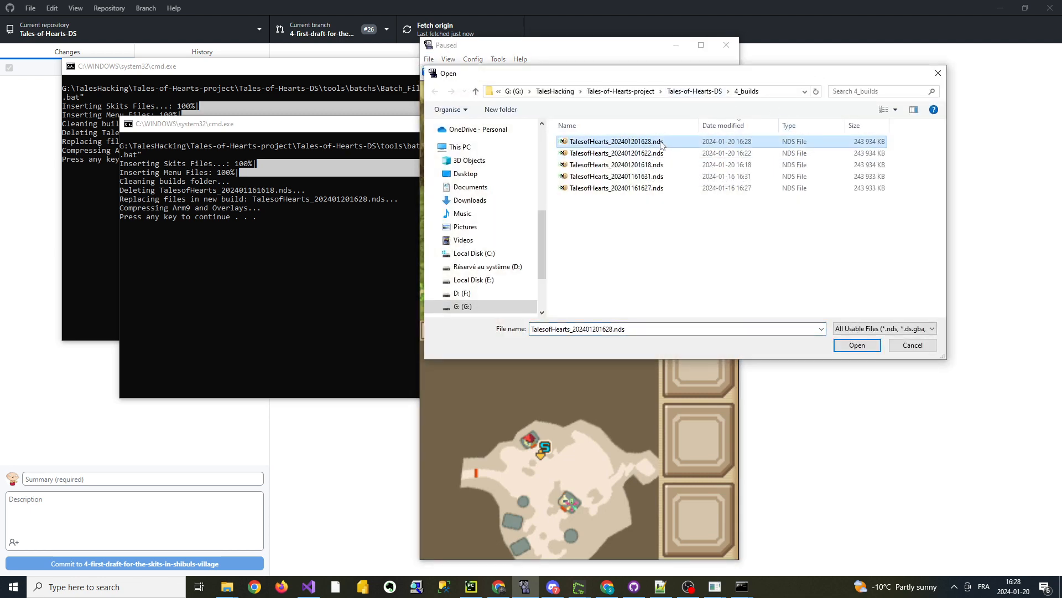
pyautogui.click(857, 344)
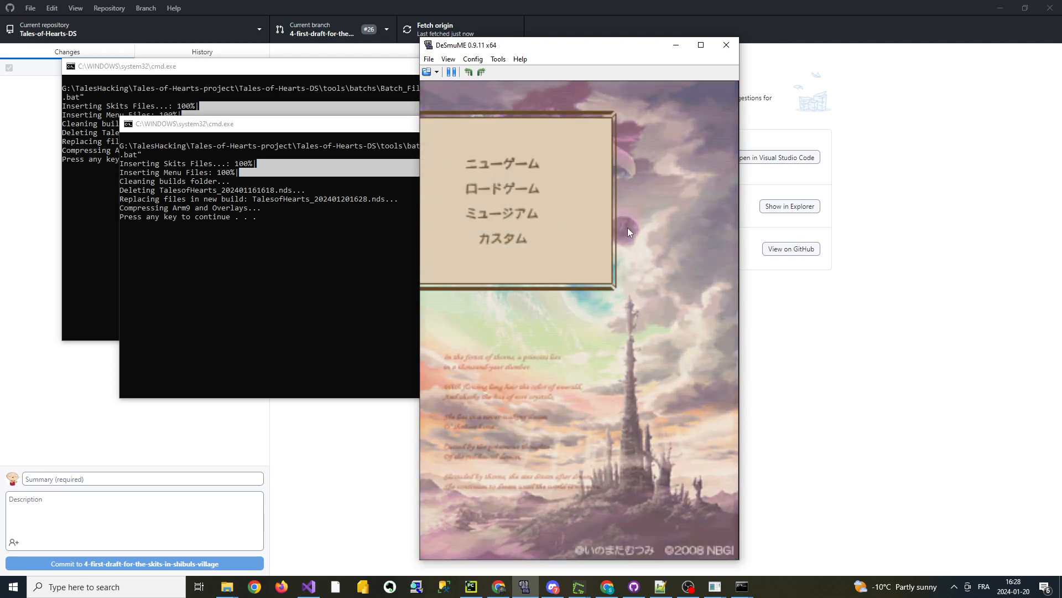
# Load the saved game in Shibul's village, move the character about near the save point, and pause the emulation.
pyautogui.press('x')
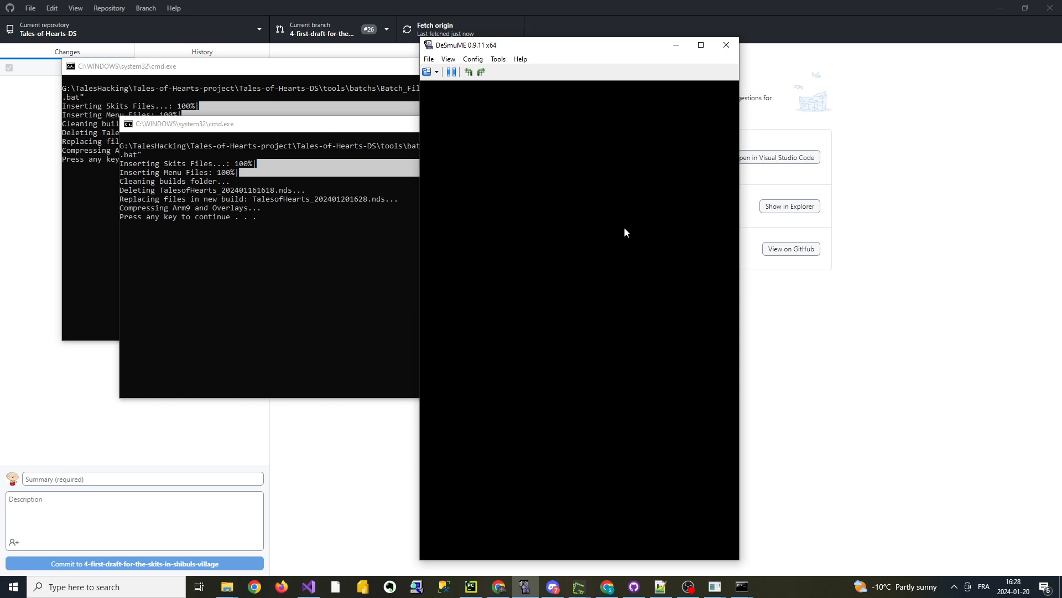
pyautogui.press('x')
pyautogui.press('Left')
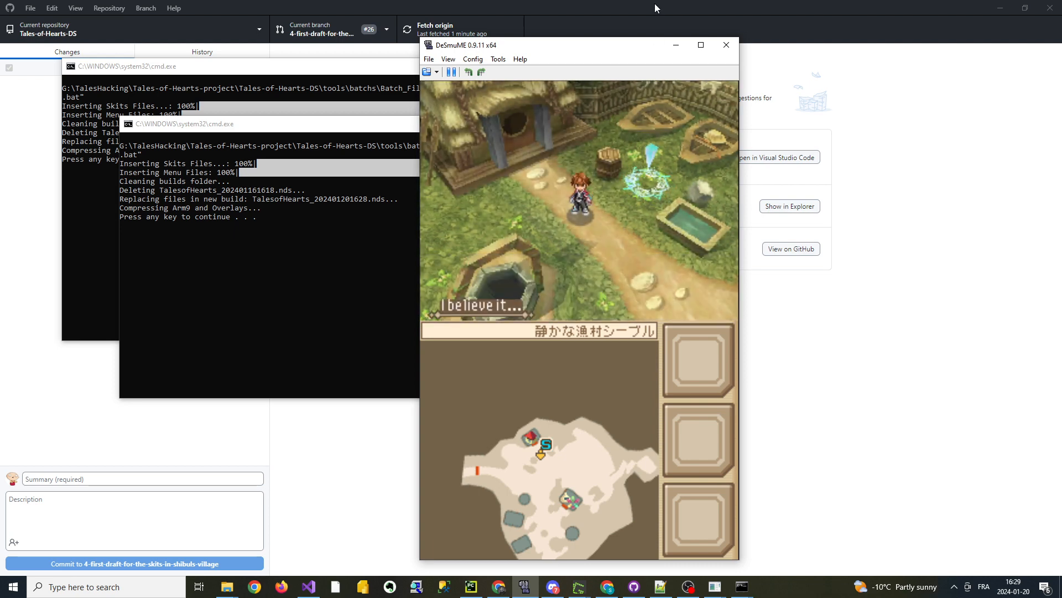
pyautogui.press('Up')
pyautogui.press('Down')
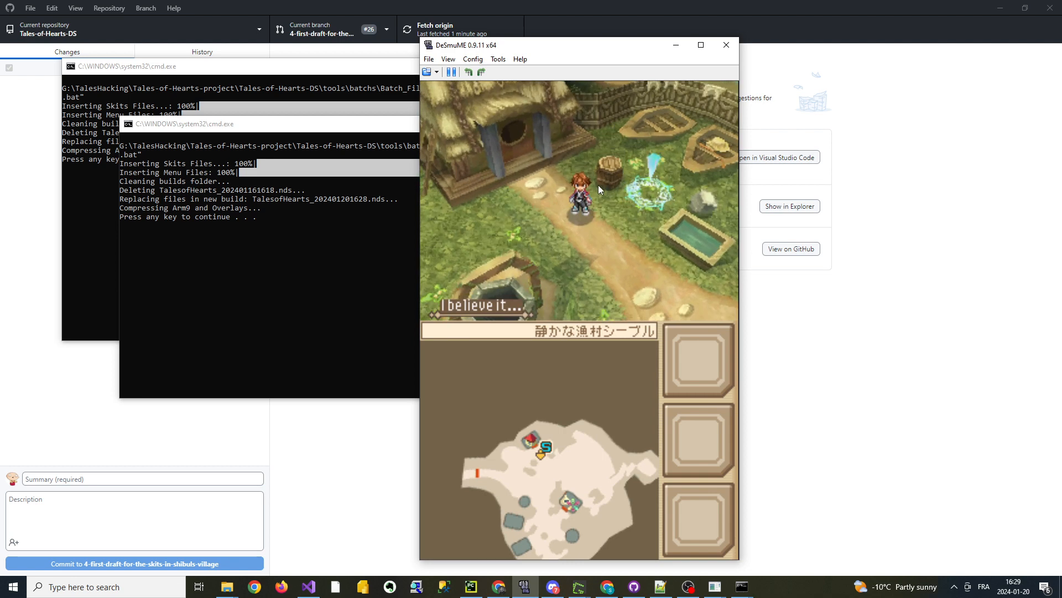
pyautogui.click(452, 72)
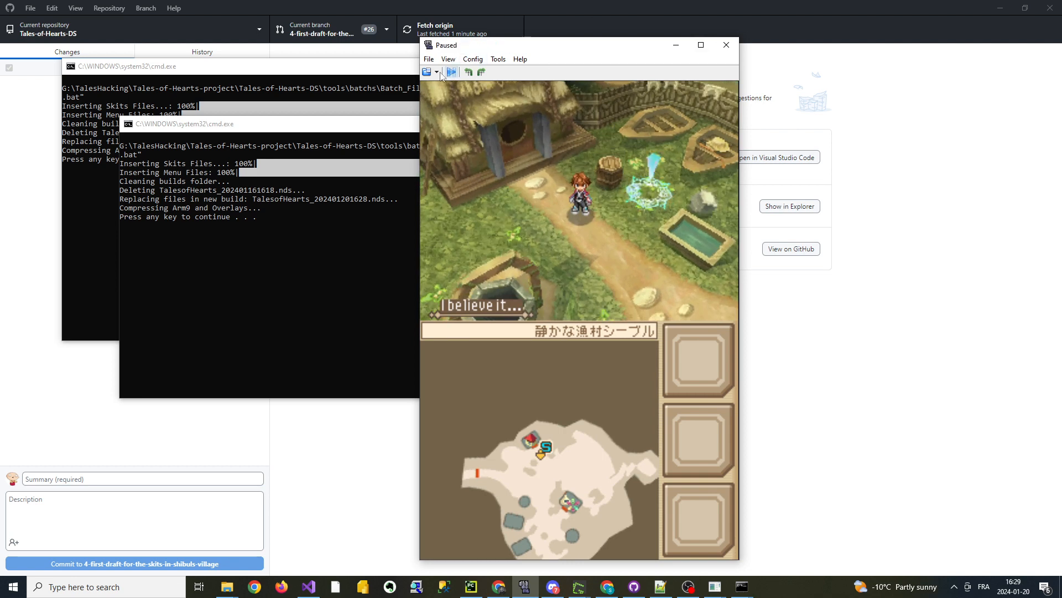
# Switch to the browser and review the merge options and target branch of pull request #26.
pyautogui.click(608, 586)
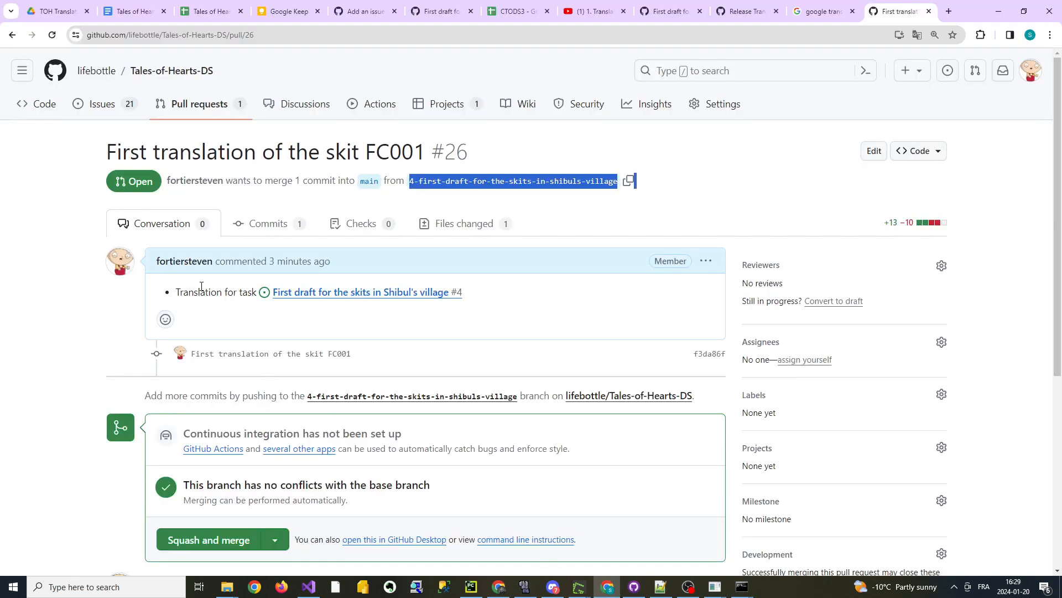
pyautogui.scroll(-3, 212, 281)
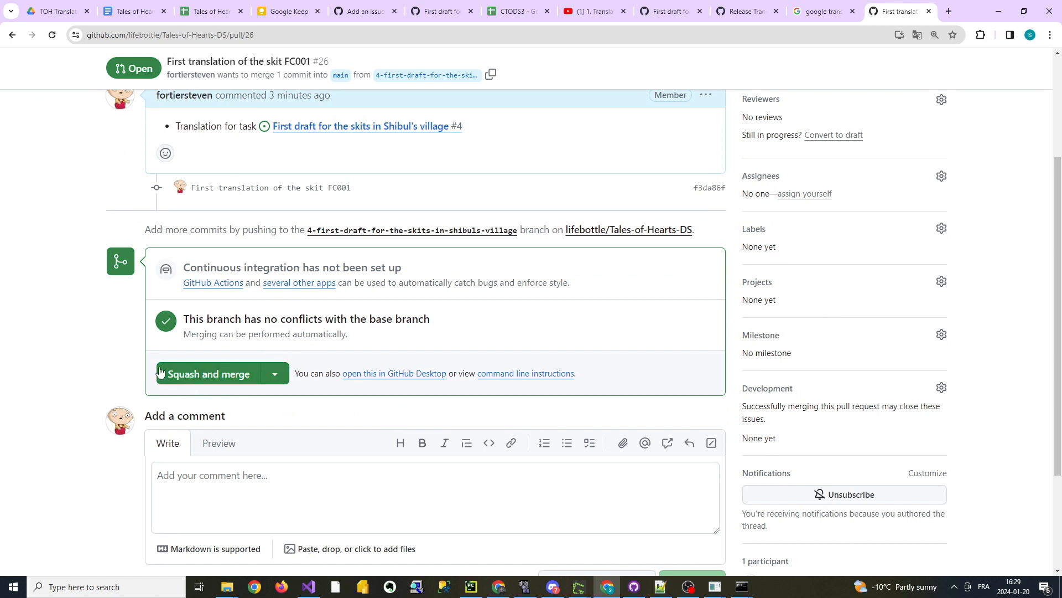
pyautogui.scroll(3, 276, 381)
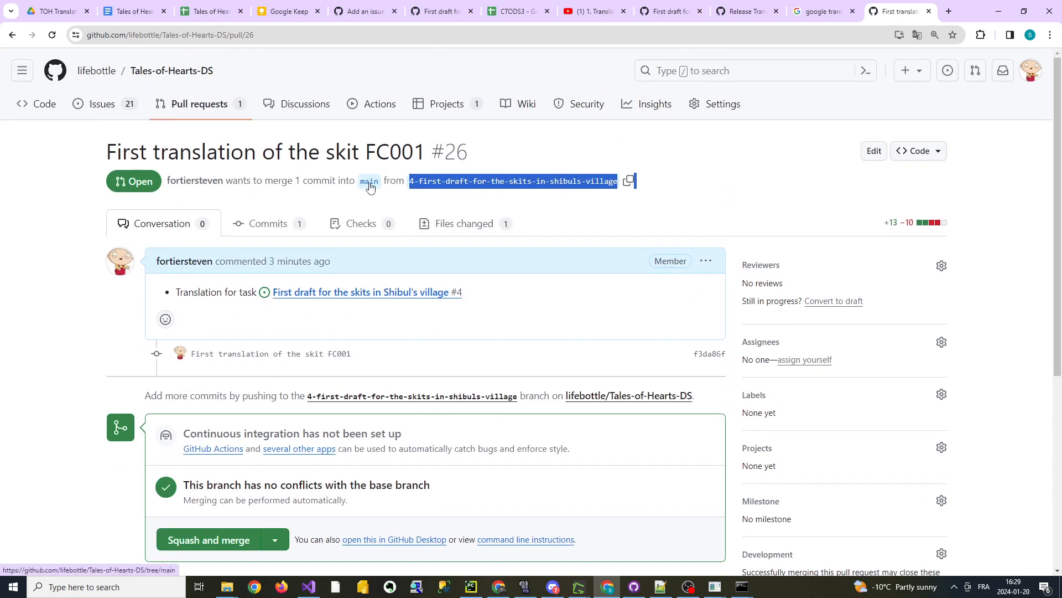
# Switch to GitHub Desktop and check out the main branch again.
pyautogui.hotkey('alt', 'Tab')
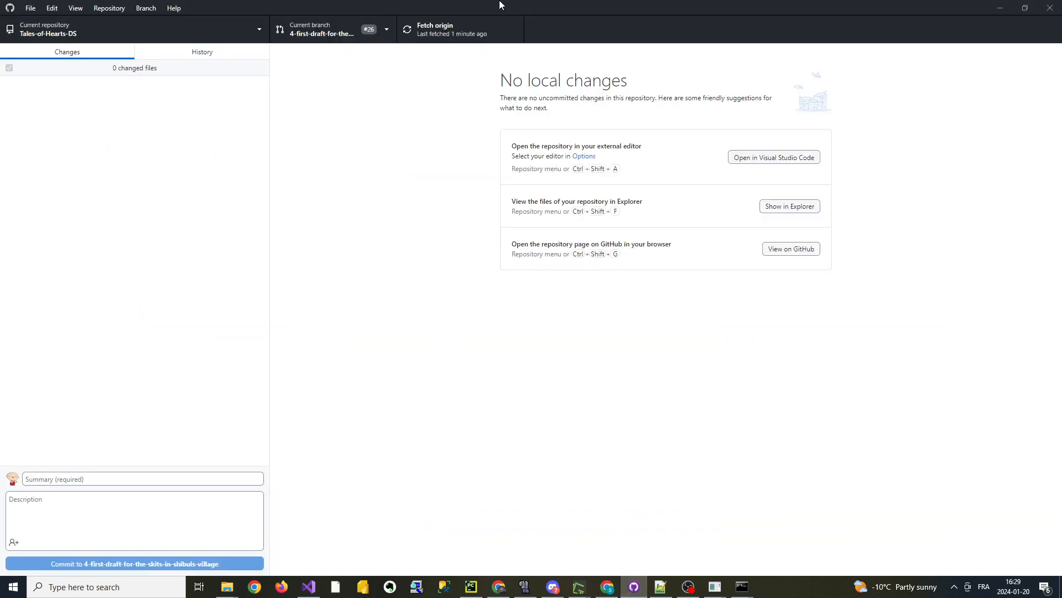
pyautogui.click(347, 28)
pyautogui.click(323, 106)
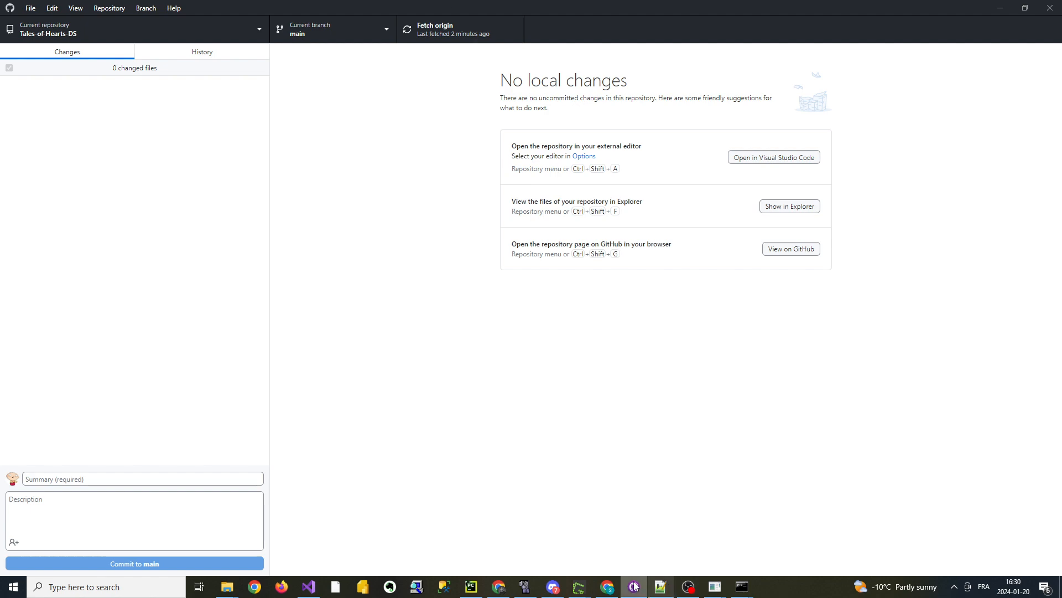
# Switch to the Tales of Hearts Board in the browser and review the linked tasks and acceptance criteria of user story #2.
pyautogui.click(607, 586)
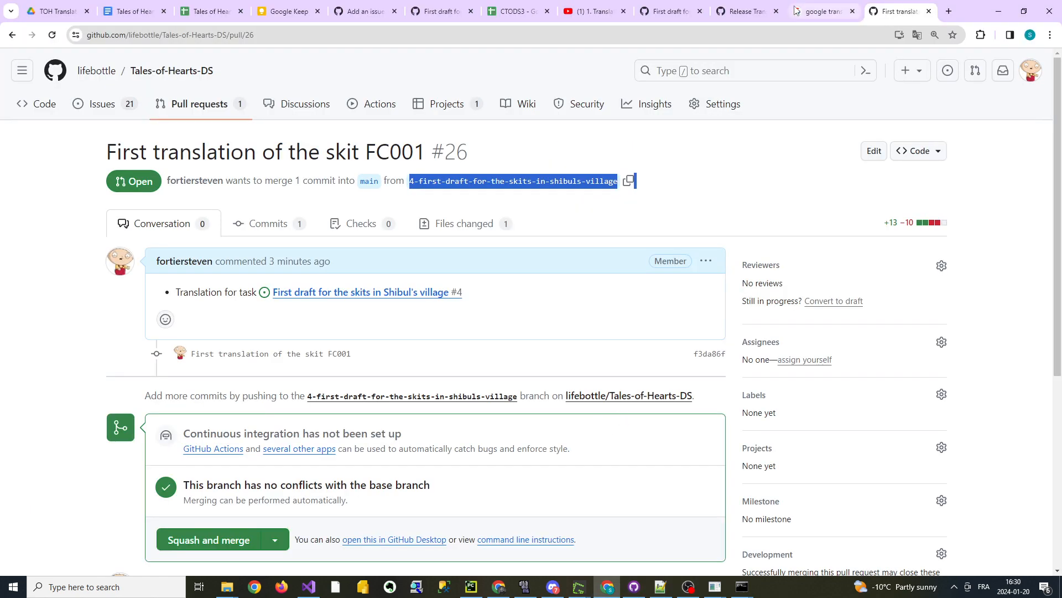
pyautogui.click(755, 11)
pyautogui.click(443, 9)
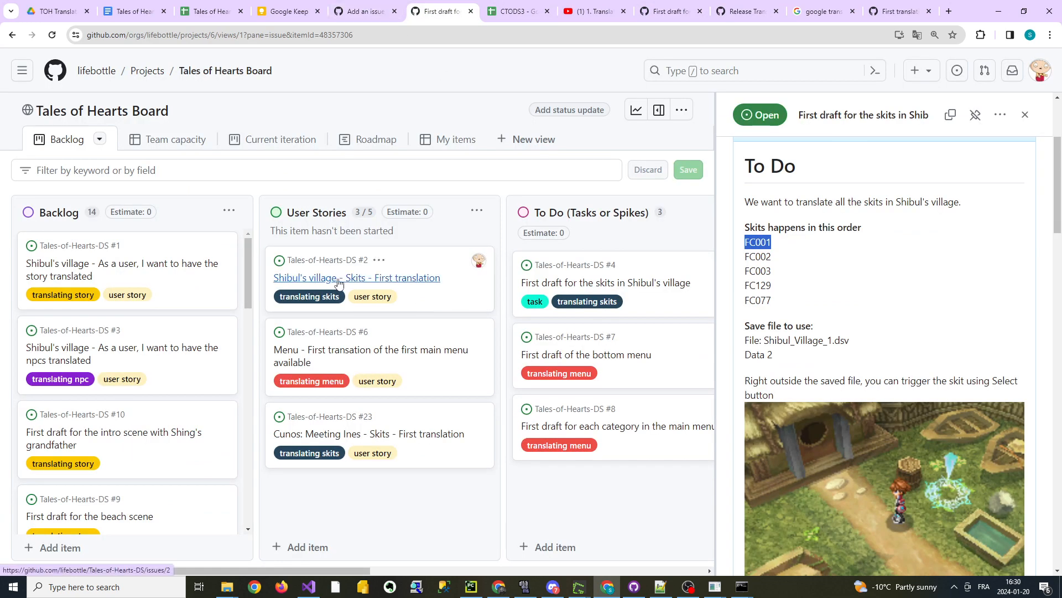
pyautogui.click(382, 278)
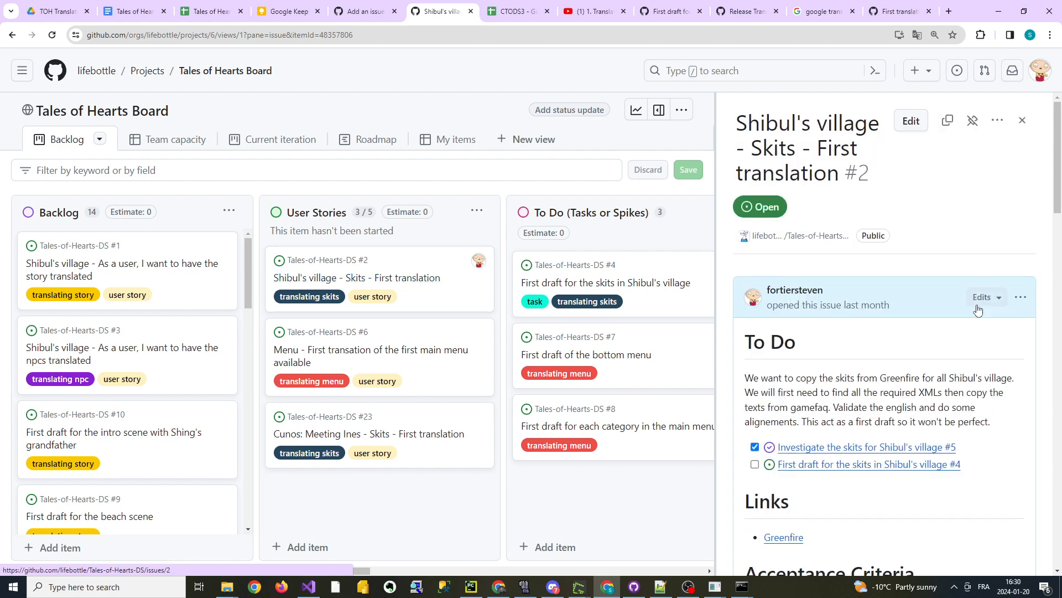
pyautogui.scroll(-2, 978, 310)
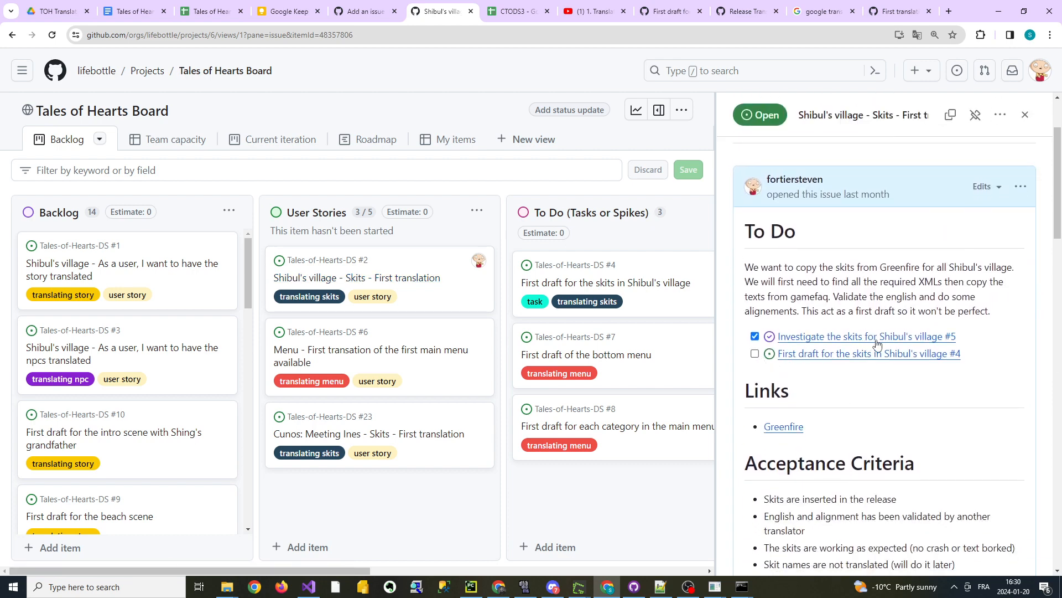
pyautogui.moveTo(845, 341)
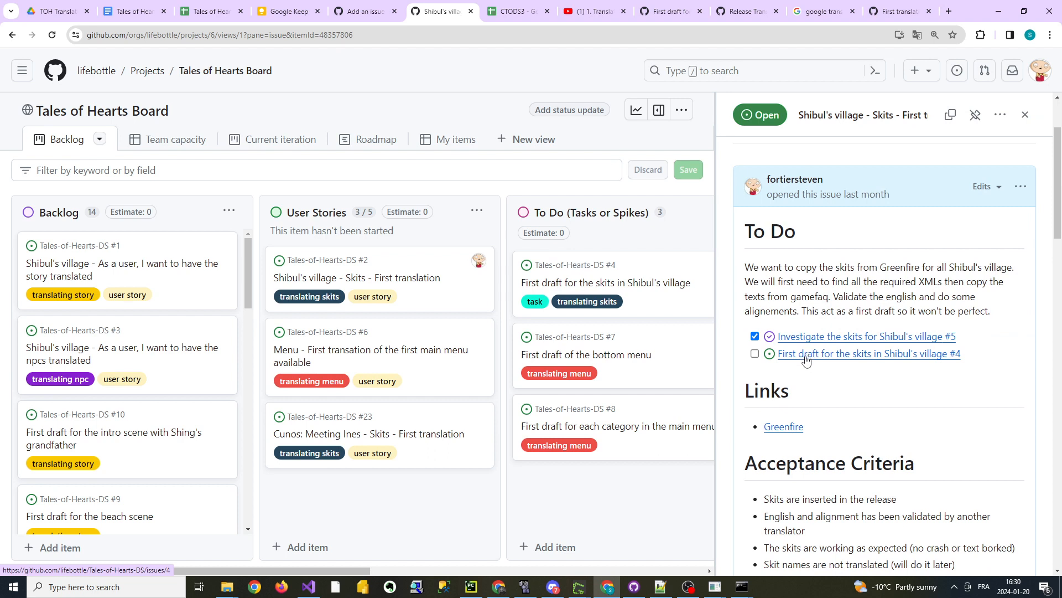
pyautogui.moveTo(808, 365)
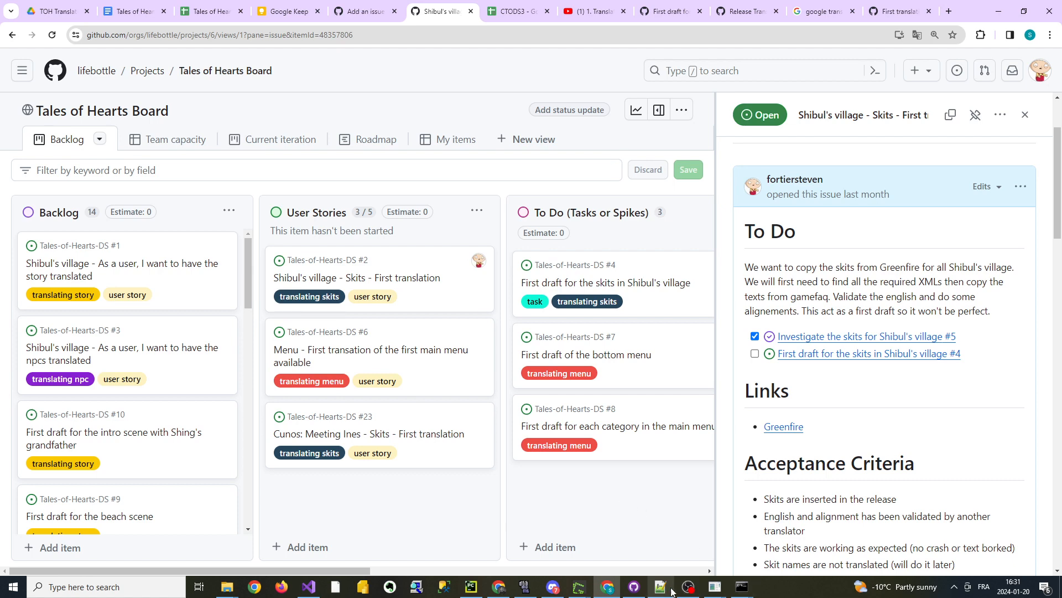
# Switch to the Translation App to look over the first and last dialogue lines of FC001.xml, and return to the board.
pyautogui.moveTo(715, 586)
pyautogui.click(768, 555)
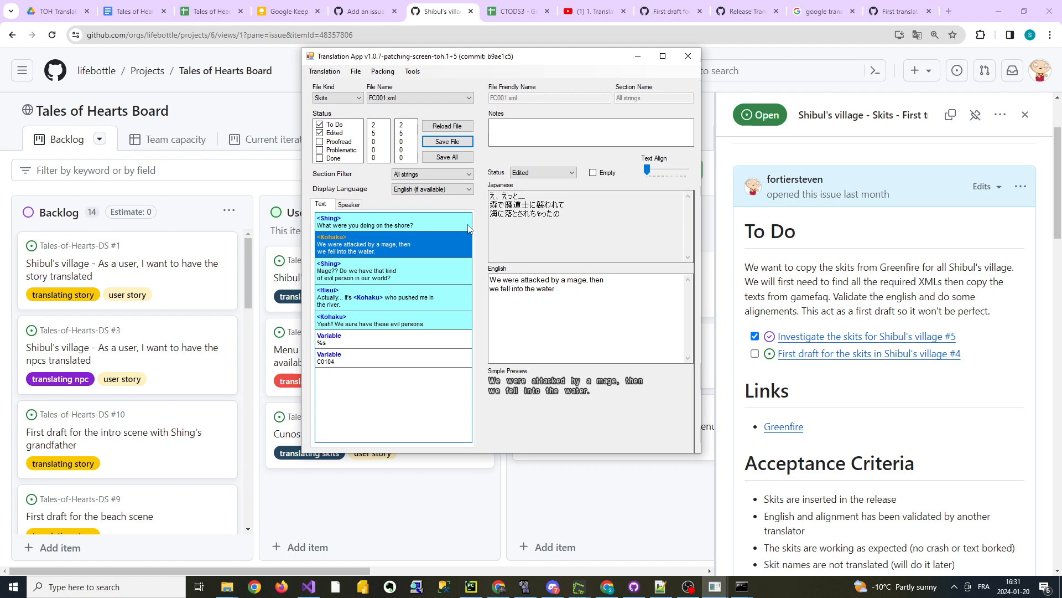
pyautogui.click(378, 225)
pyautogui.click(382, 324)
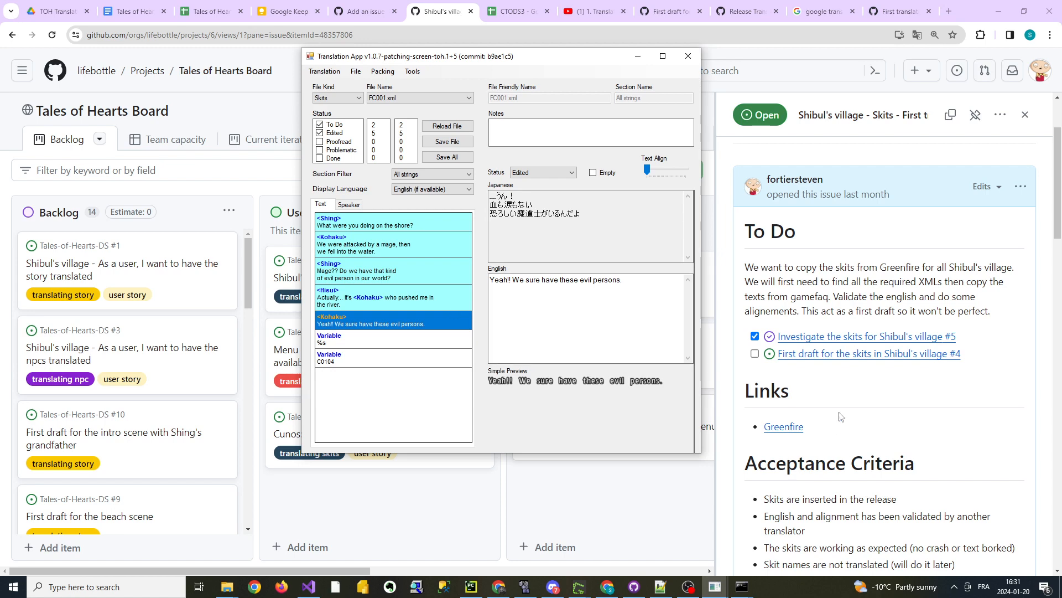
pyautogui.click(842, 380)
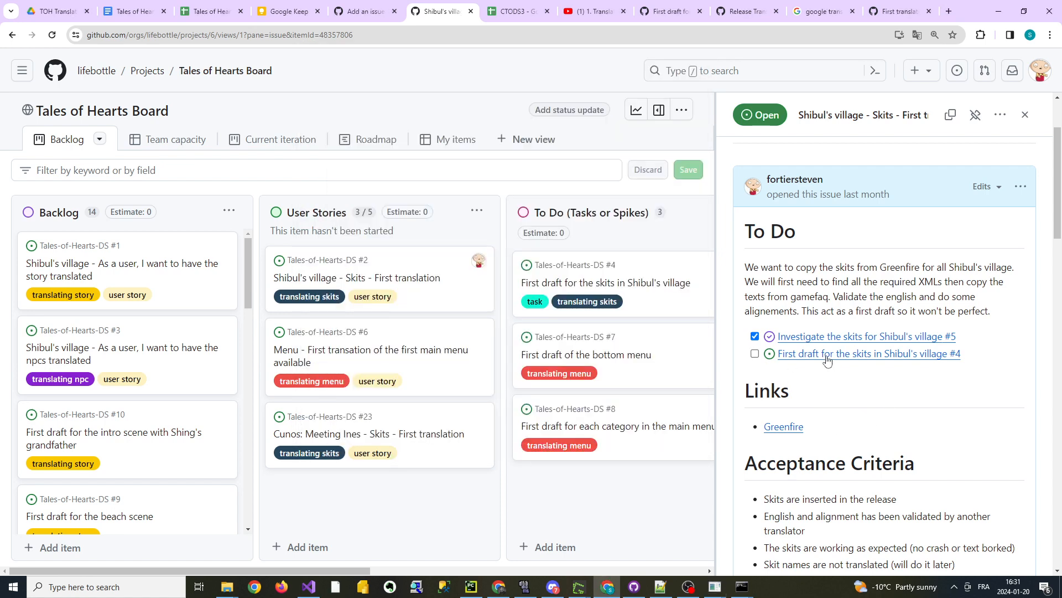